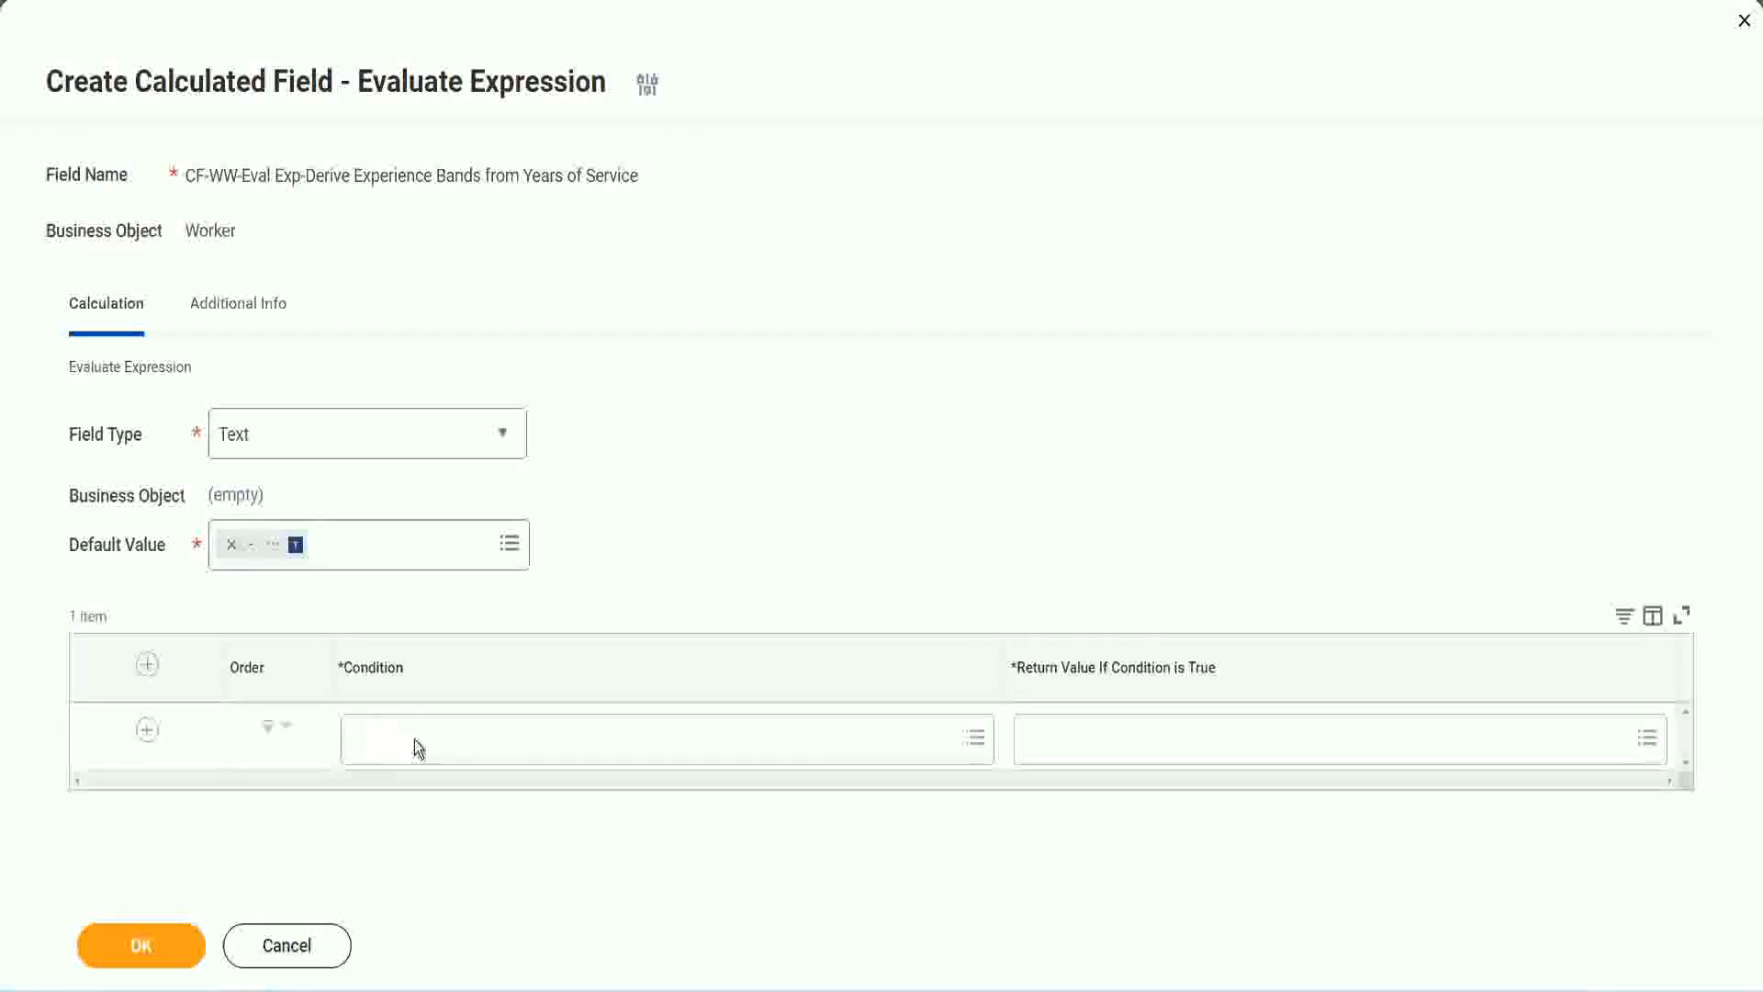
Switch to the Notepad++ notes and copy the Field 1 name, CF-WW-TF-Length of Service between 0 and 7 years.
click(415, 740)
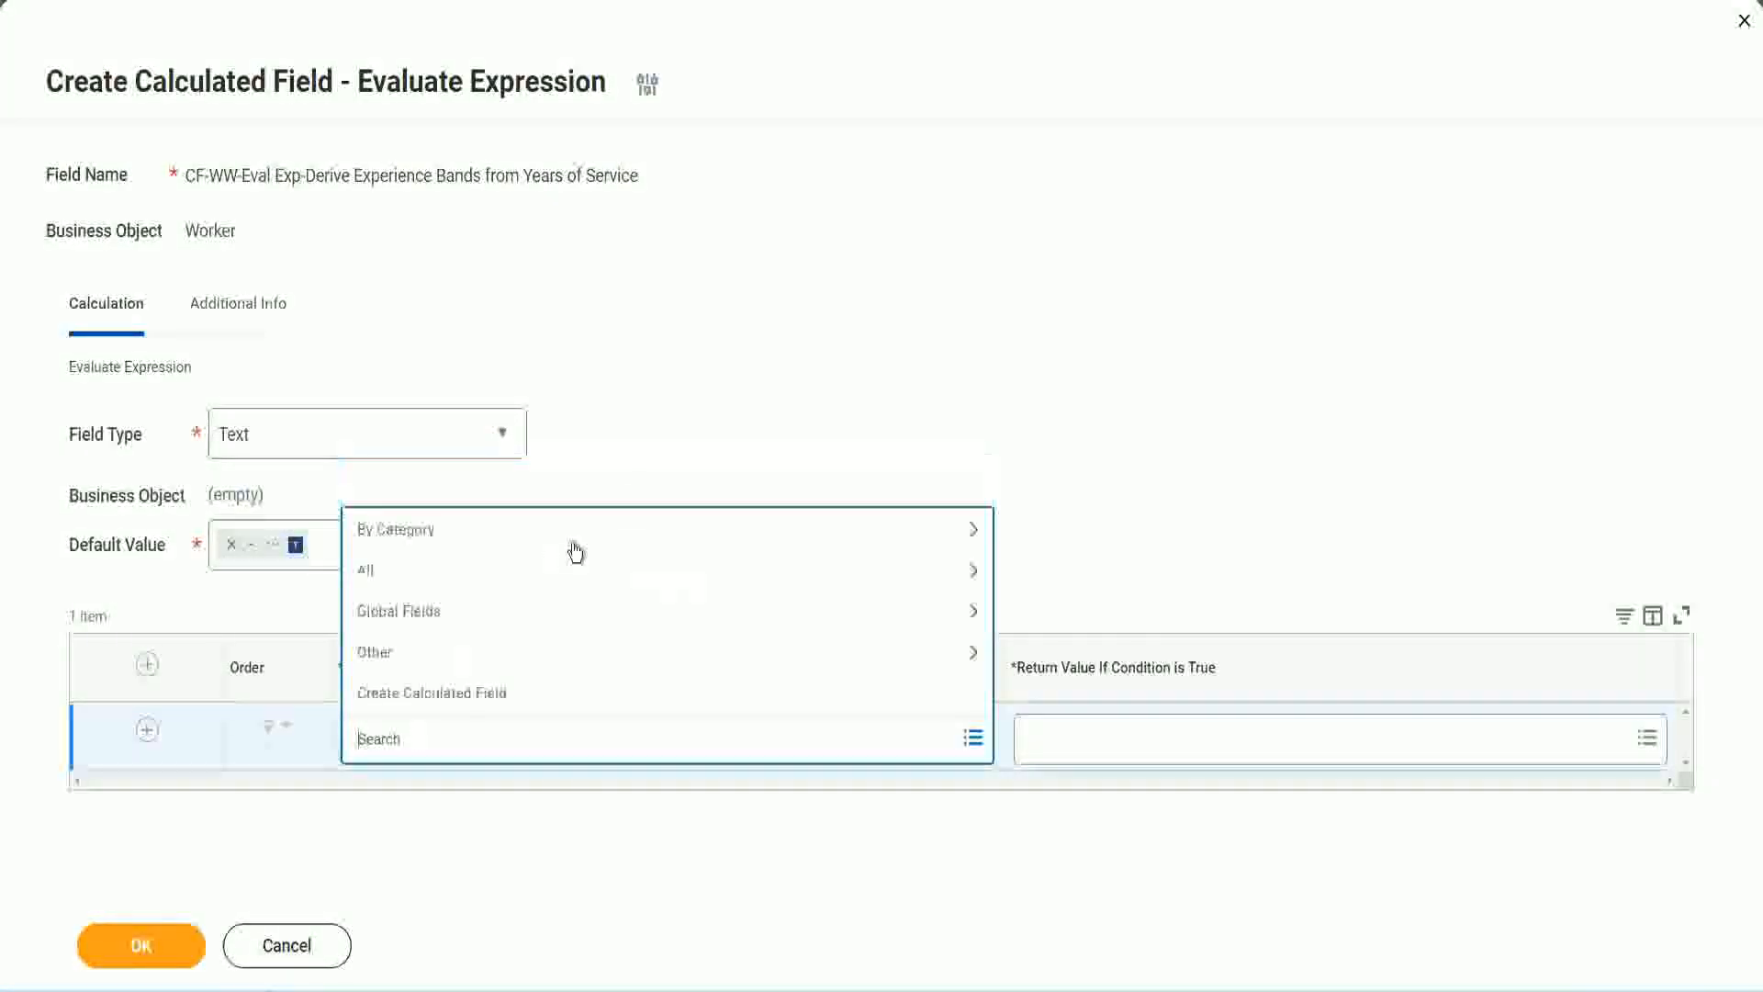
click(674, 413)
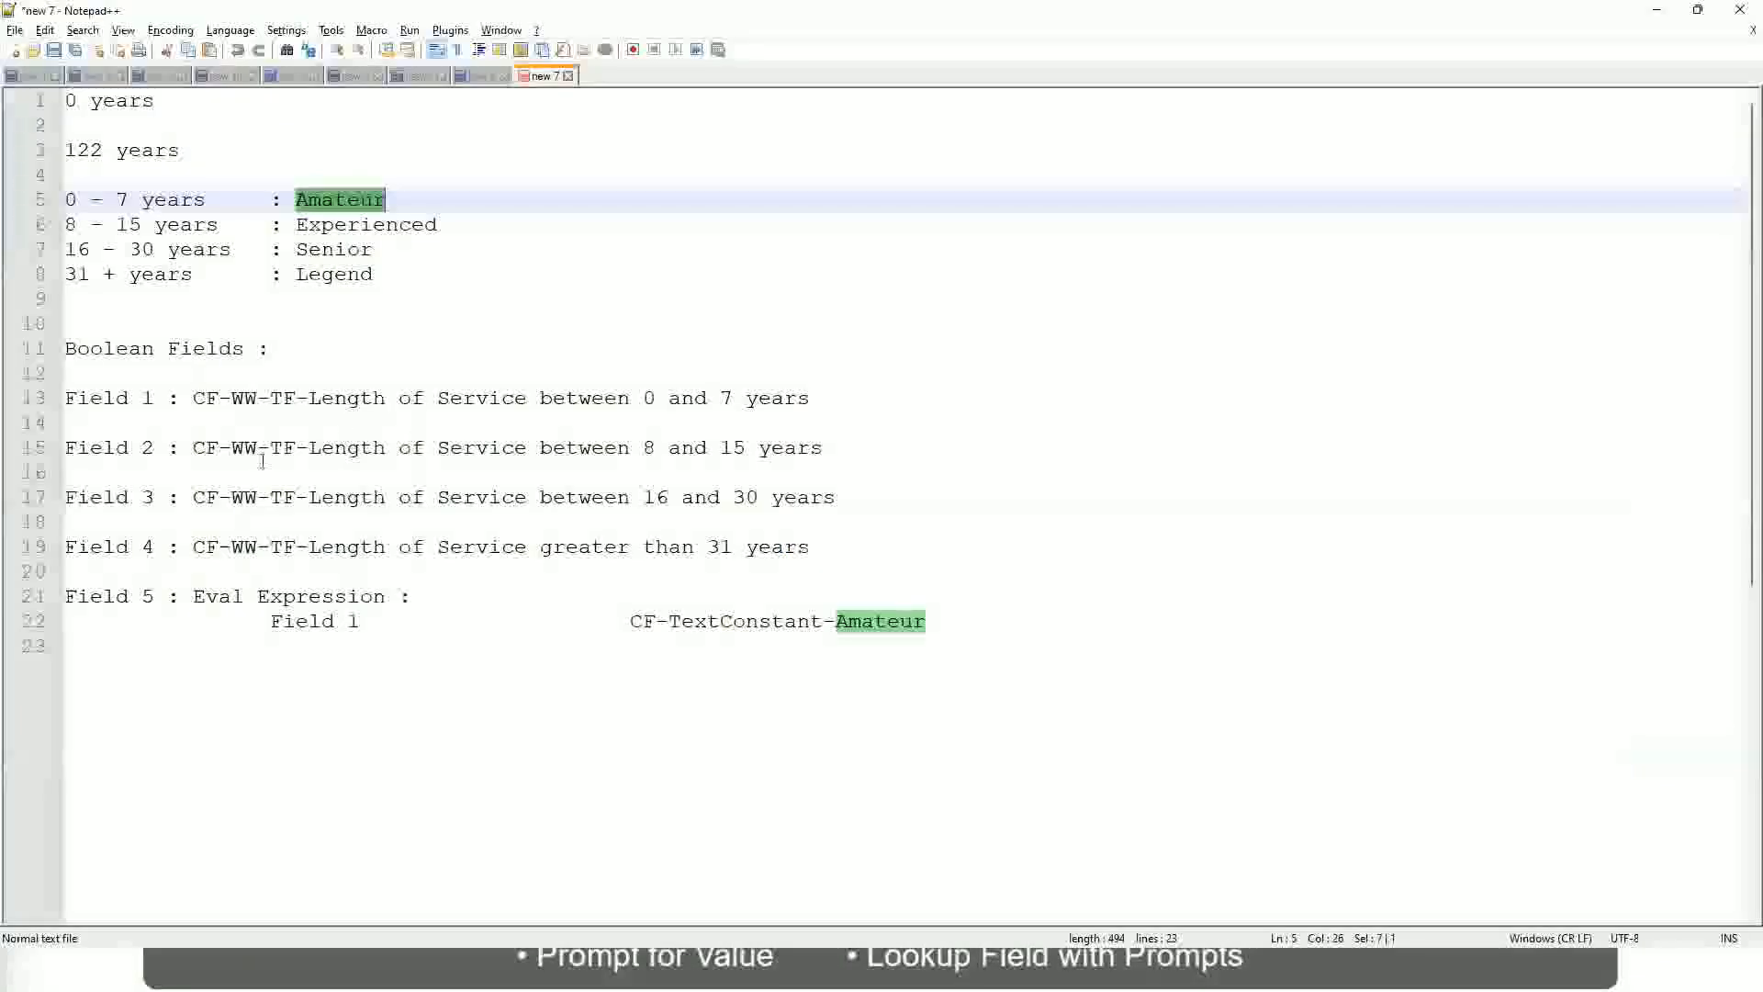
double_click(202, 398)
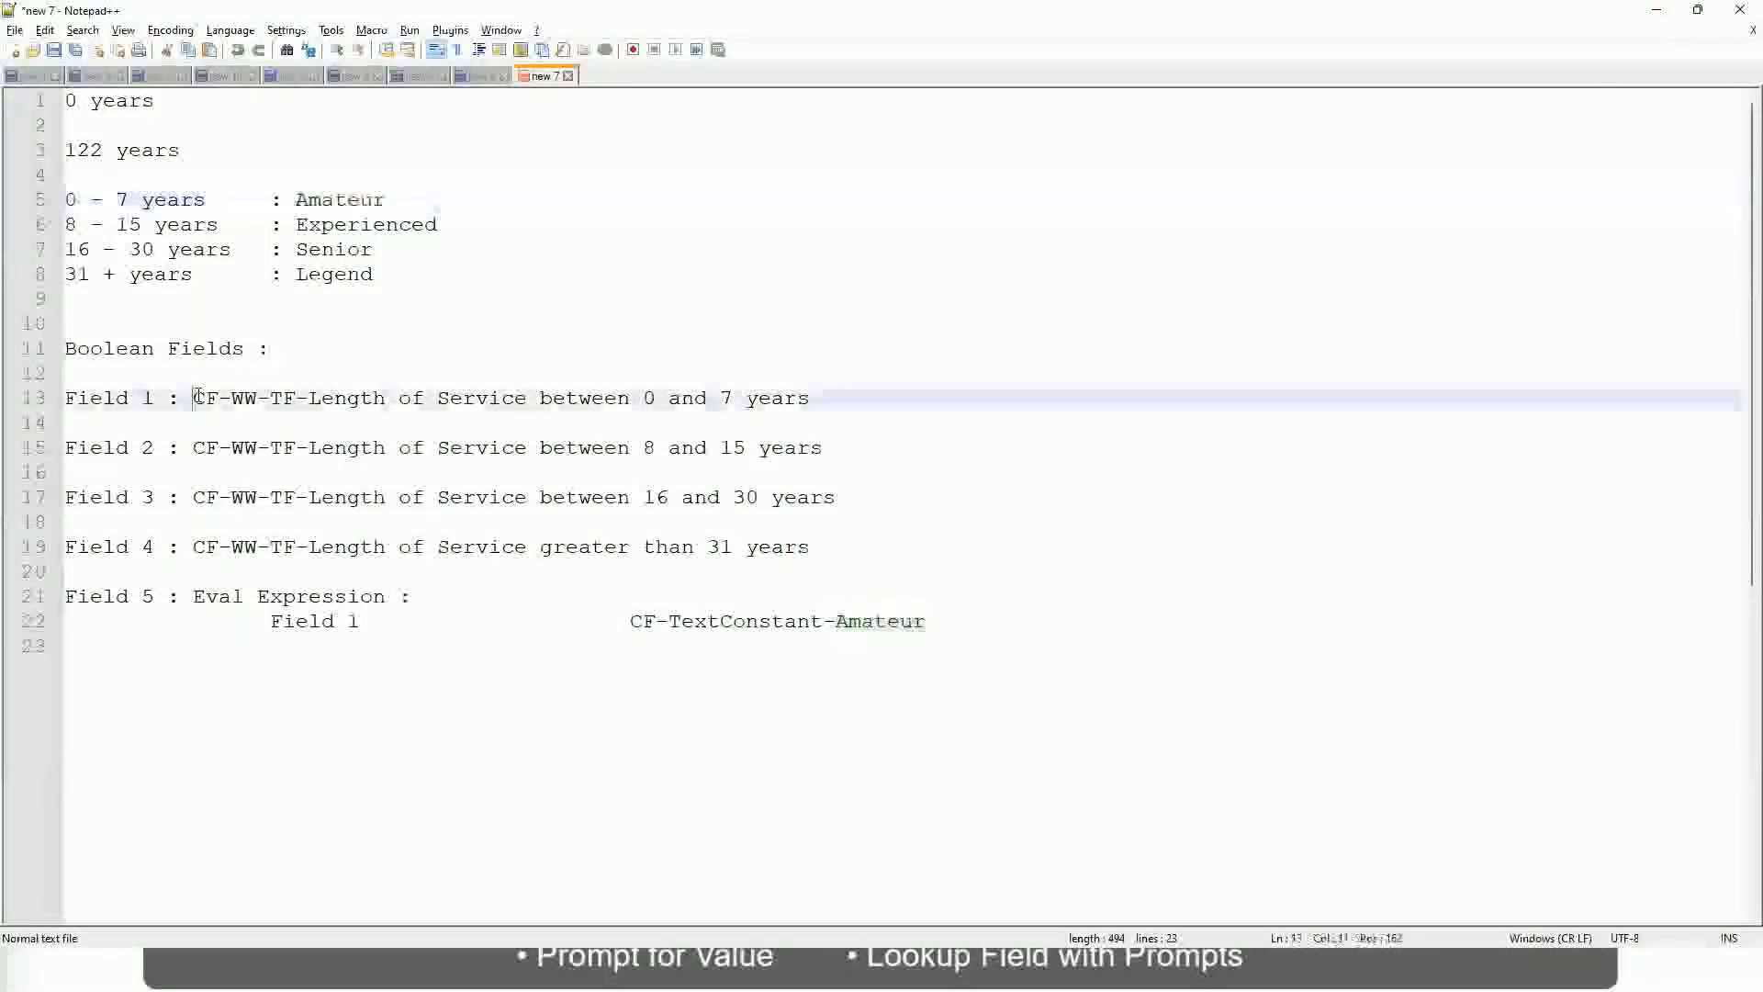
drag(304, 401, 812, 405)
key(ctrl+c)
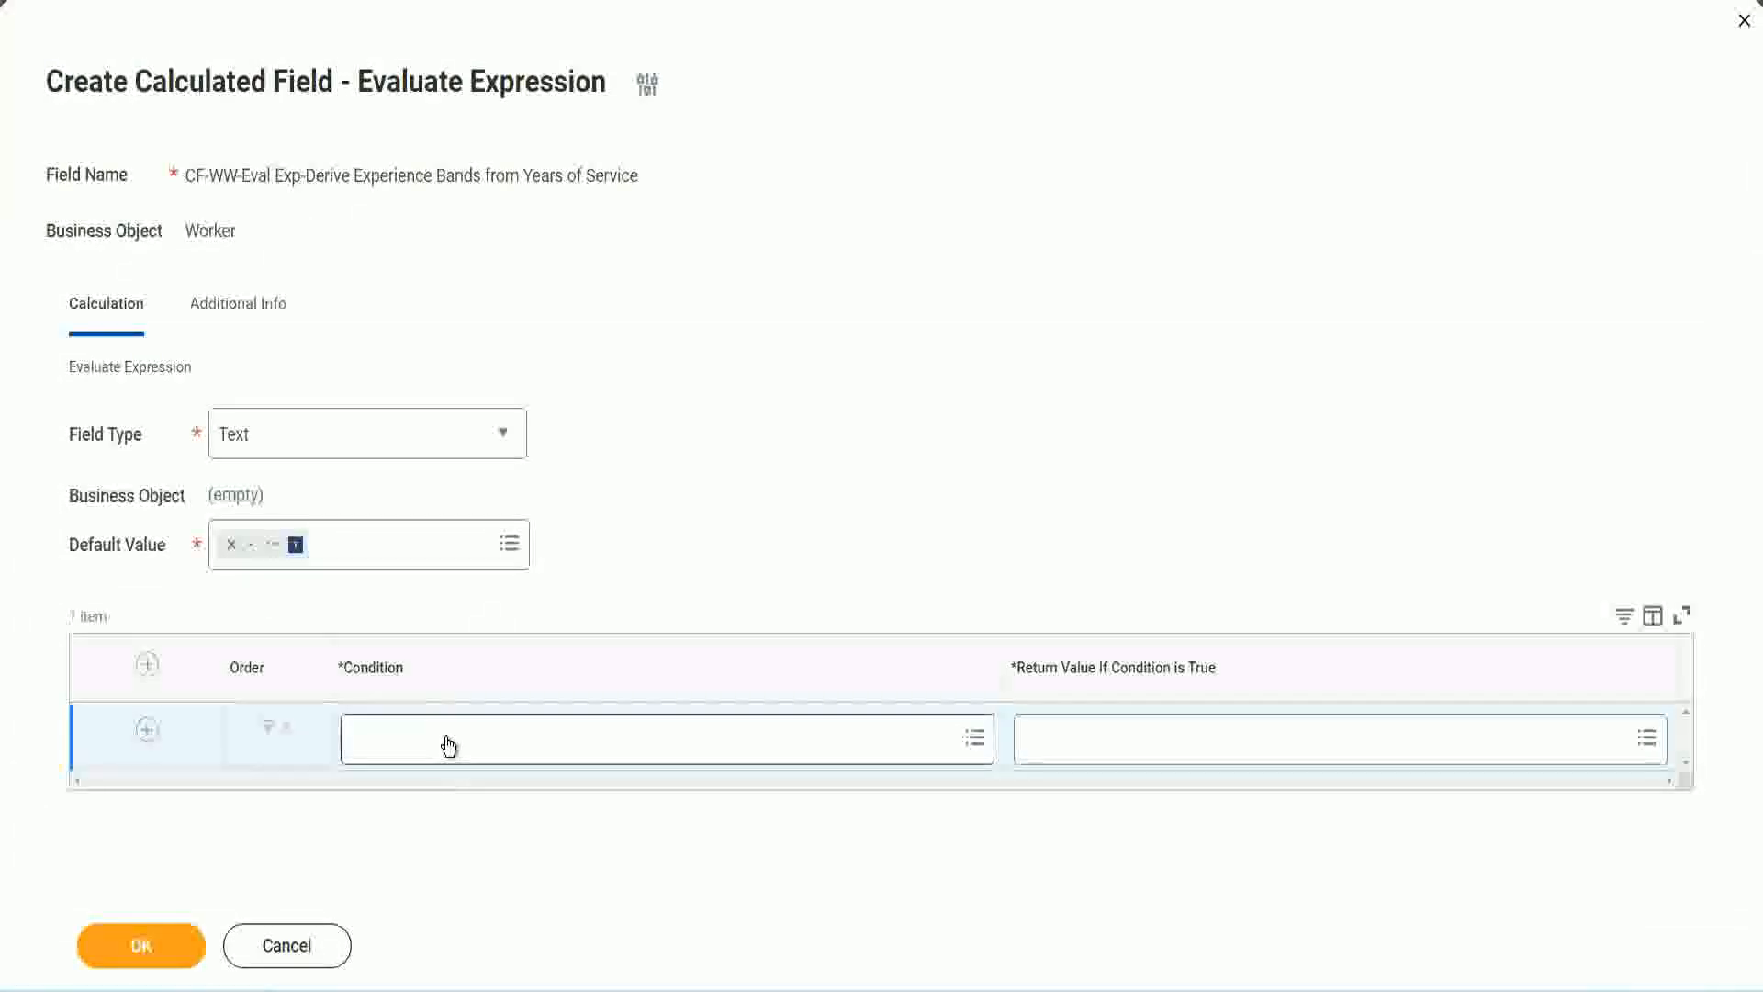
Set the first row's condition to CF-WW-TF-Length of Service between 0 and 7 years in the Evaluate Expression field.
click(448, 746)
key(ctrl+v)
key(Return)
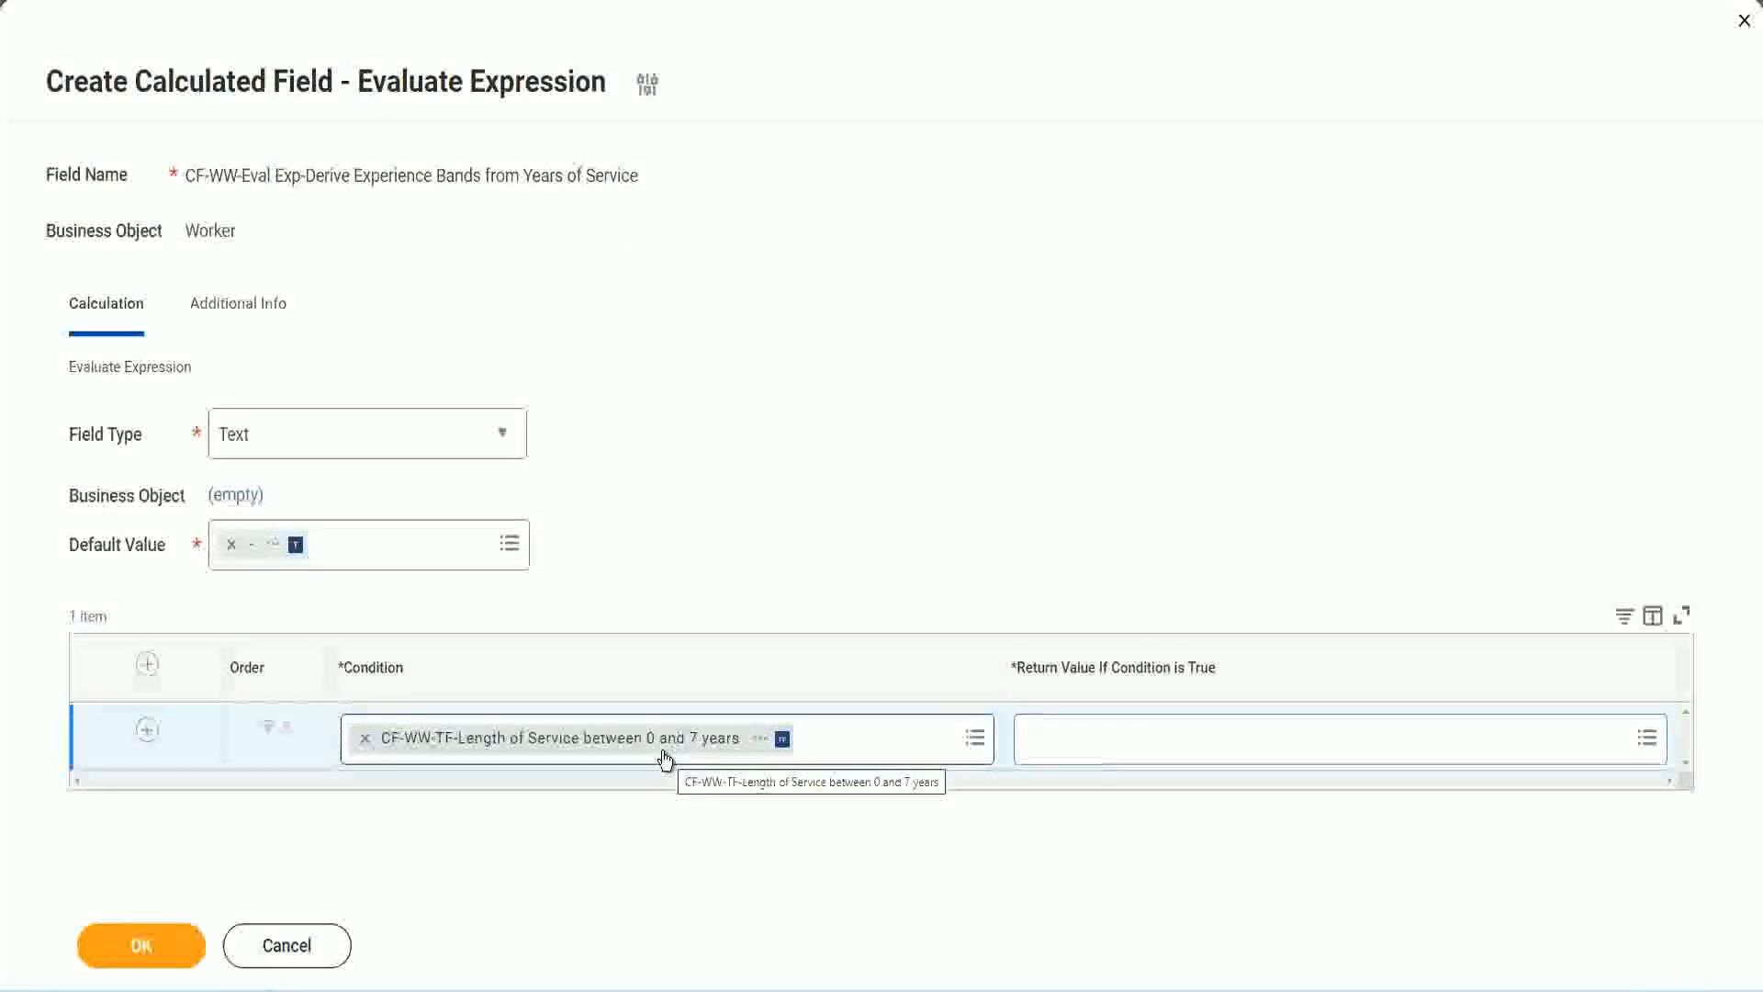
click(1147, 751)
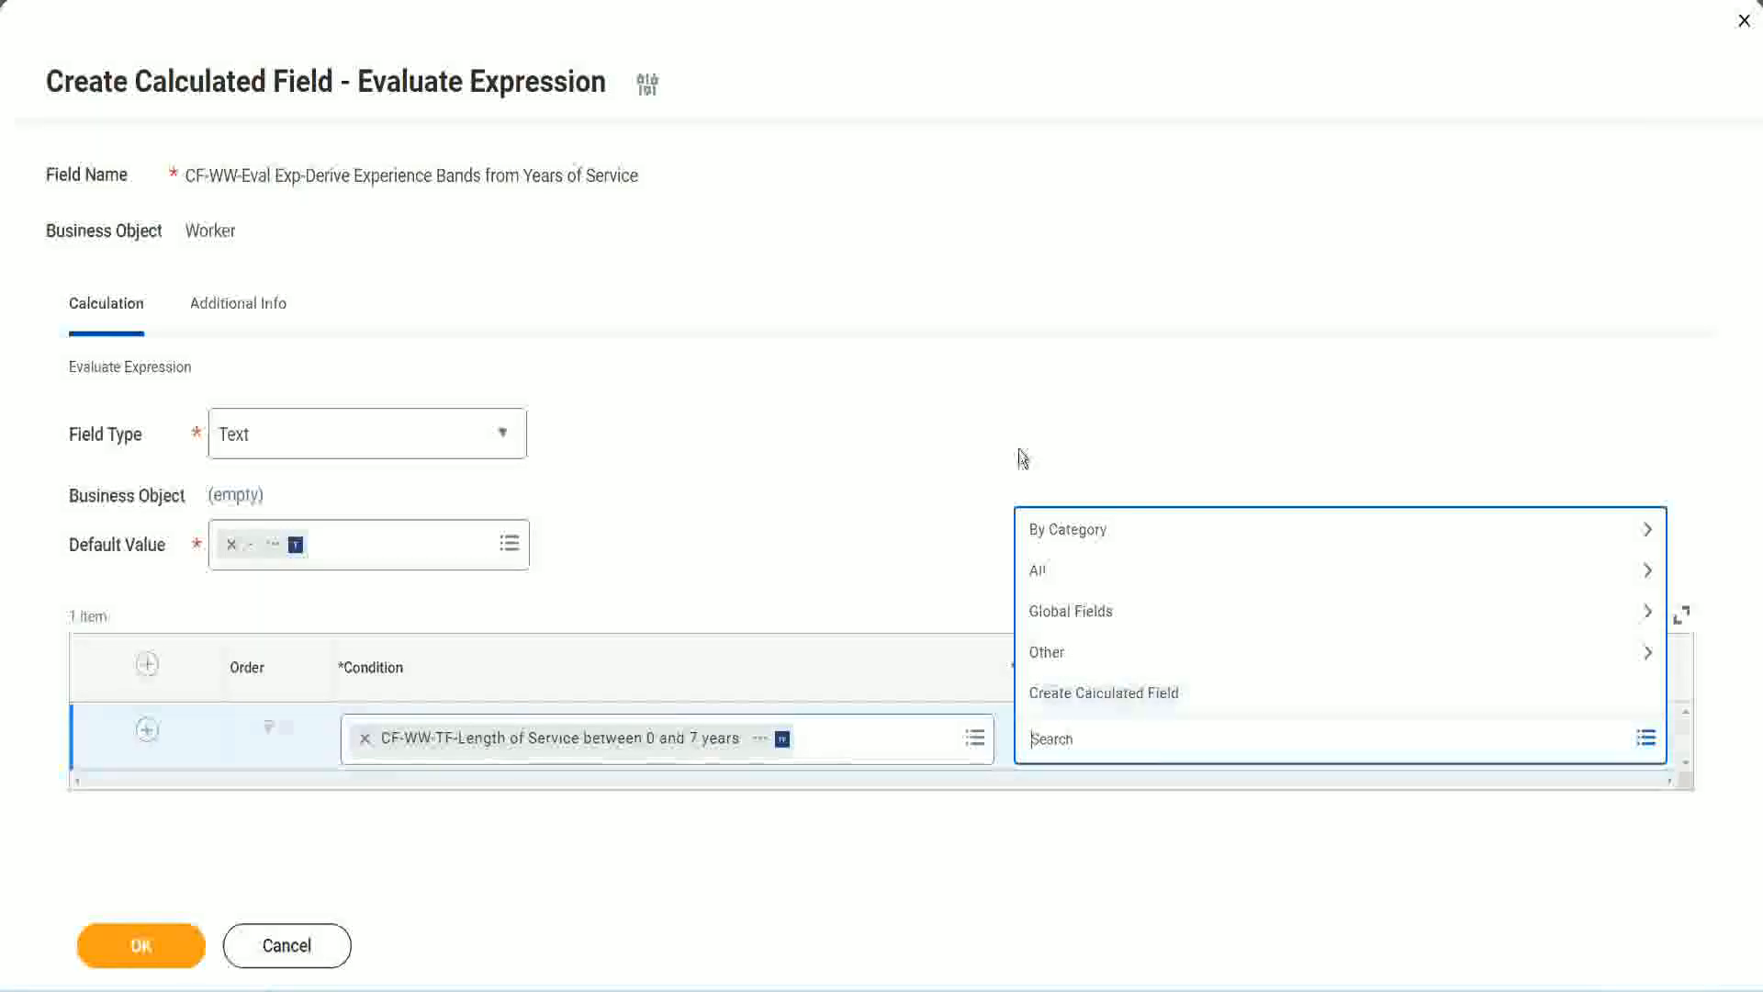
click(1062, 744)
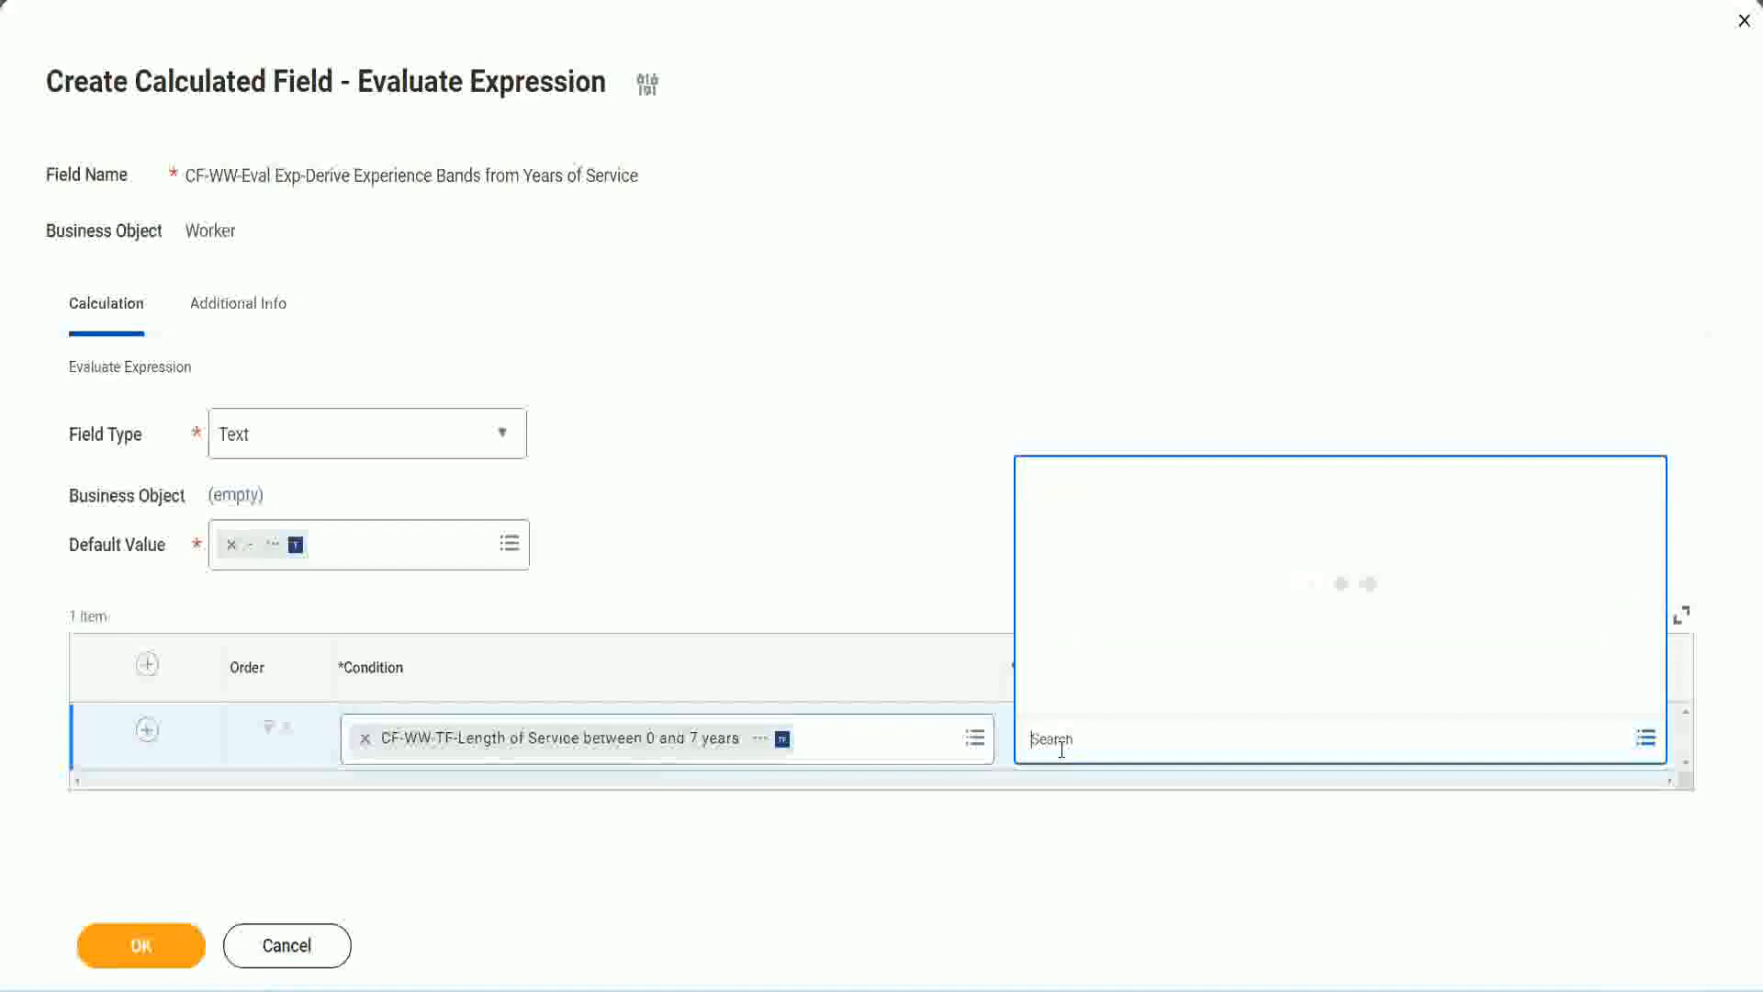
text(Amaterue)
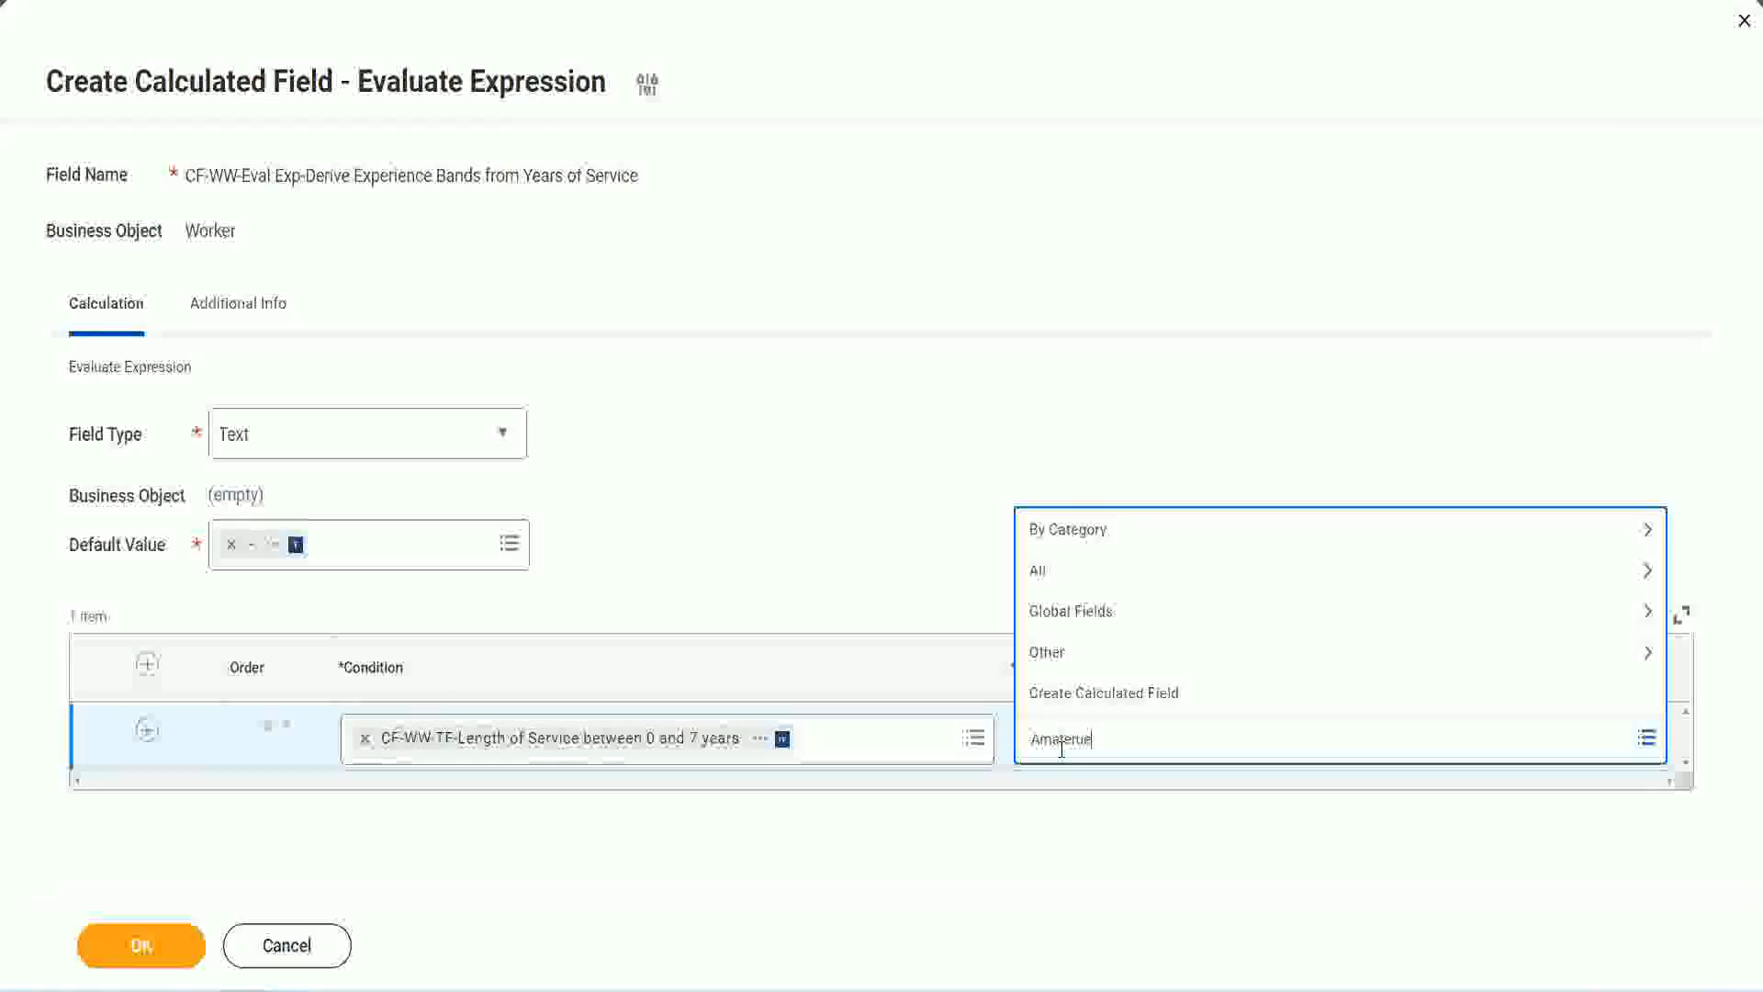
click(889, 532)
click(1111, 756)
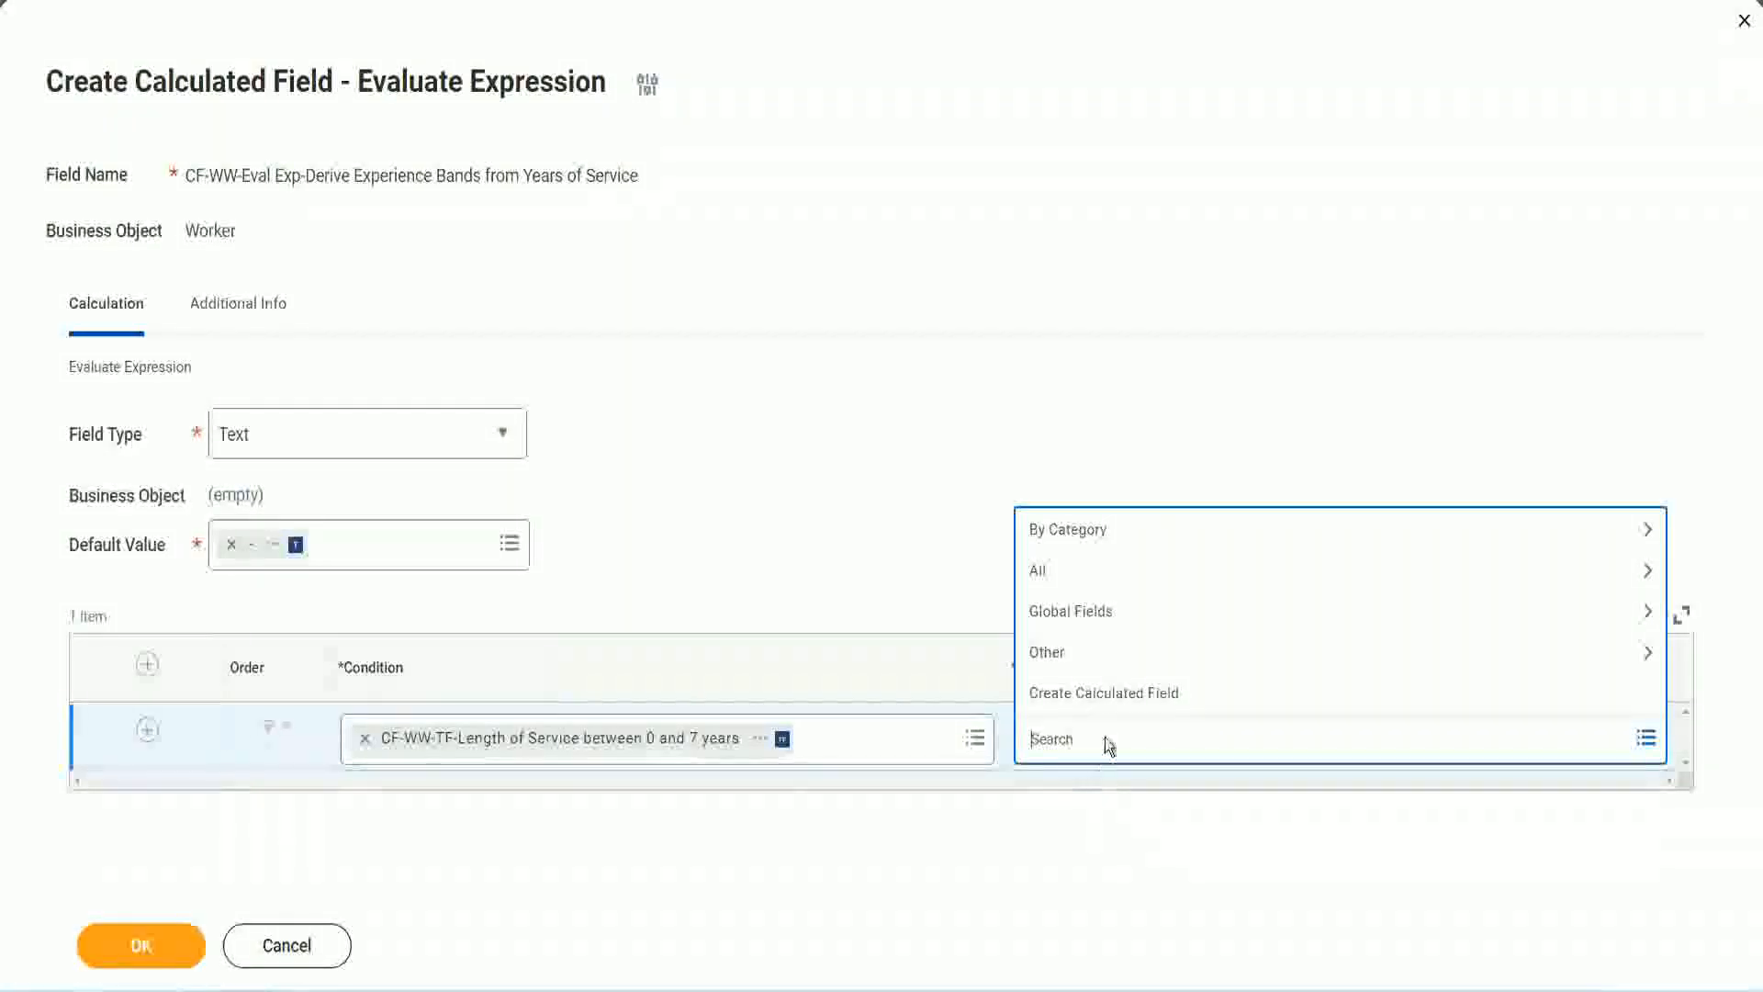
click(889, 535)
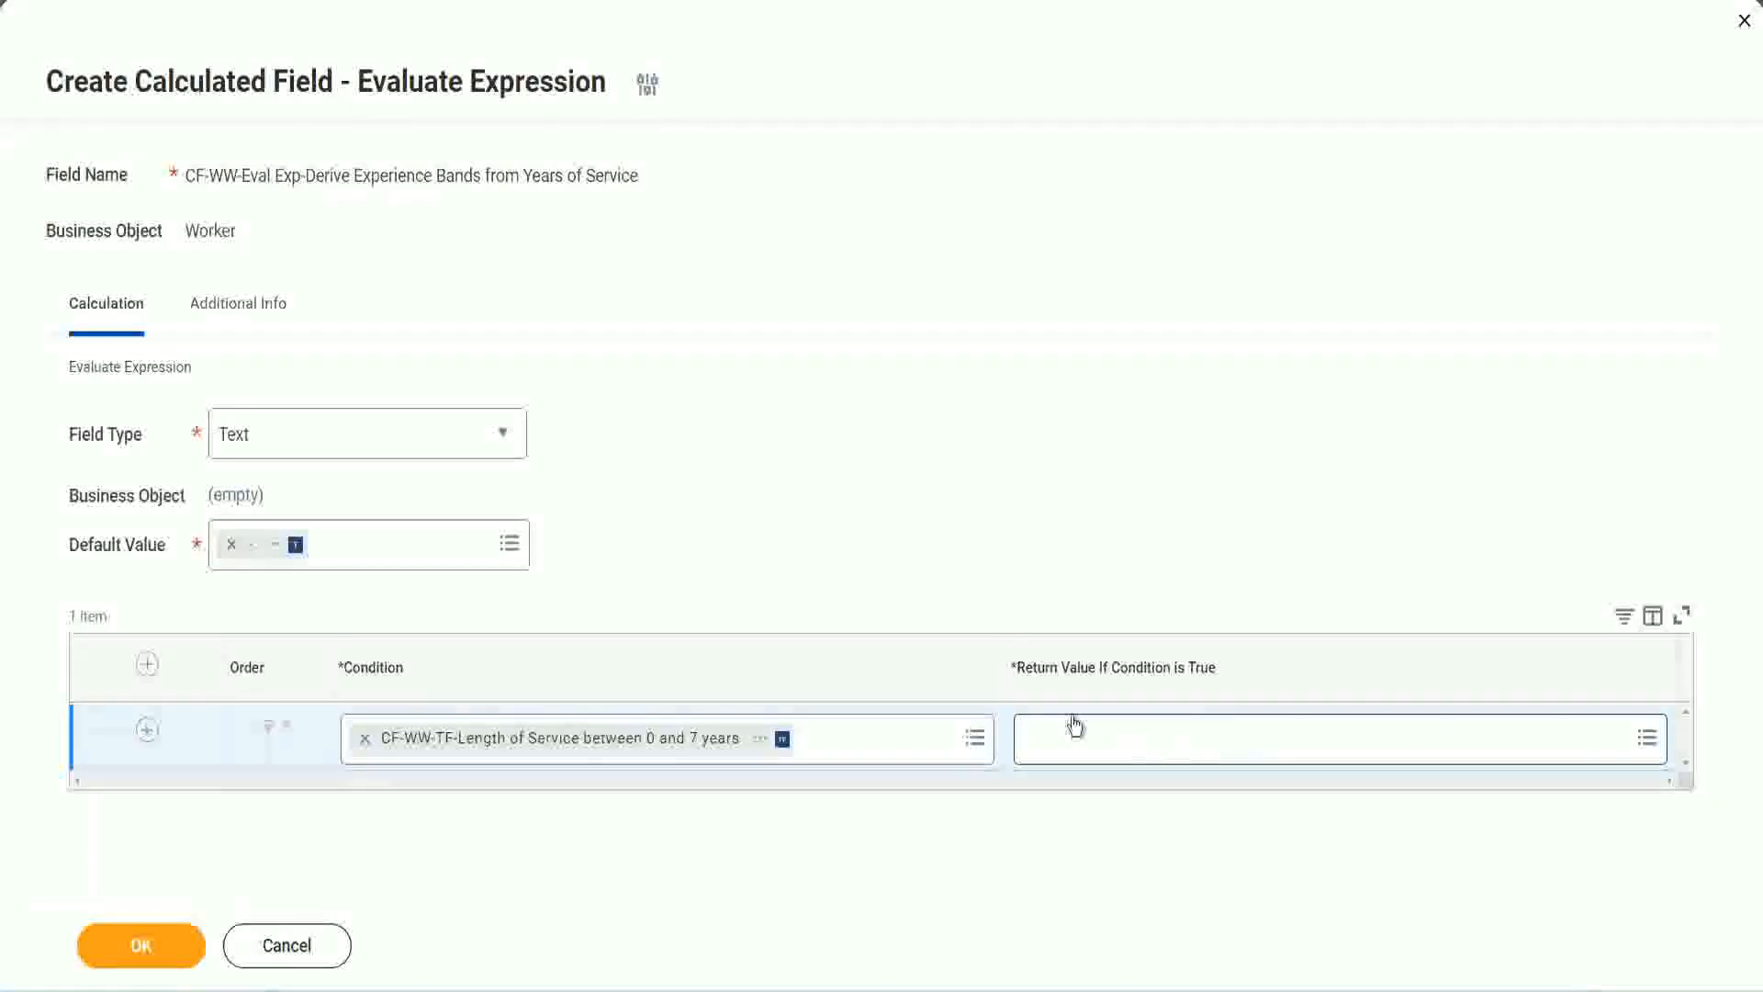
Start a new calculated field for the first row's return value and name it CF-WW-TC-Amateur.
click(1142, 737)
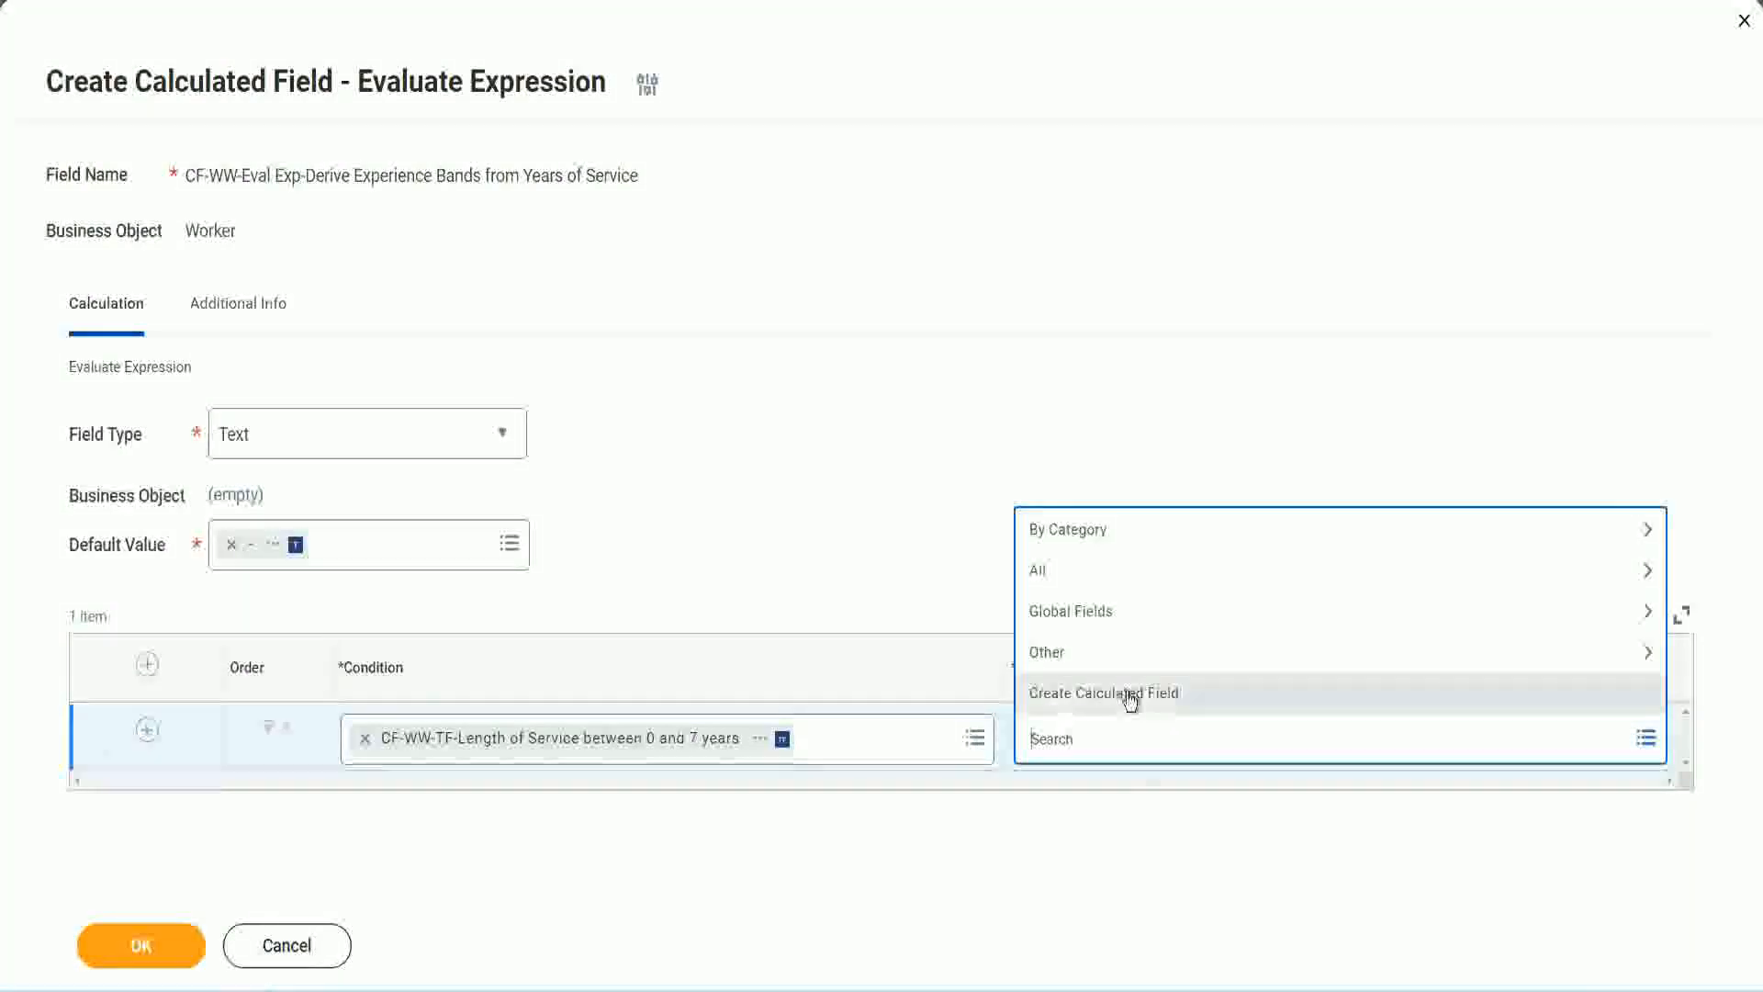
click(1129, 696)
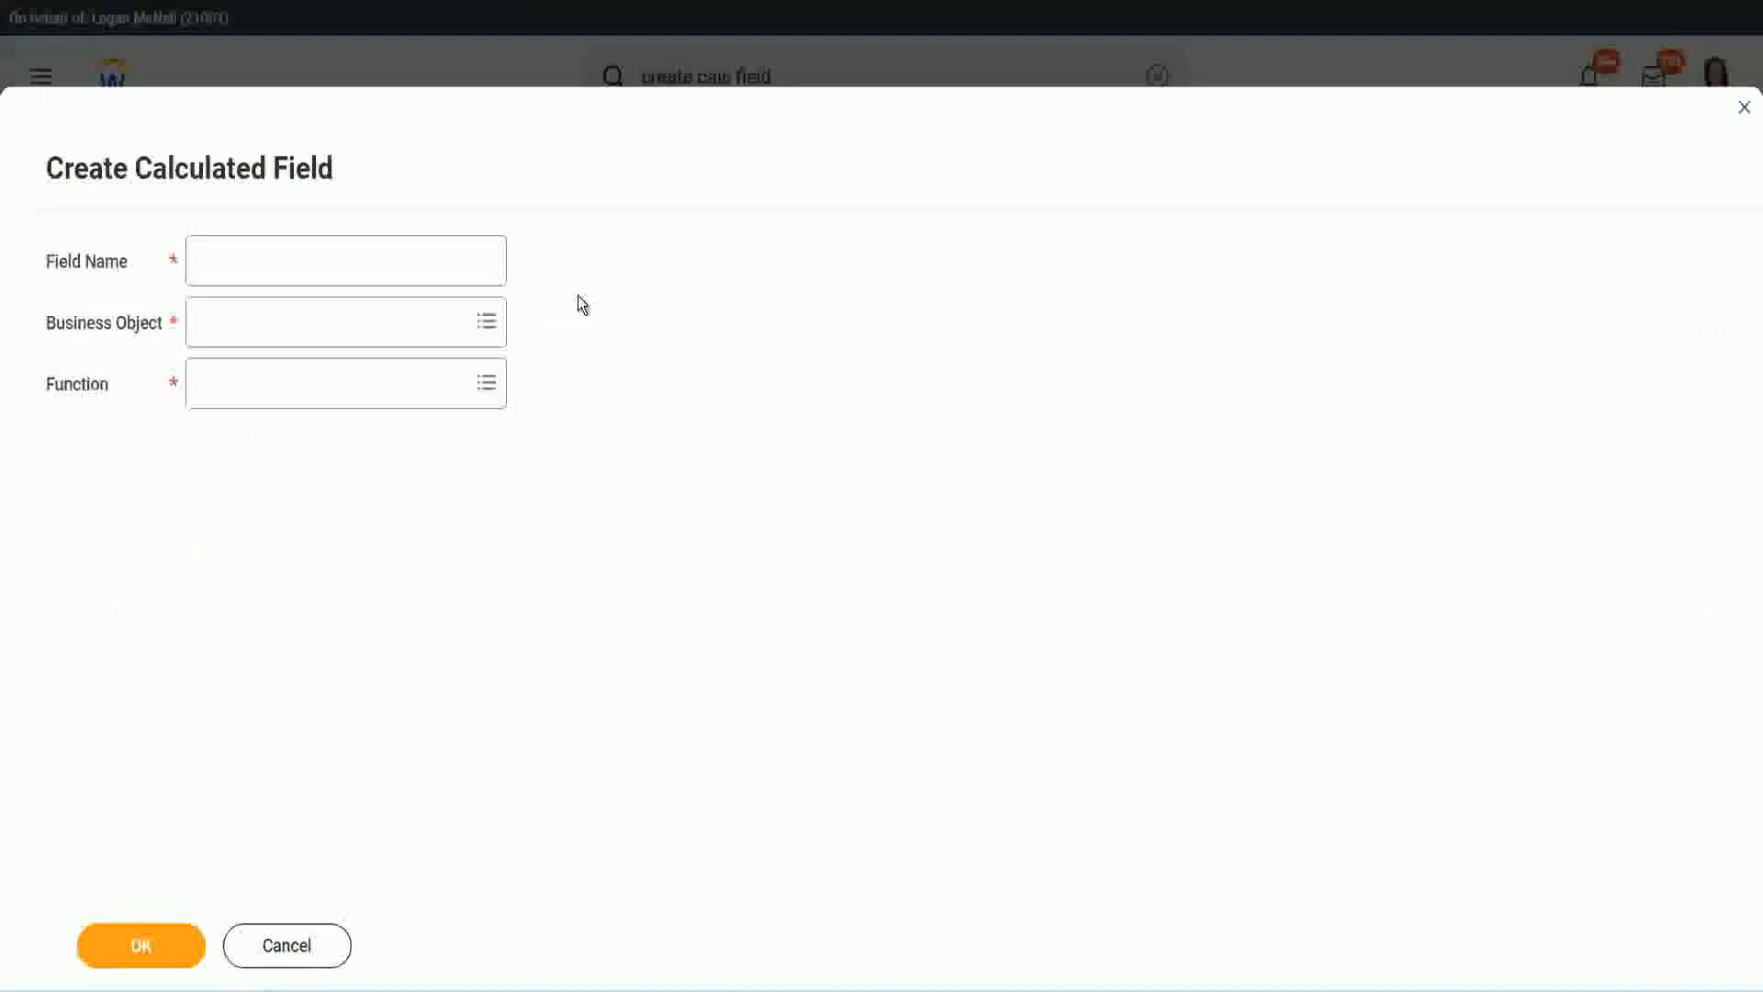
click(210, 261)
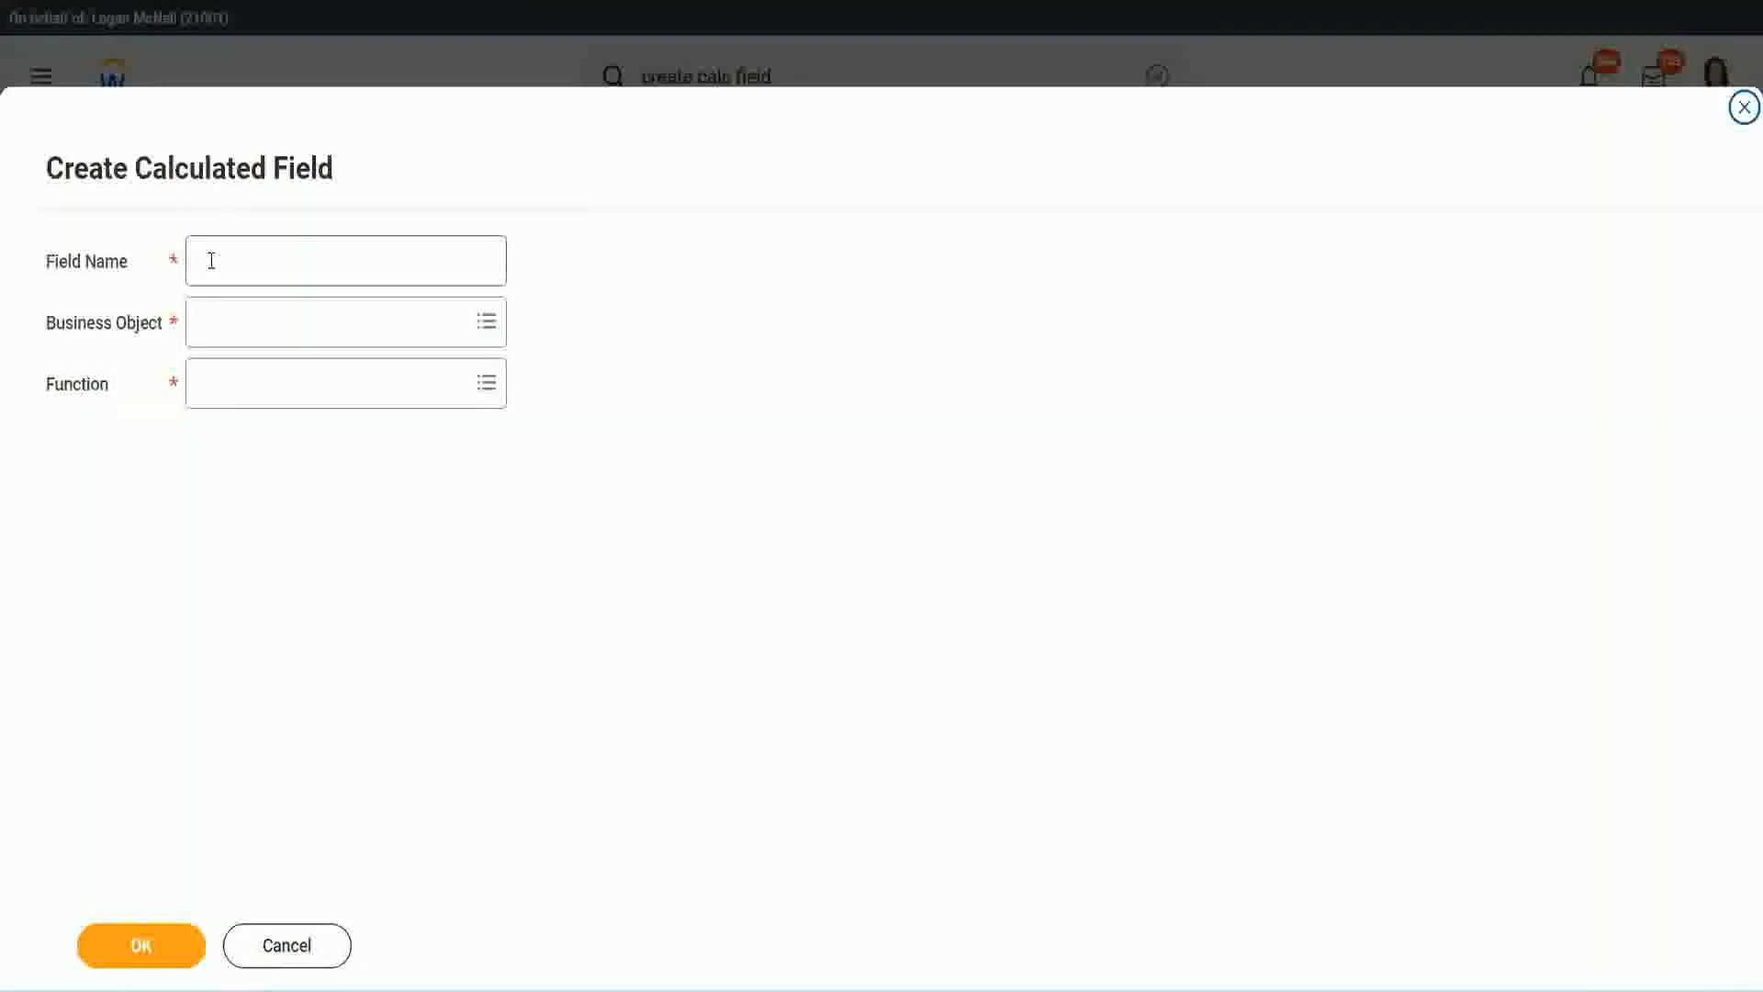
text(CF)
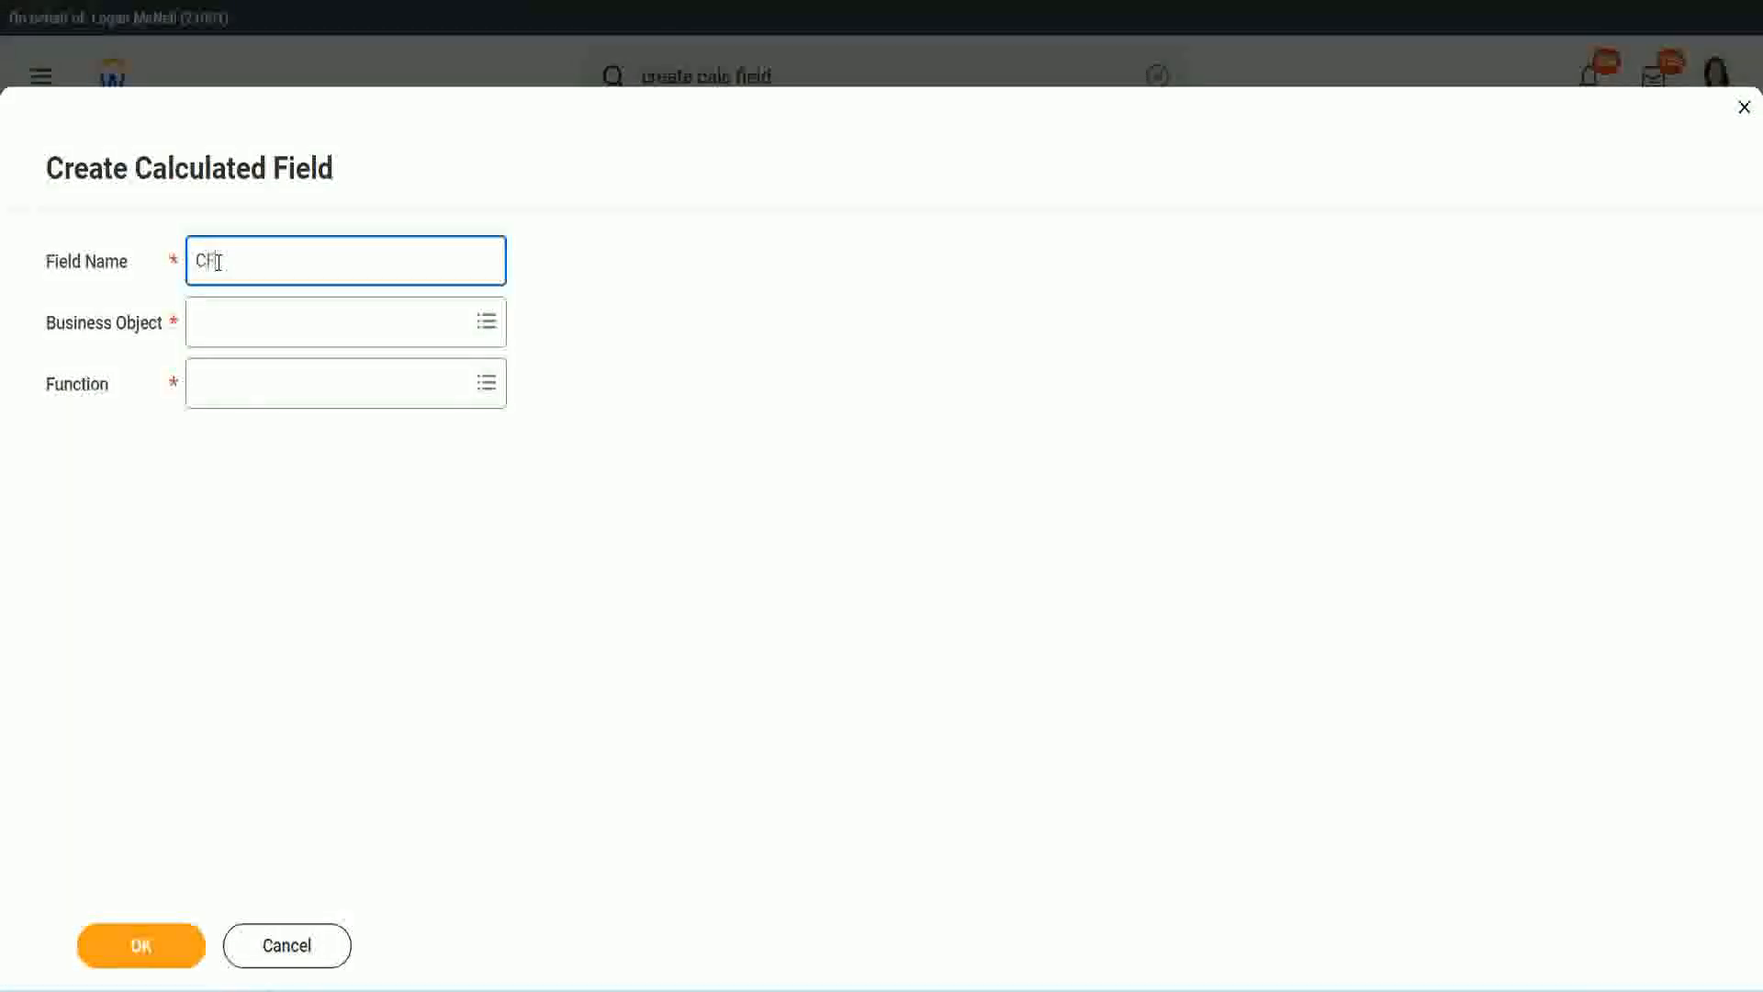
text(_TC)
text(-Am)
text(ateur)
click(220, 258)
text(WW-)
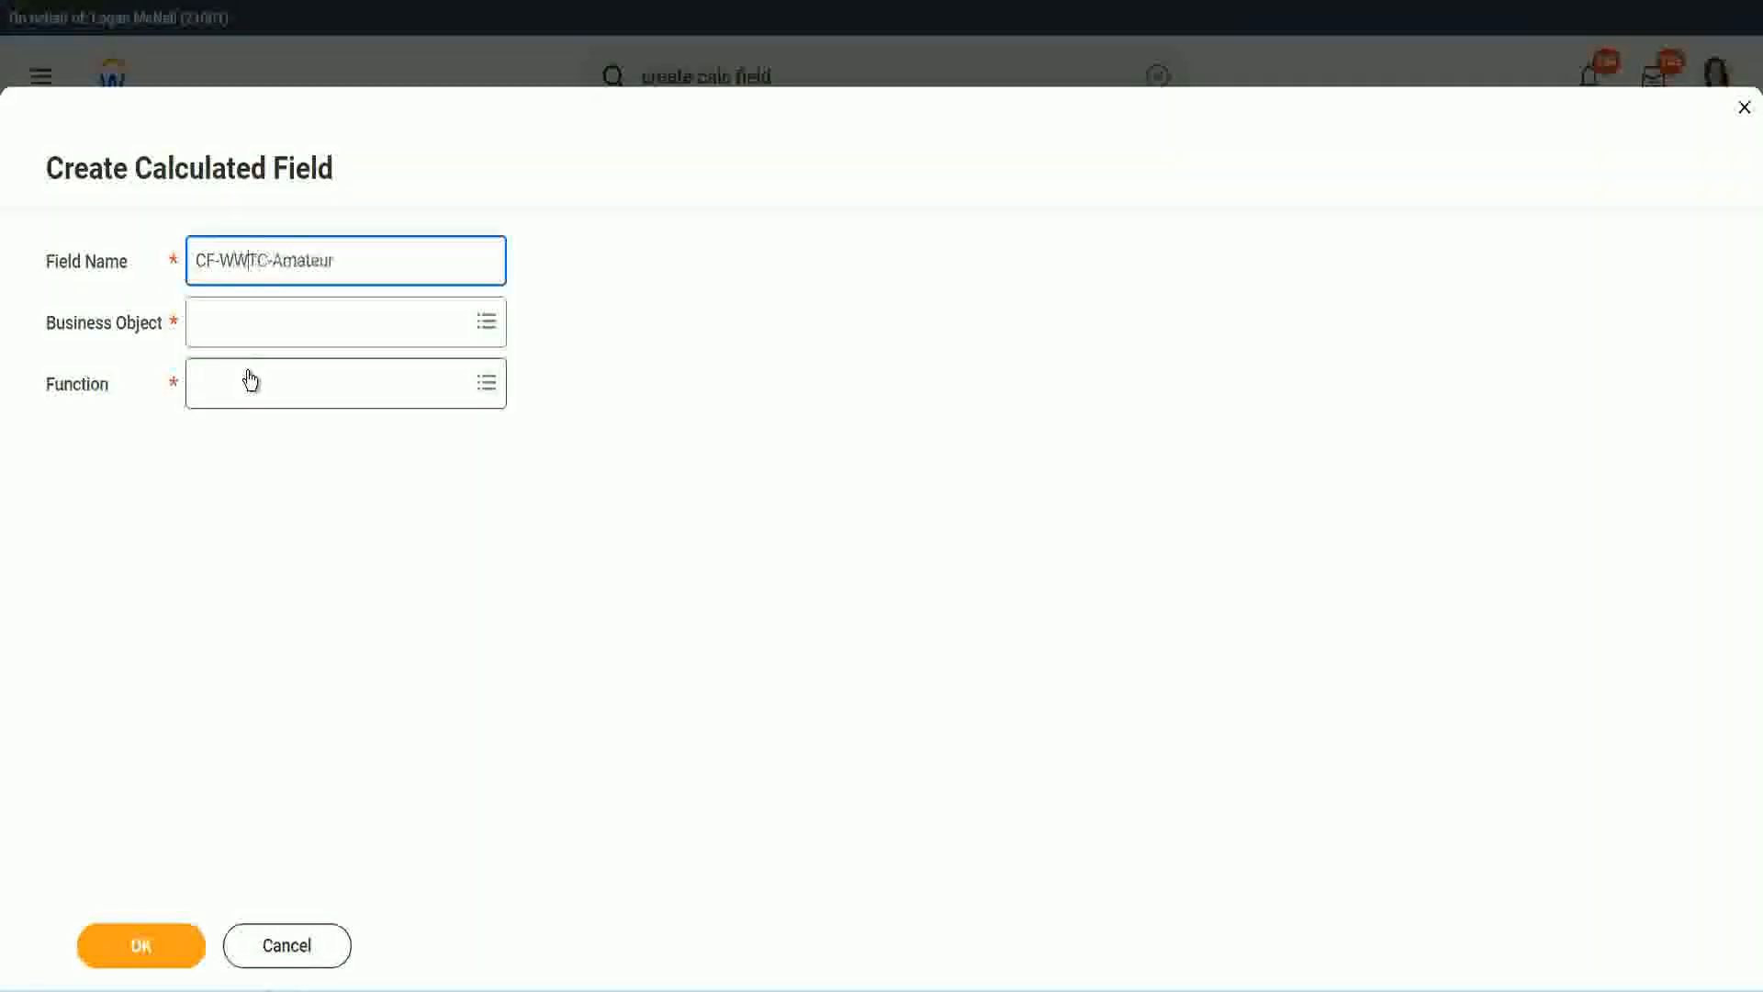
Set the new calculated field's business object to Global.
click(249, 321)
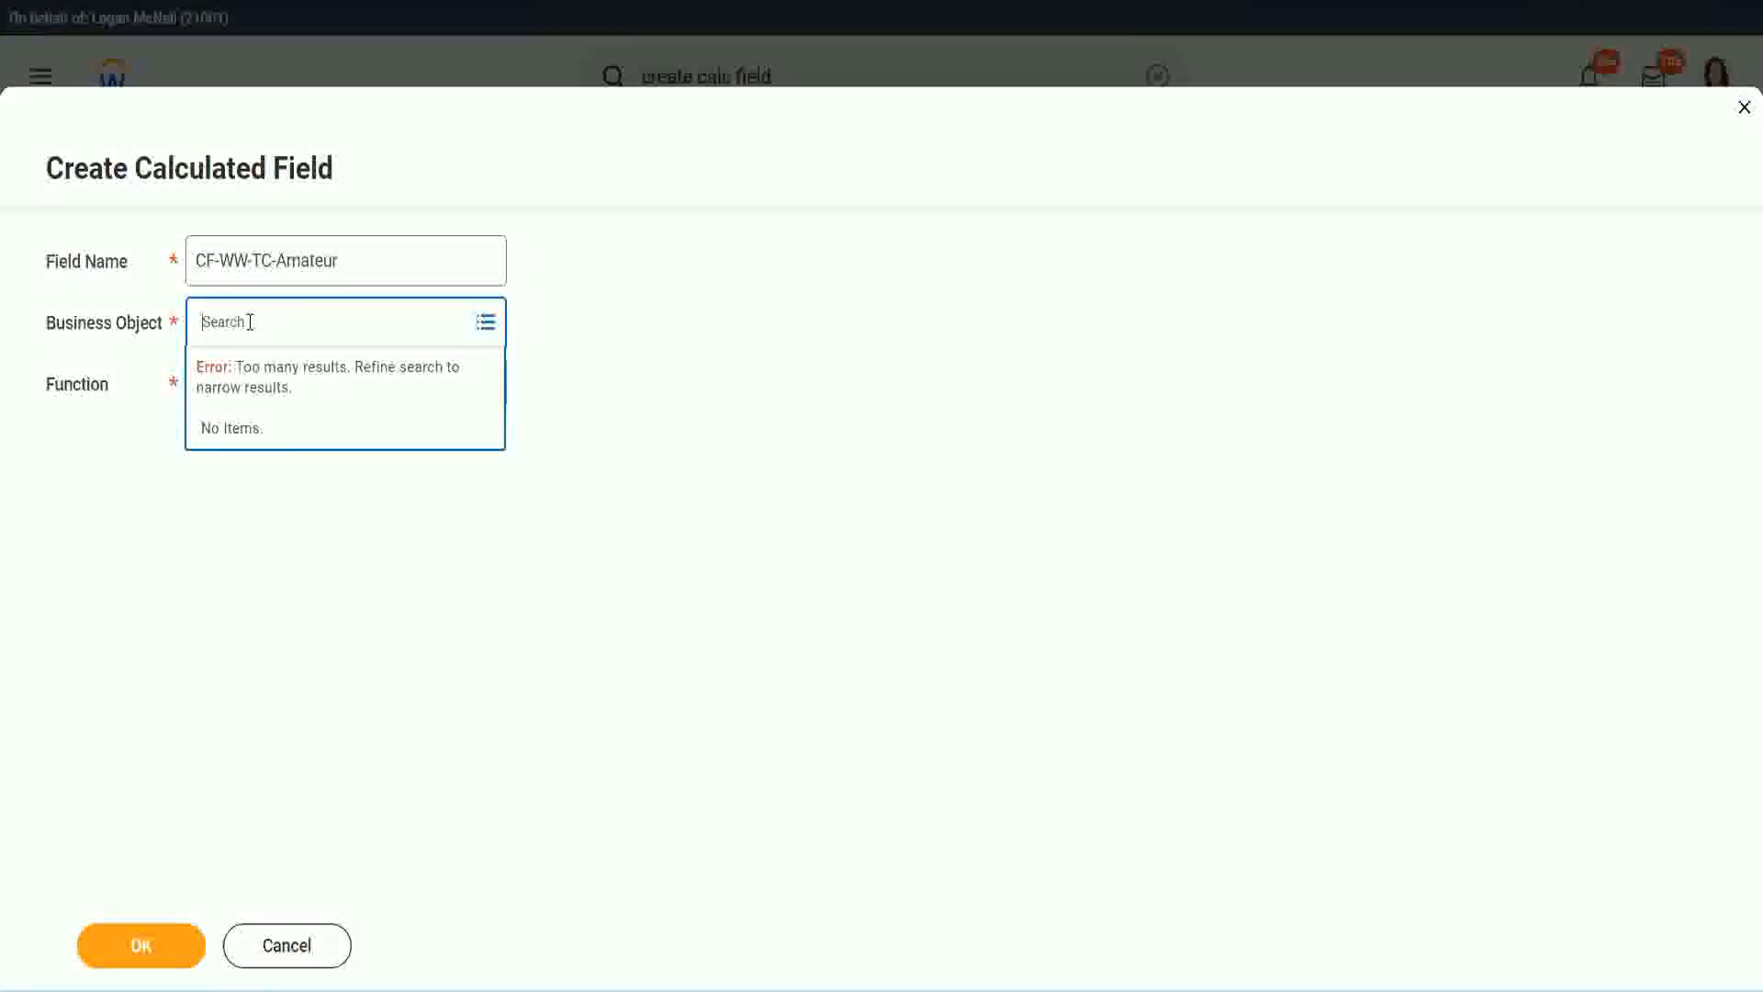
text(worker)
key(BackSpace)
key(BackSpace)
text(global)
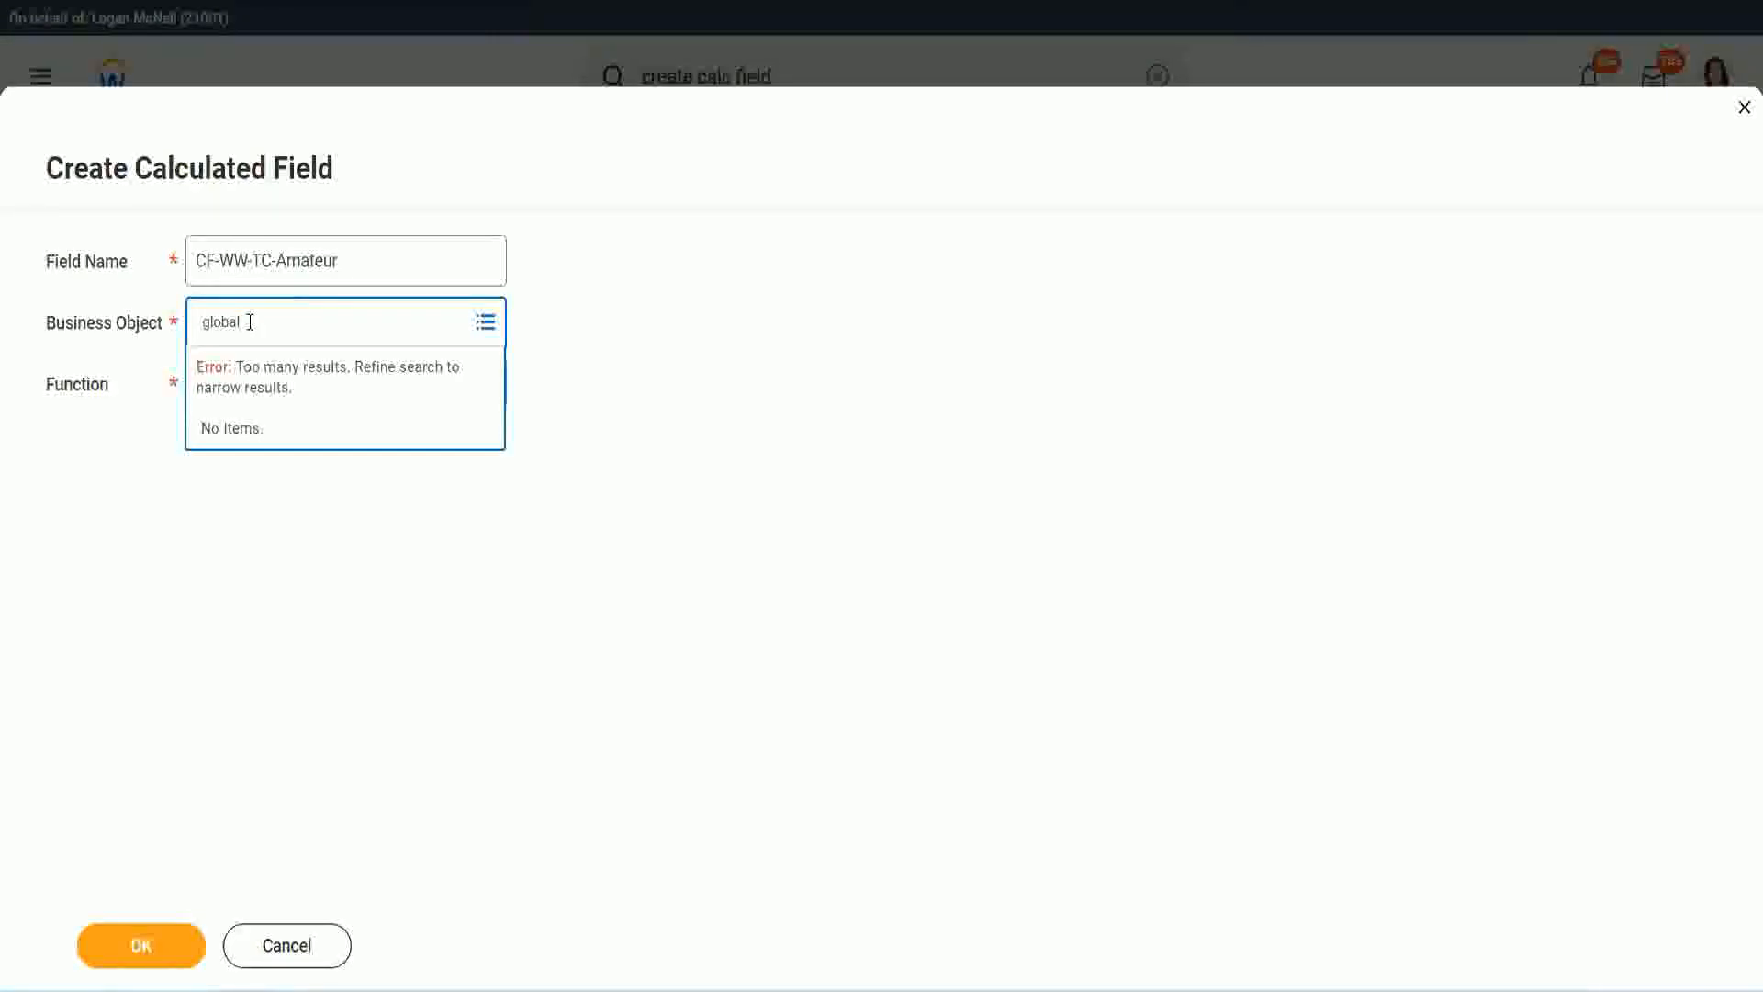
key(Return)
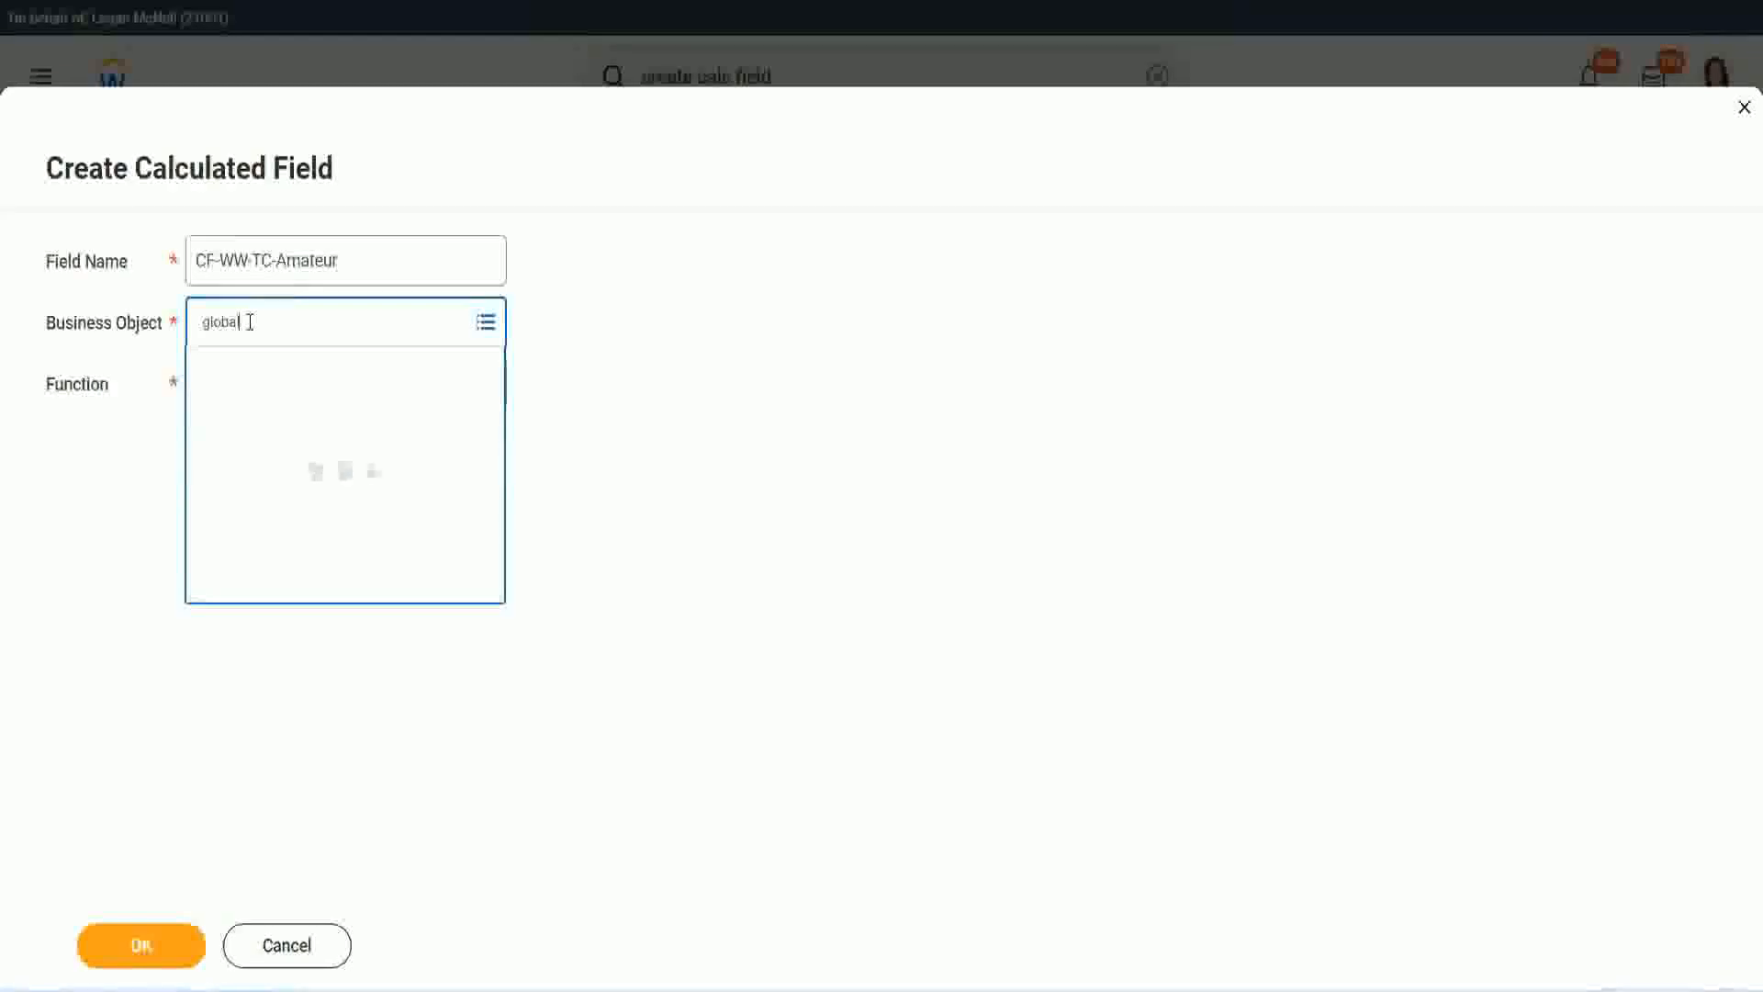
click(278, 439)
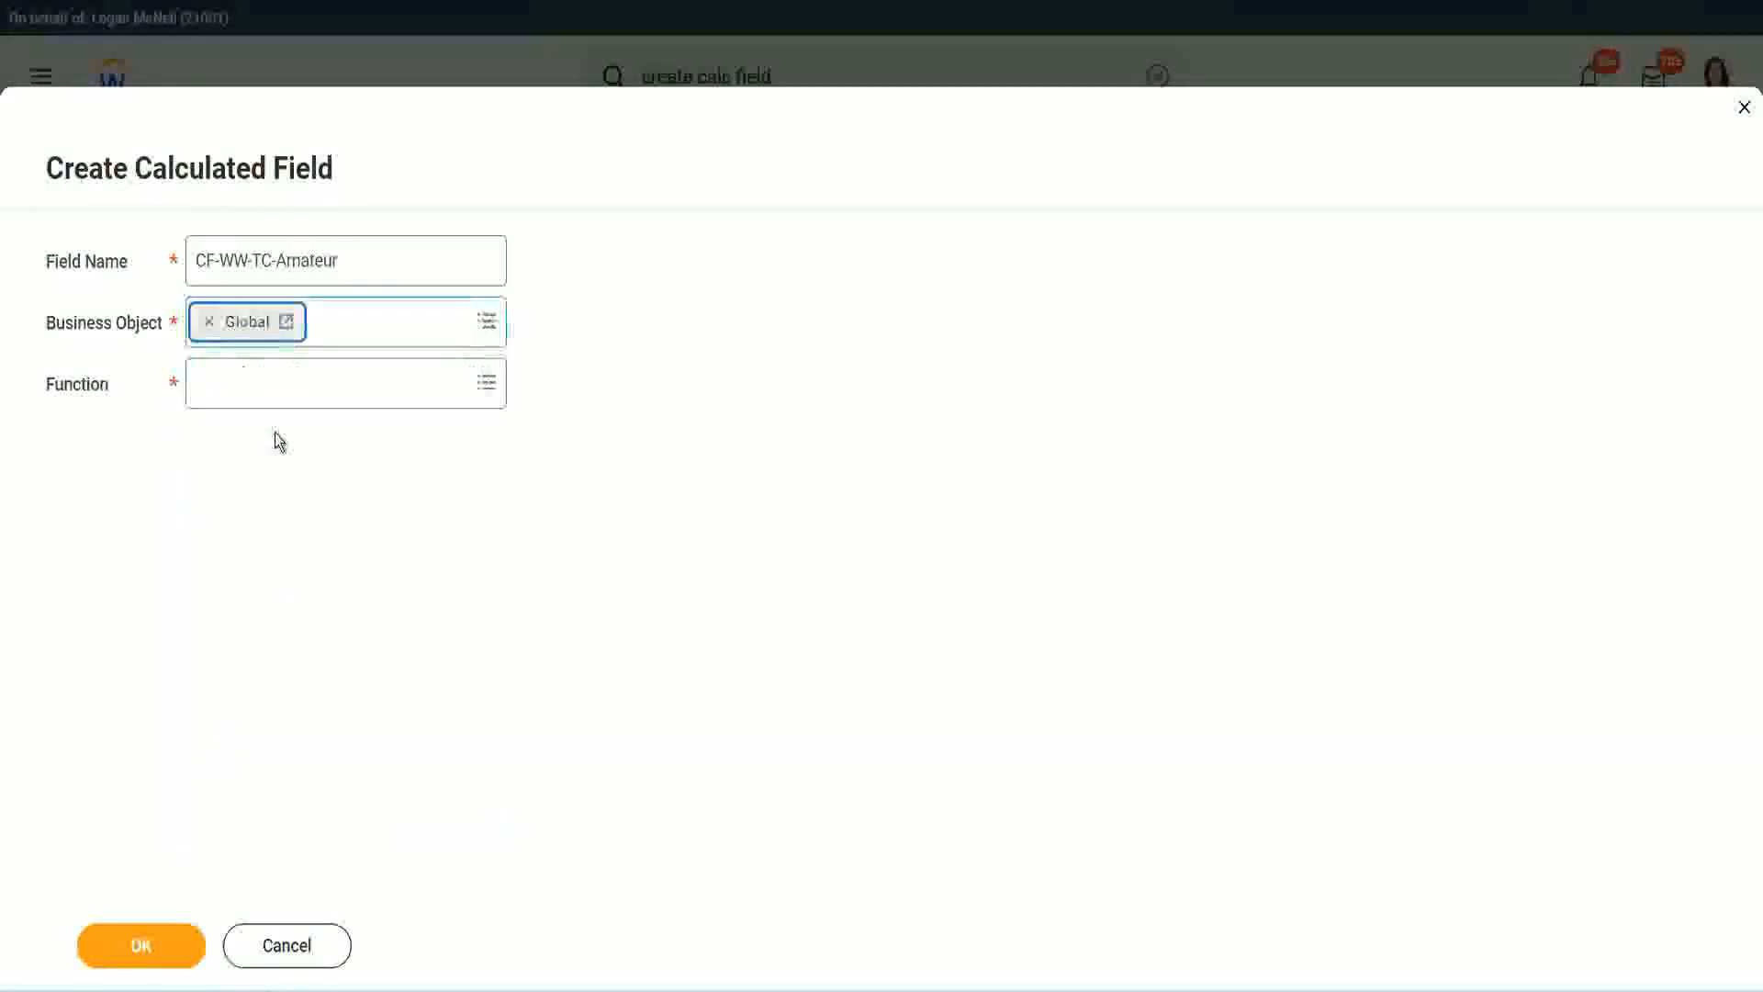
Copy the word Amateur from the end of the new calculated field's name.
mouse_move(350, 260)
mouse_down()
mouse_move(323, 261)
mouse_move(348, 257)
mouse_up()
triple_click(401, 266)
click(382, 266)
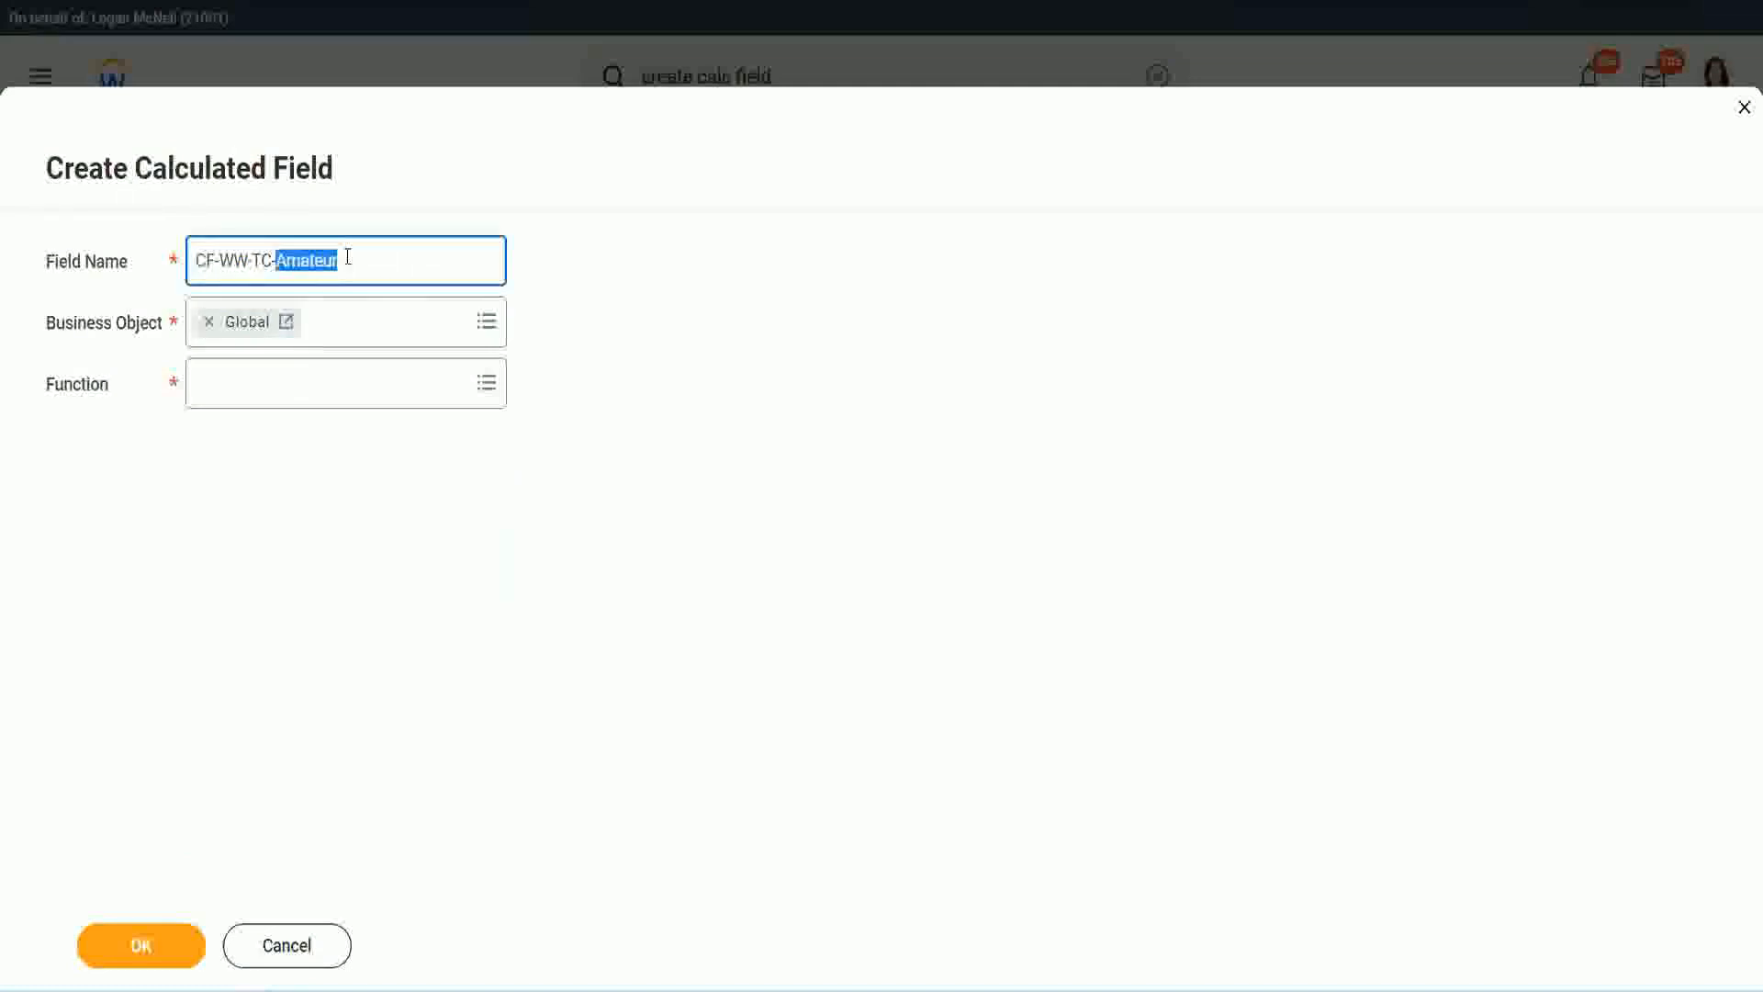
click(365, 257)
double_click(330, 265)
key(ctrl+c)
Choose Text Constant as the calculated field's function and continue to its definition.
click(246, 381)
text(text const)
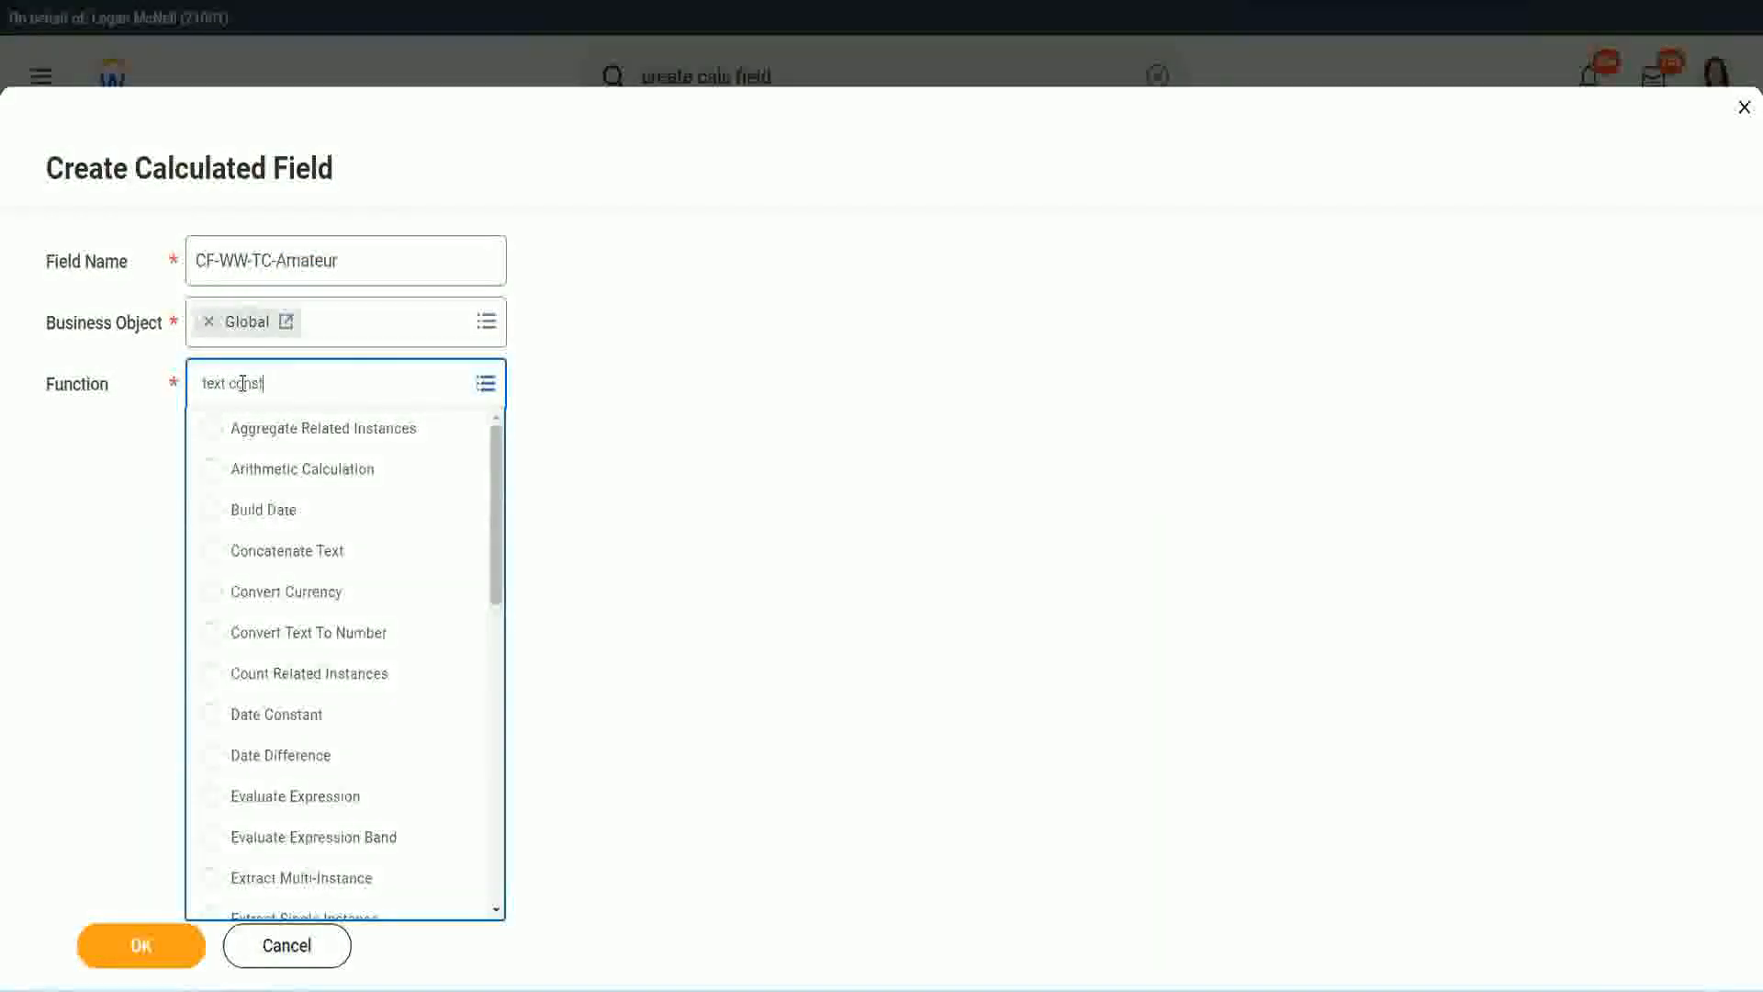
key(Return)
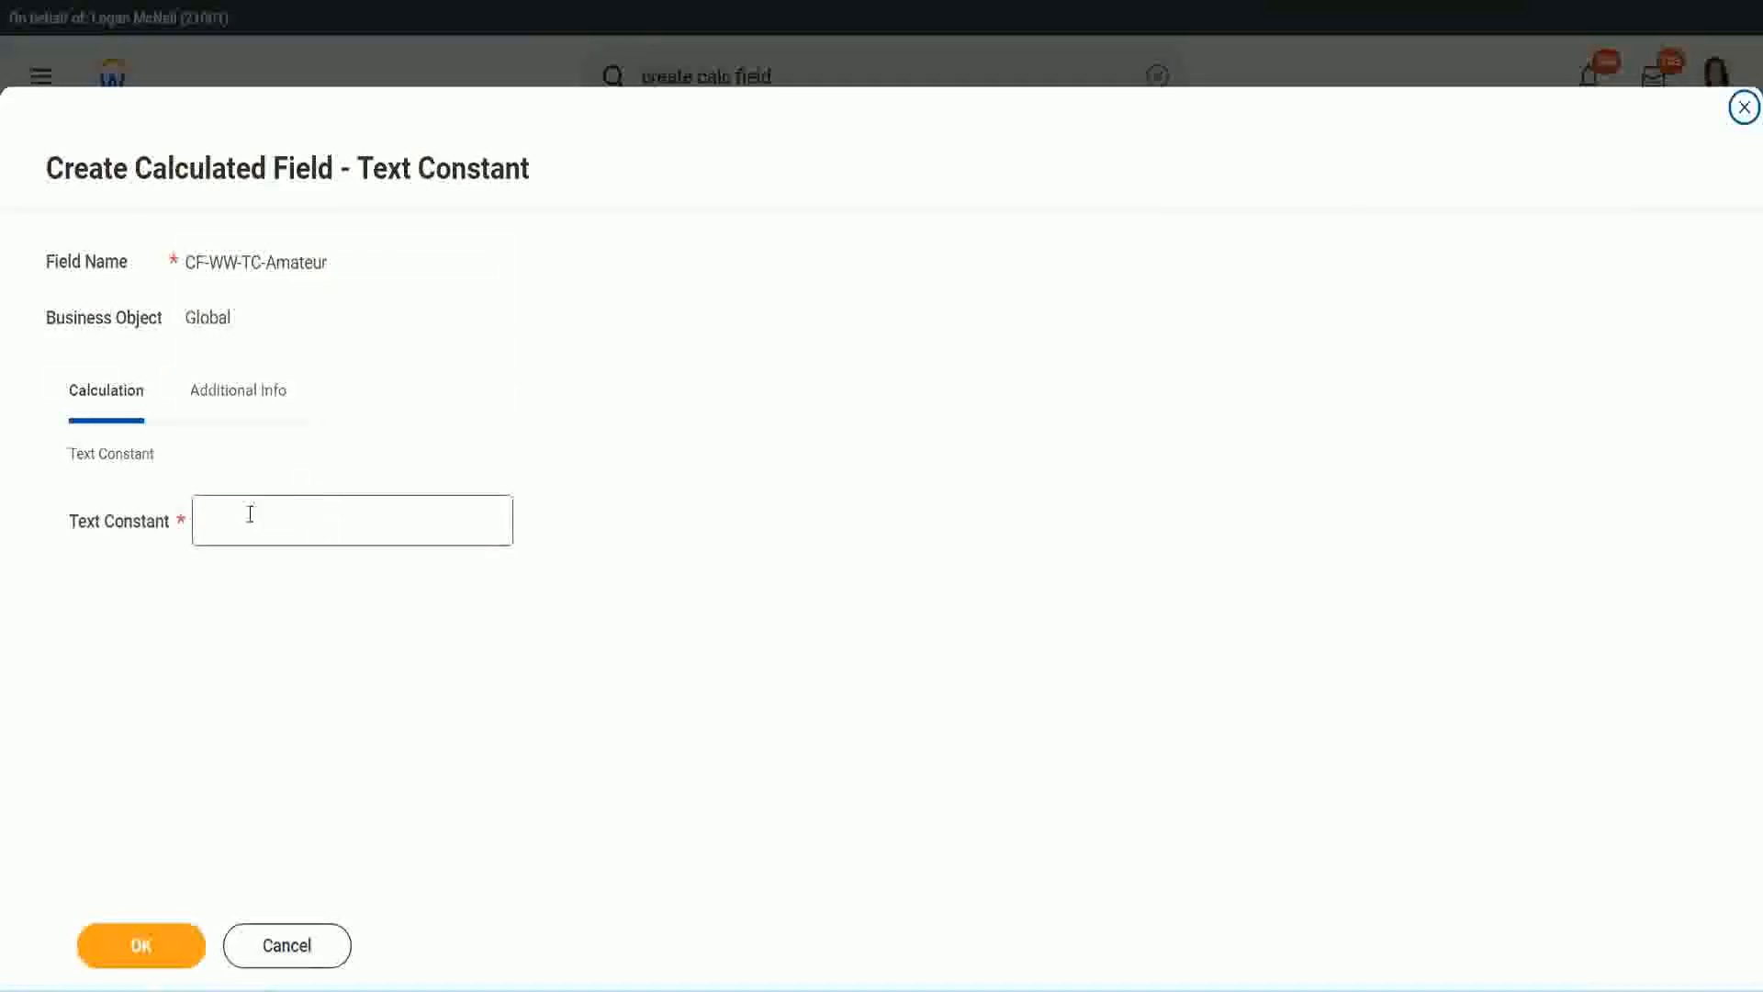
Set the text constant to Amateur and save the field as the first row's return value.
click(290, 520)
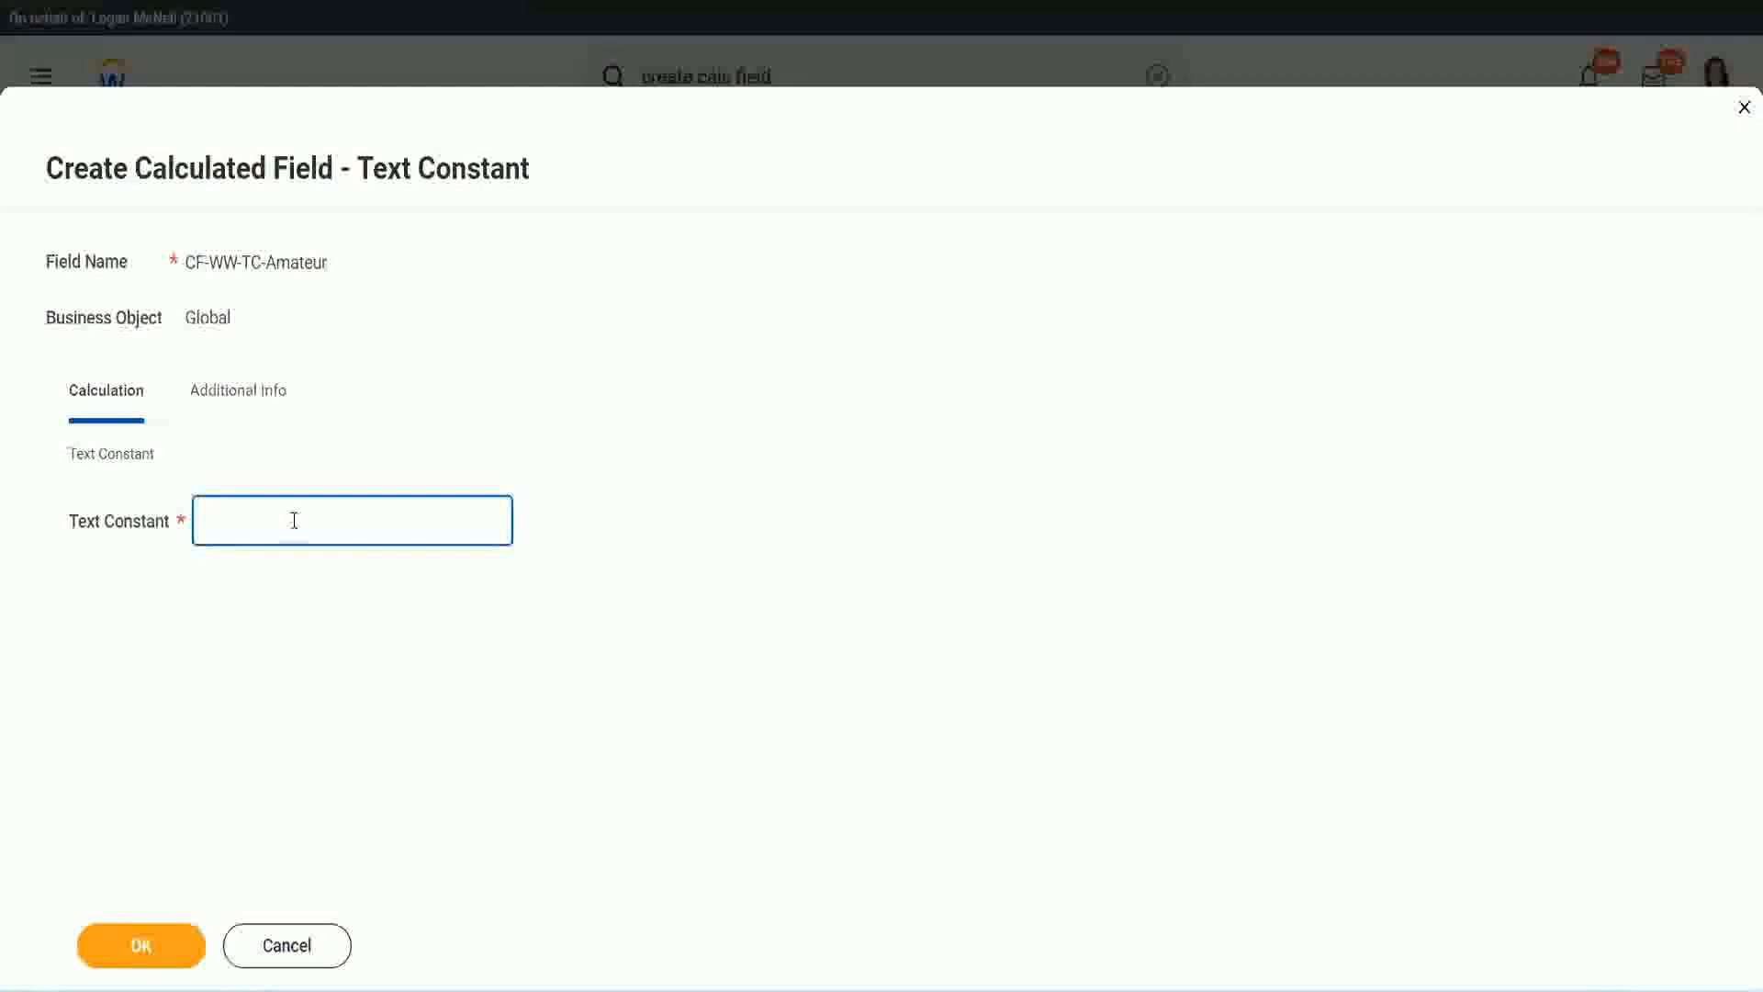
key(ctrl+v)
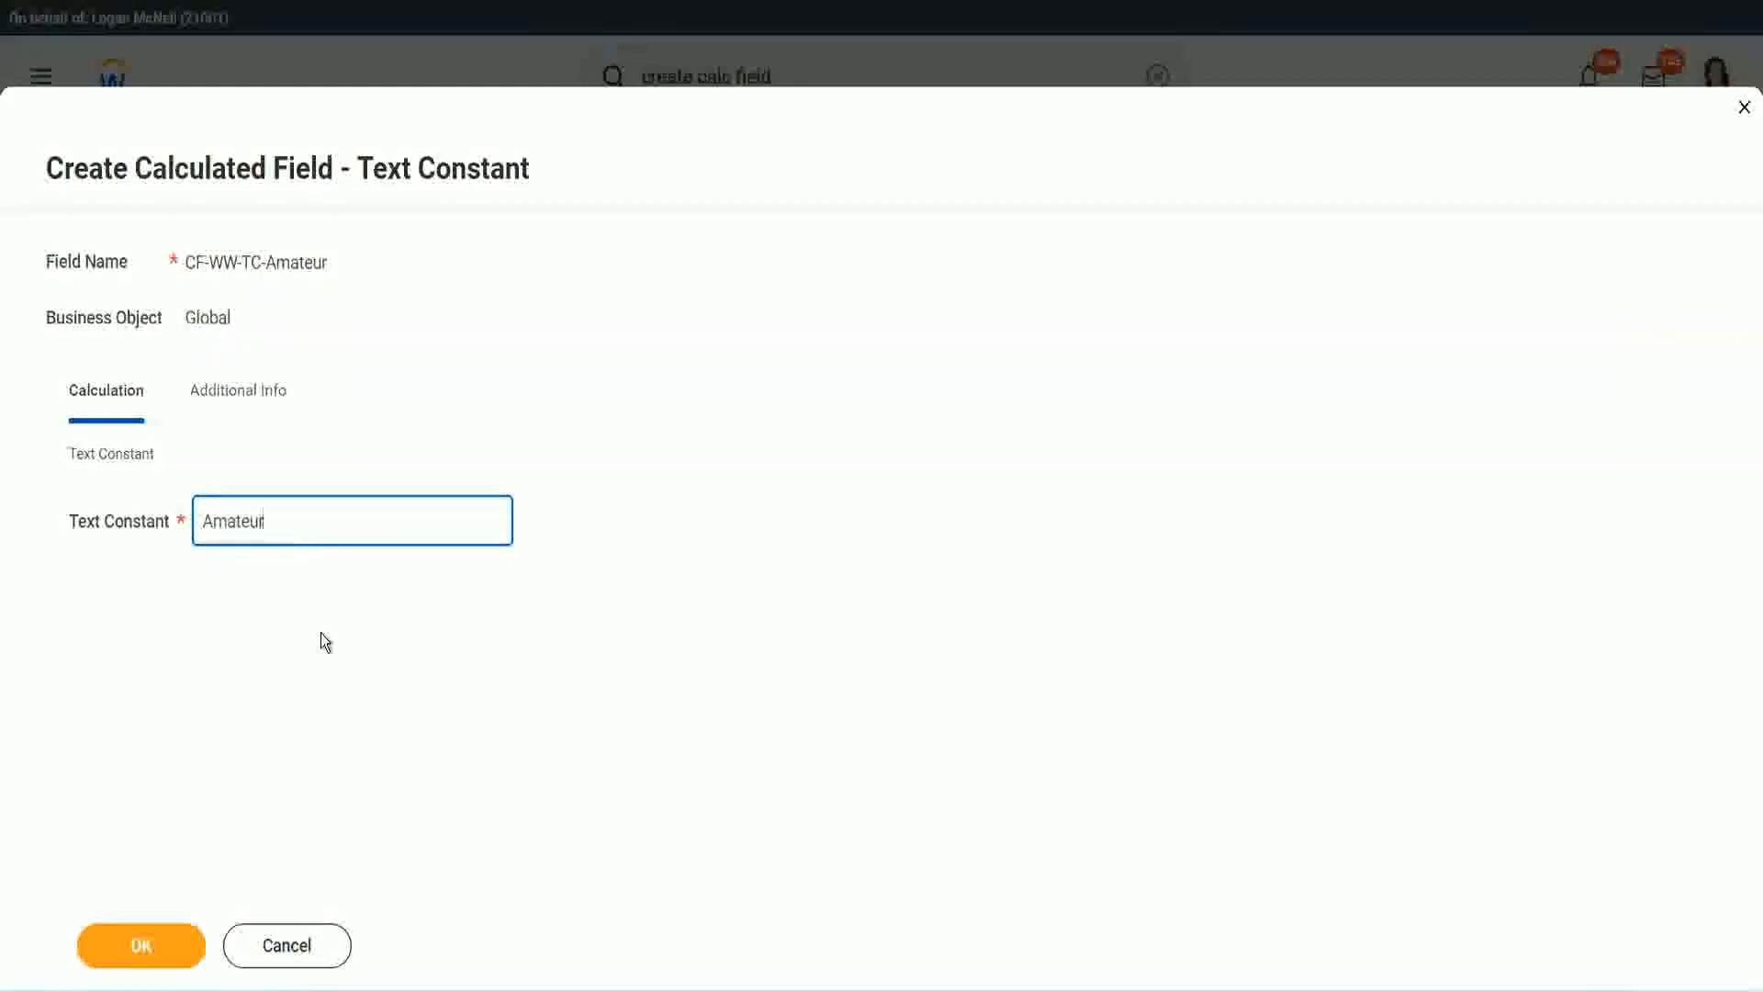
click(138, 946)
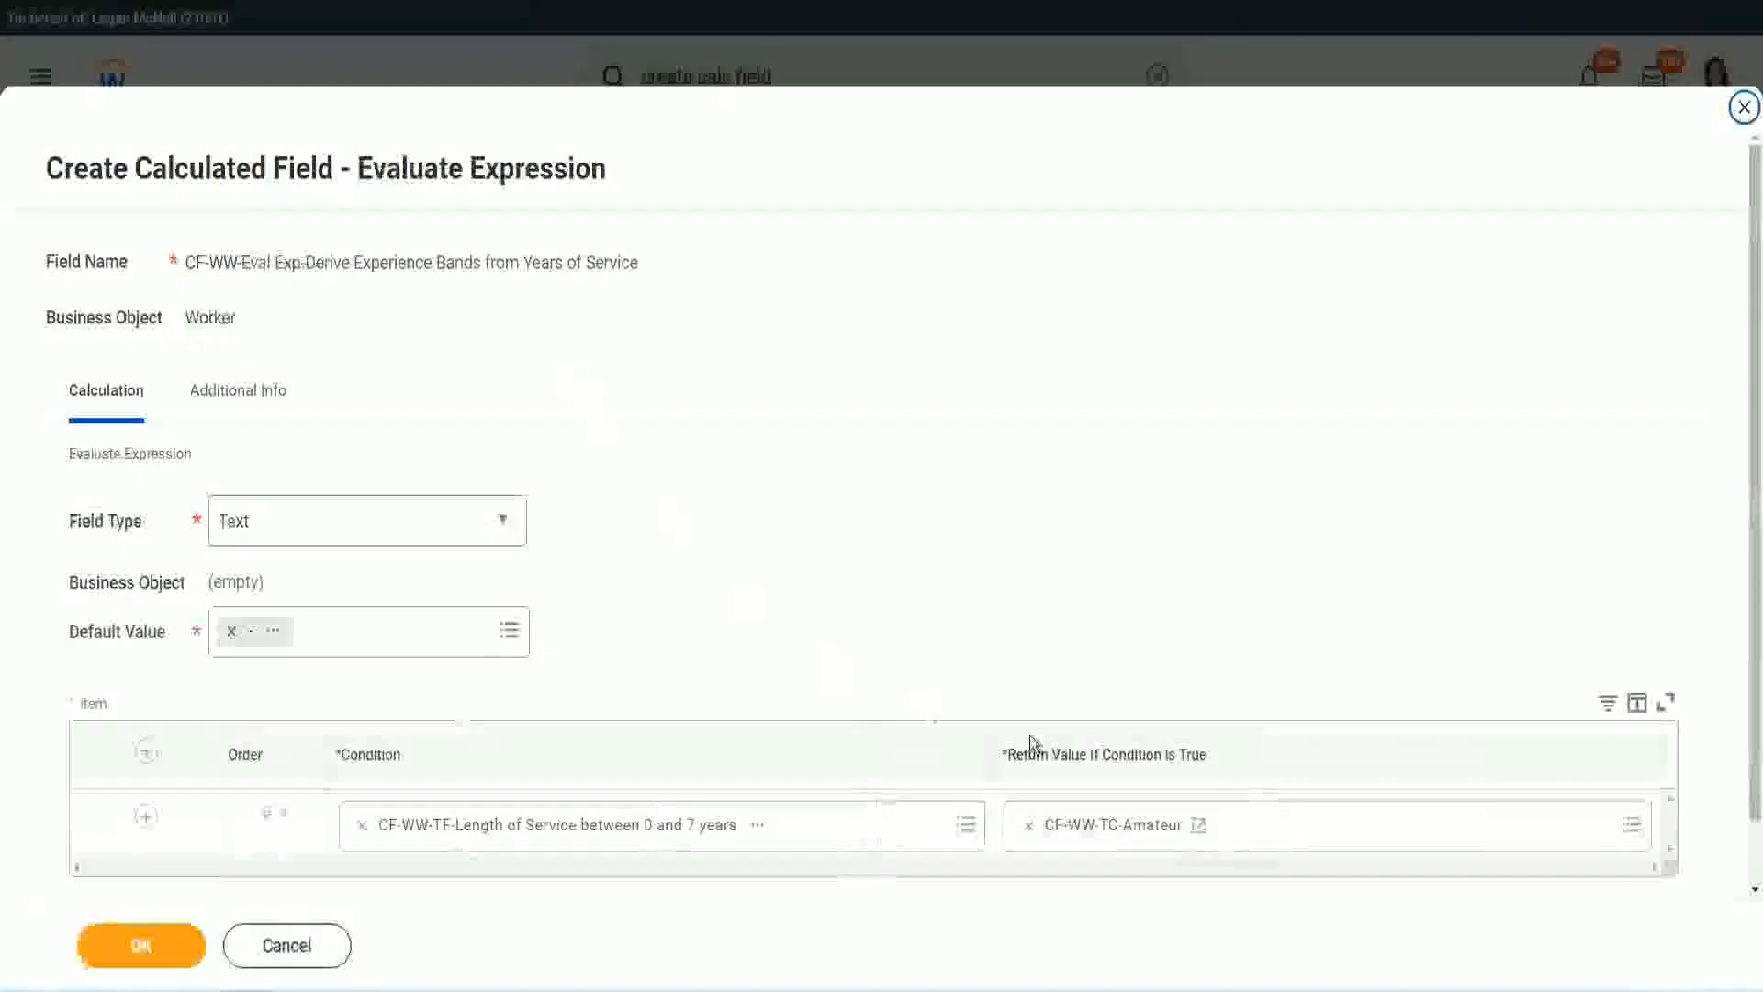
Copy the text of the first row's return value and add three empty condition rows below it.
right_click(1095, 831)
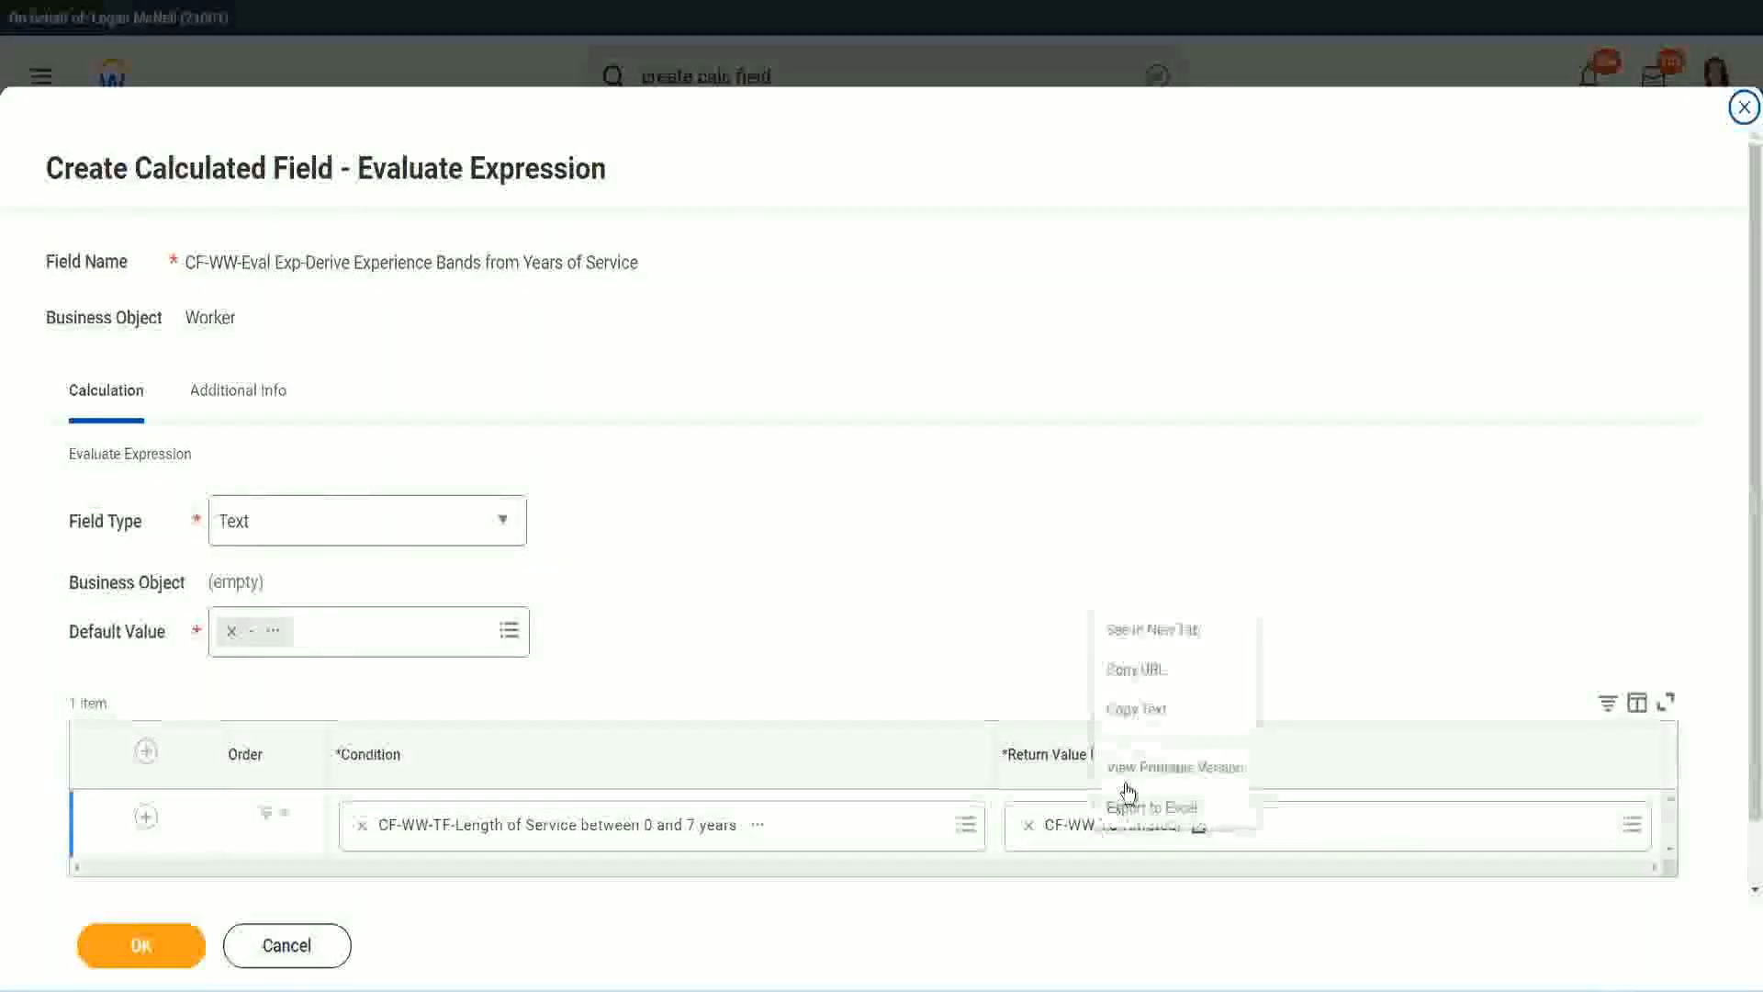
click(1154, 712)
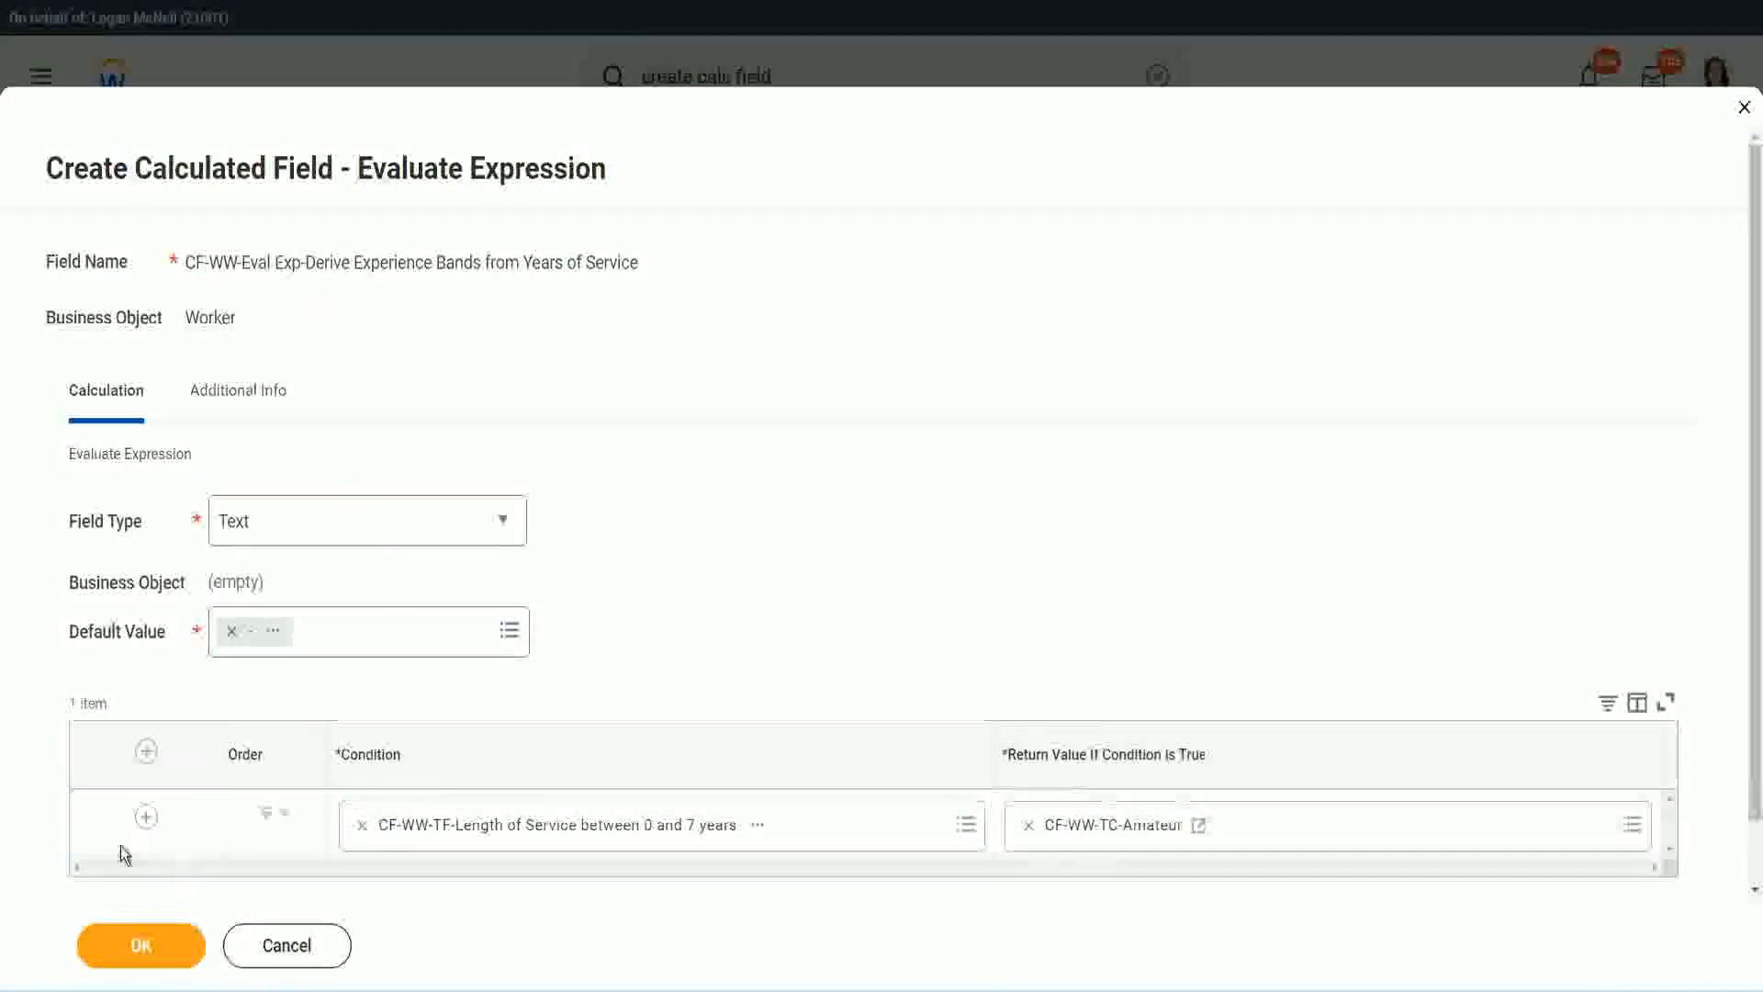
click(146, 822)
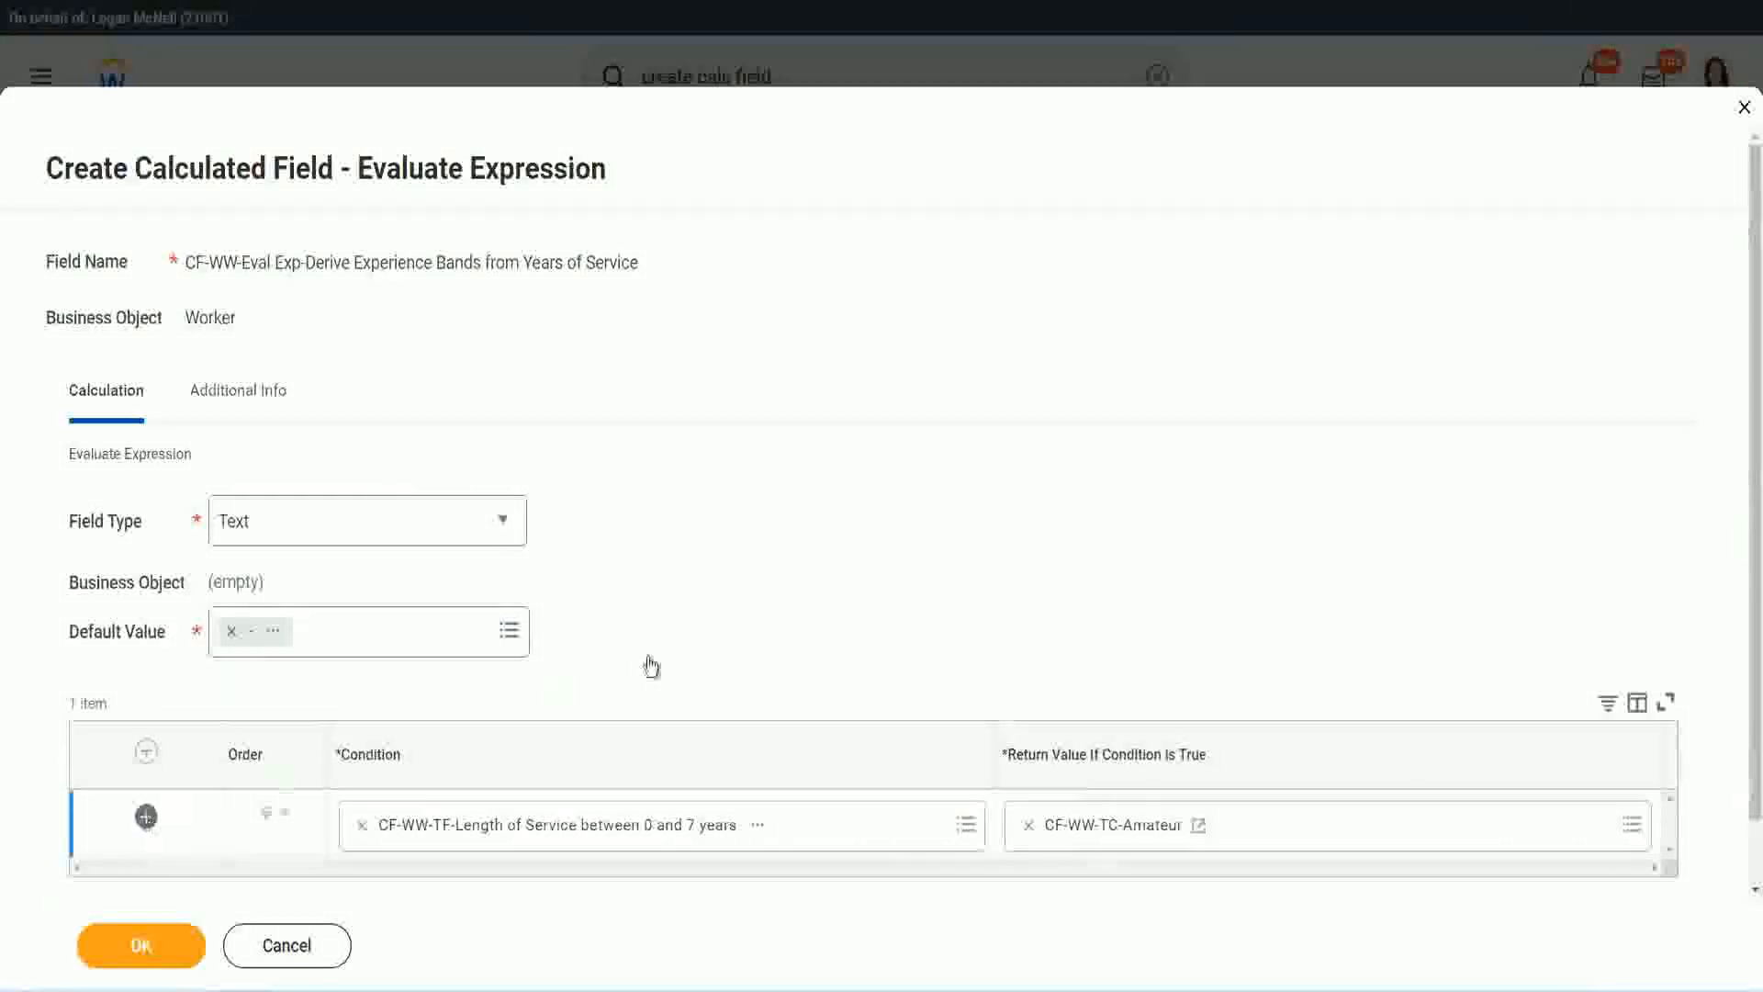
scroll(688, 639, down, 3)
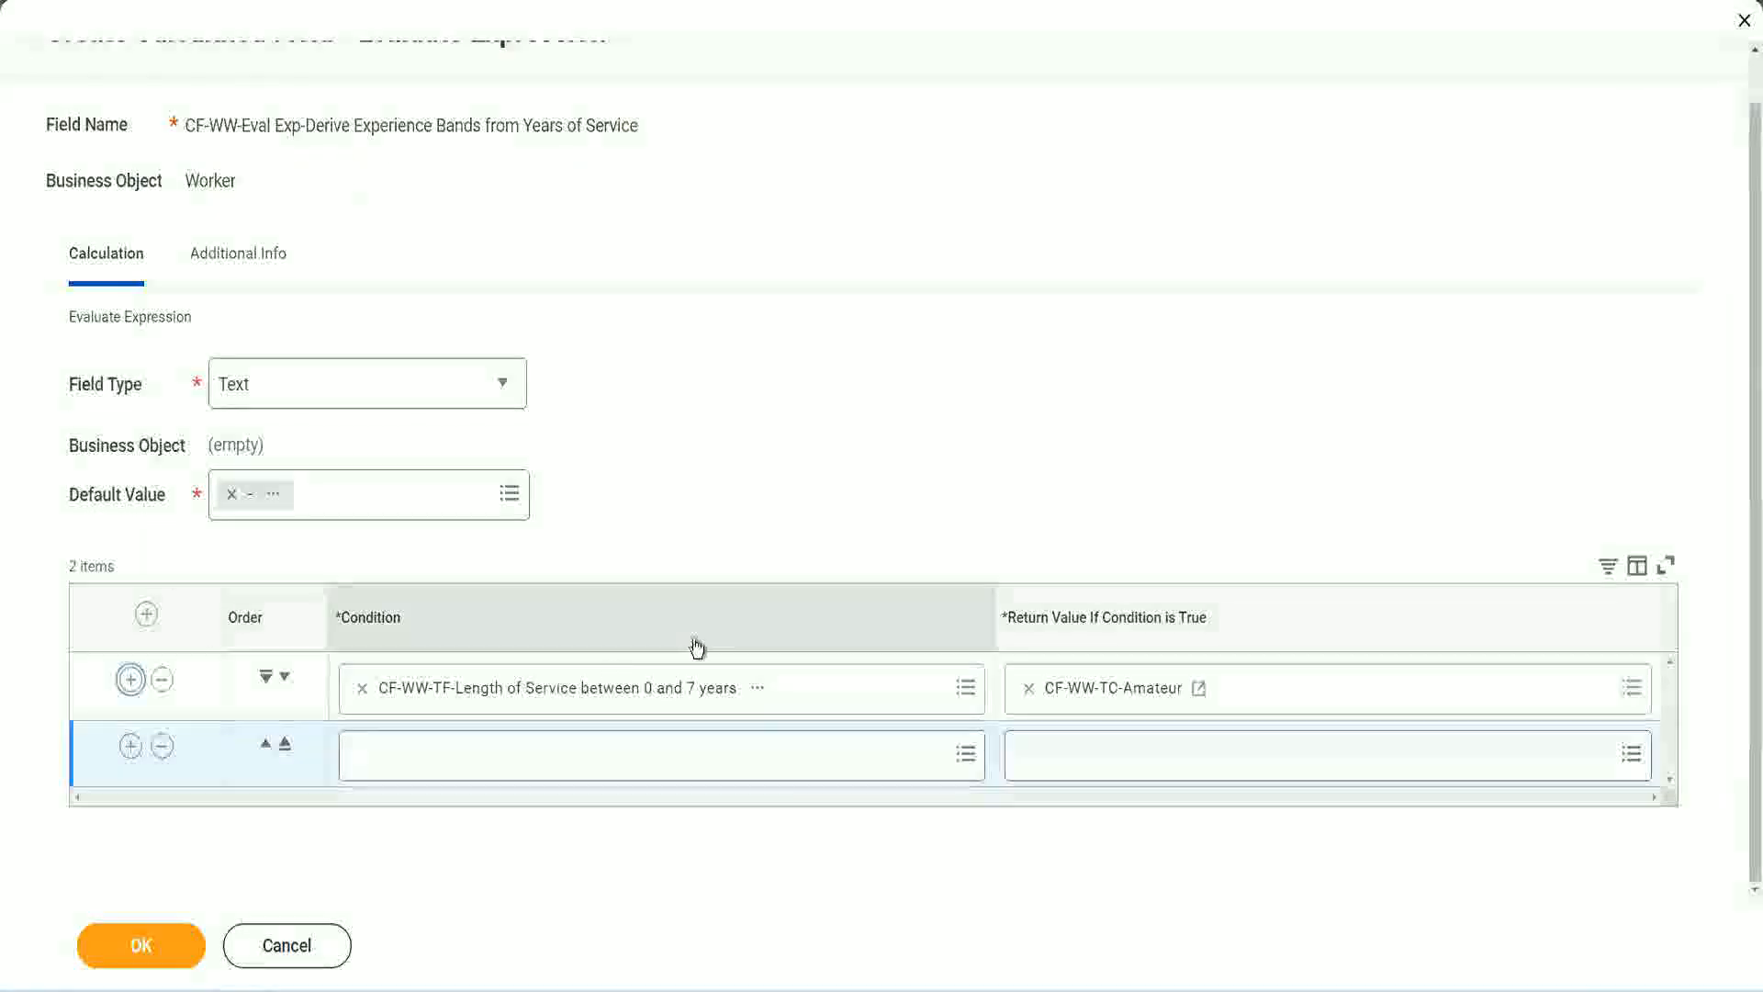
click(131, 746)
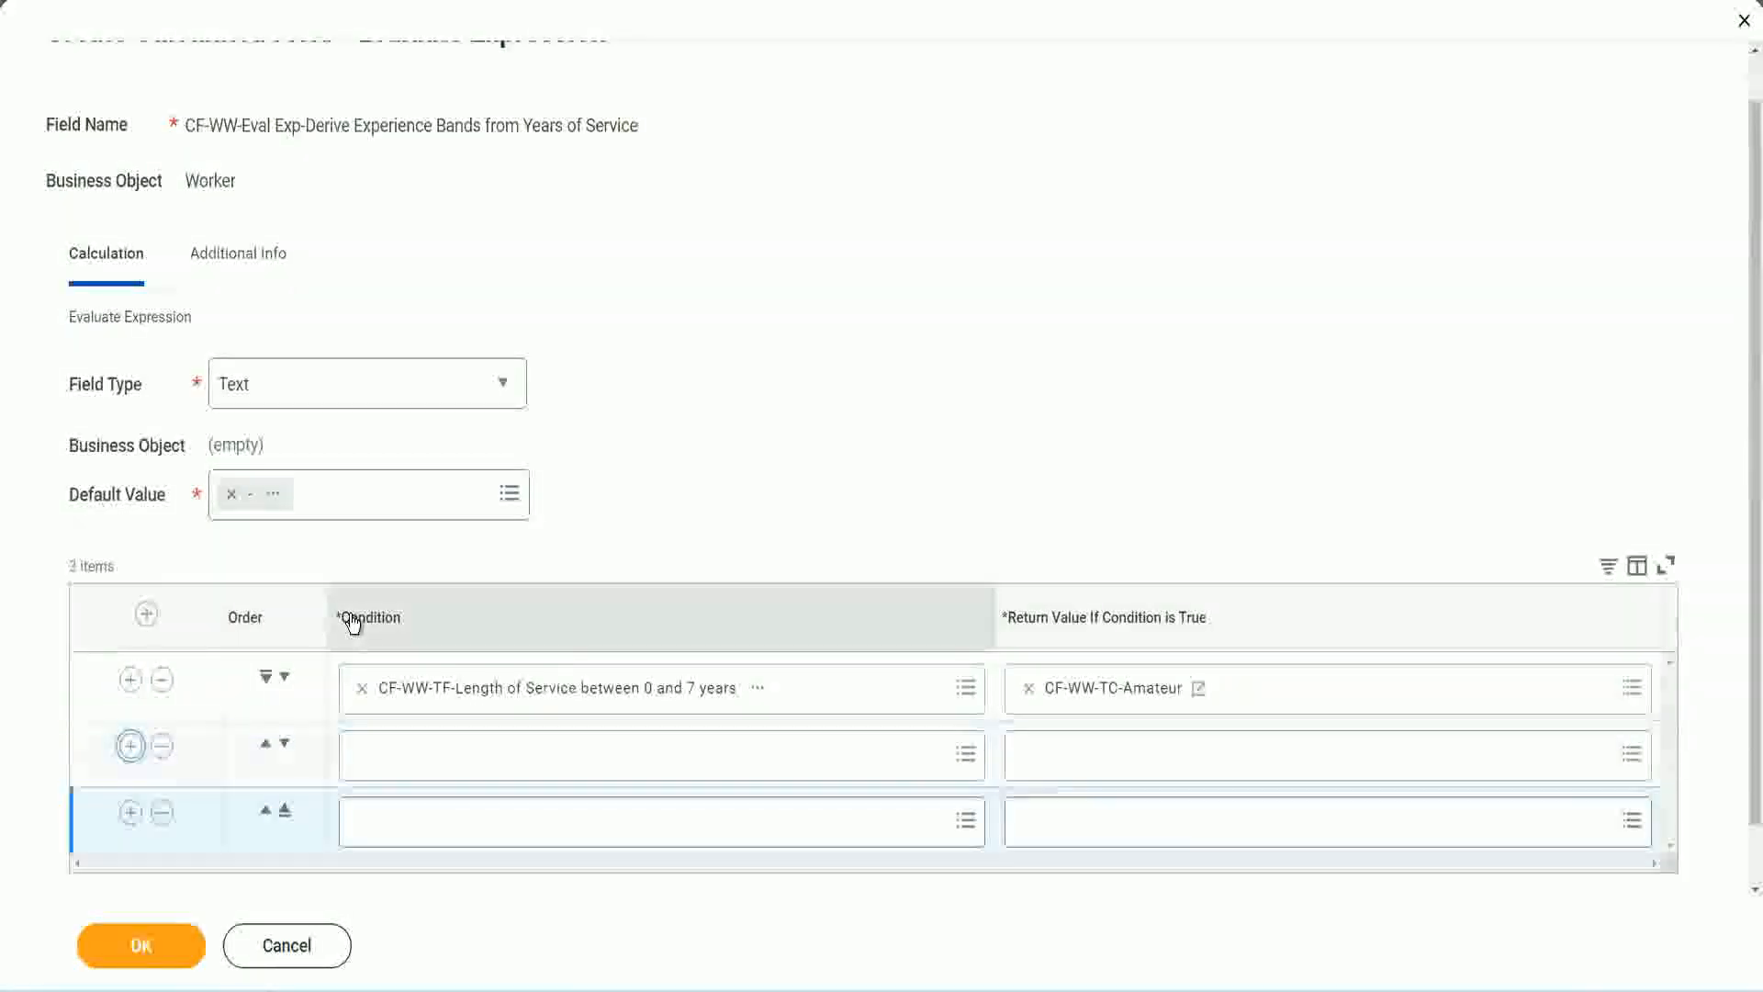
scroll(276, 680, down, 1)
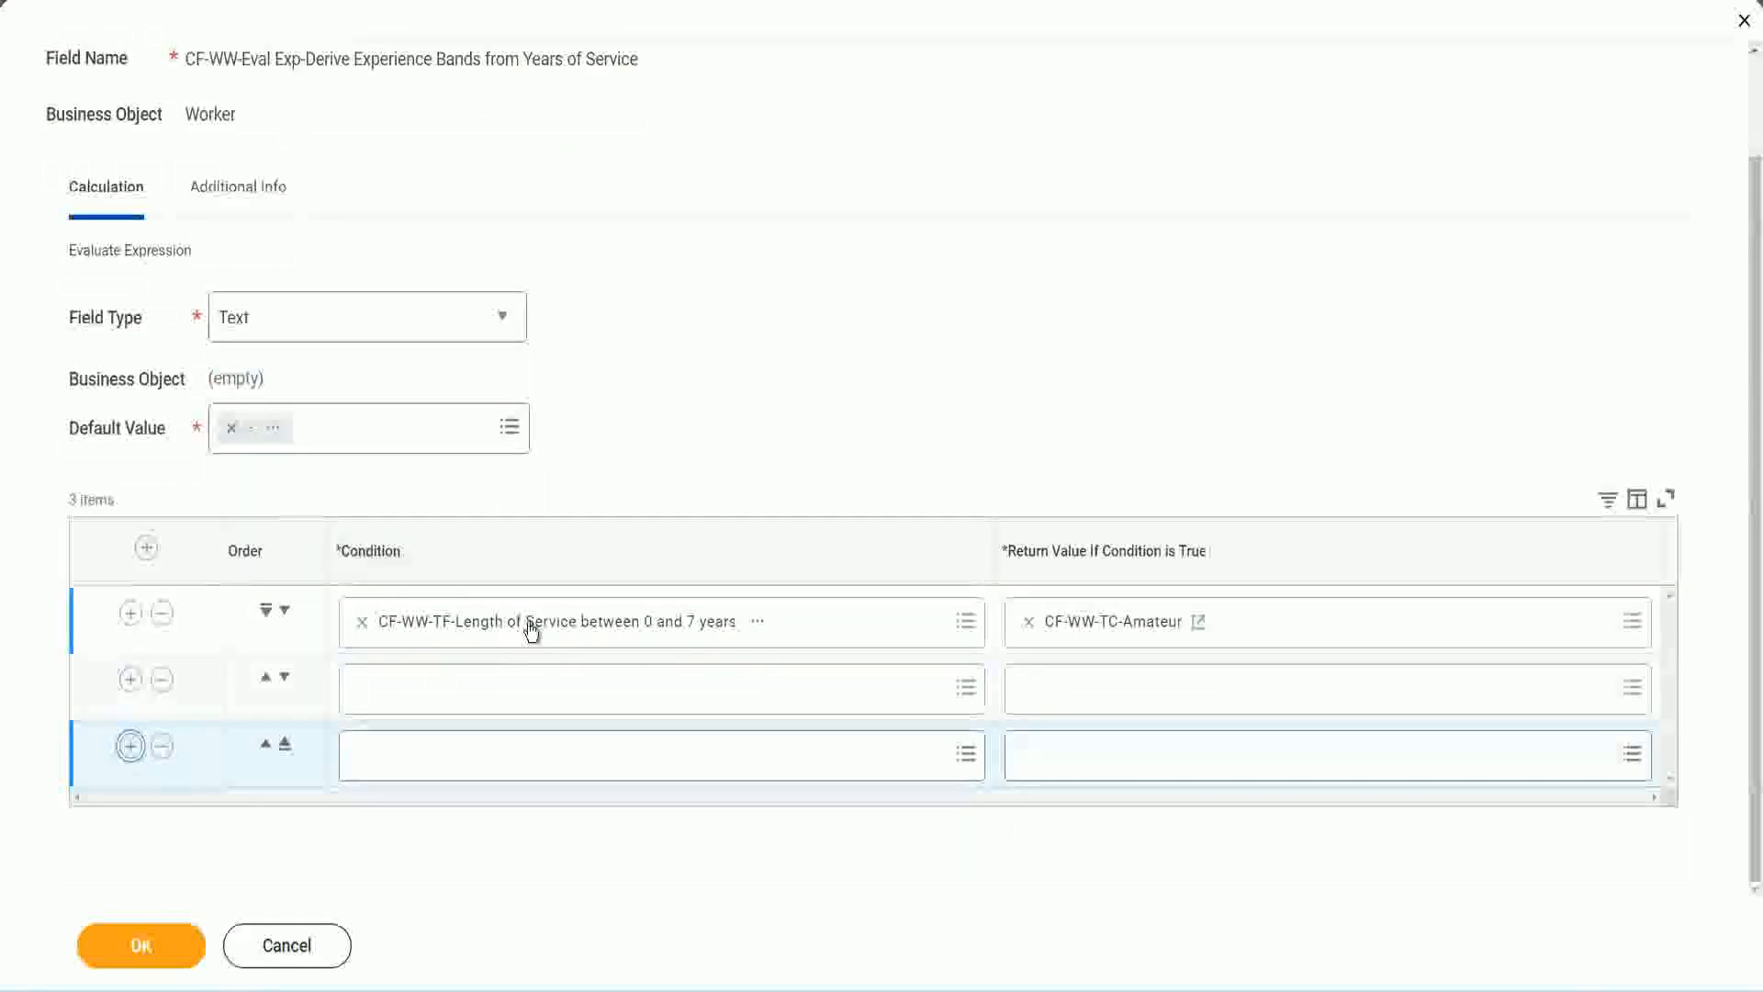
Search for cf-ww-tf and set the second row's condition to CF-WW-TF-Length of Service between 8 and 15 years.
click(435, 696)
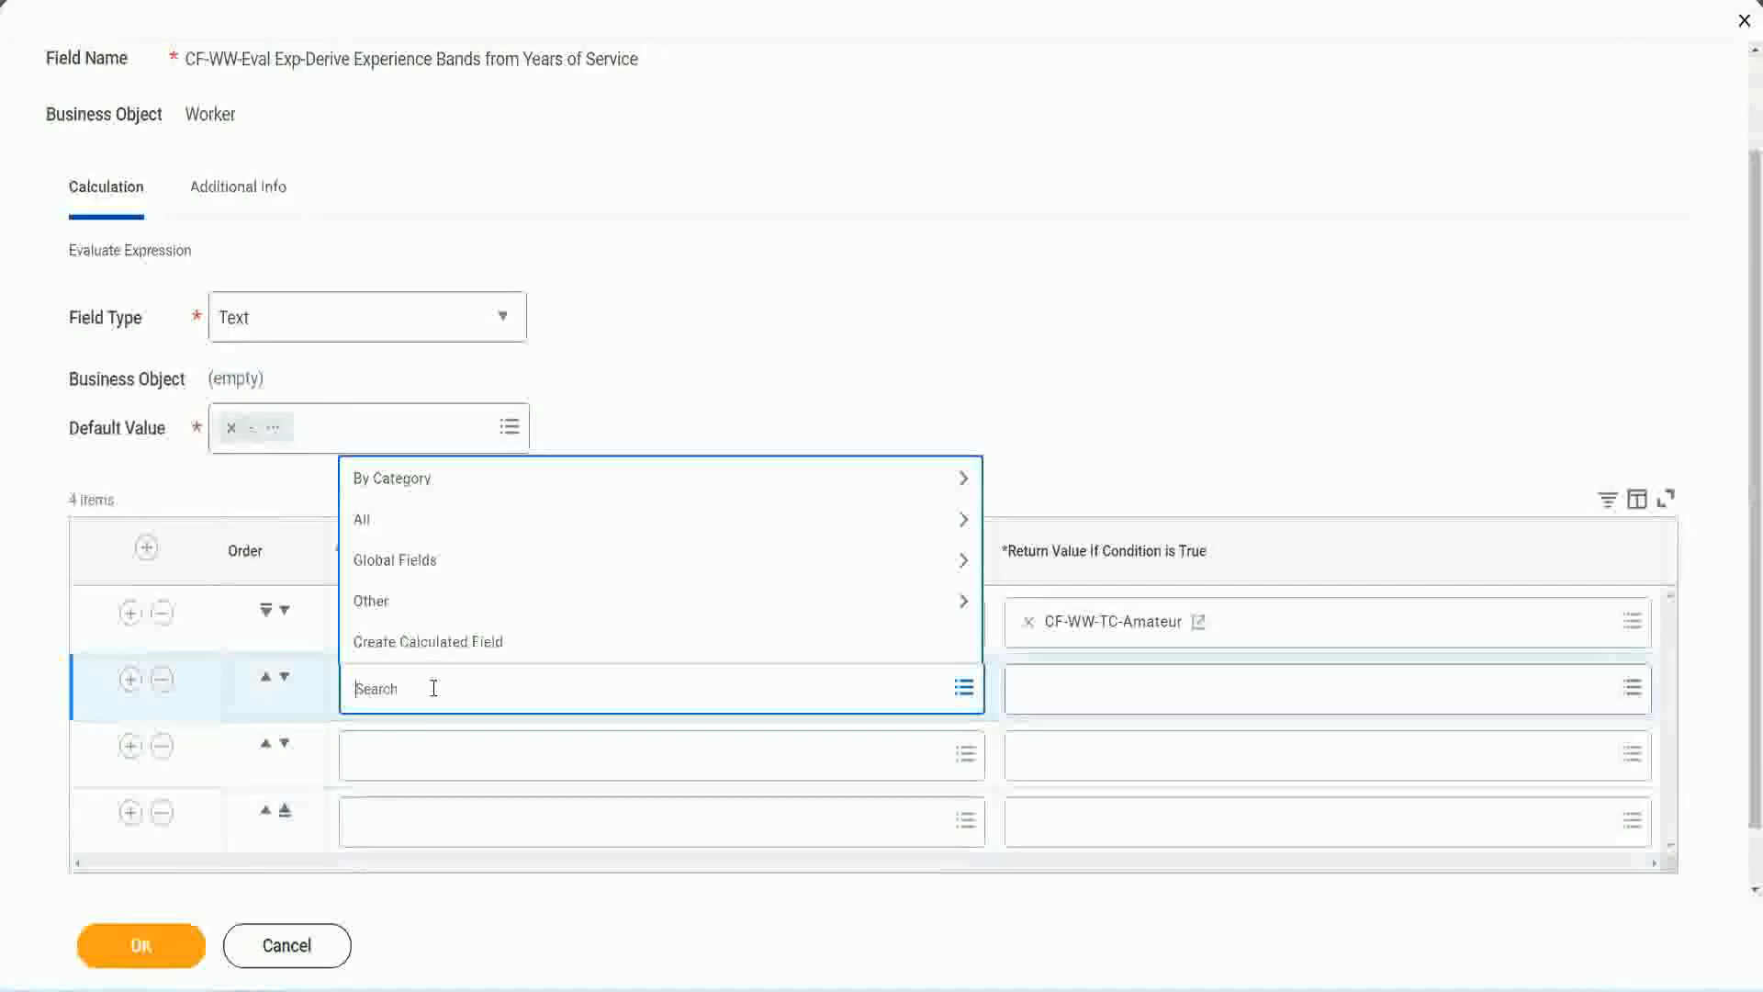
text(cf-ww)
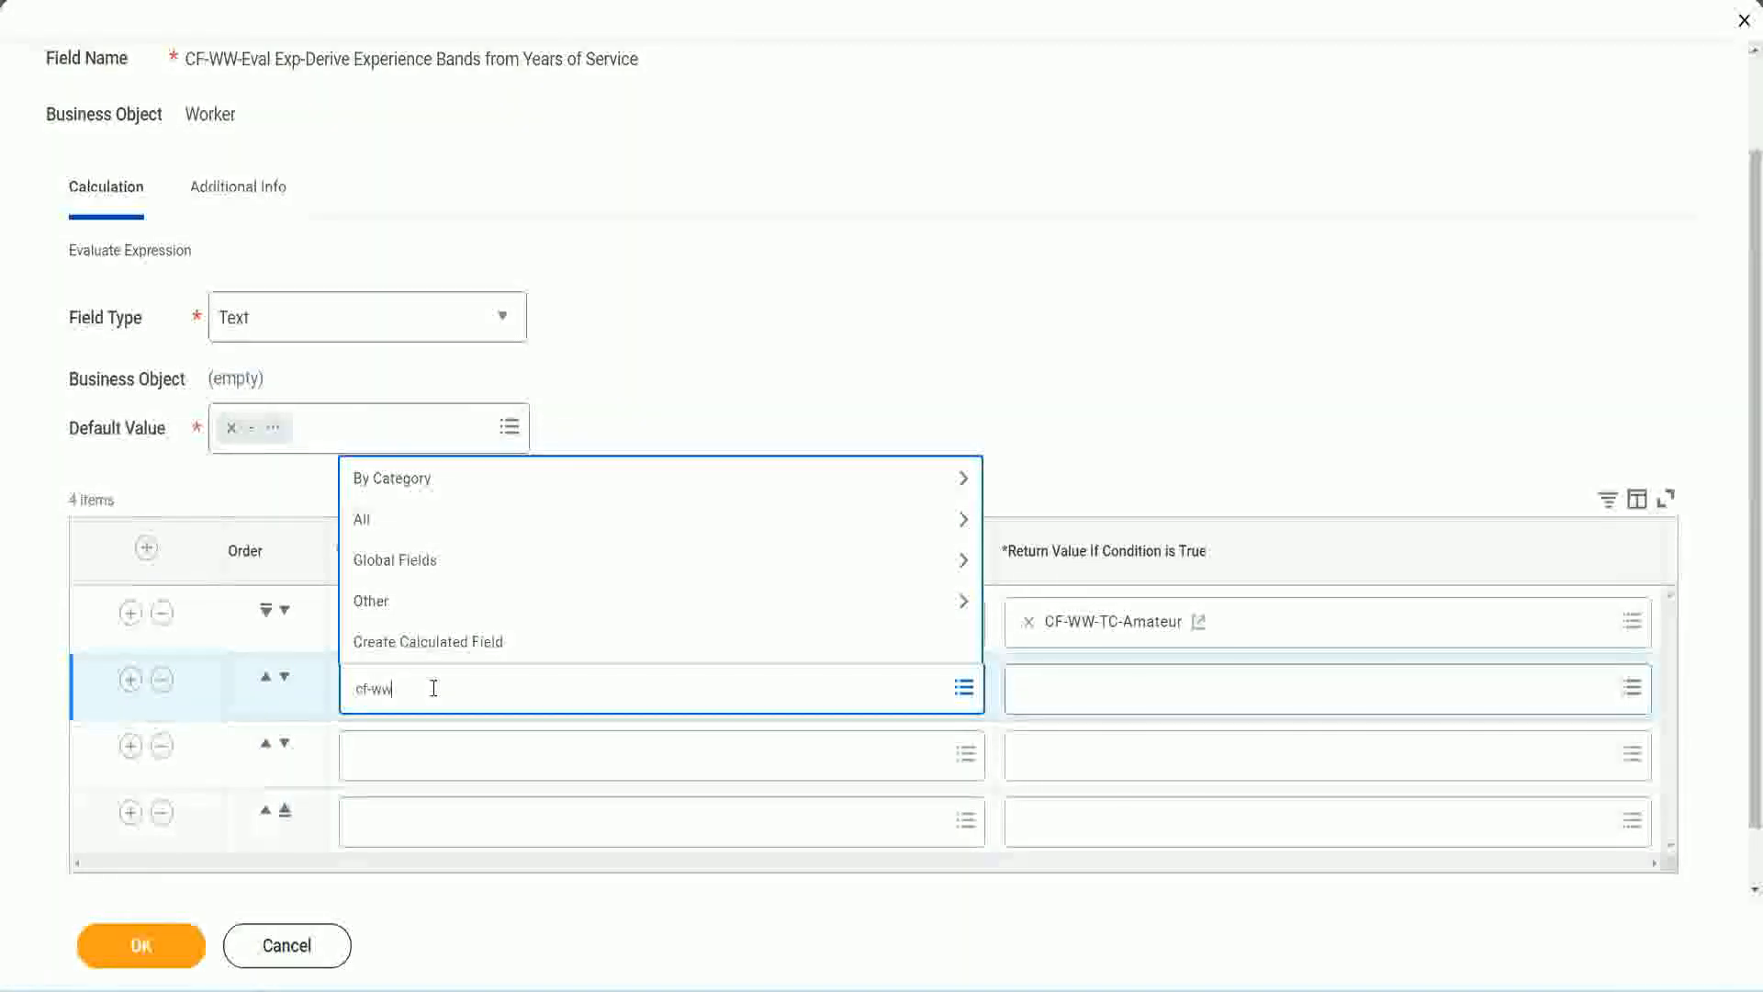
text(-tf)
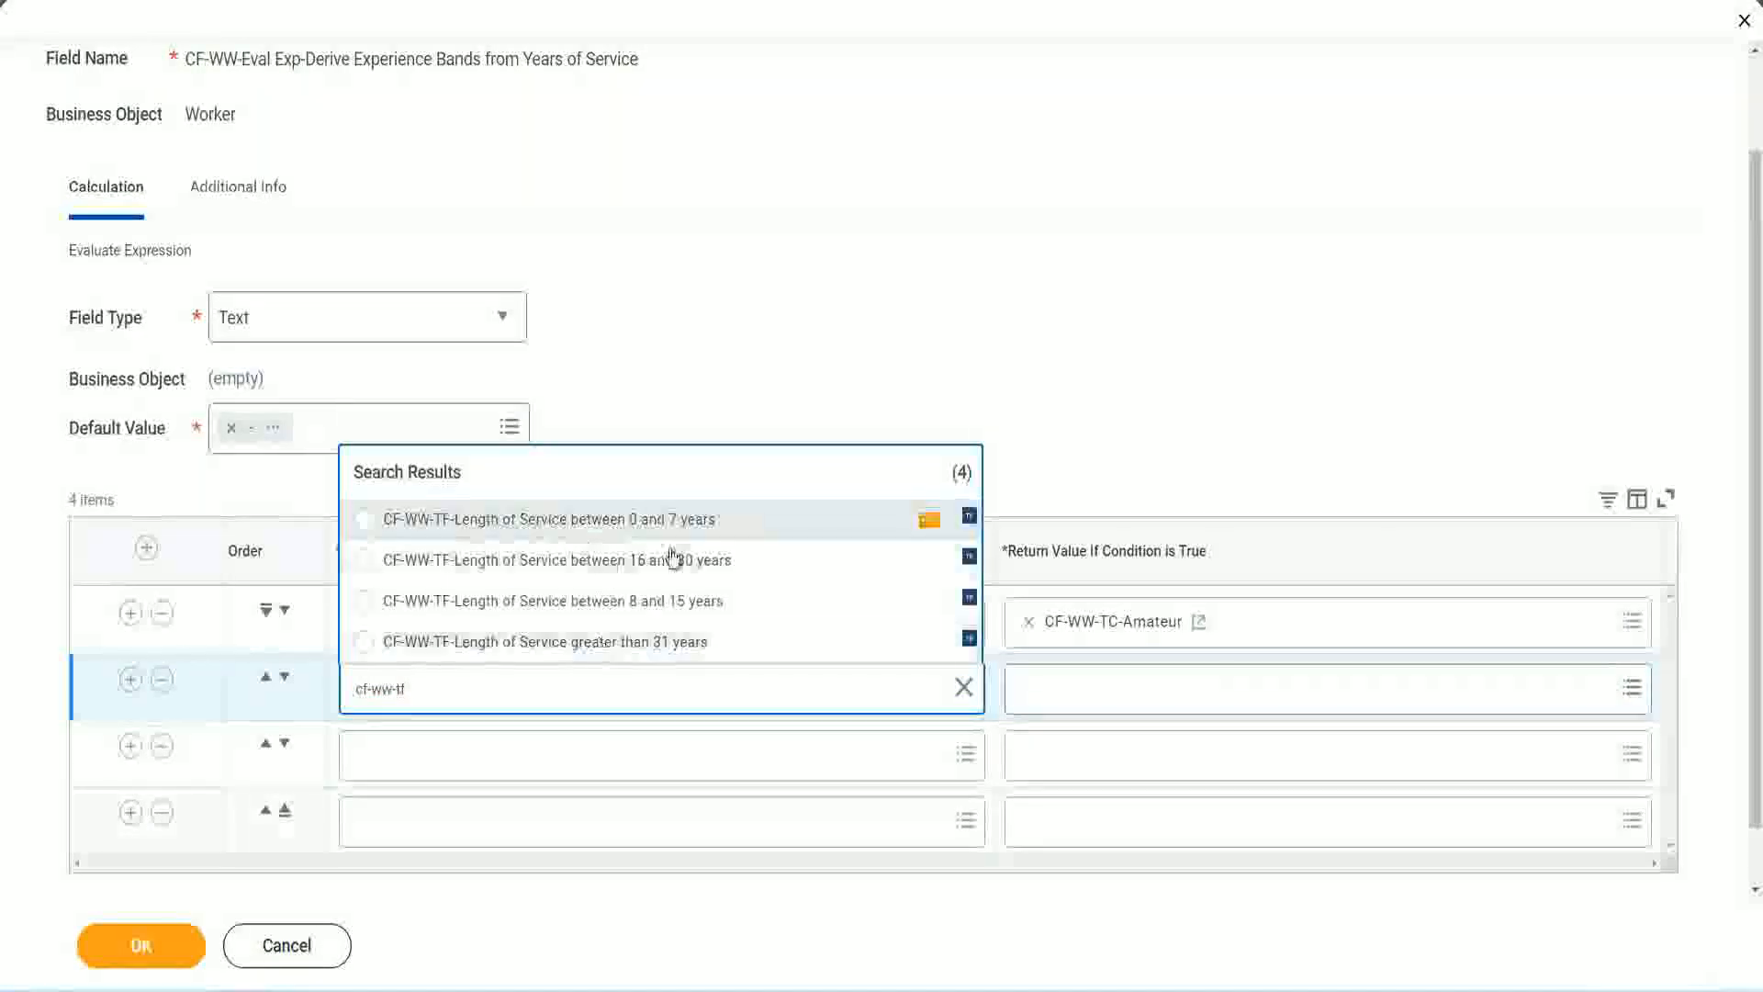
click(681, 606)
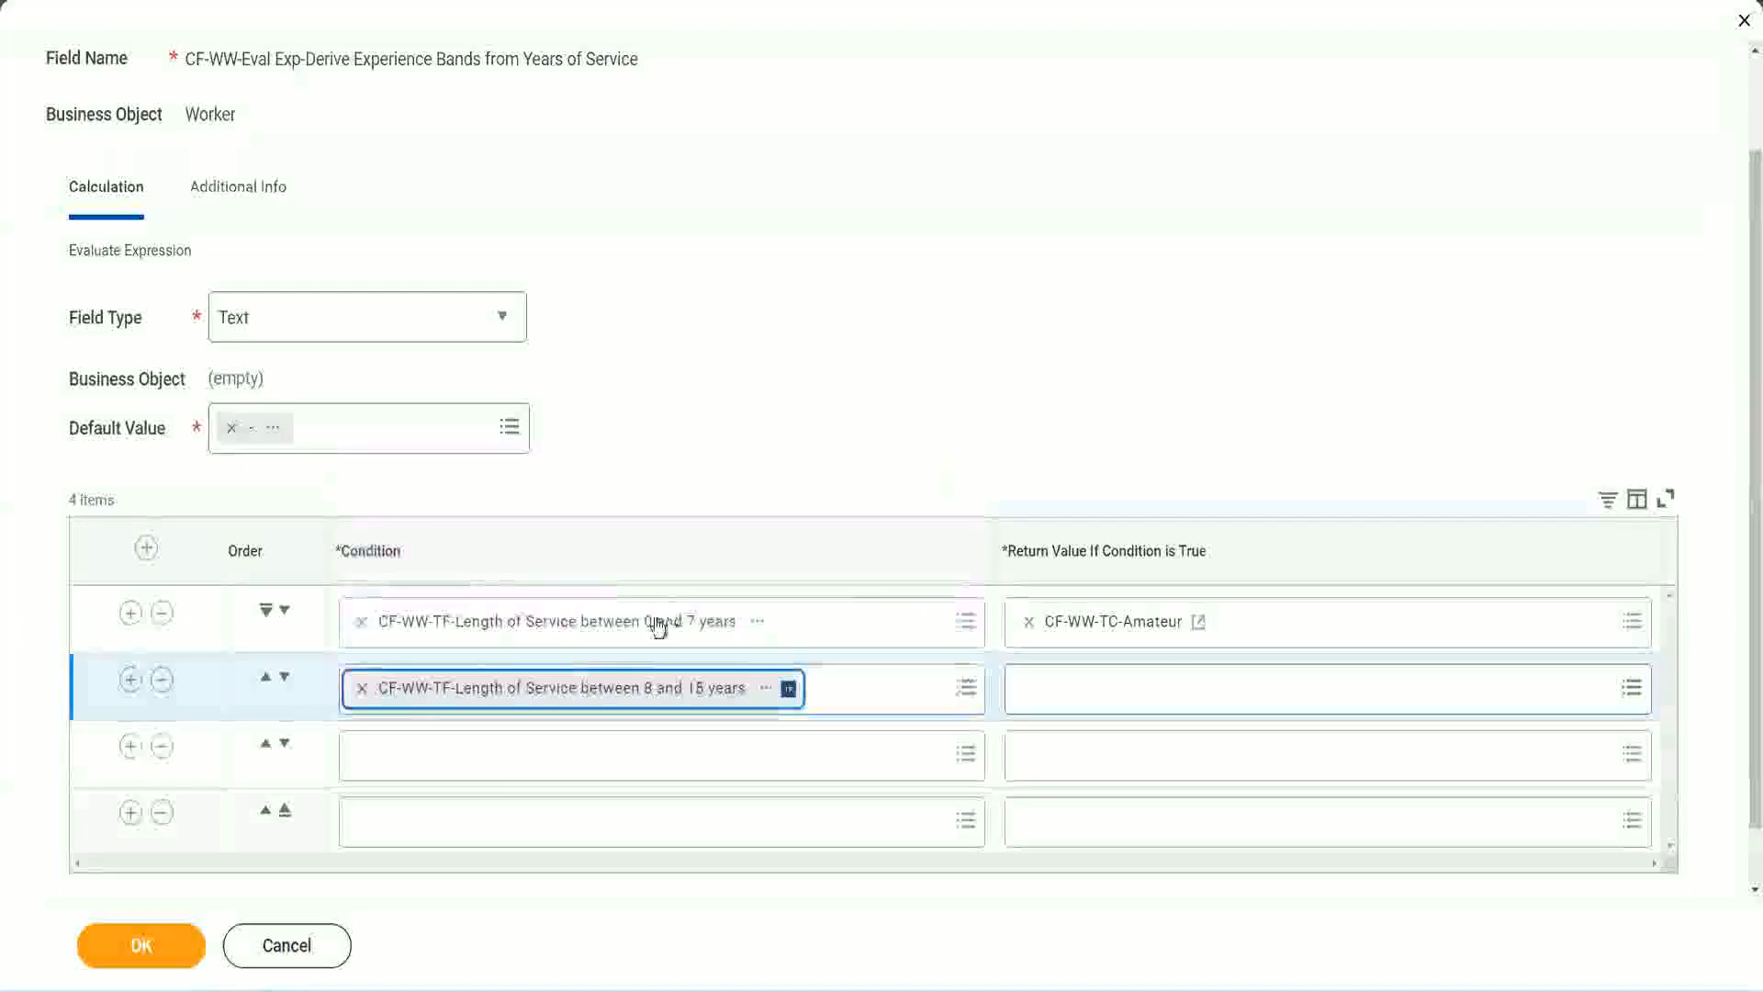
Search for cf-ww-tf and set the third row's condition to CF-WW-TF-Length of Service between 16 and 30 years.
click(445, 754)
text(cf)
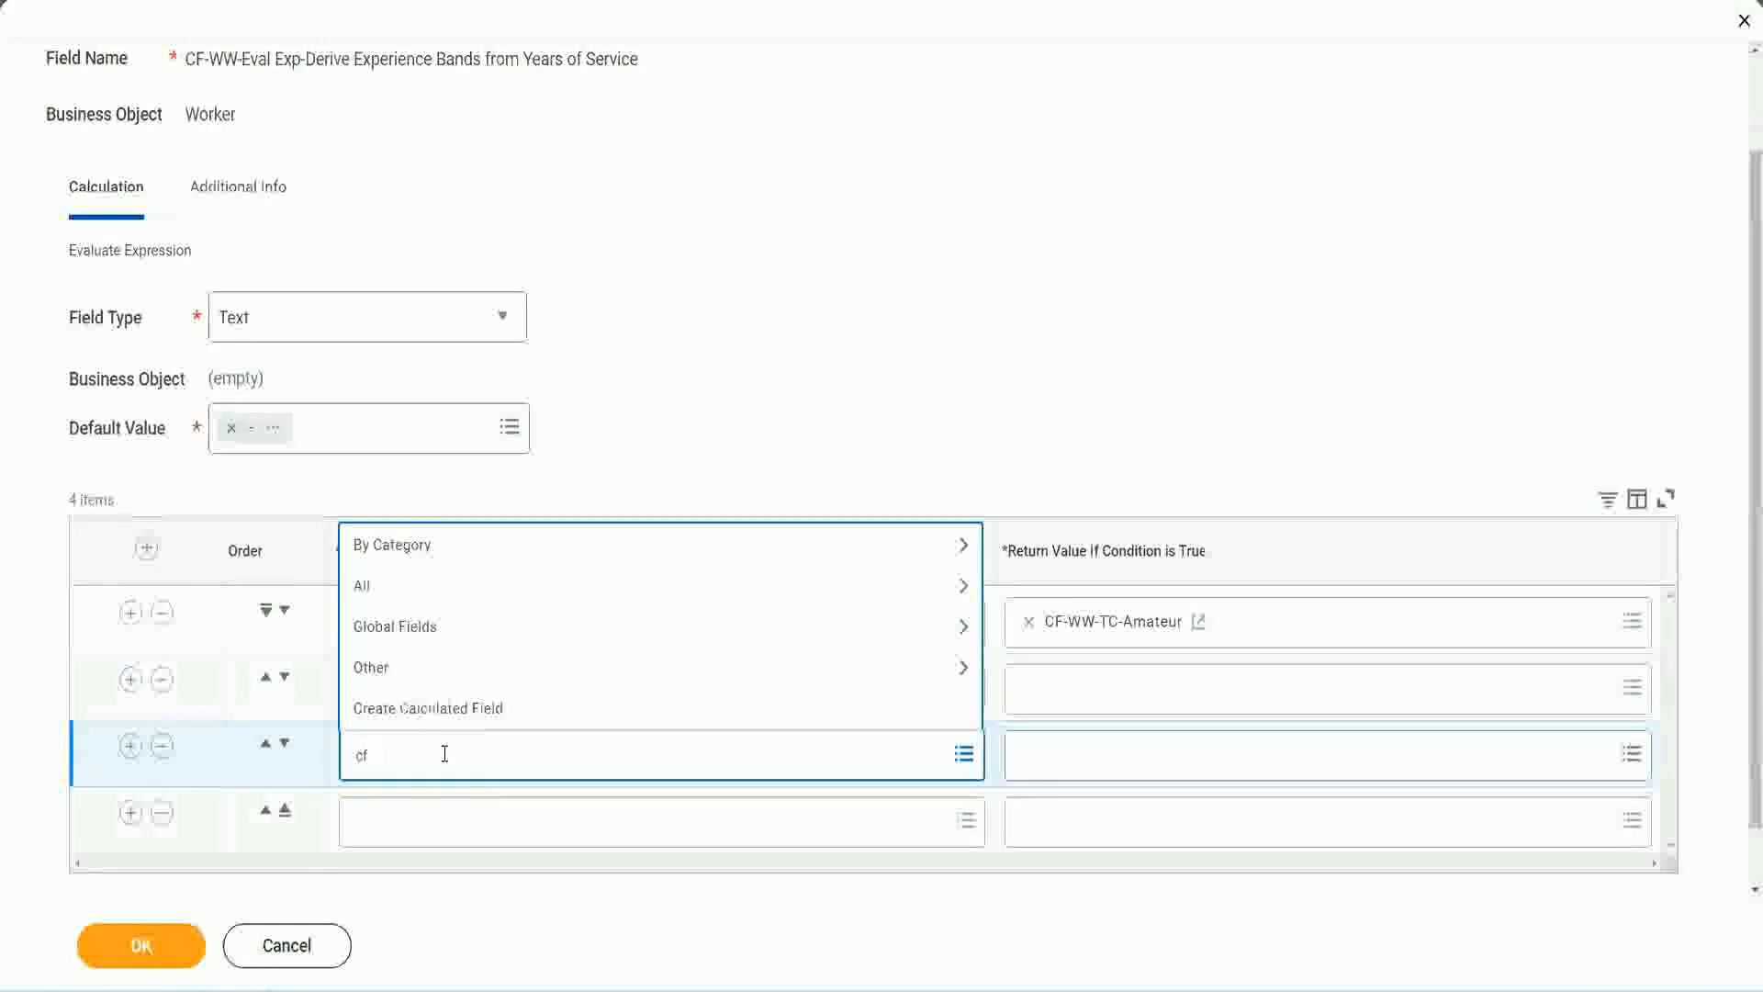
text(-ww-tf)
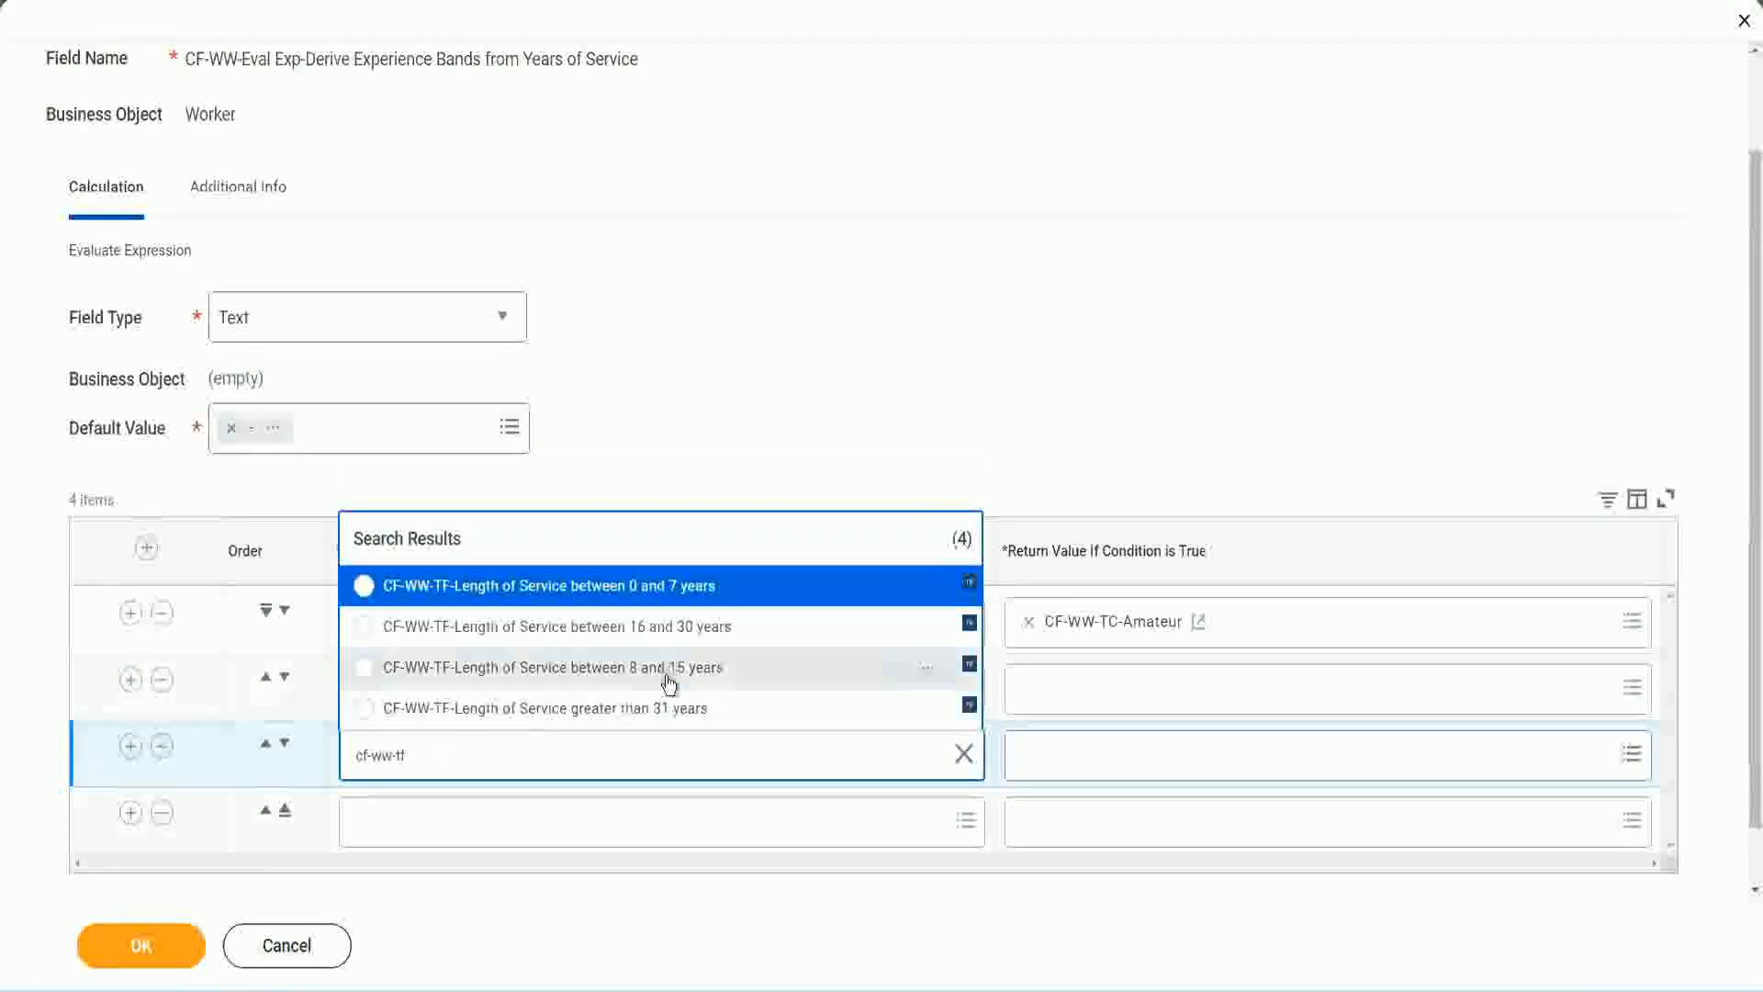
click(707, 628)
Search for the field containing 31 and set the fourth row's condition to CF-WW-TF-Length of Service greater than 31 years.
click(417, 826)
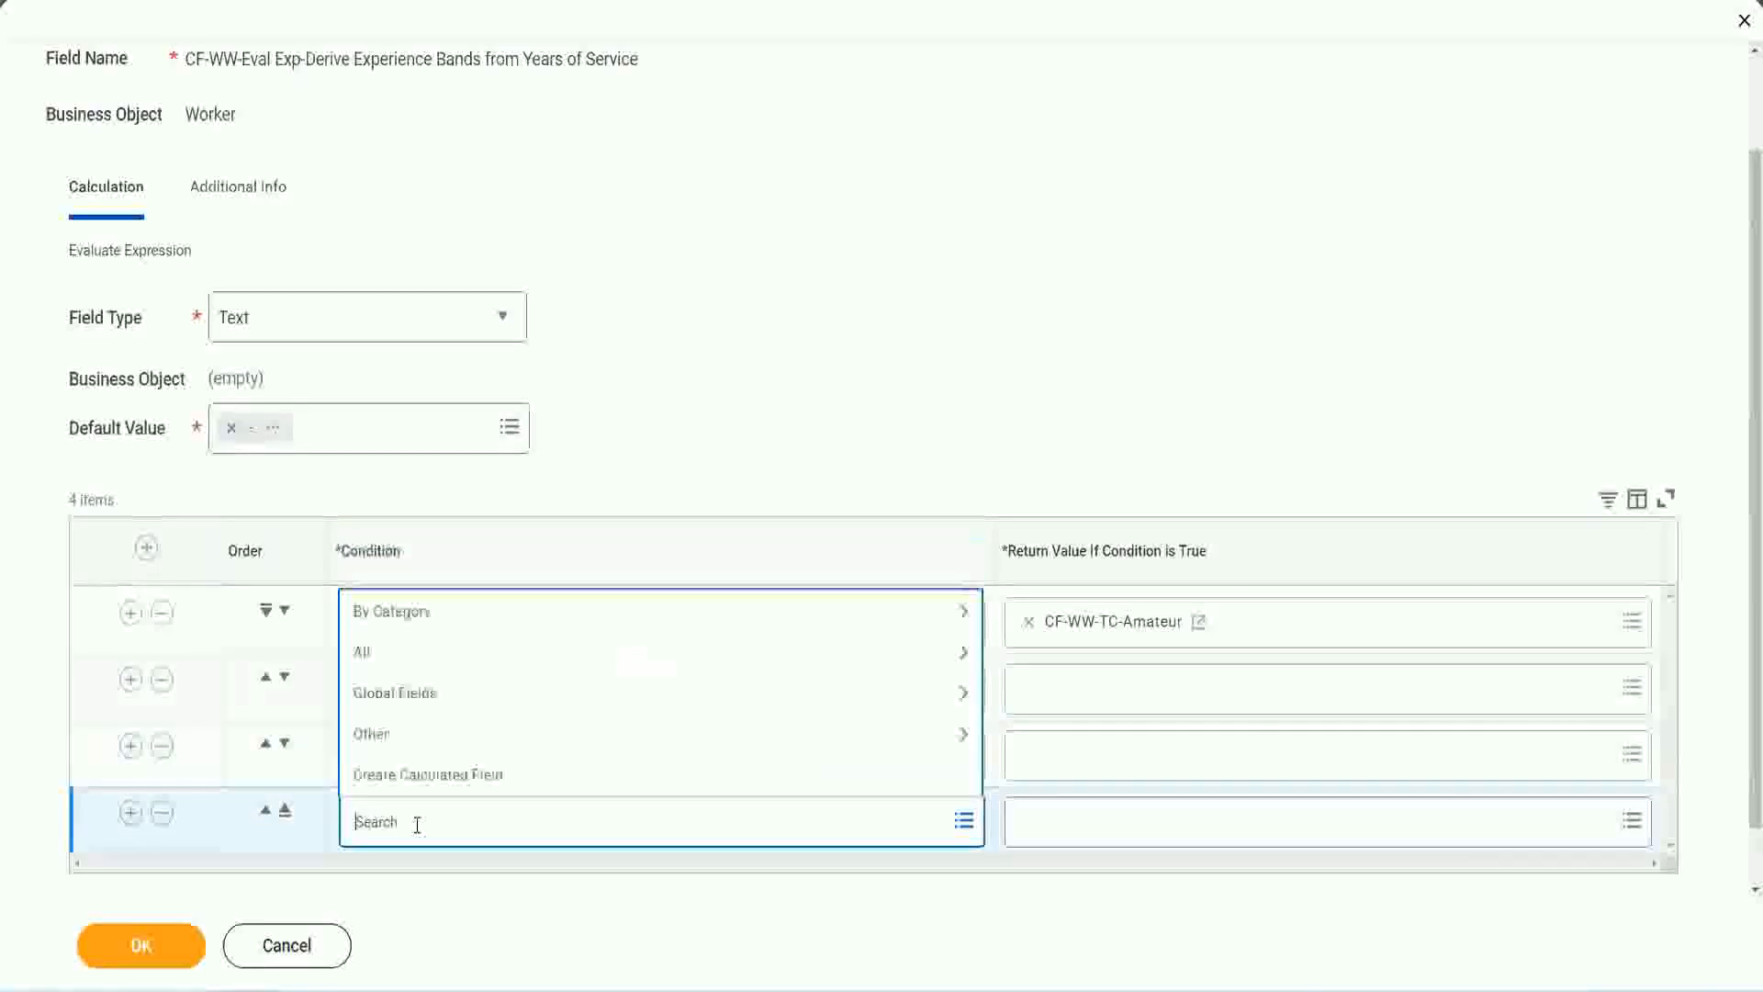
text(cf-ww)
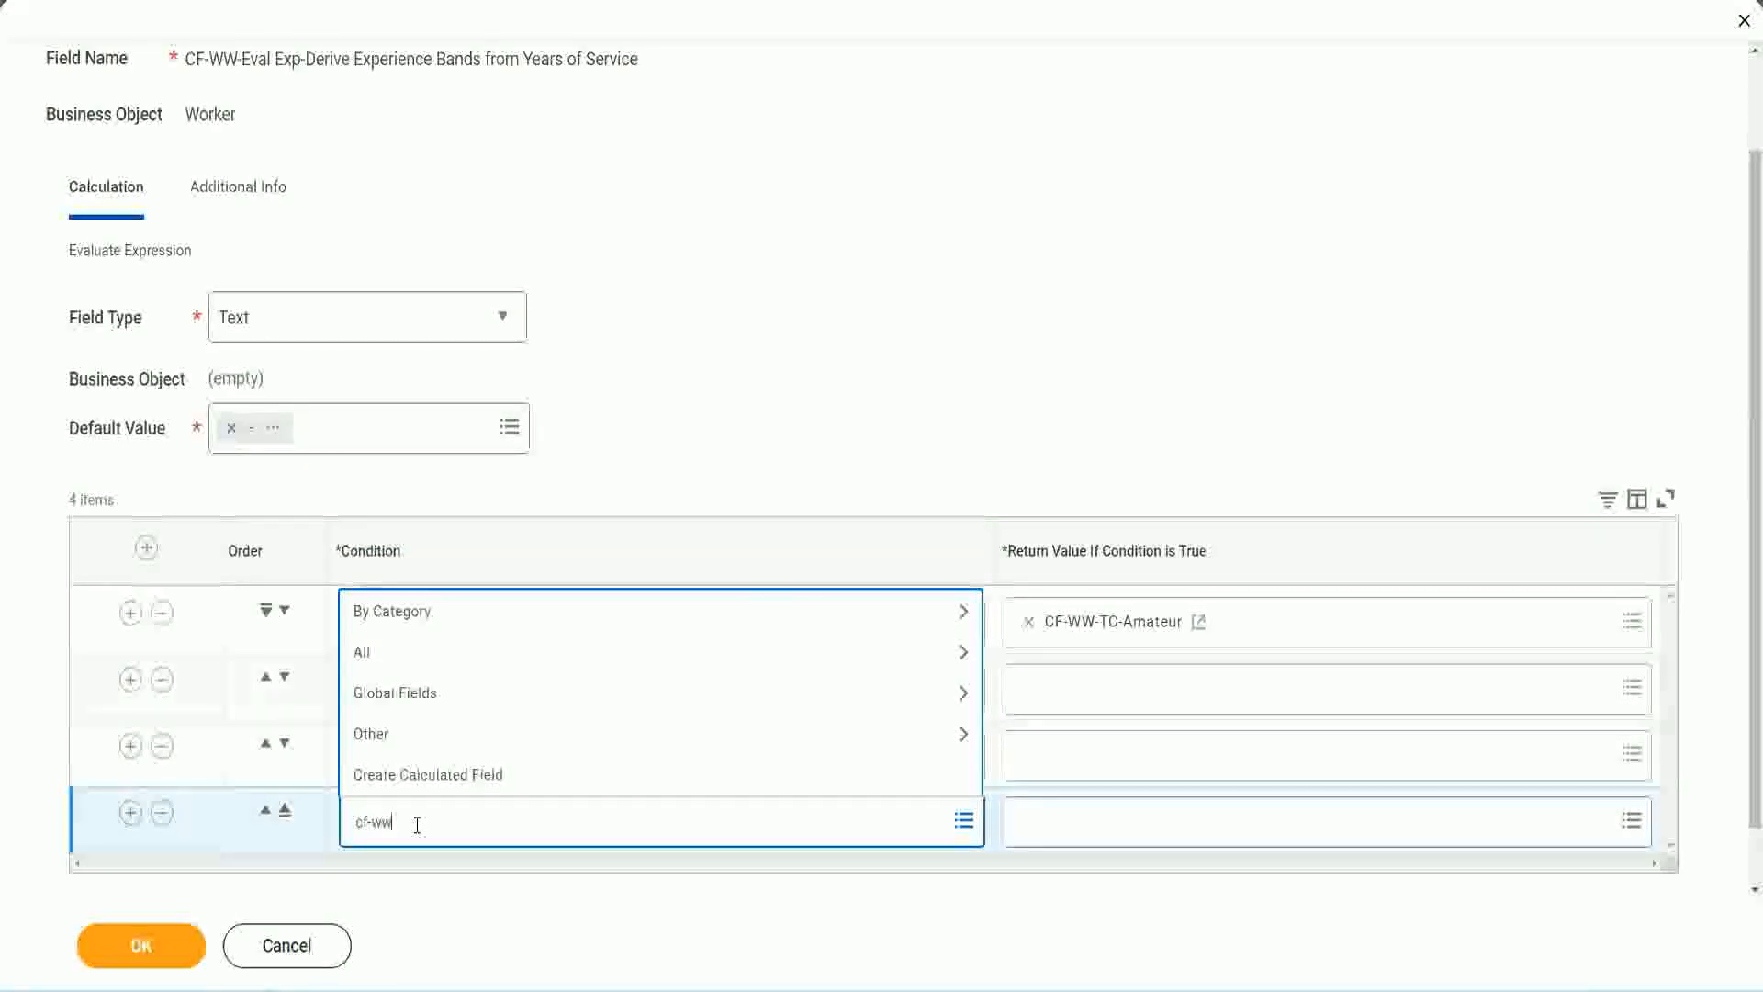
text( tf 31)
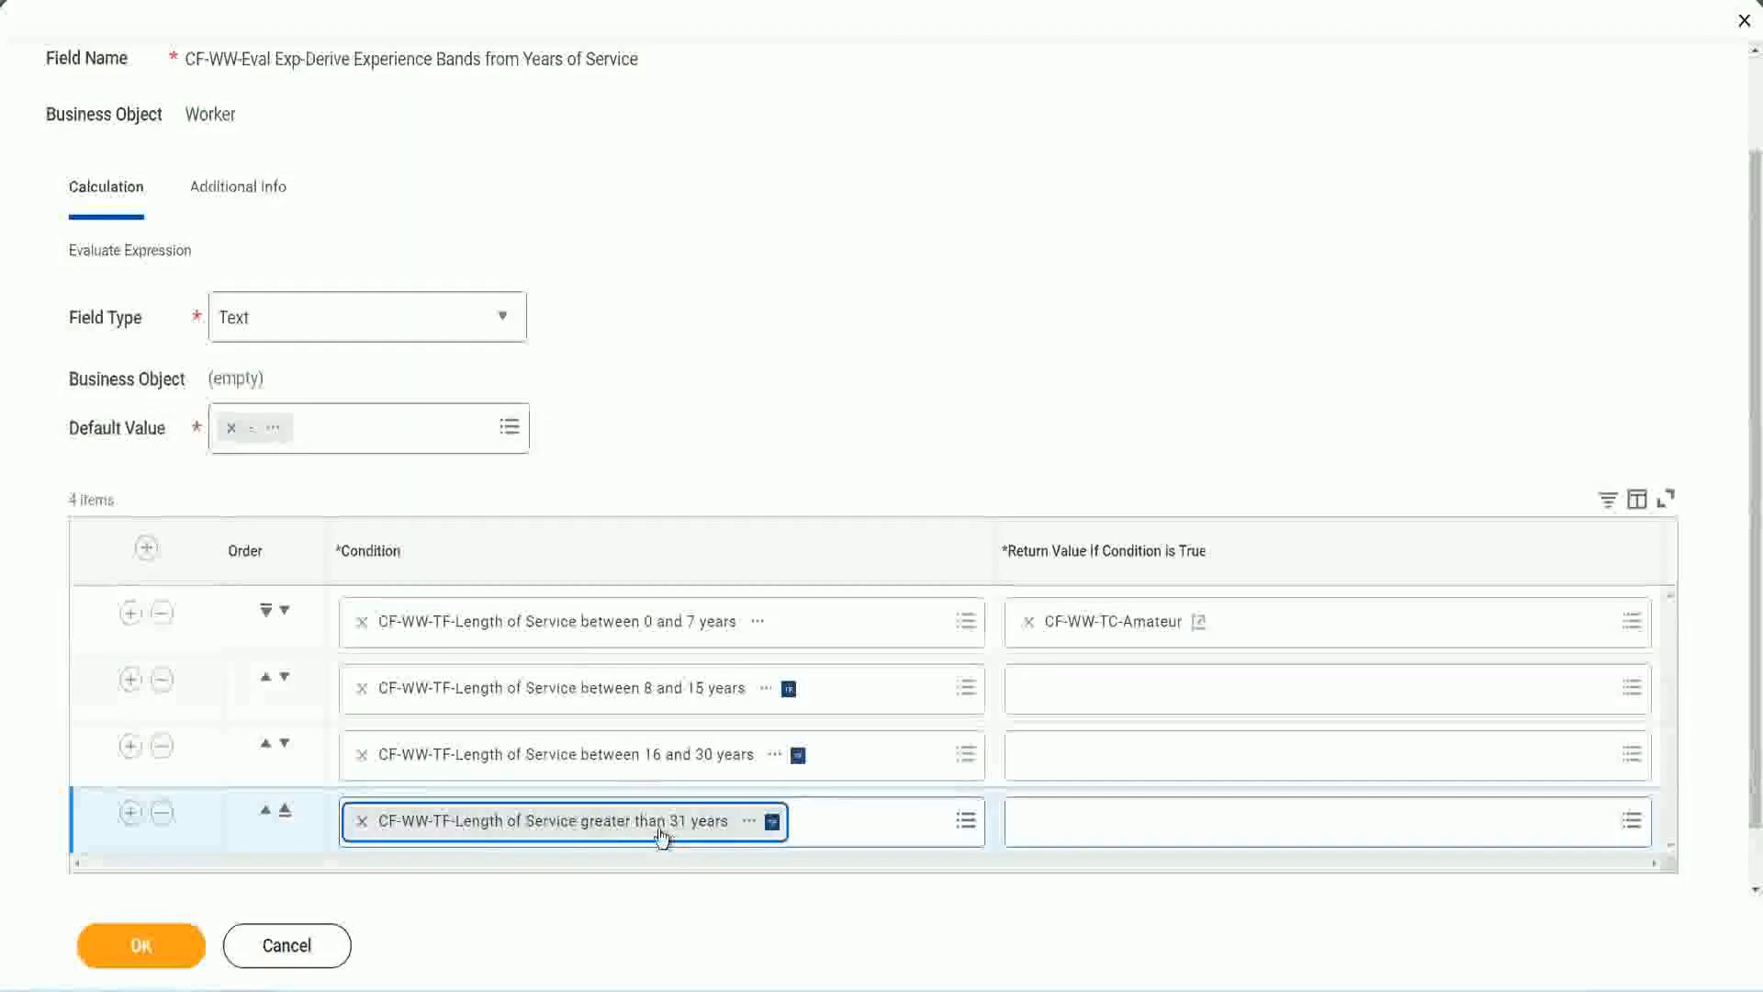
click(792, 380)
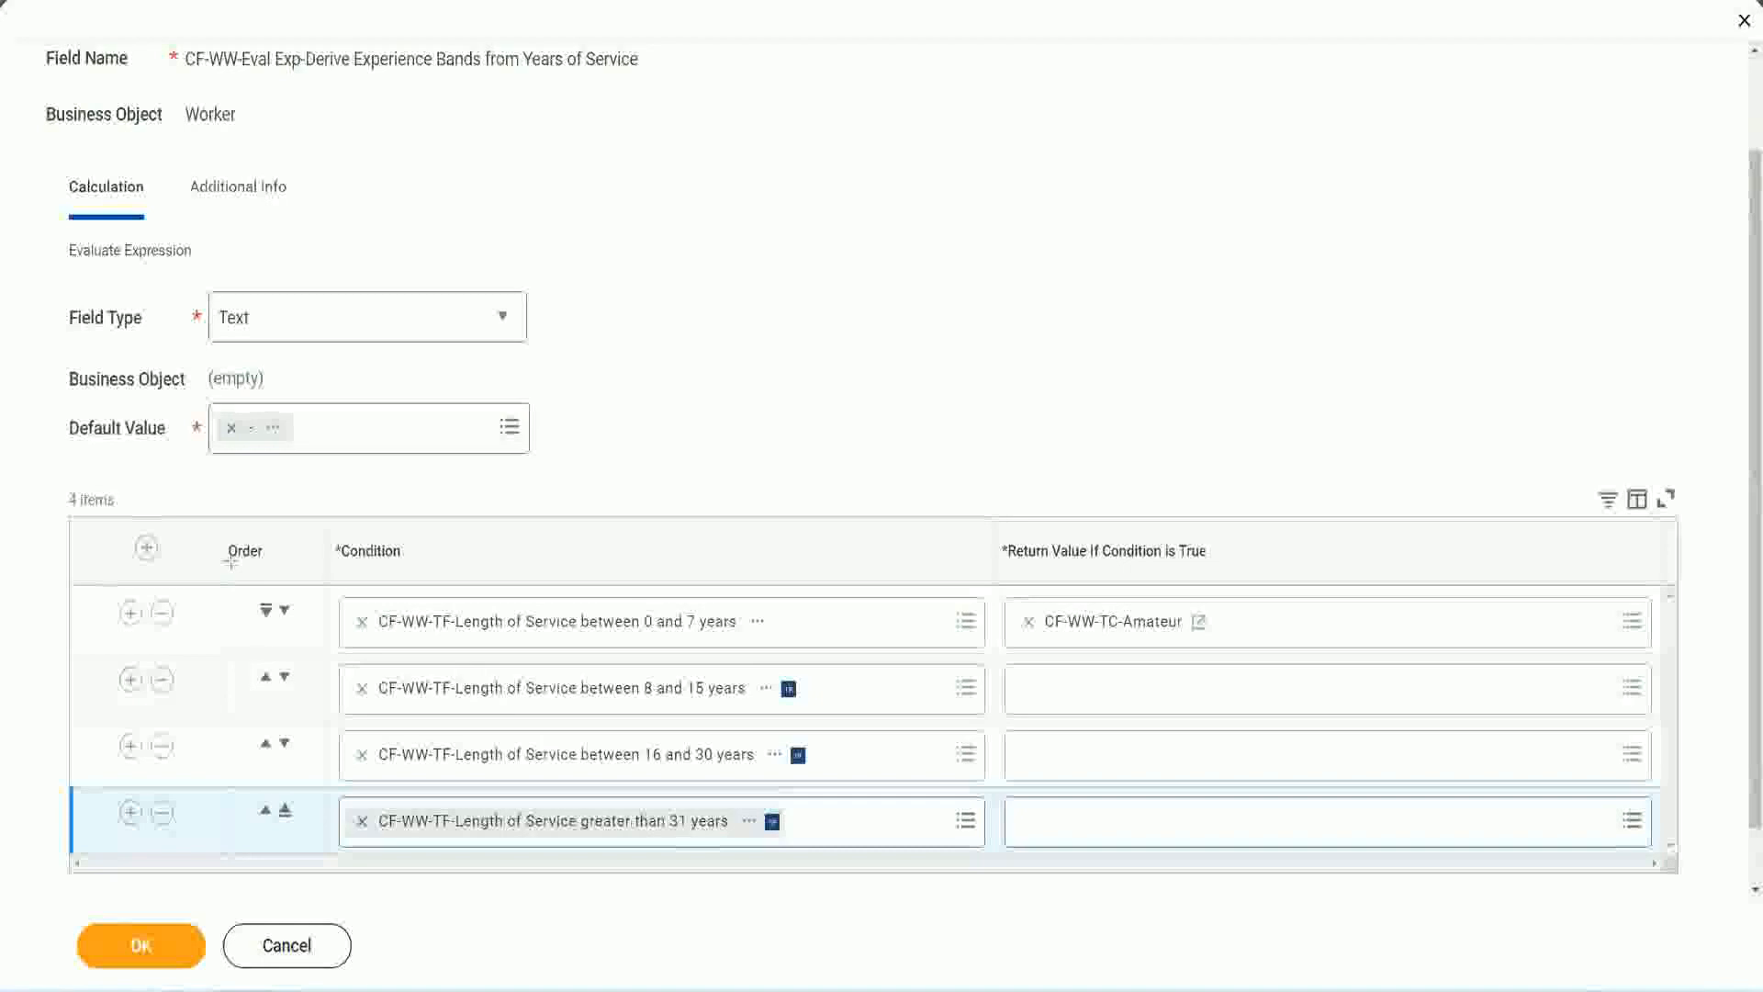
Try reordering the conditions by moving the 8 to 15 years row above the 0 to 7 years row.
drag(198, 537, 196, 725)
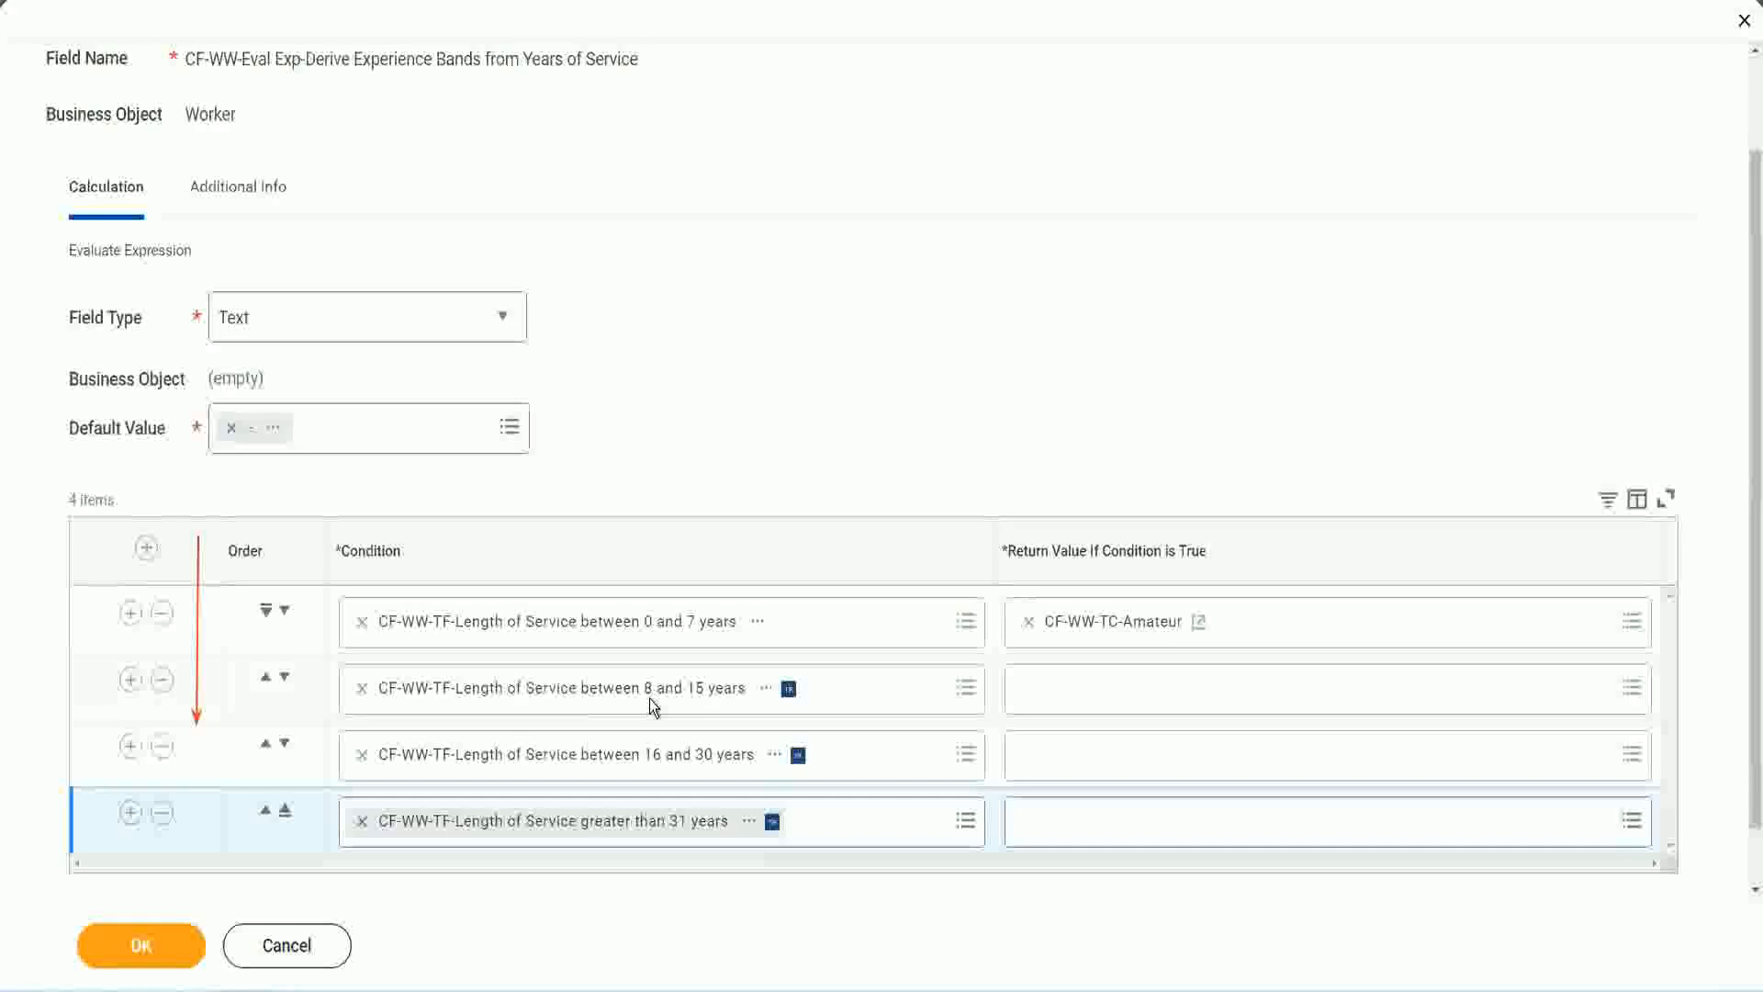
click(266, 680)
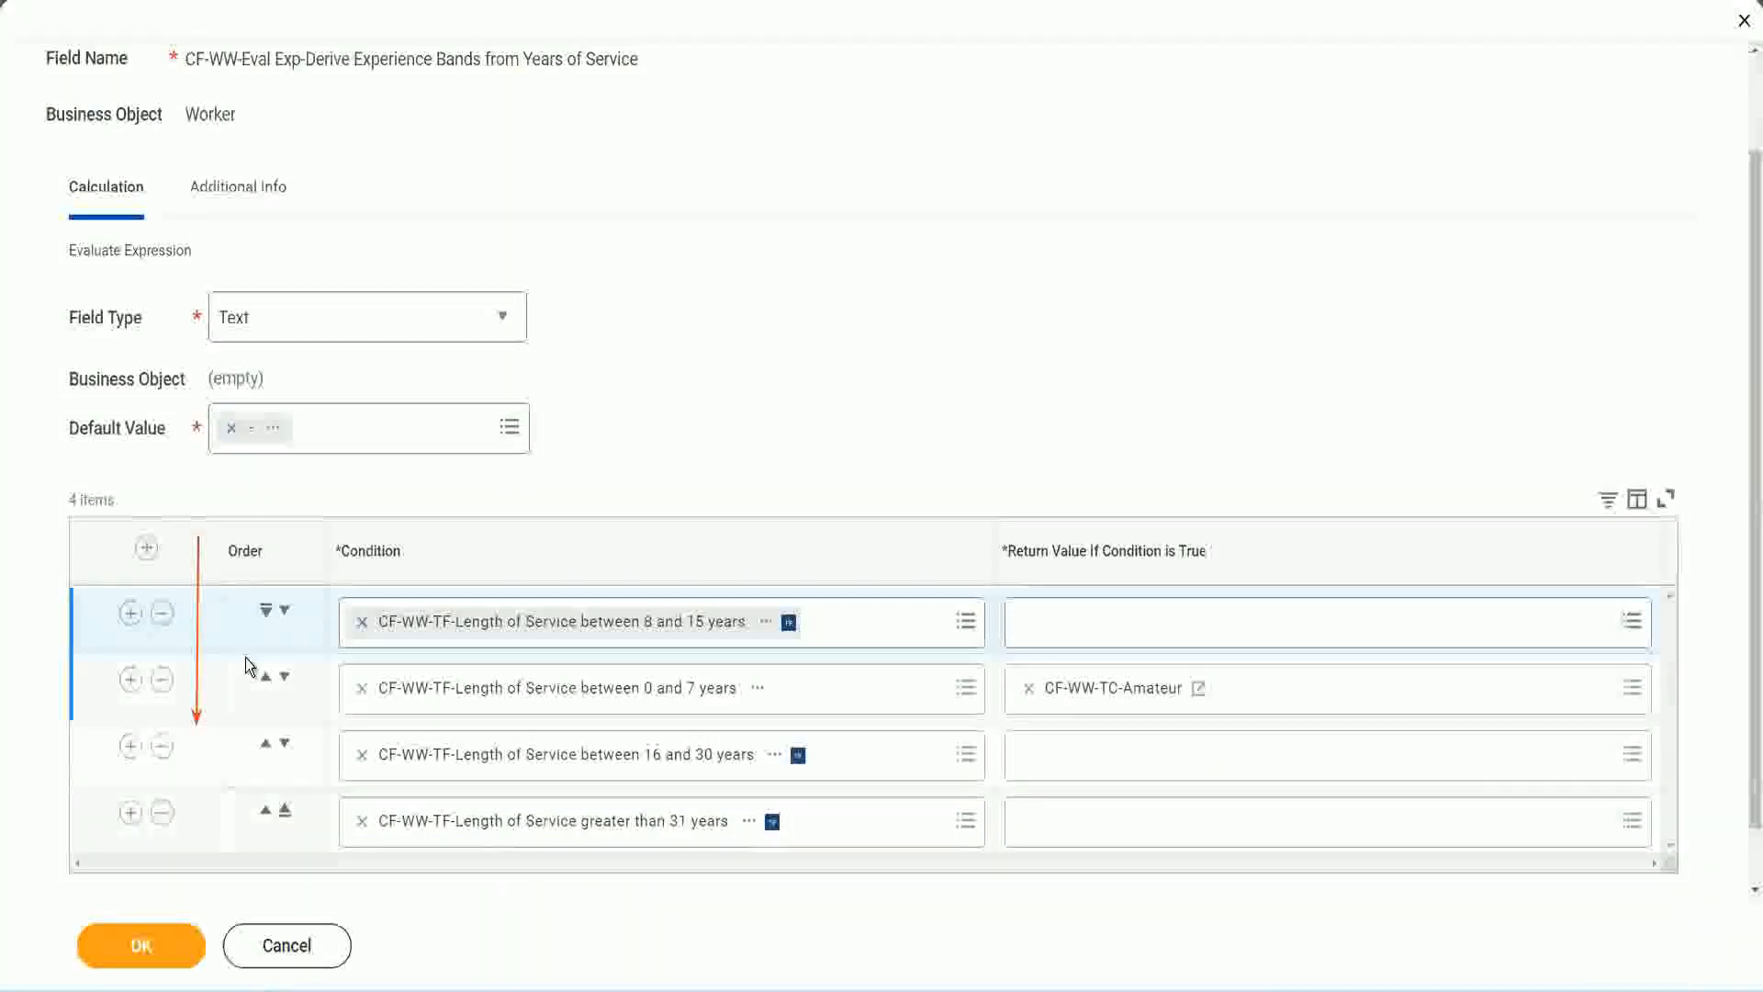
click(285, 611)
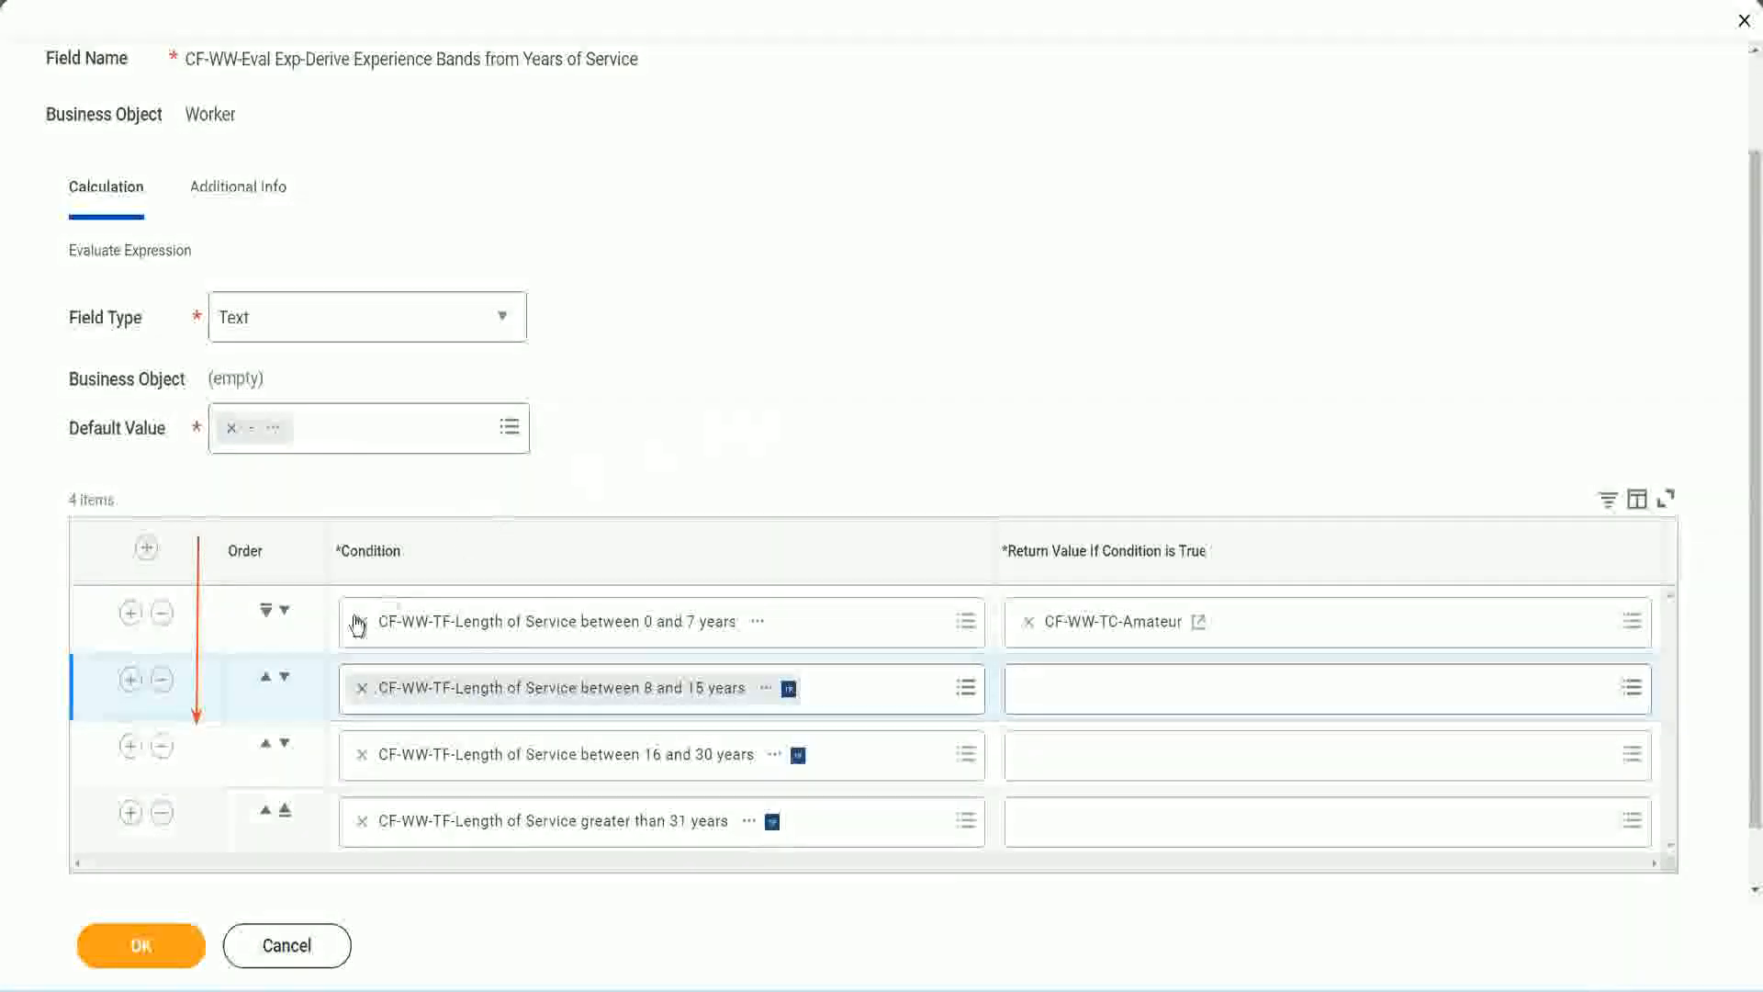
click(266, 681)
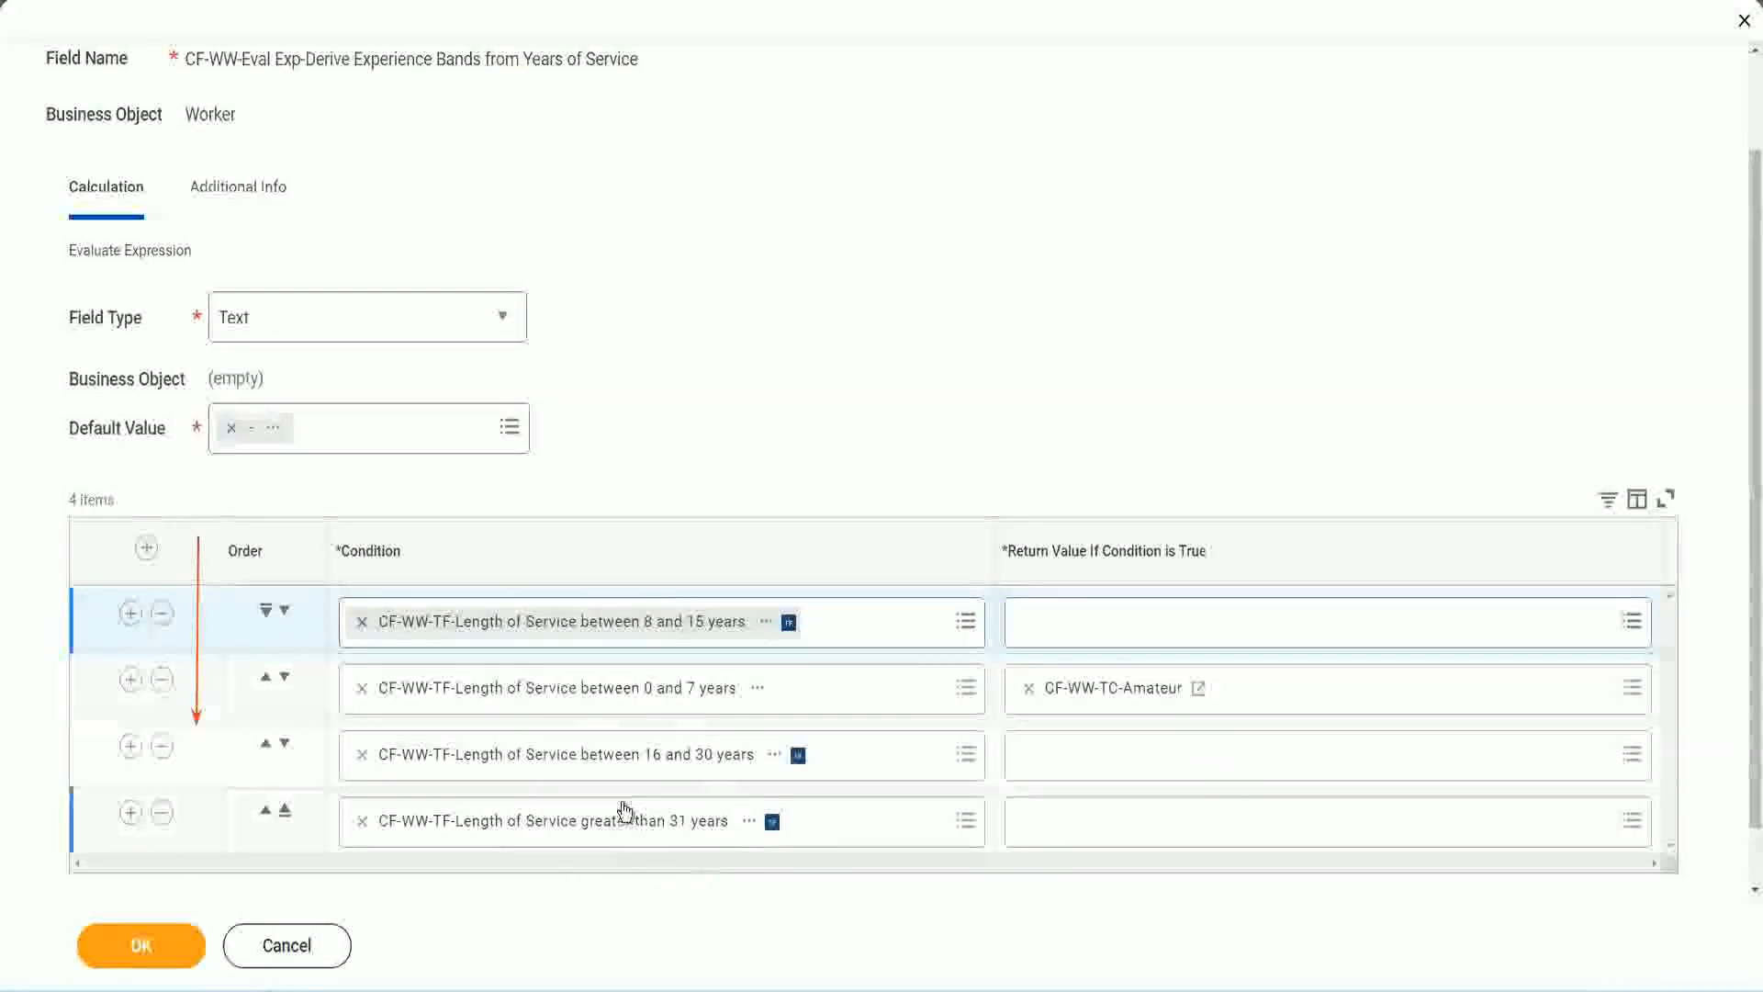
Copy the text of the CF-WW-TC-Amateur return value and move the 8 to 15 years row back to second place.
right_click(1117, 701)
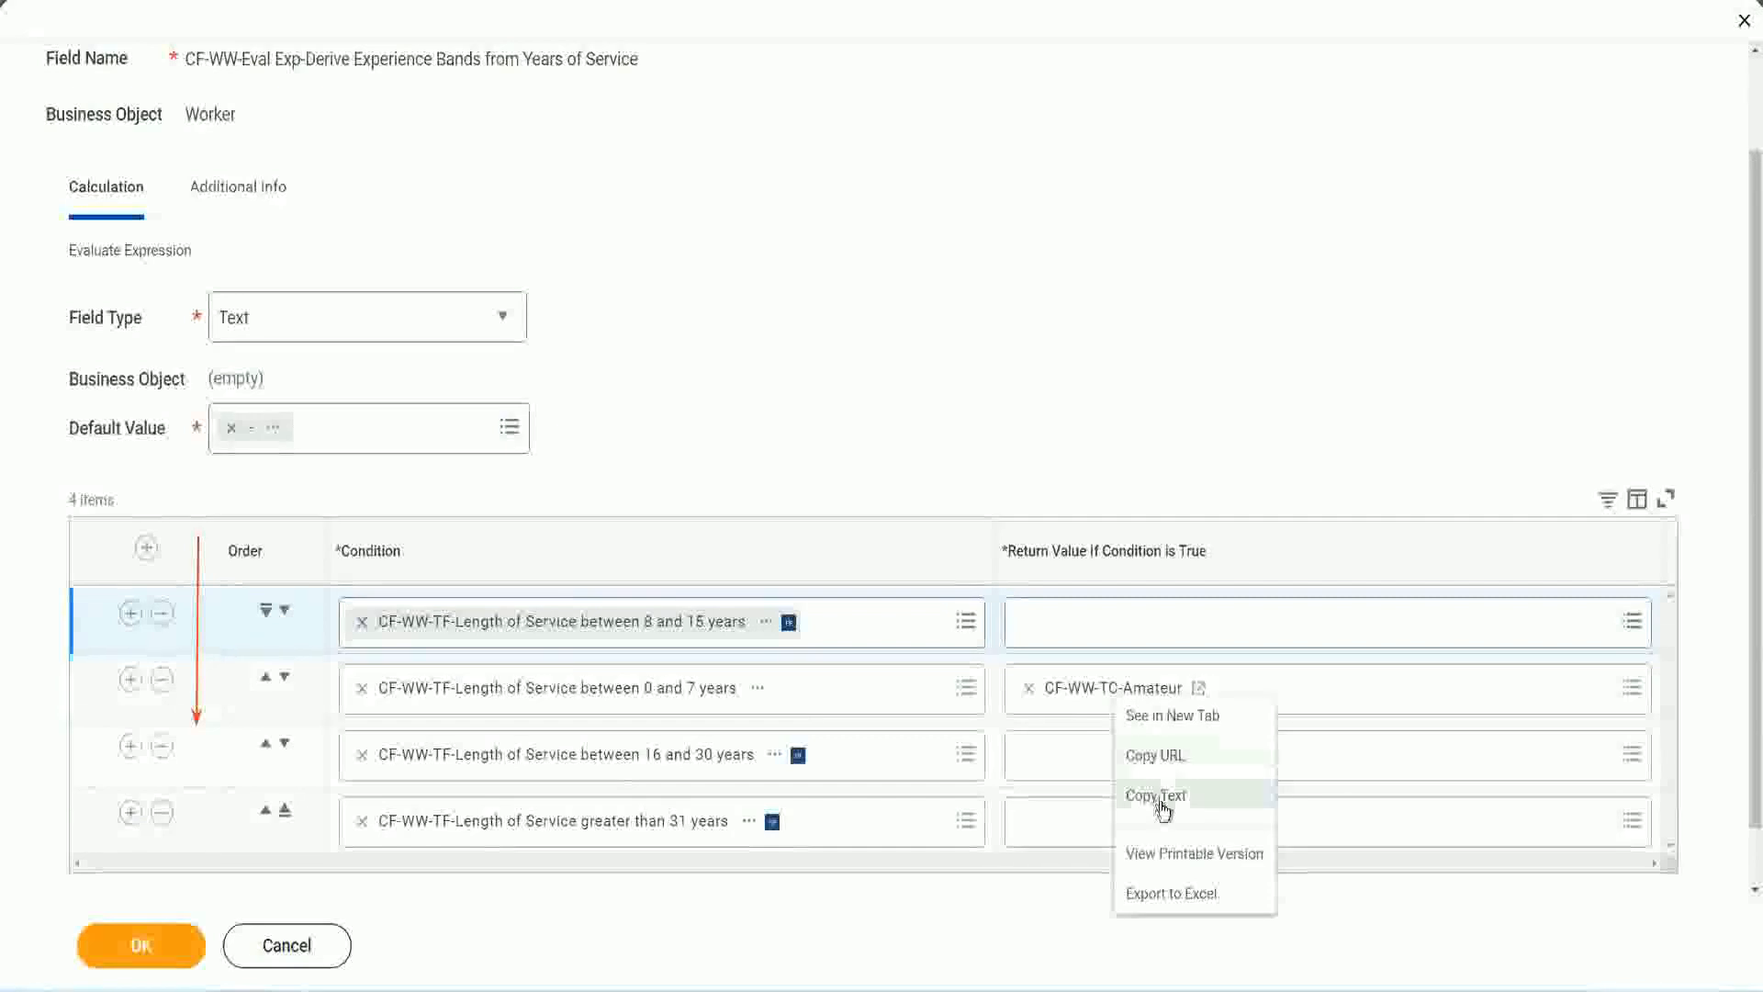
click(1157, 796)
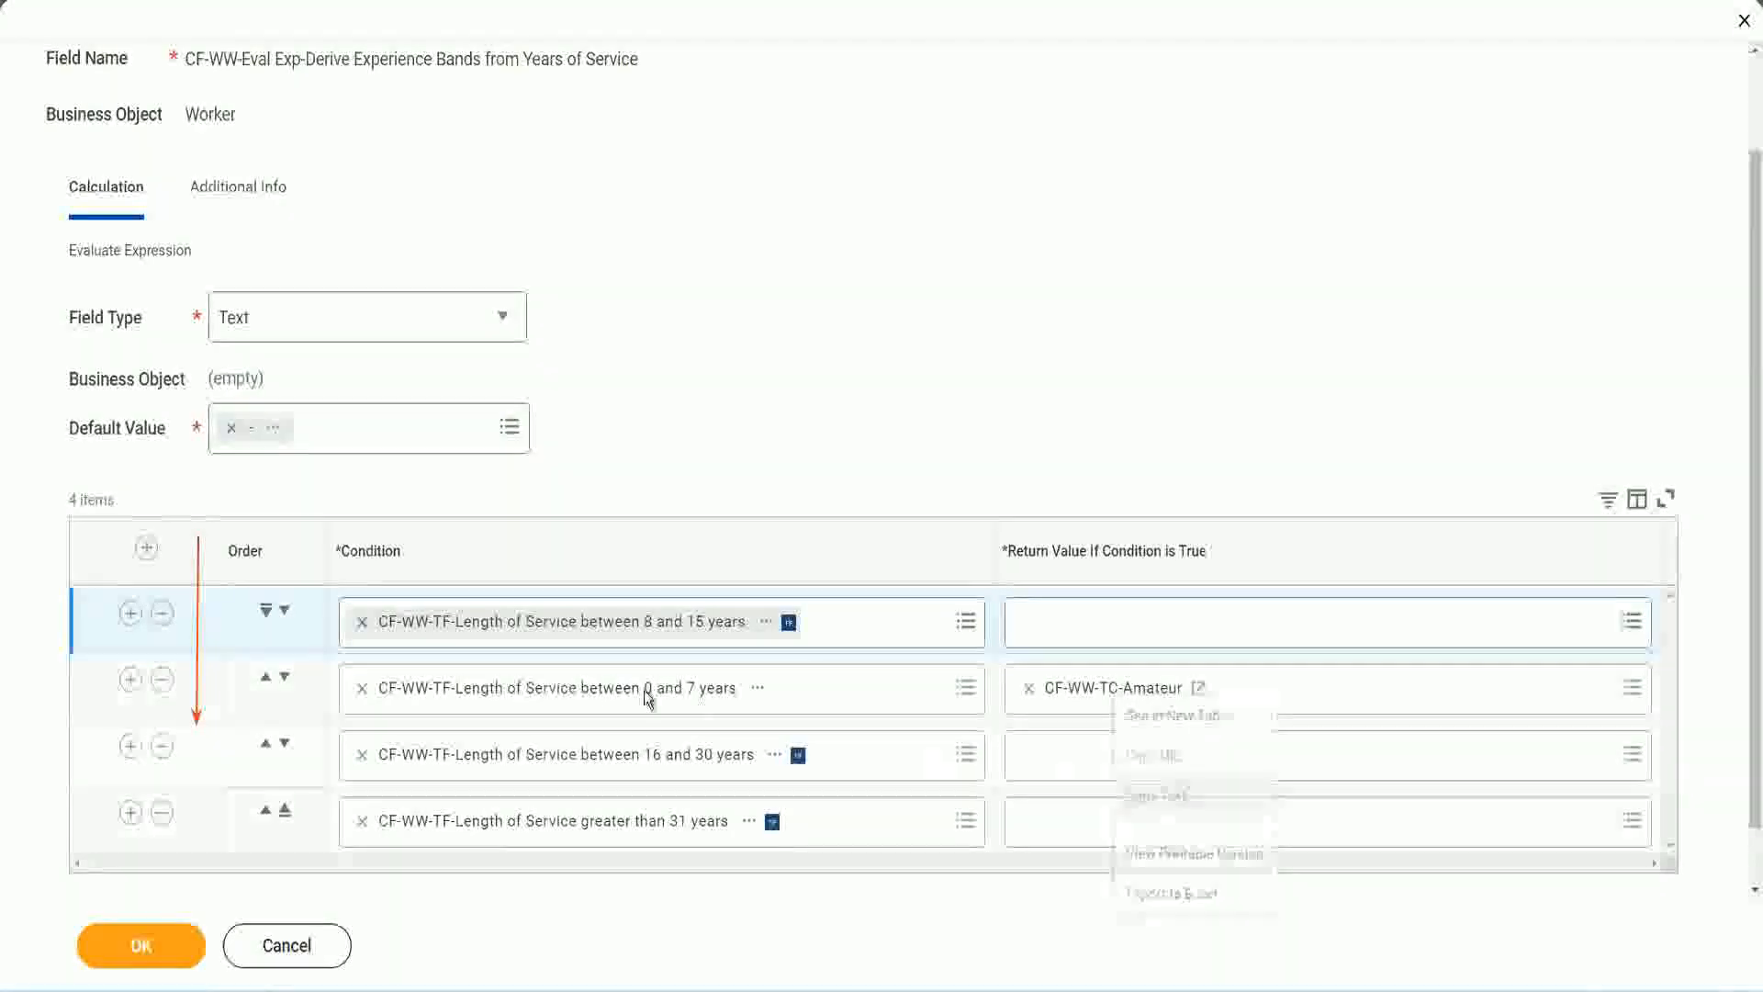
click(285, 610)
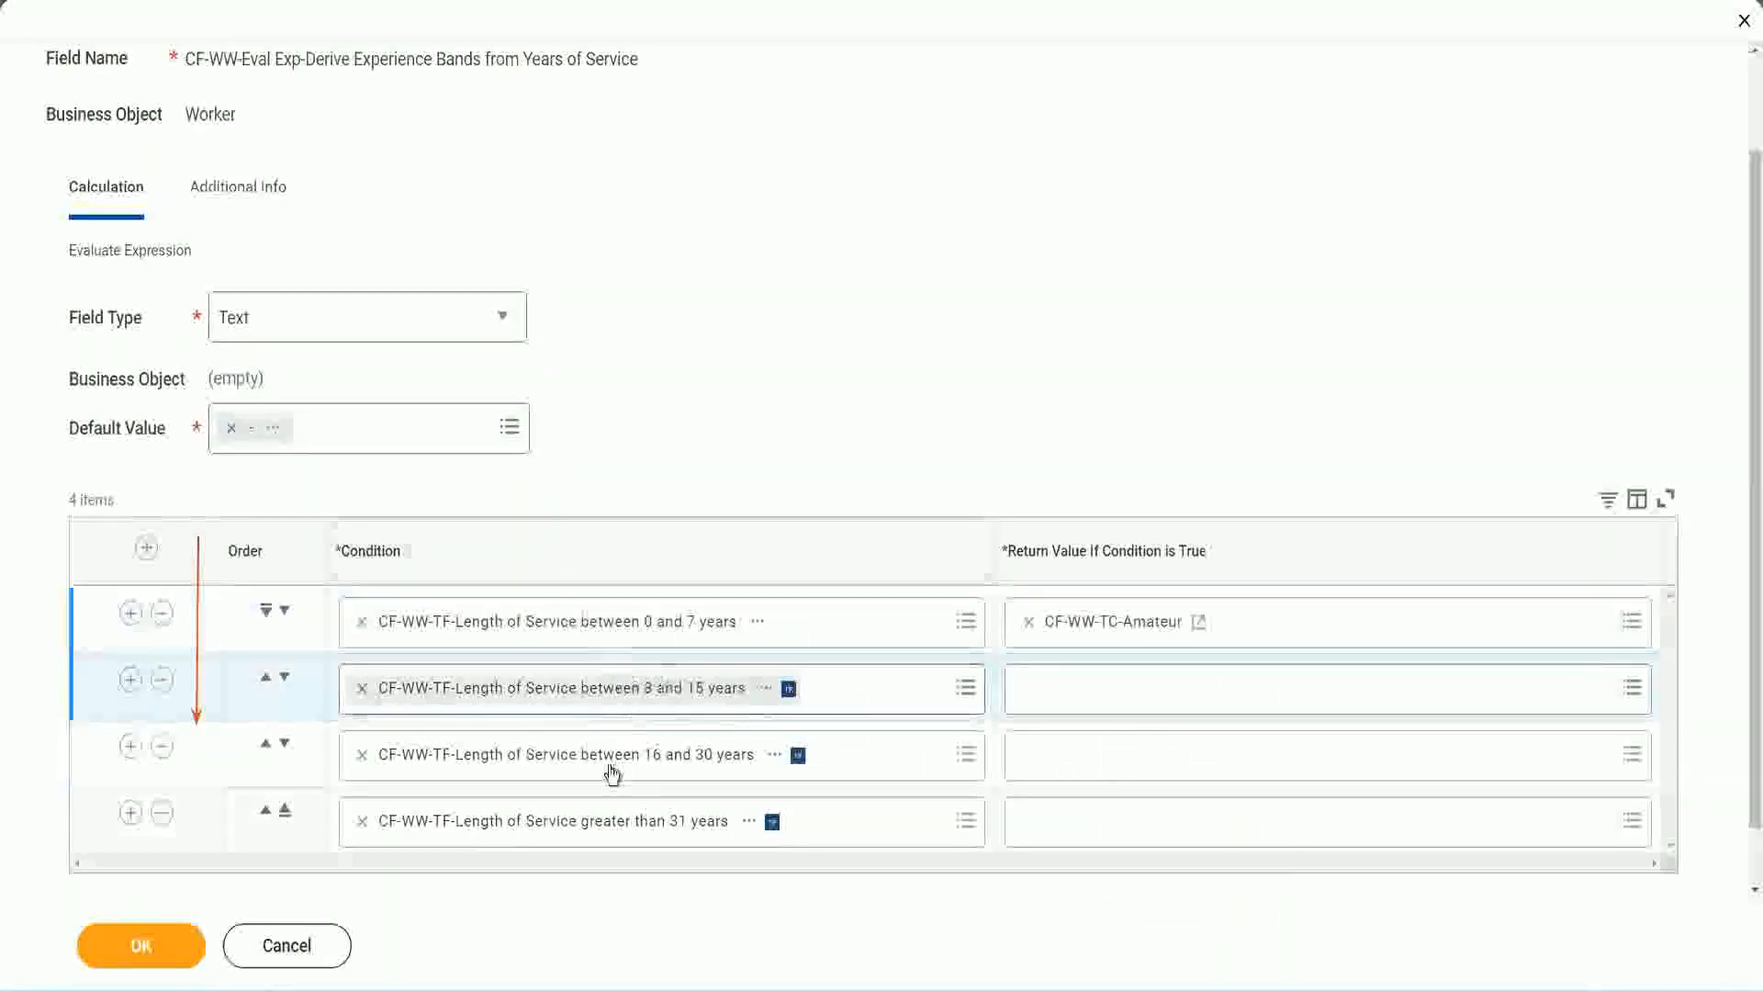
Create a calculated field for the second row's return value, named CF-WW-TC-Experienced, with business object Global and function Text Constant.
click(1021, 682)
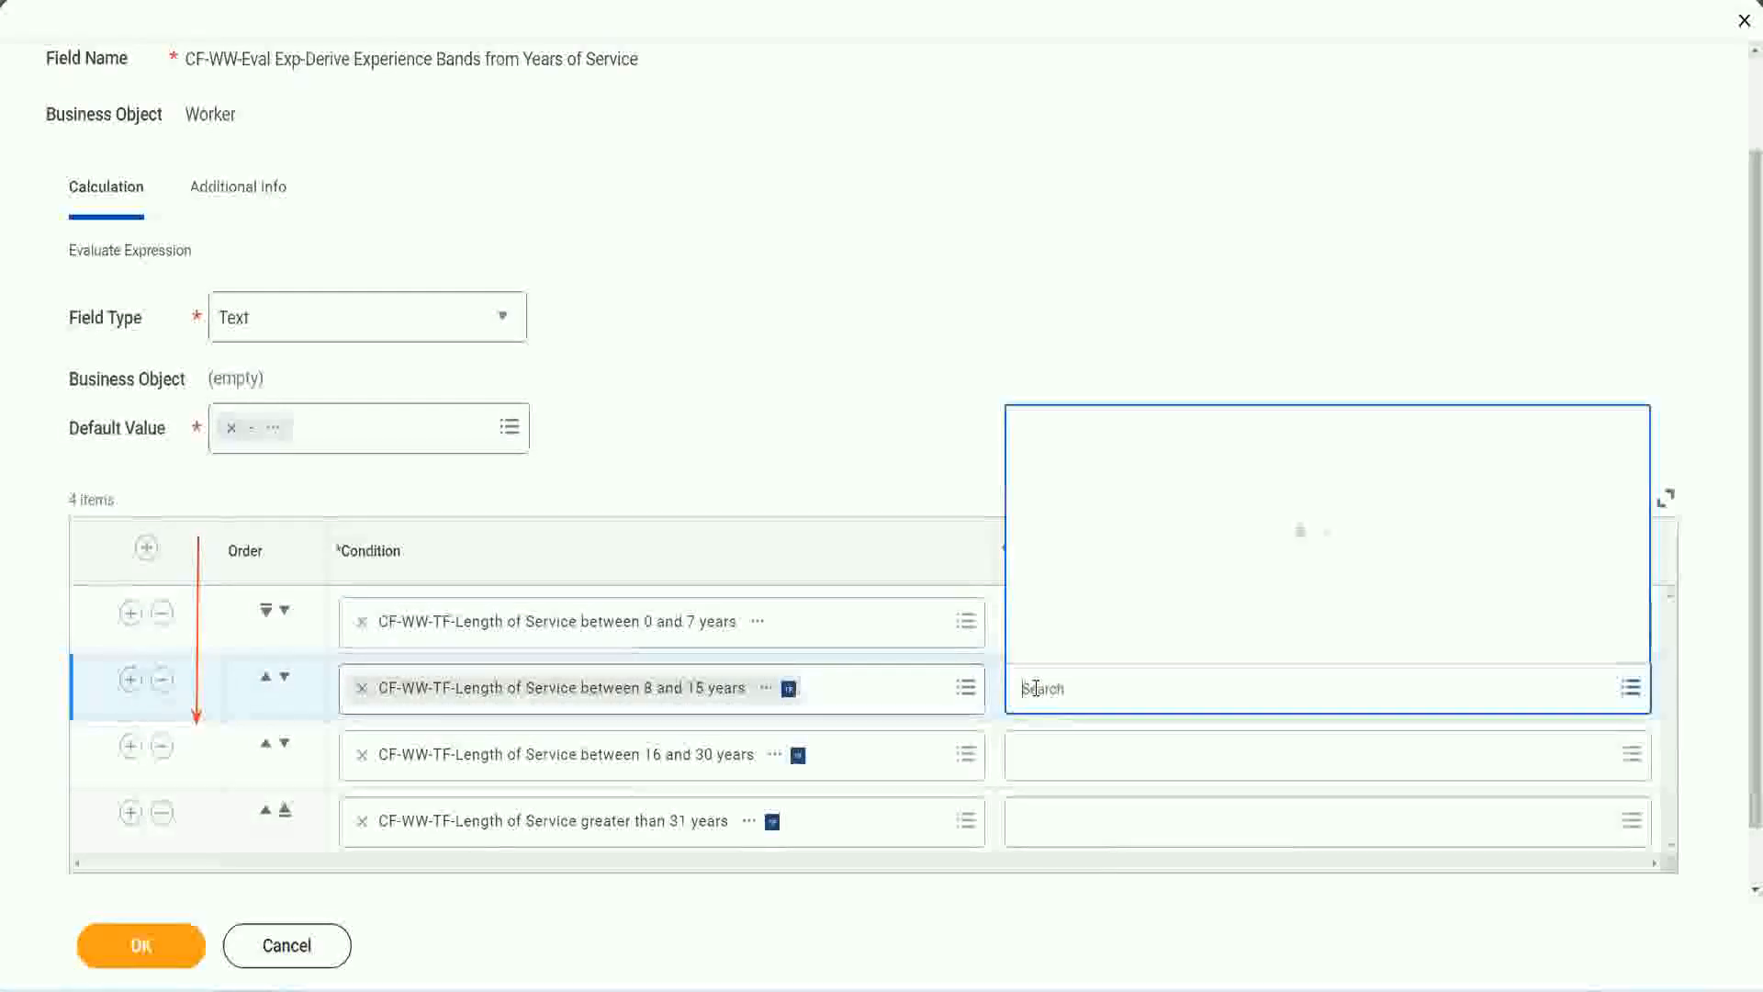
click(1093, 645)
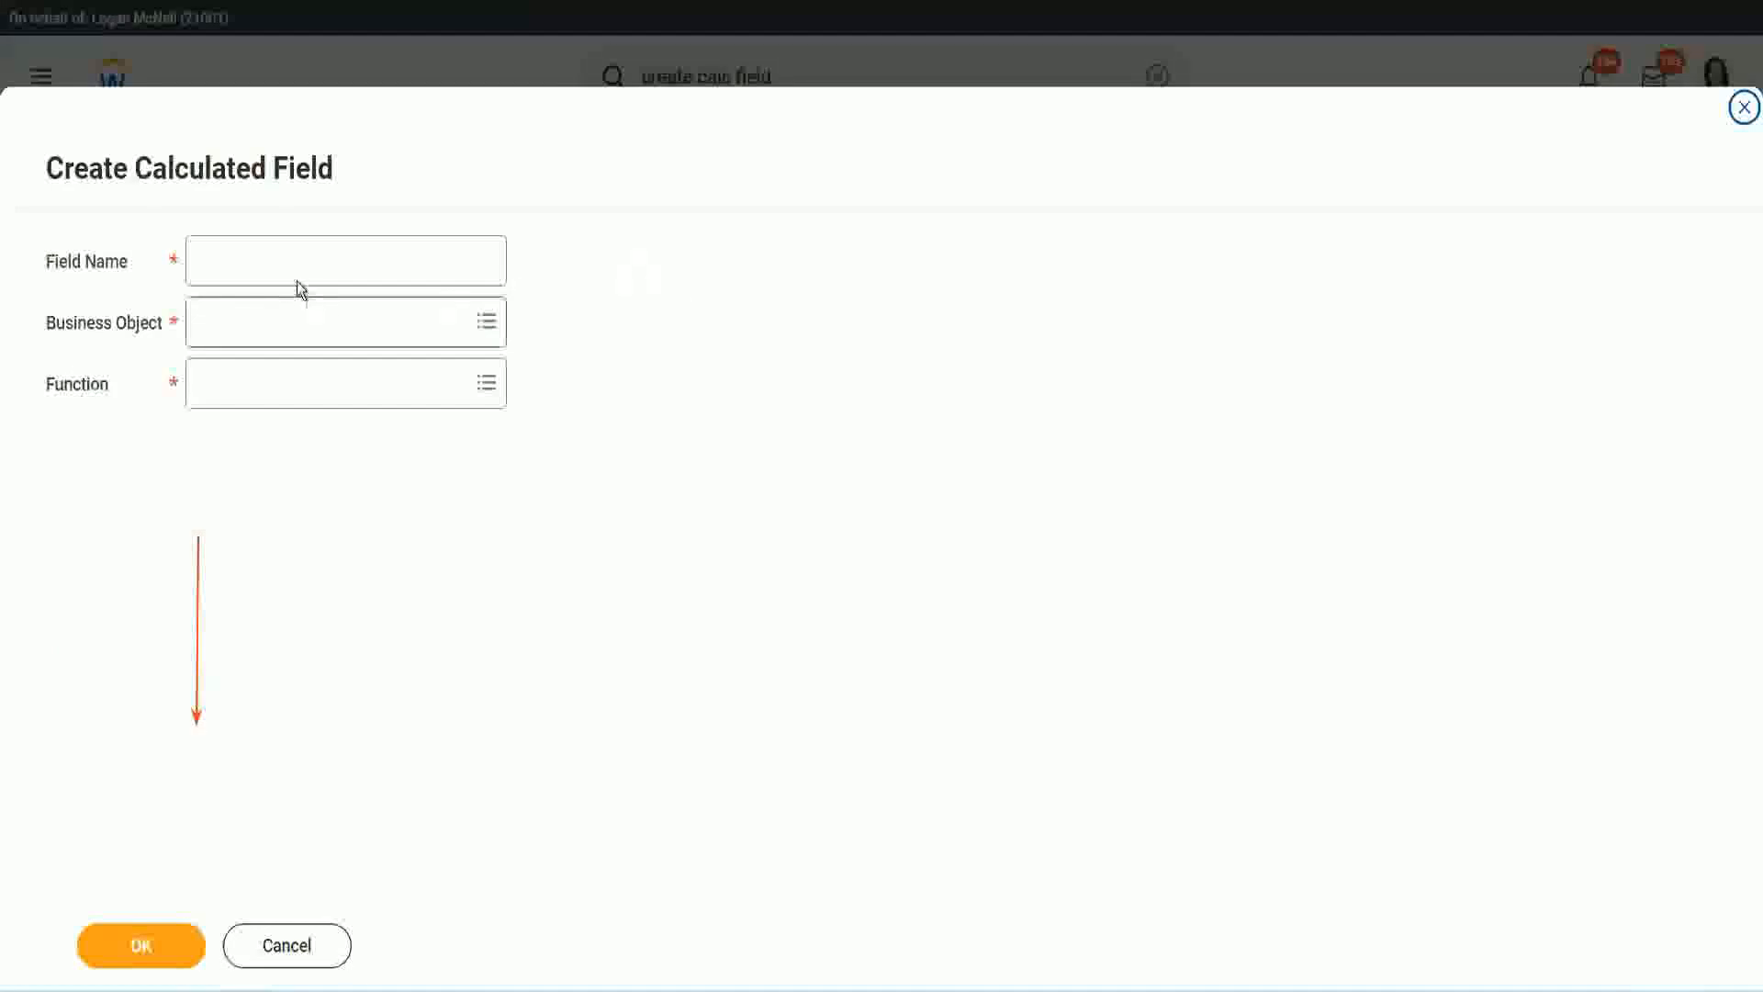
click(281, 261)
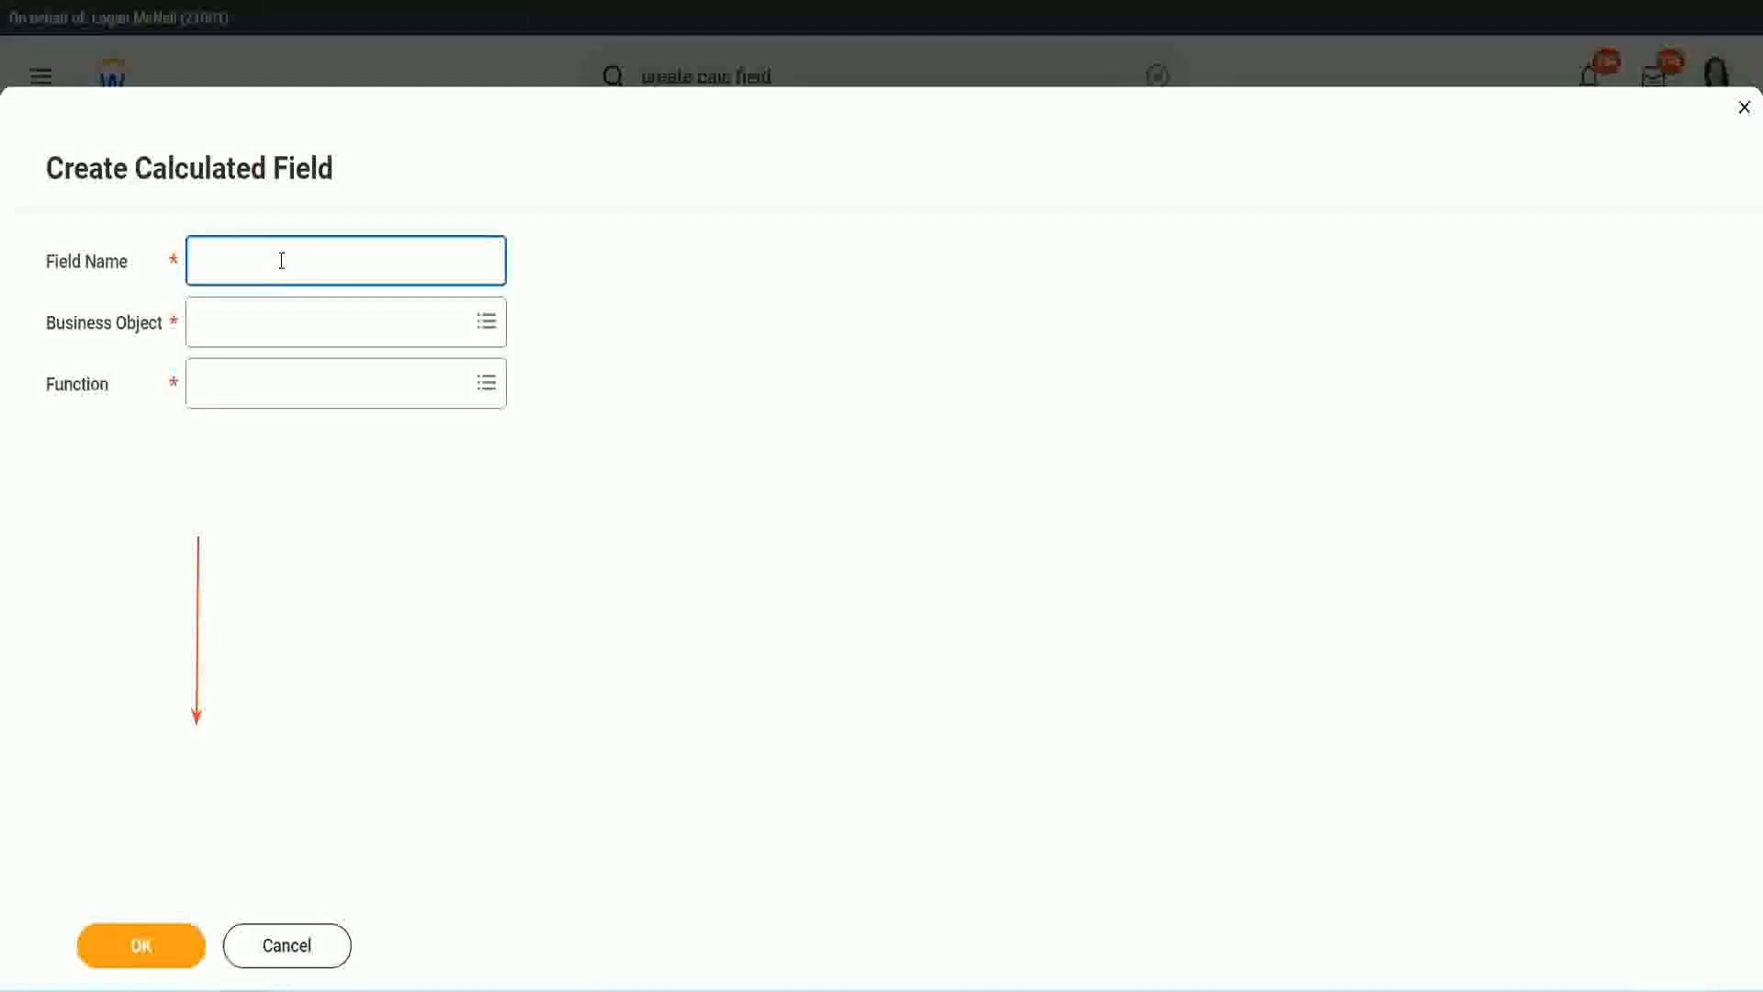
text(CF-WW-TC-Amateur)
double_click(336, 262)
text(Exper)
text(ienced)
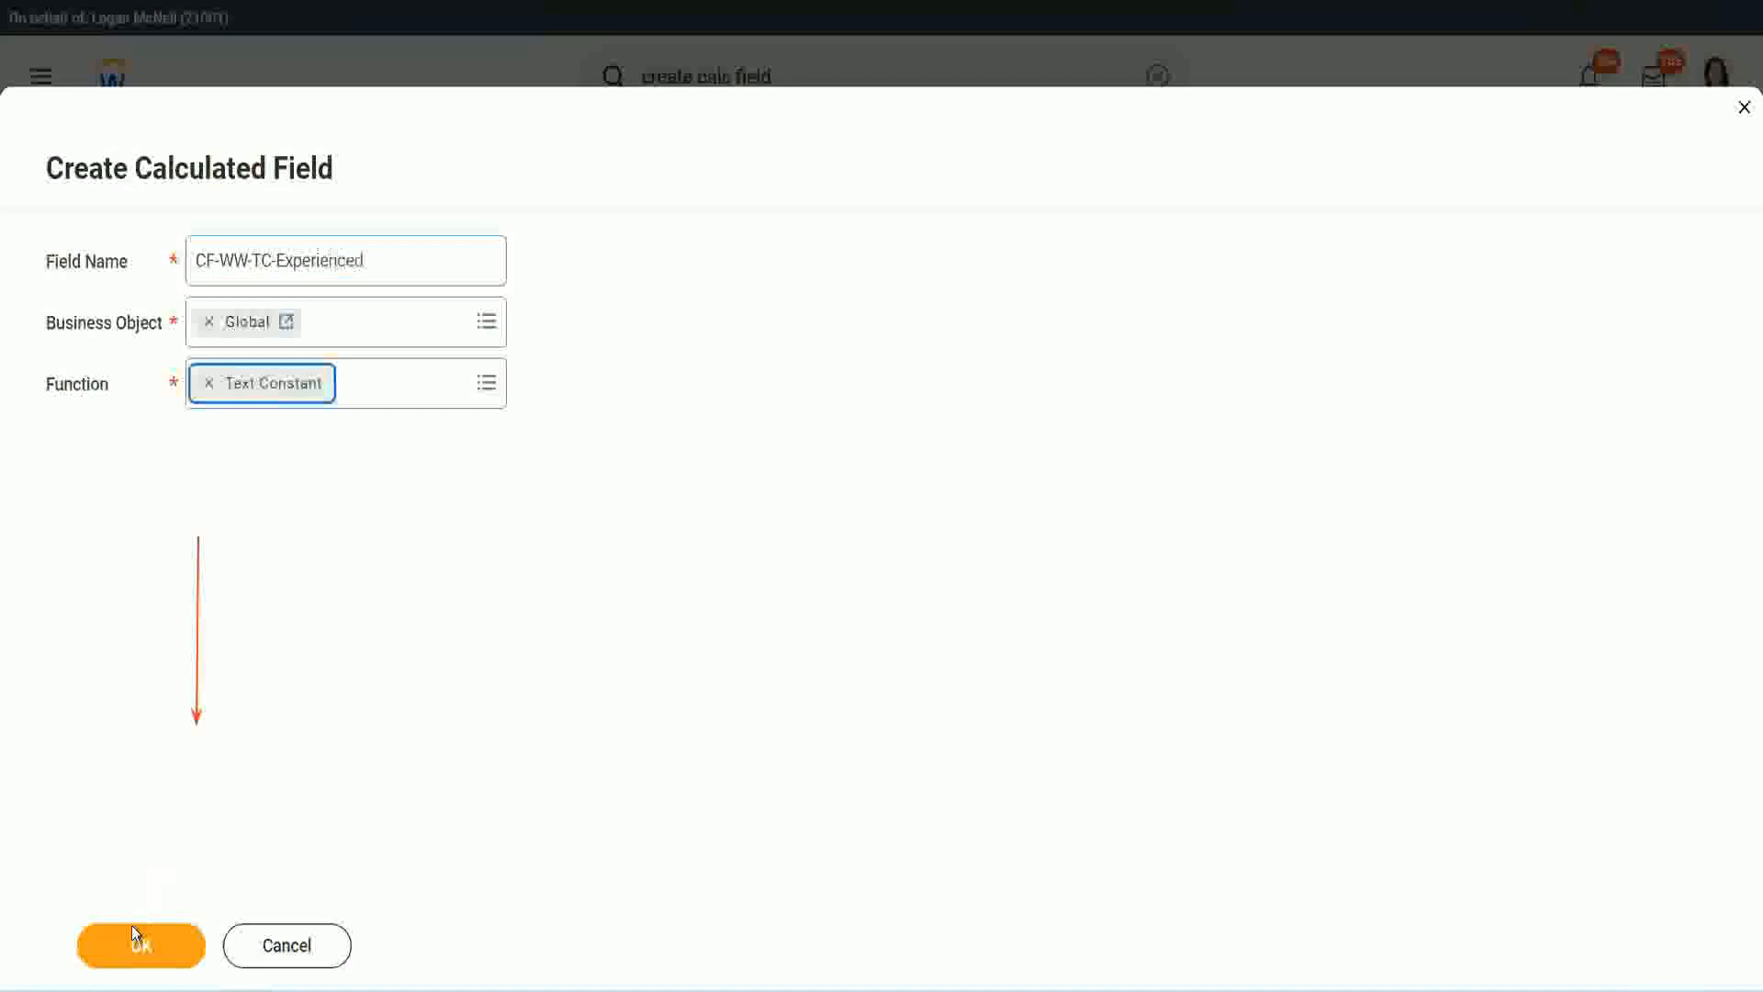
Continue to the definition, enter the text for the Experienced constant and save it as the second row's return value.
click(137, 936)
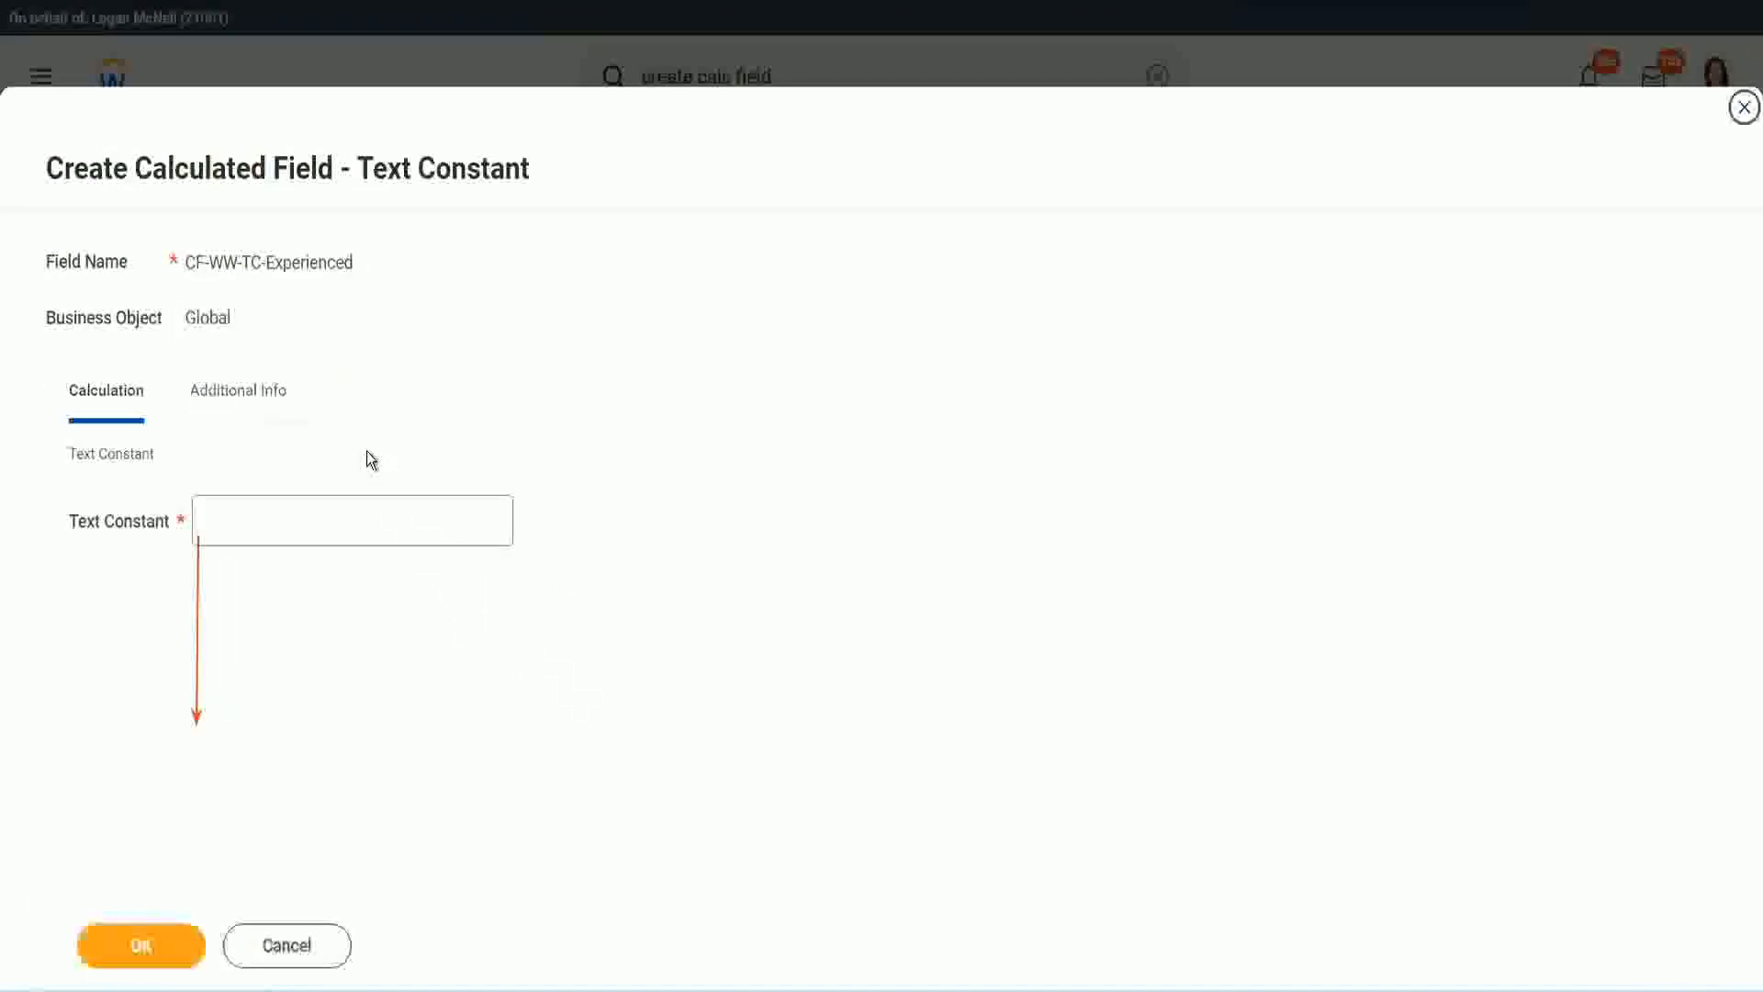
click(269, 522)
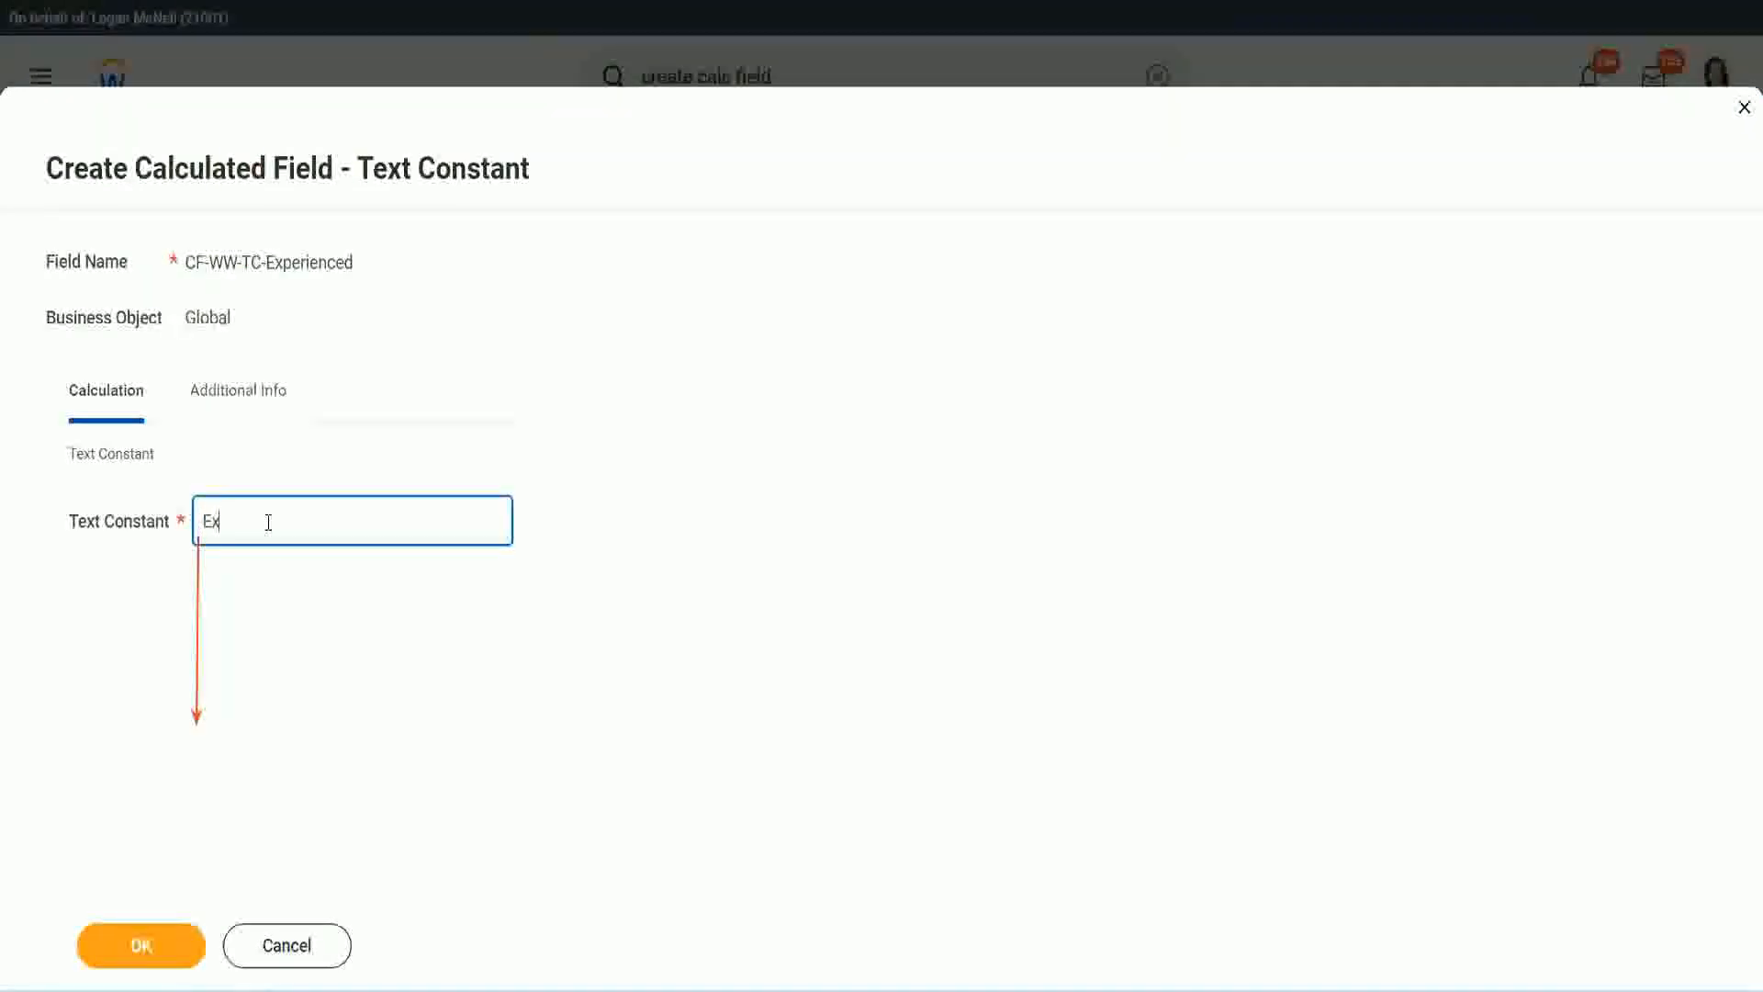
click(144, 946)
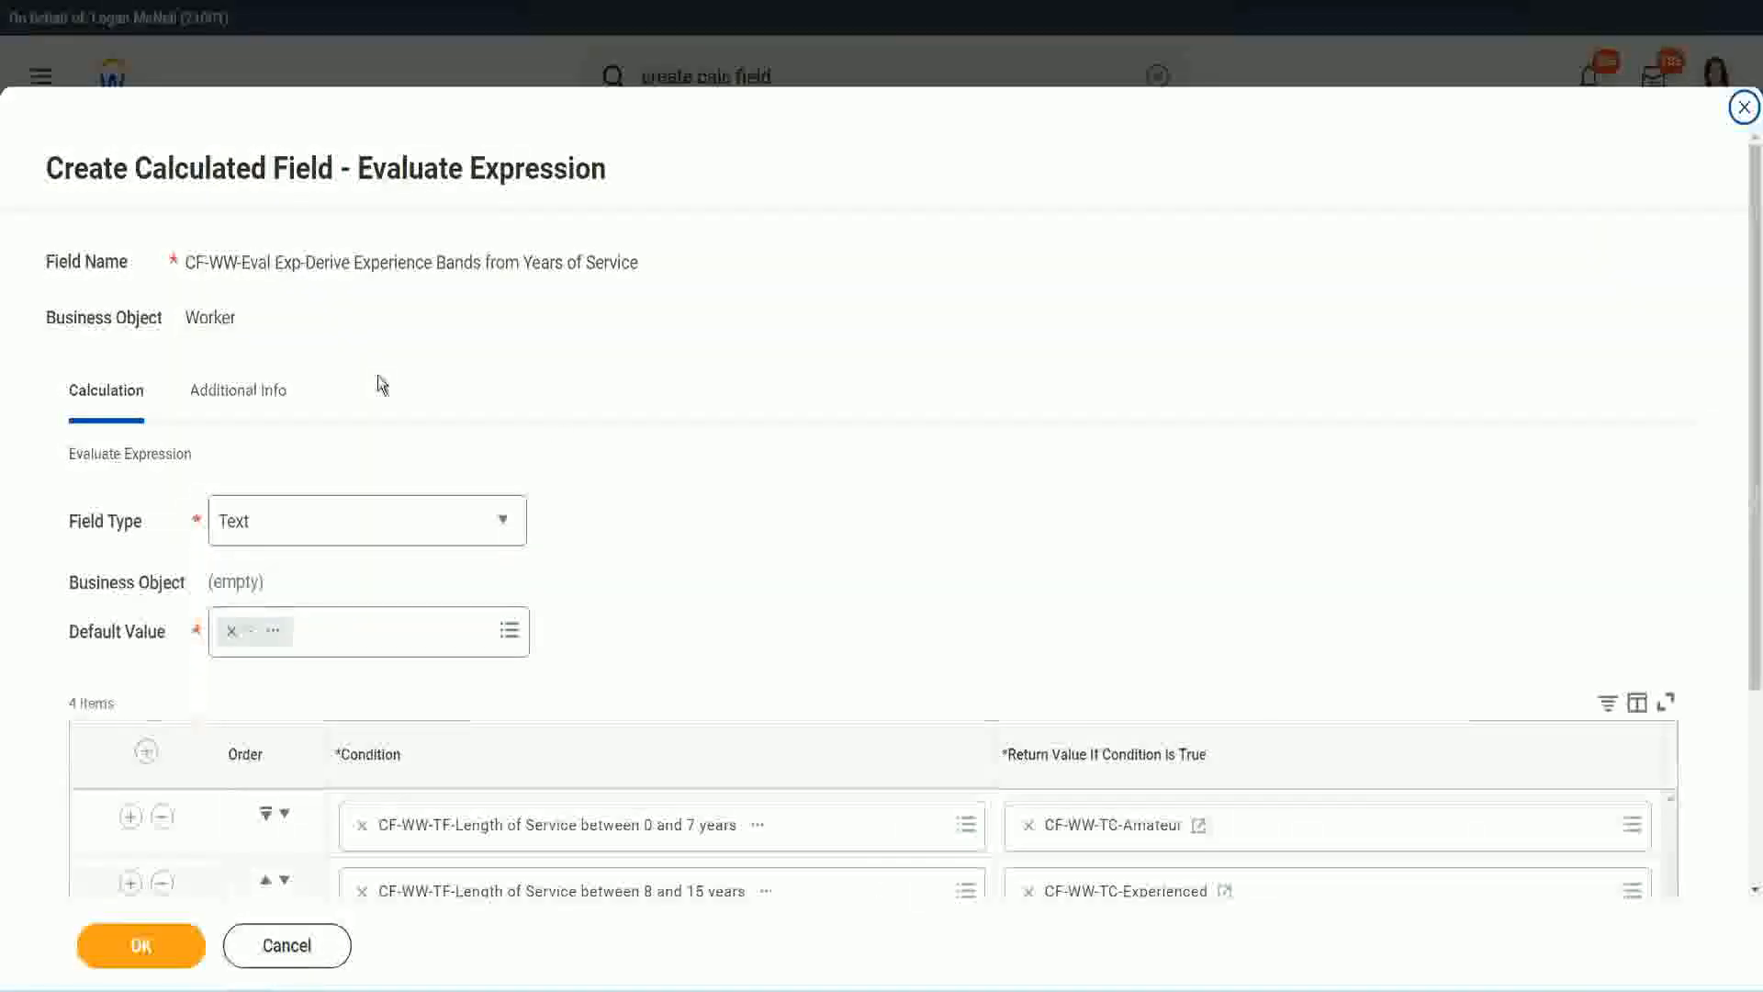
Start a calculated field for the third row's return value, named CF-WW-TC-Senior, with business object Global.
scroll(812, 477, down, 3)
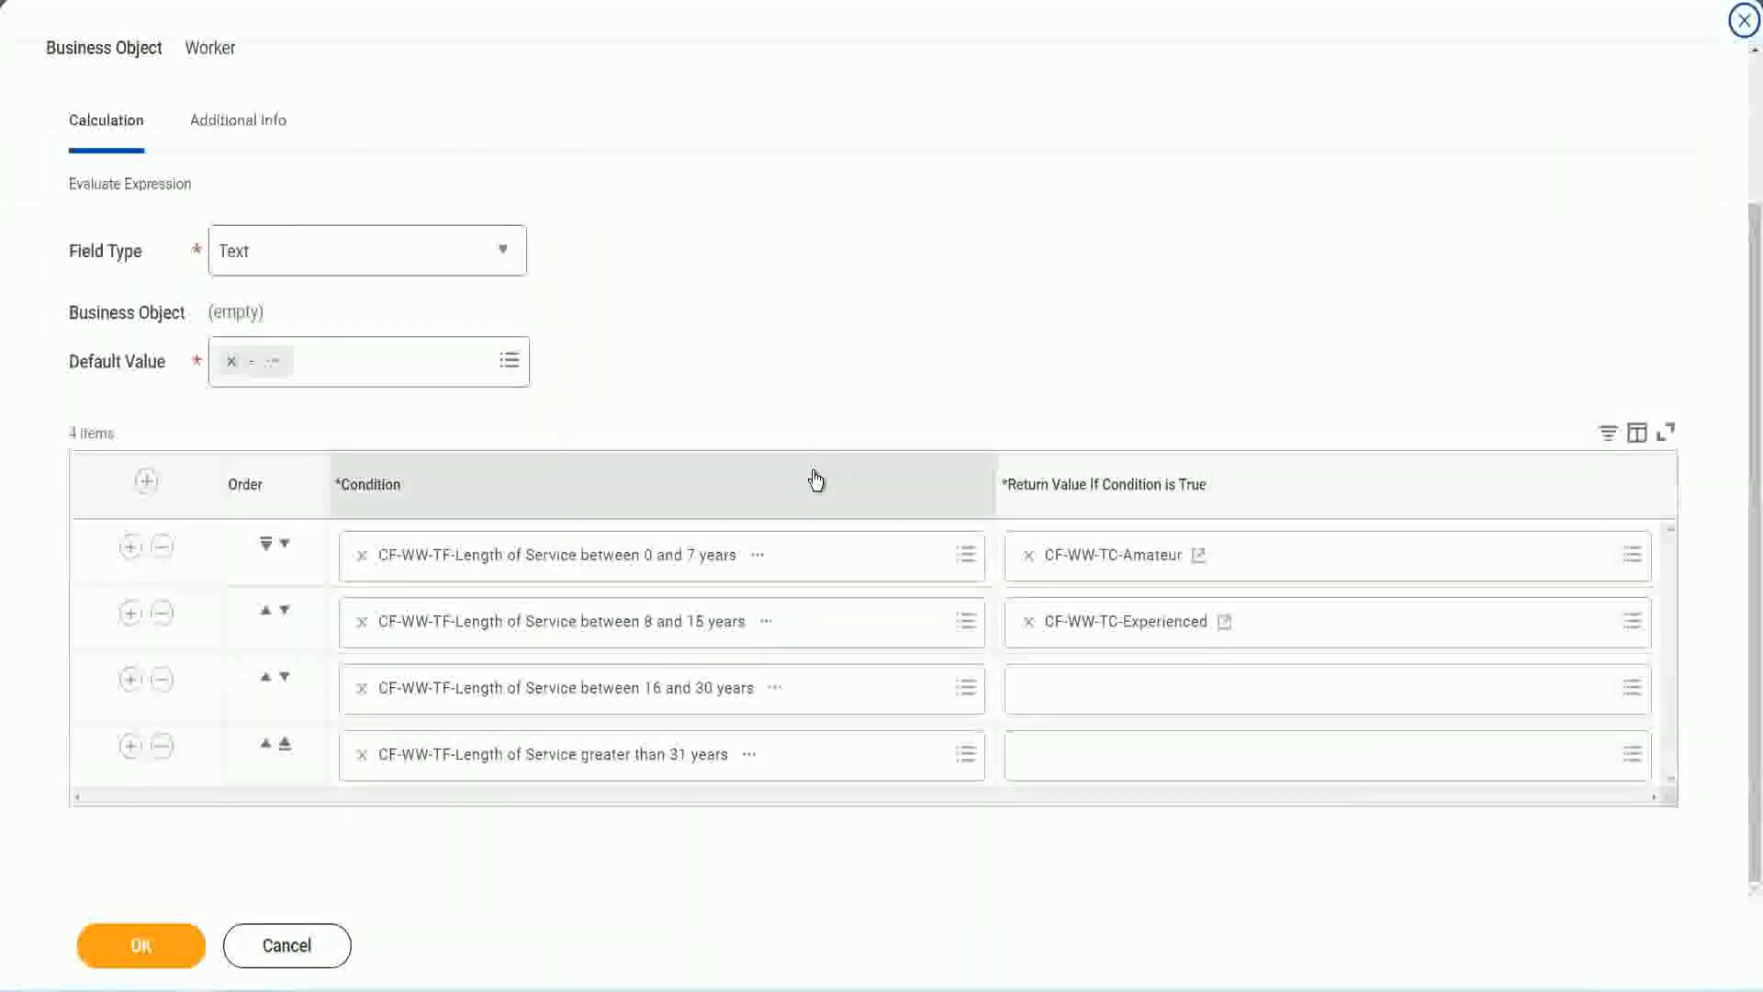
click(1099, 698)
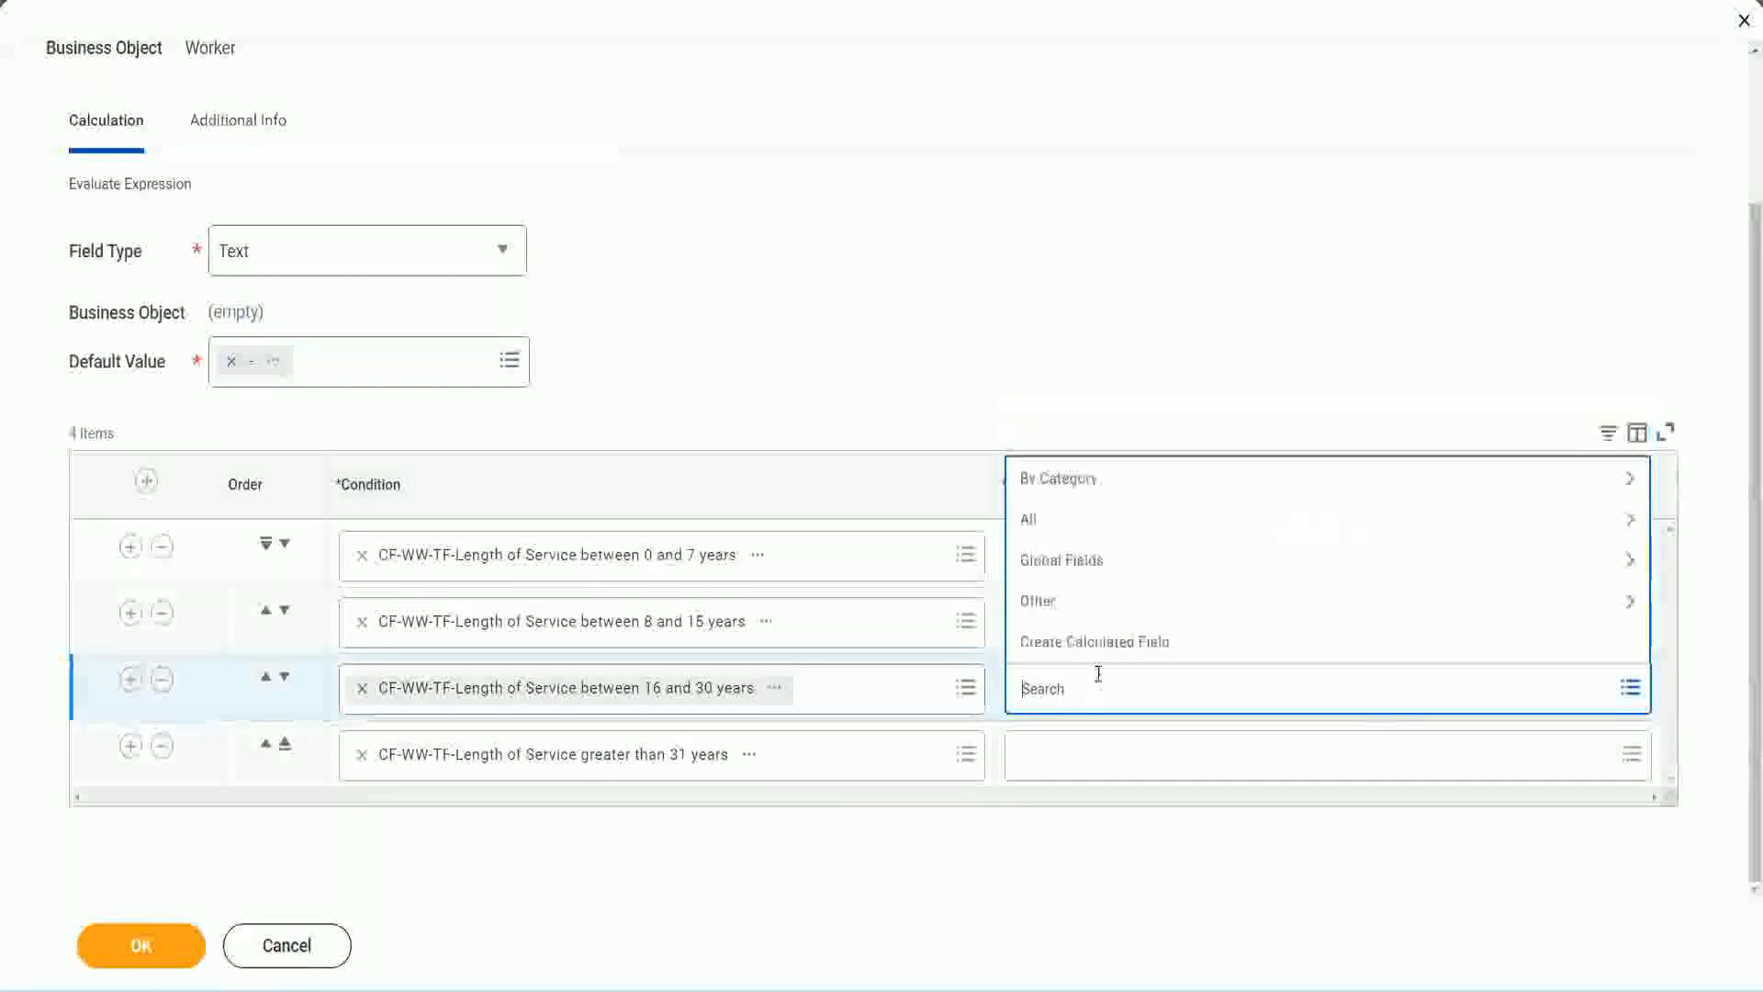
click(1114, 642)
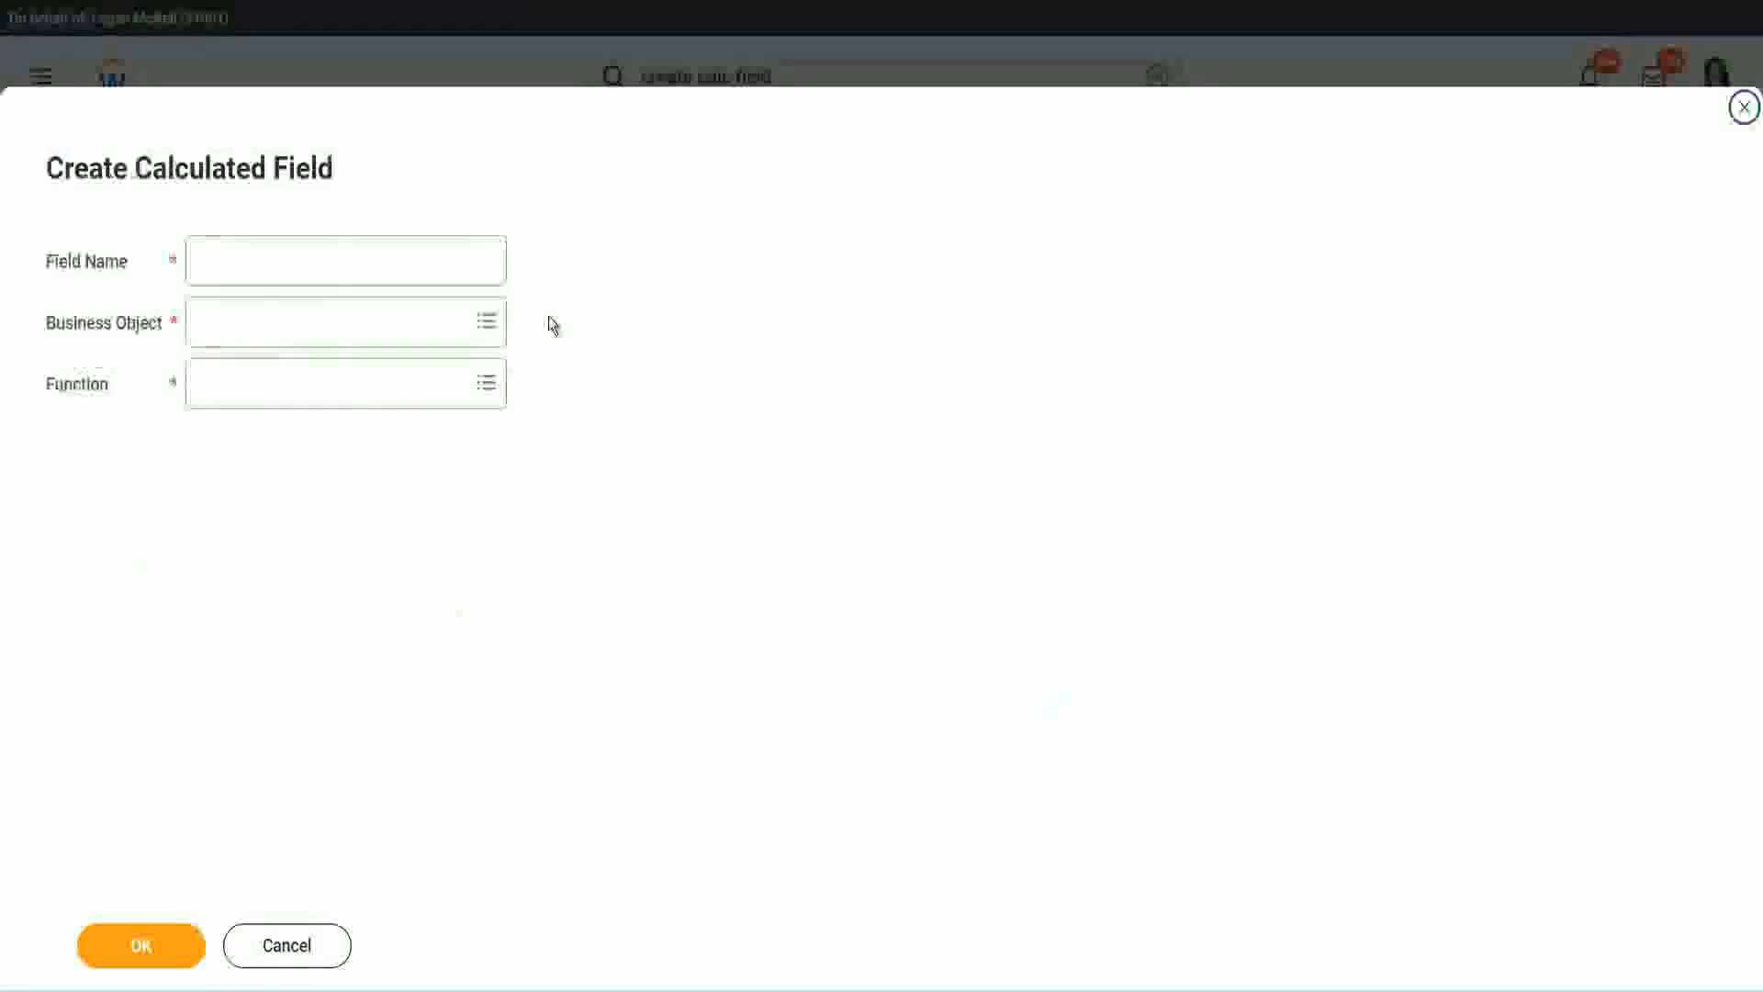
click(374, 264)
key(ctrl+v)
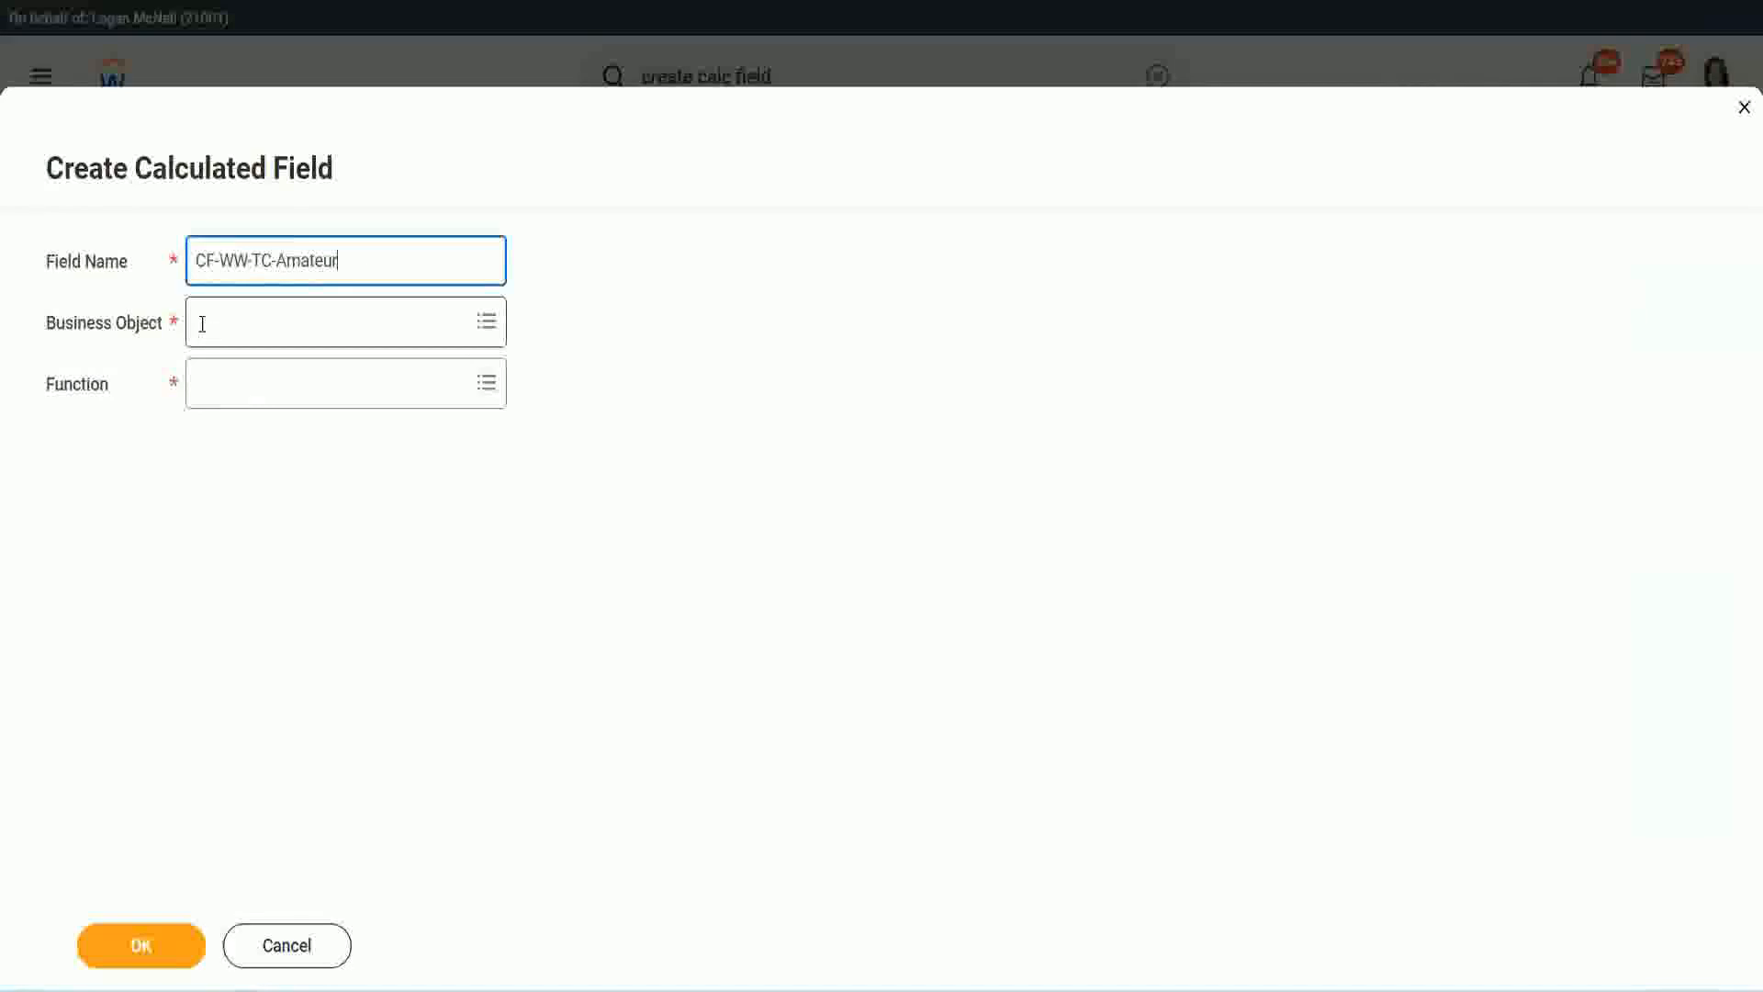
click(202, 324)
text(global)
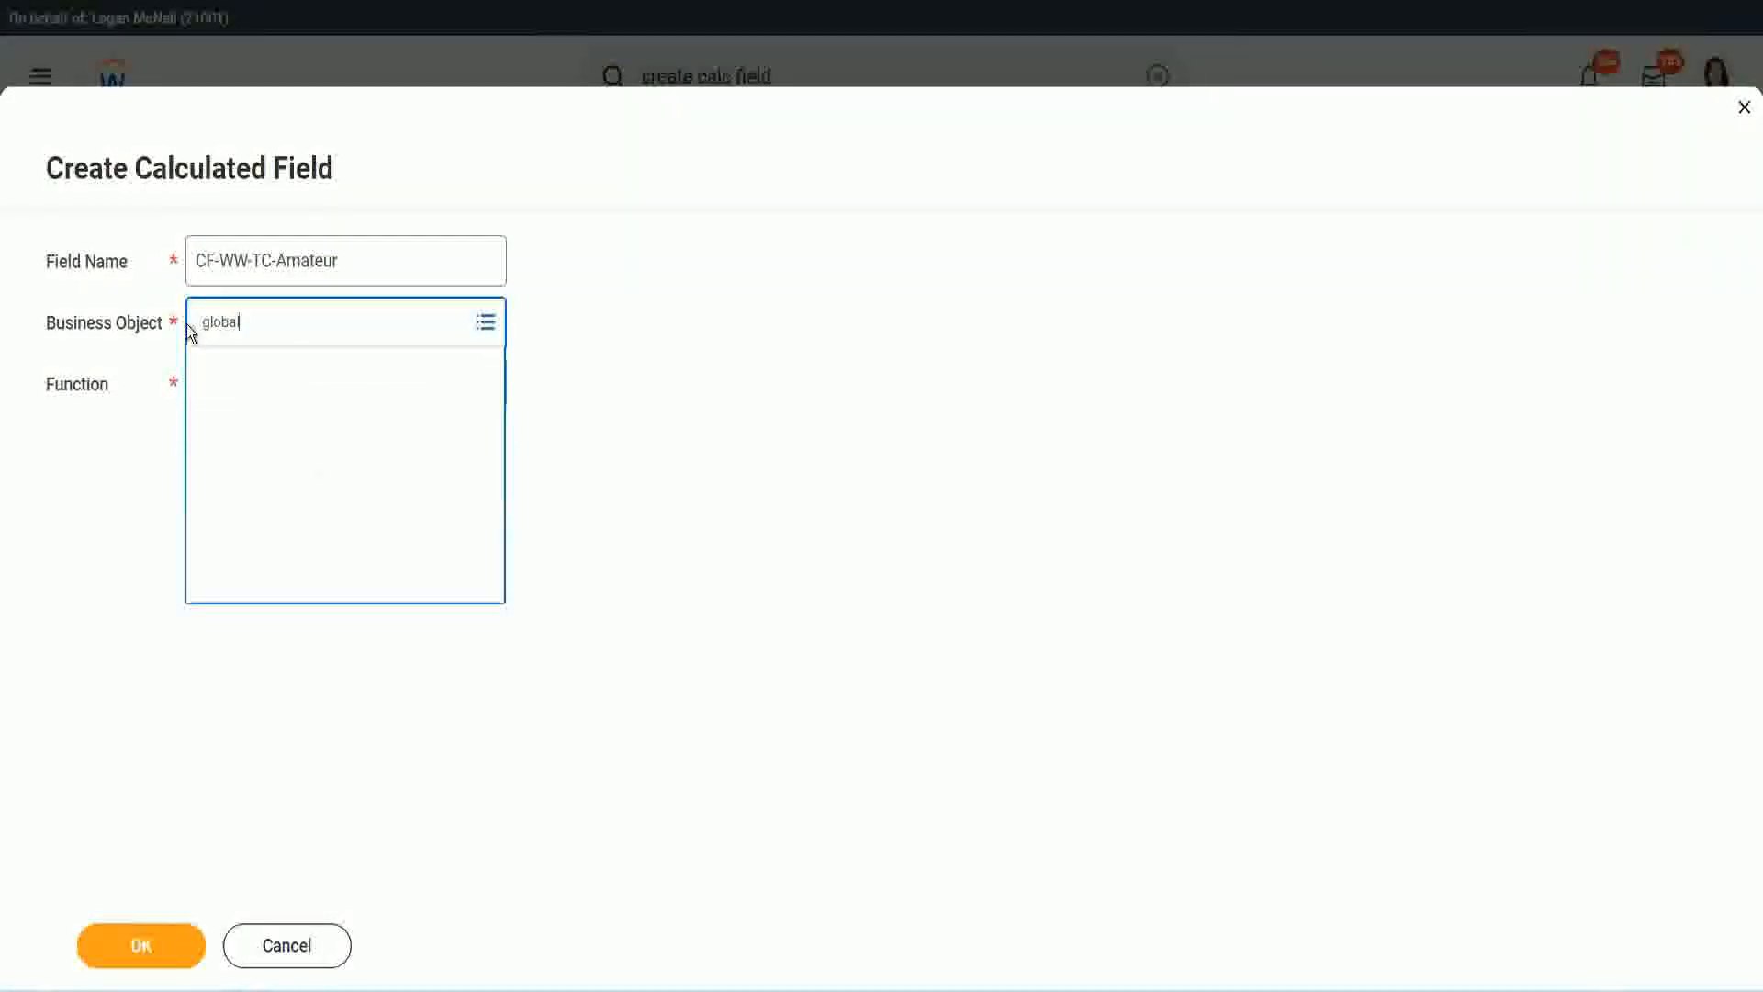
click(287, 276)
double_click(312, 260)
text(Senio)
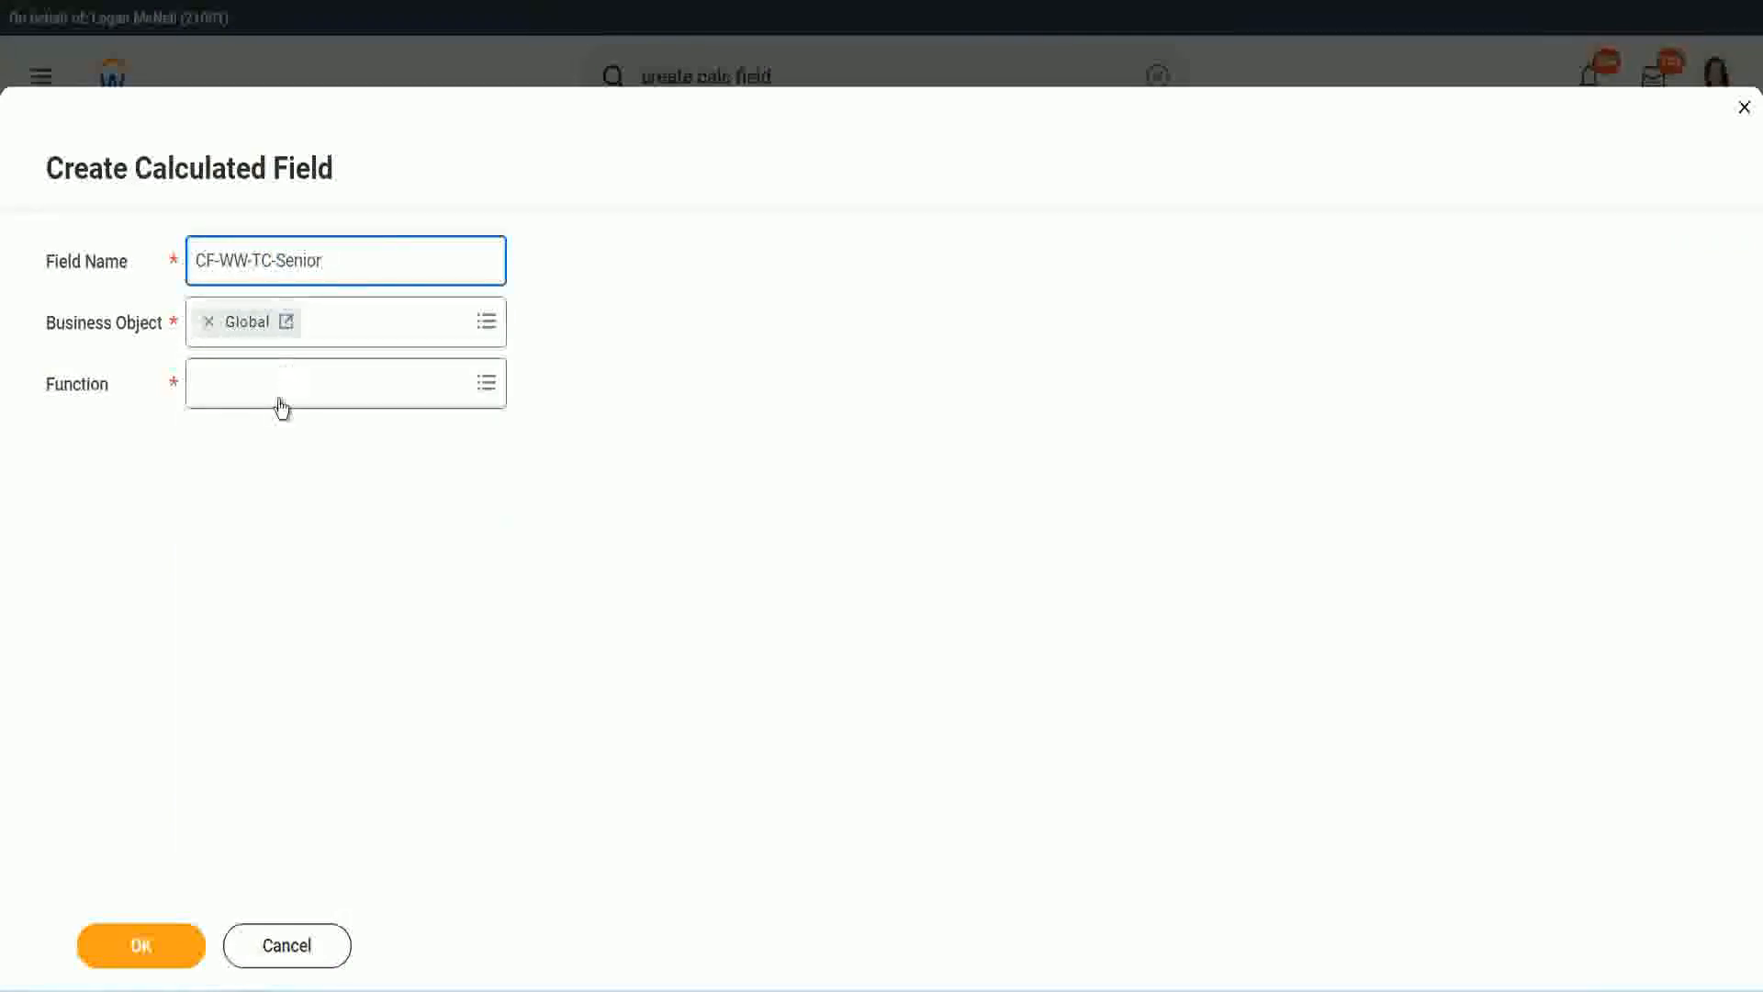
Choose the Text Constant function, enter the text for the Senior constant and save it as the third row's return value.
click(281, 402)
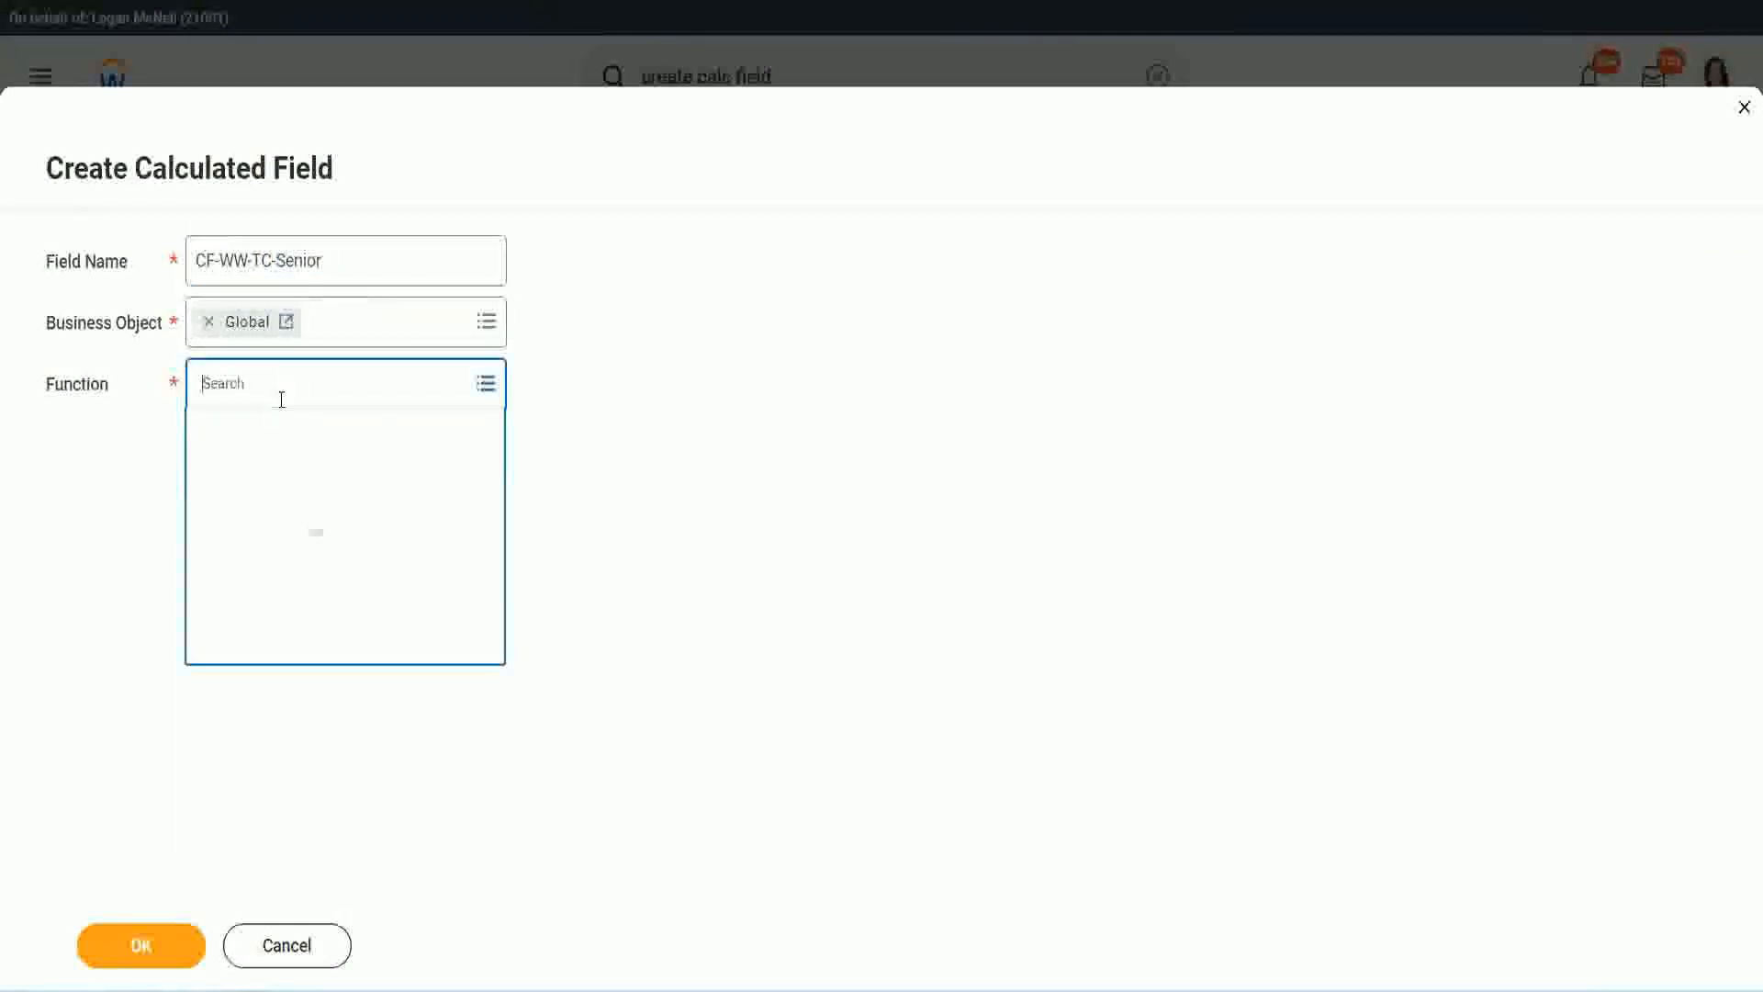
text(tc)
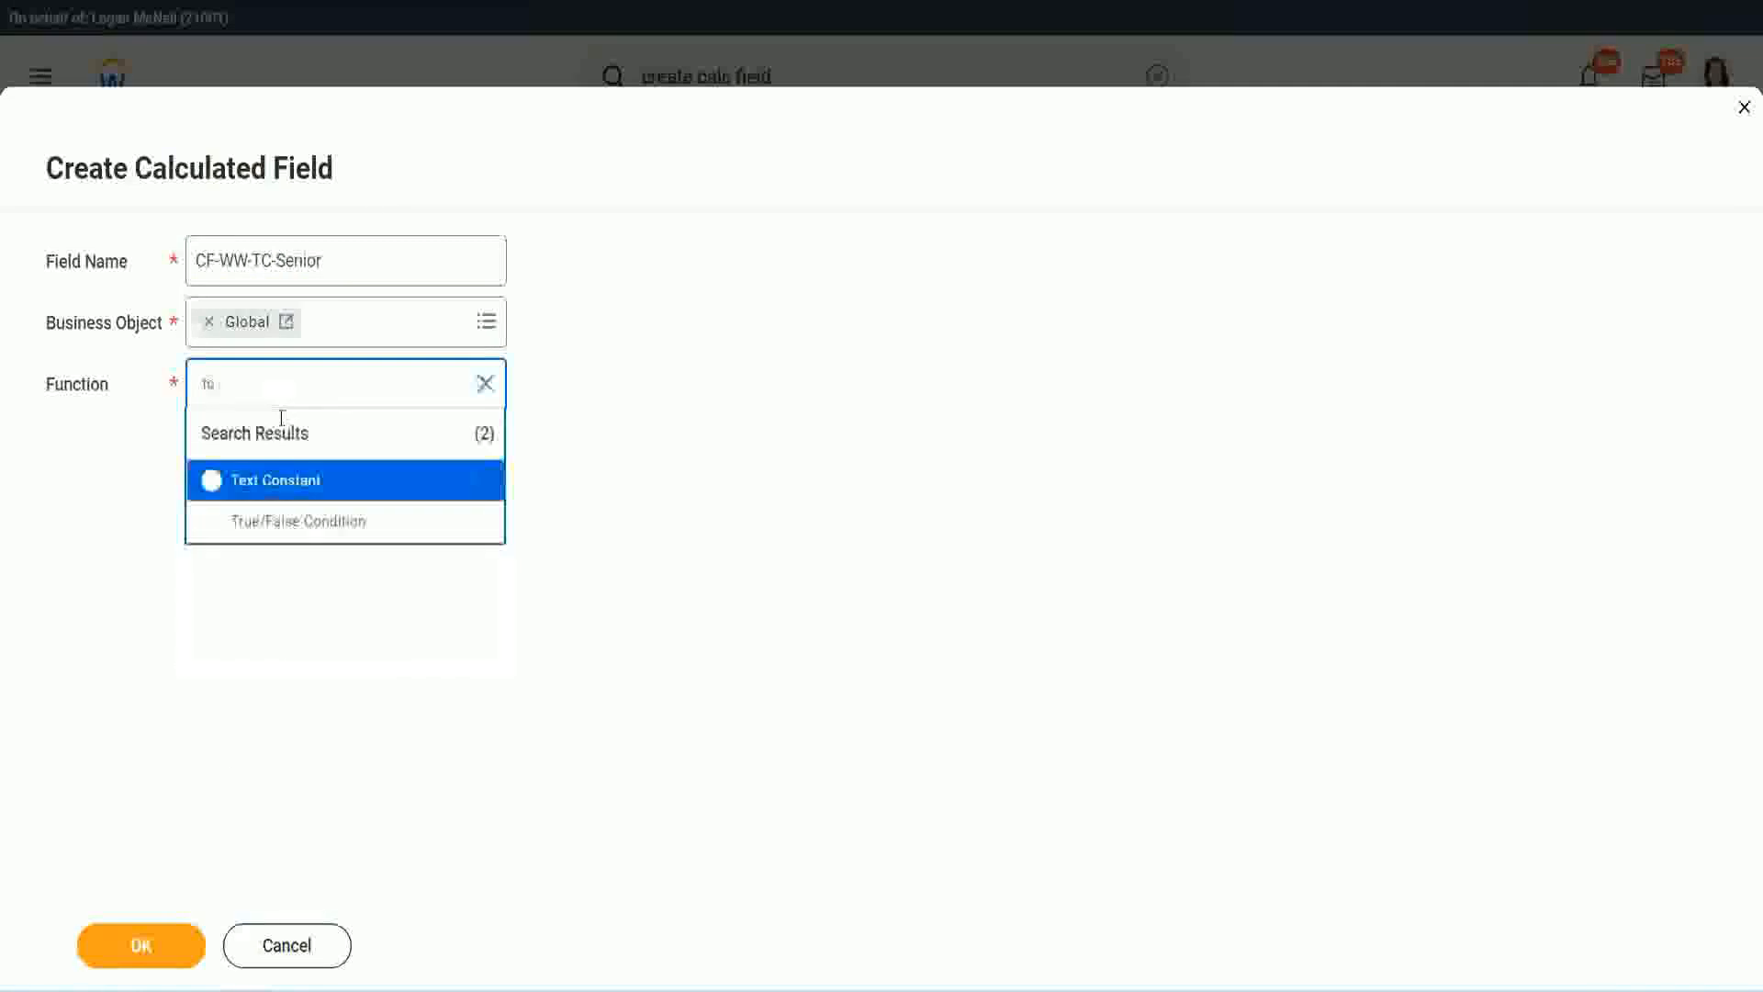
click(272, 478)
click(157, 951)
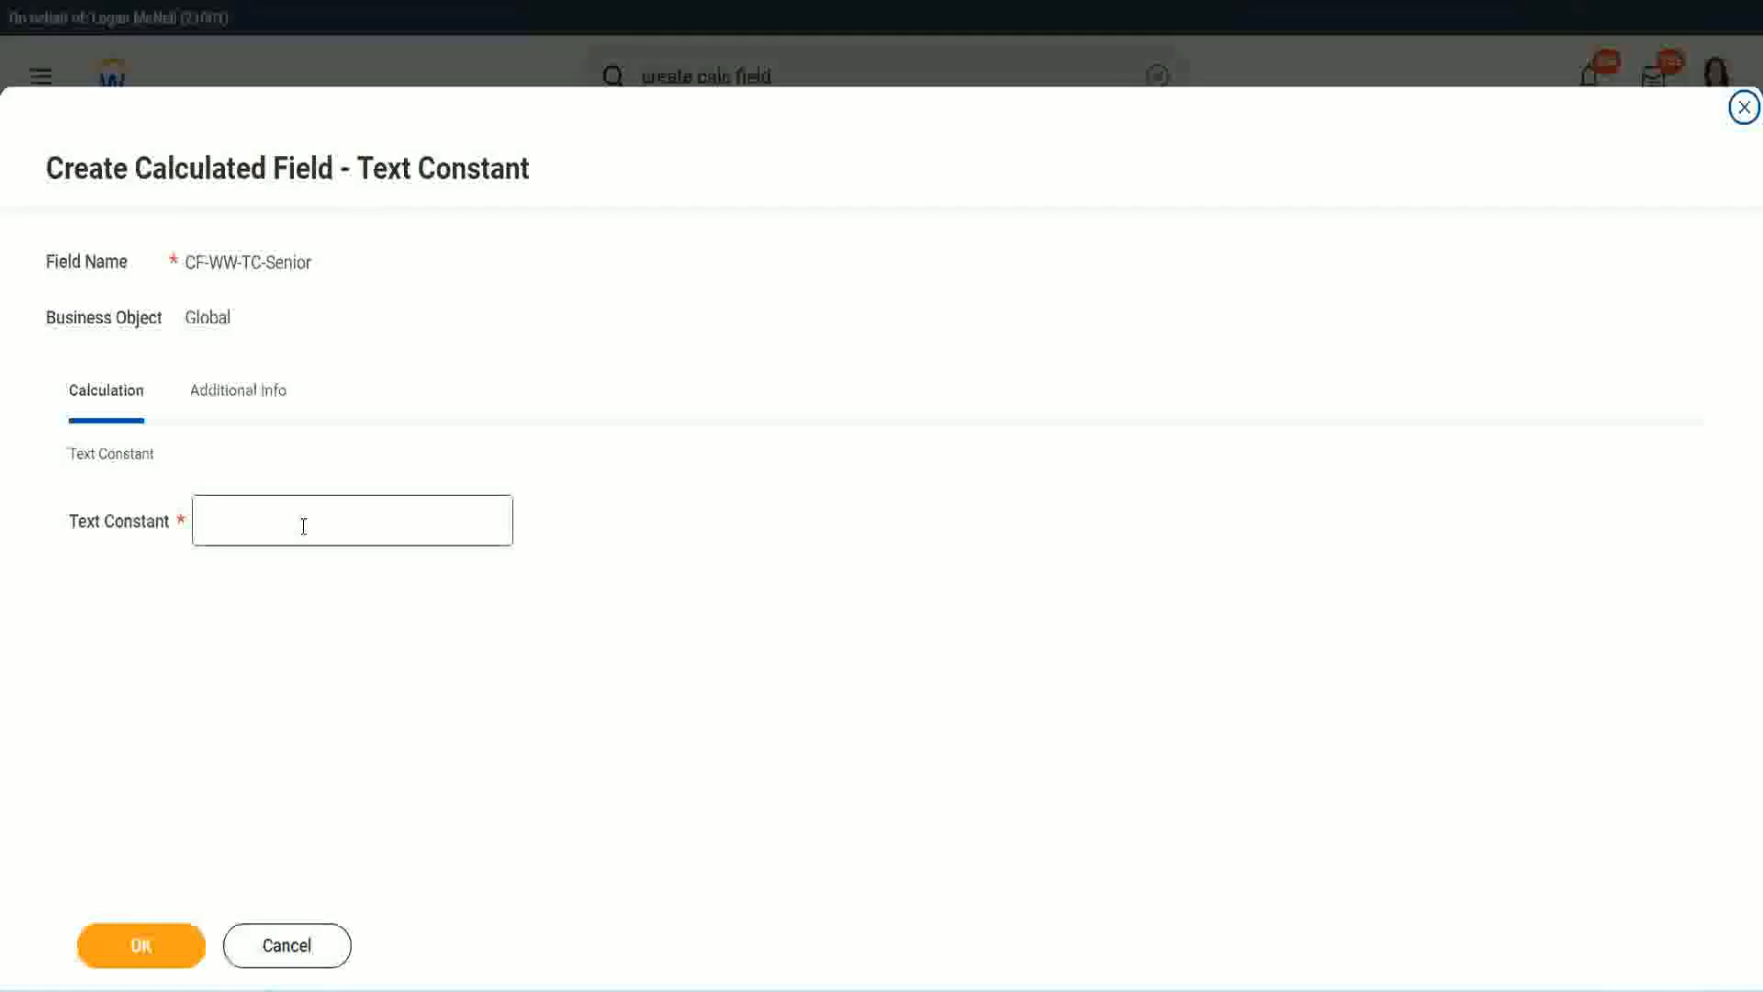
click(297, 515)
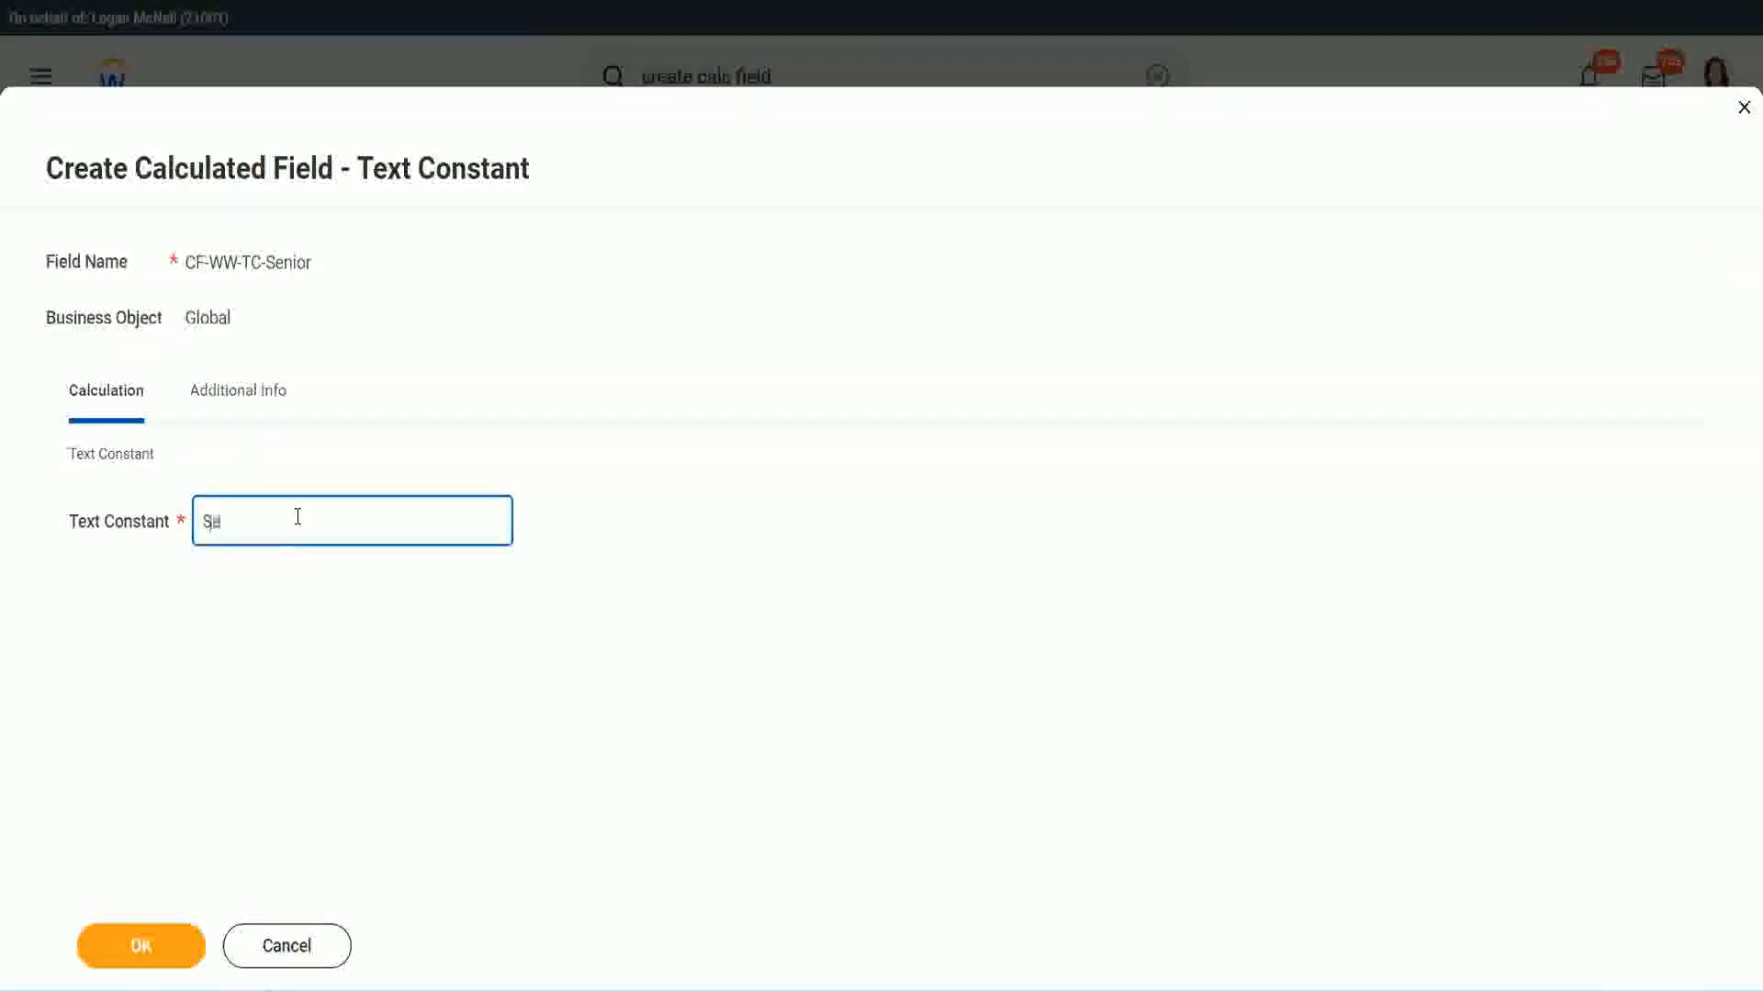
click(175, 932)
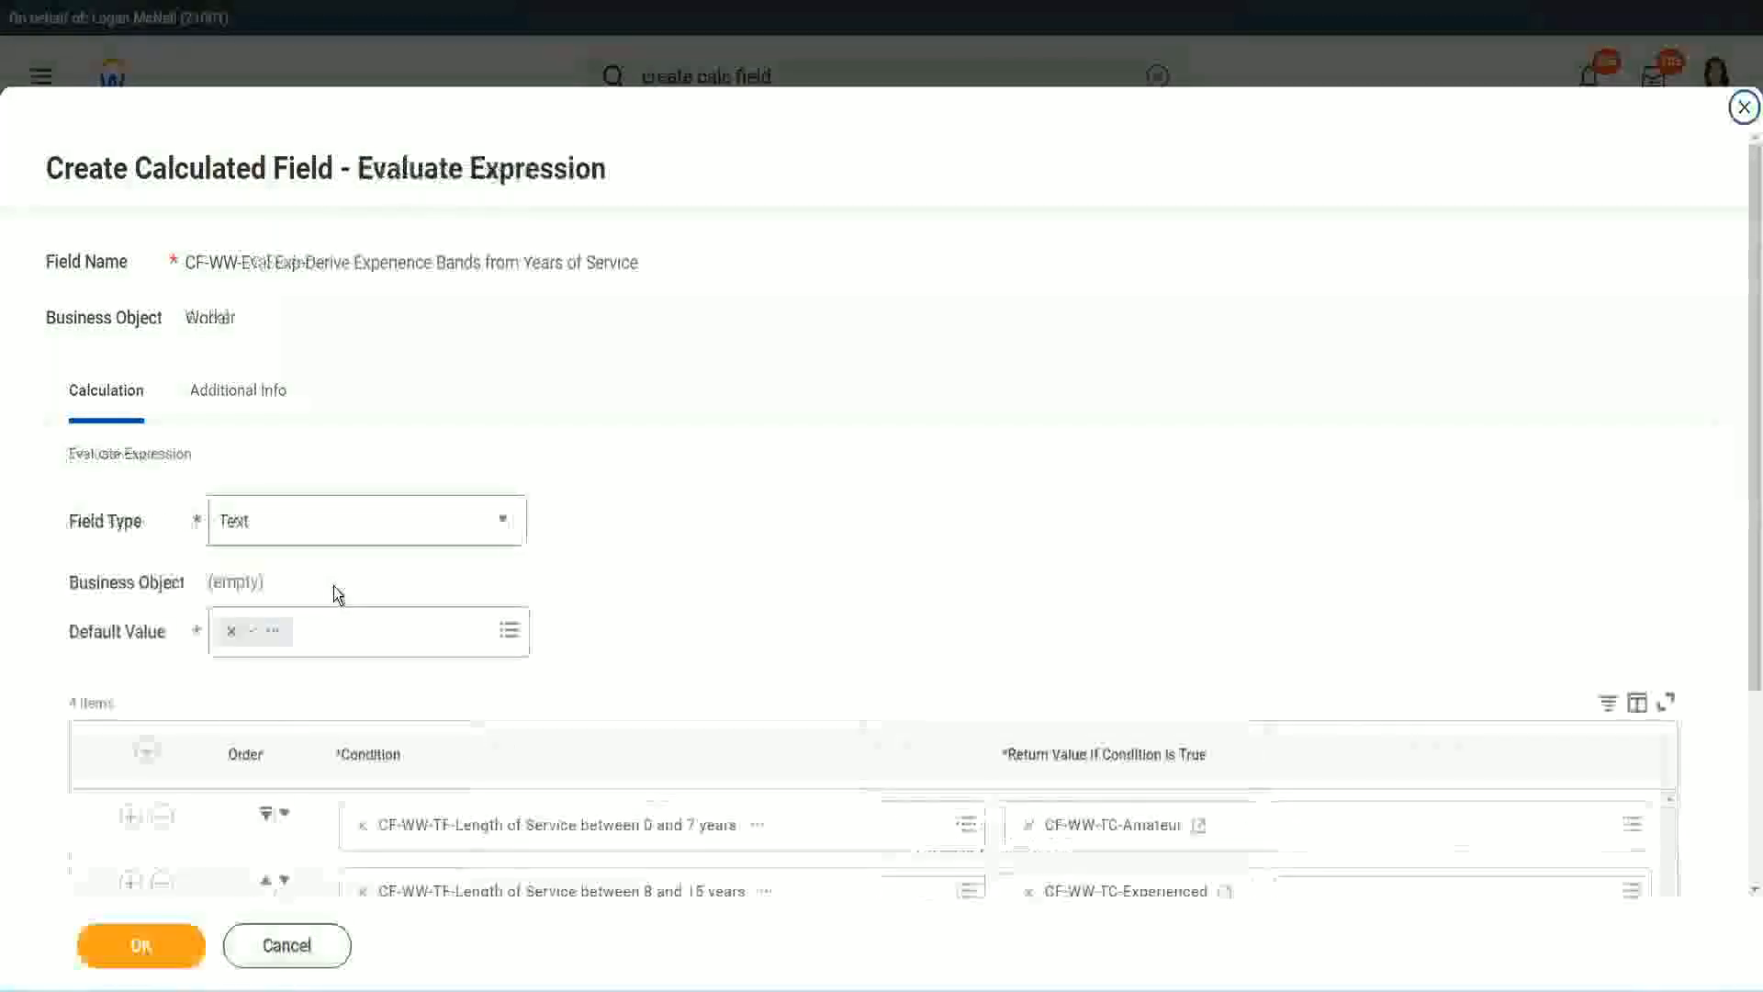
Copy the text of the CF-WW-TC-Senior return value and start a new calculated field for the fourth row's return value.
scroll(1275, 659, down, 2)
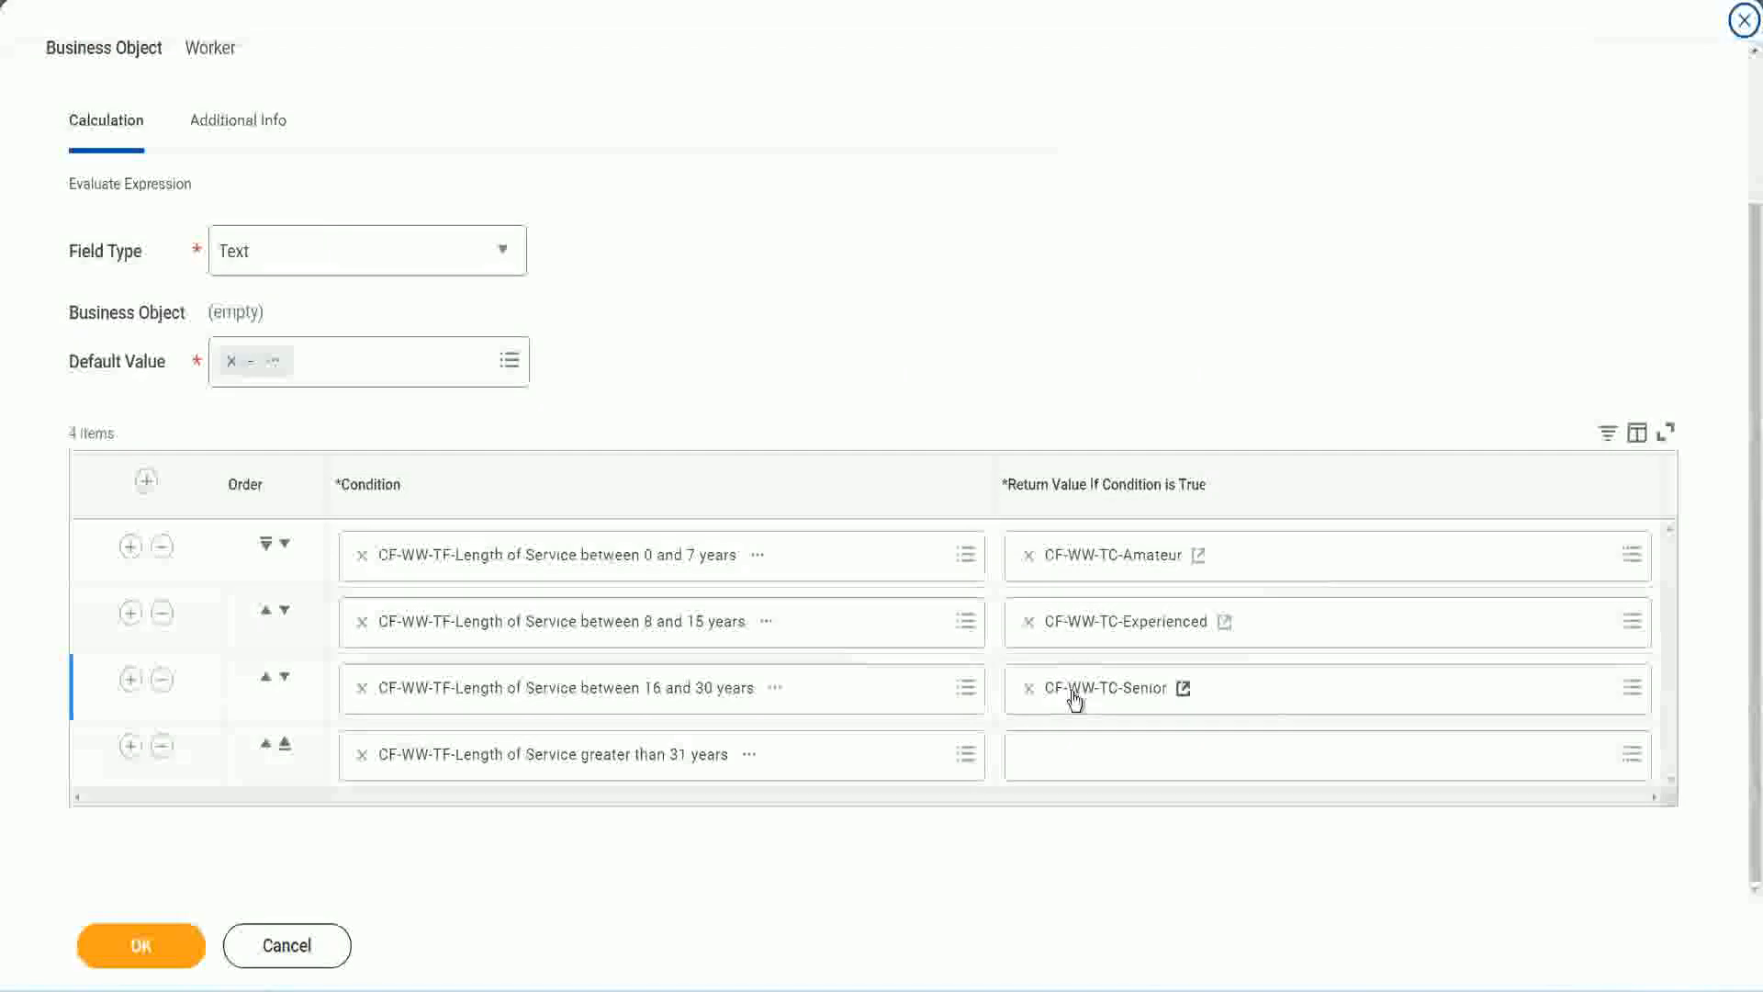
right_click(1072, 693)
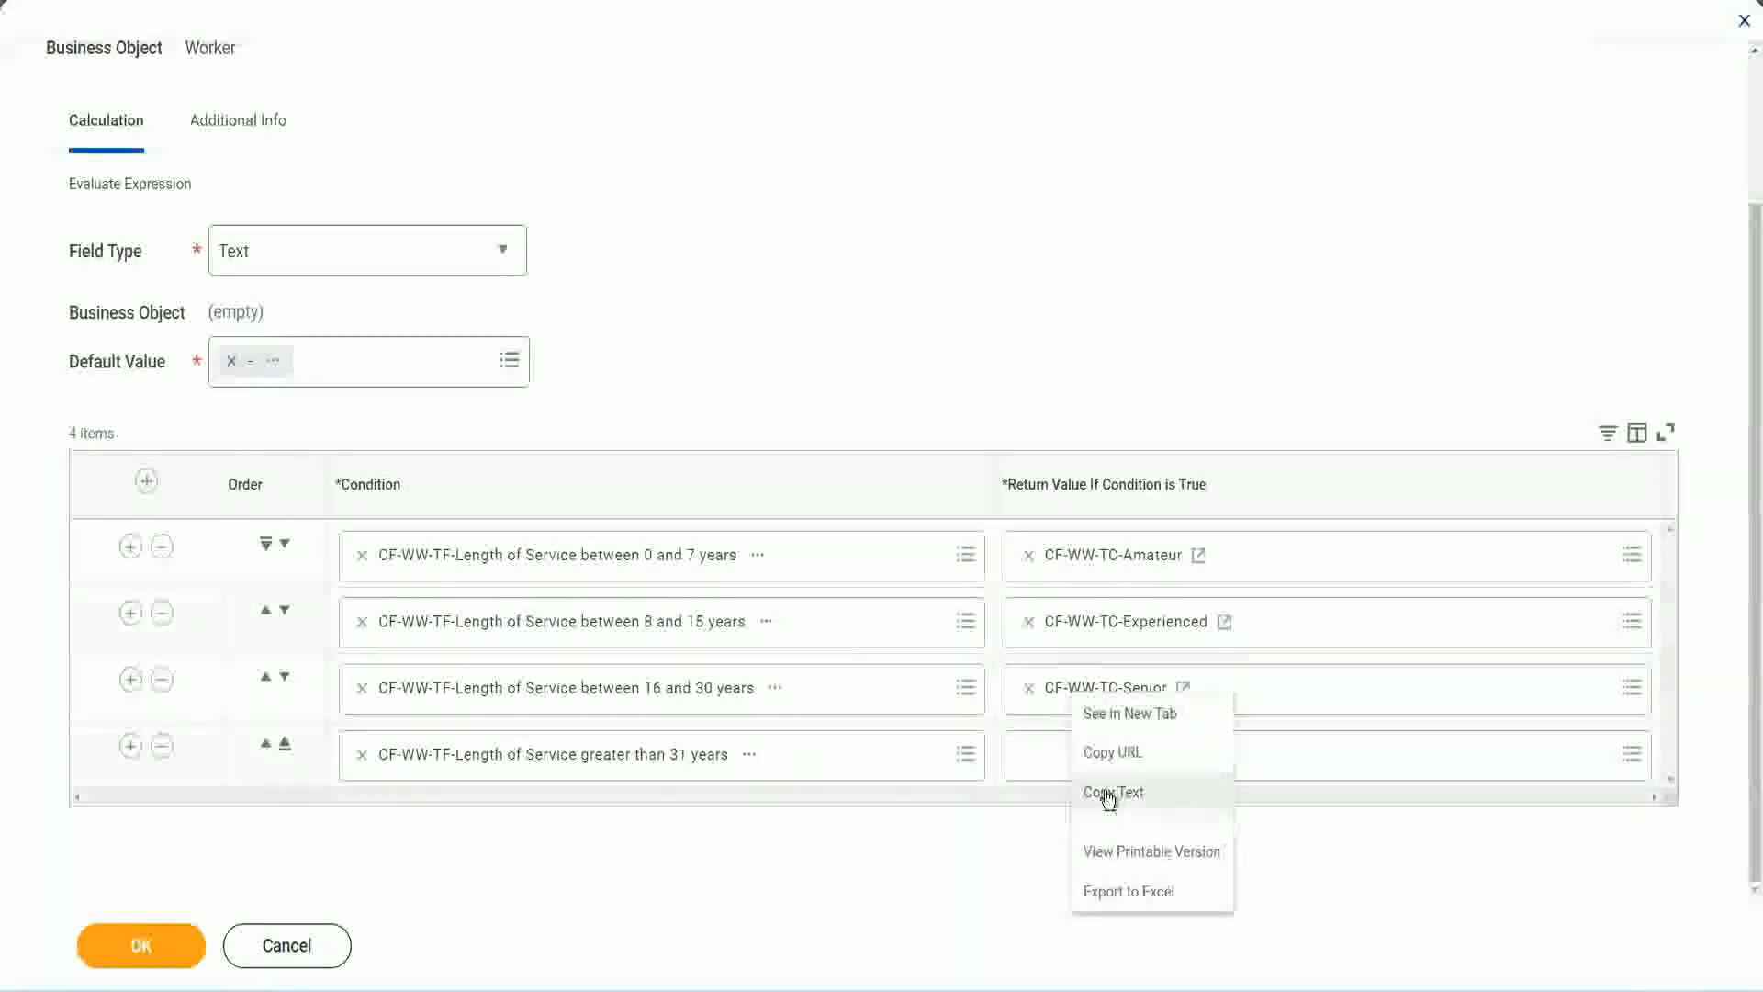
click(1107, 791)
click(1073, 759)
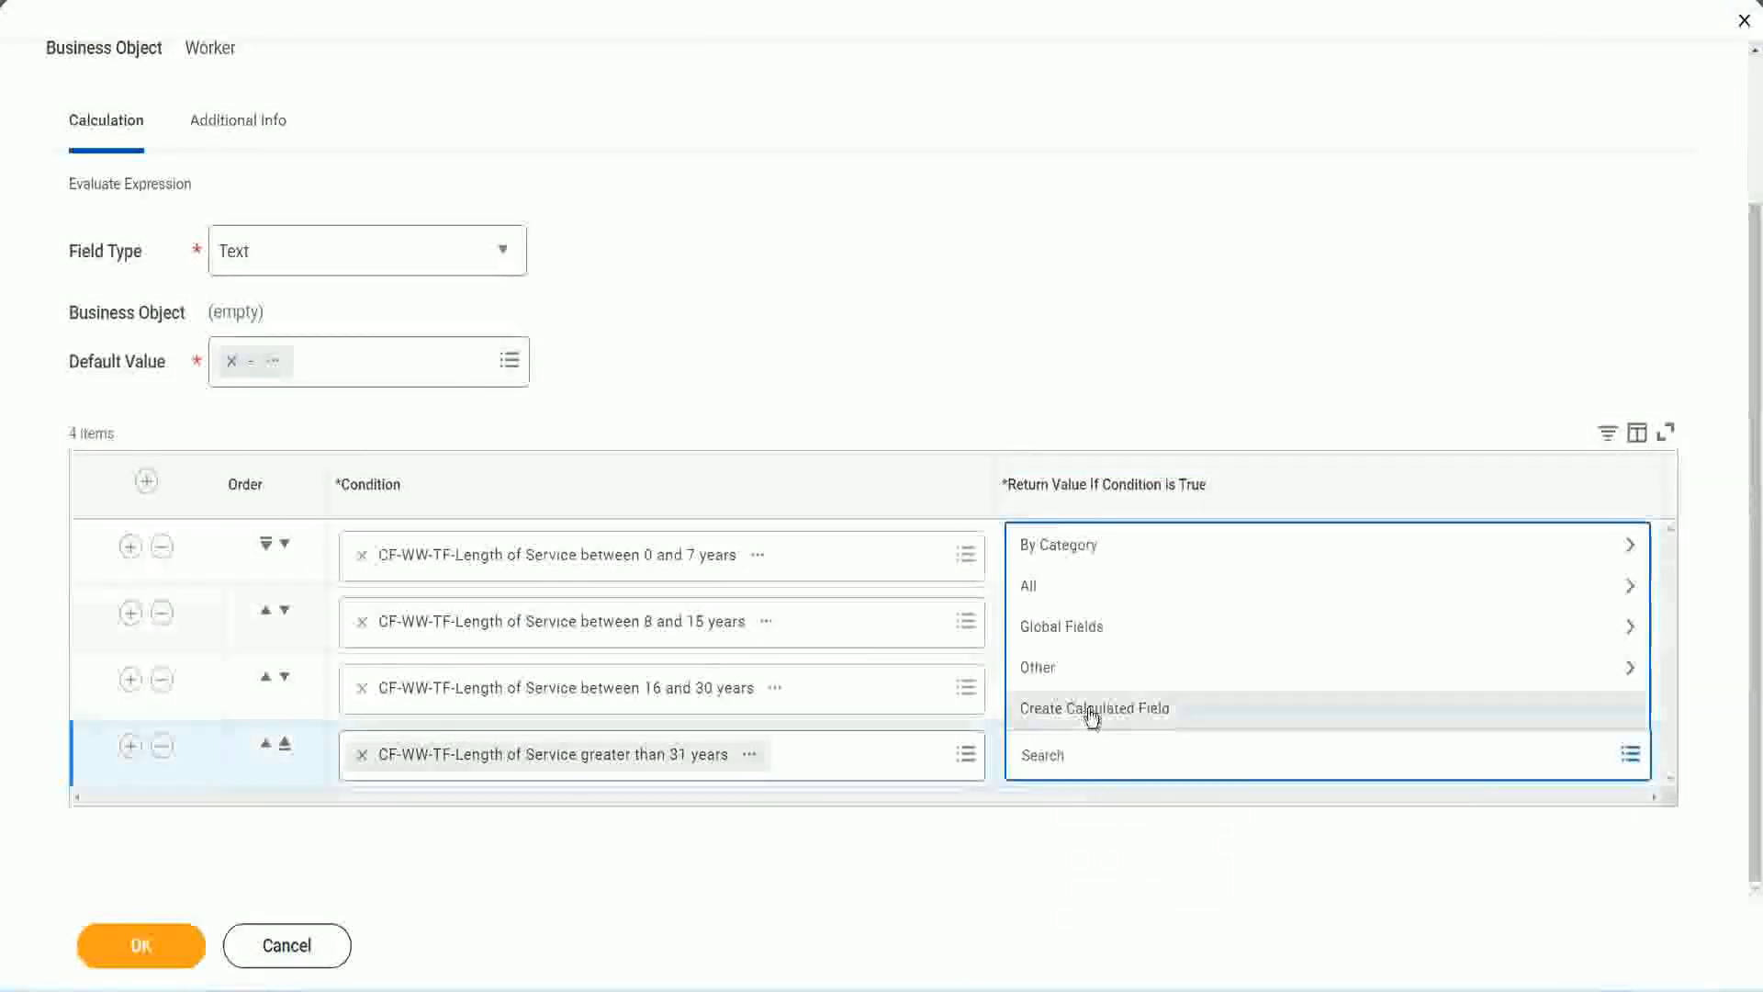
click(1093, 716)
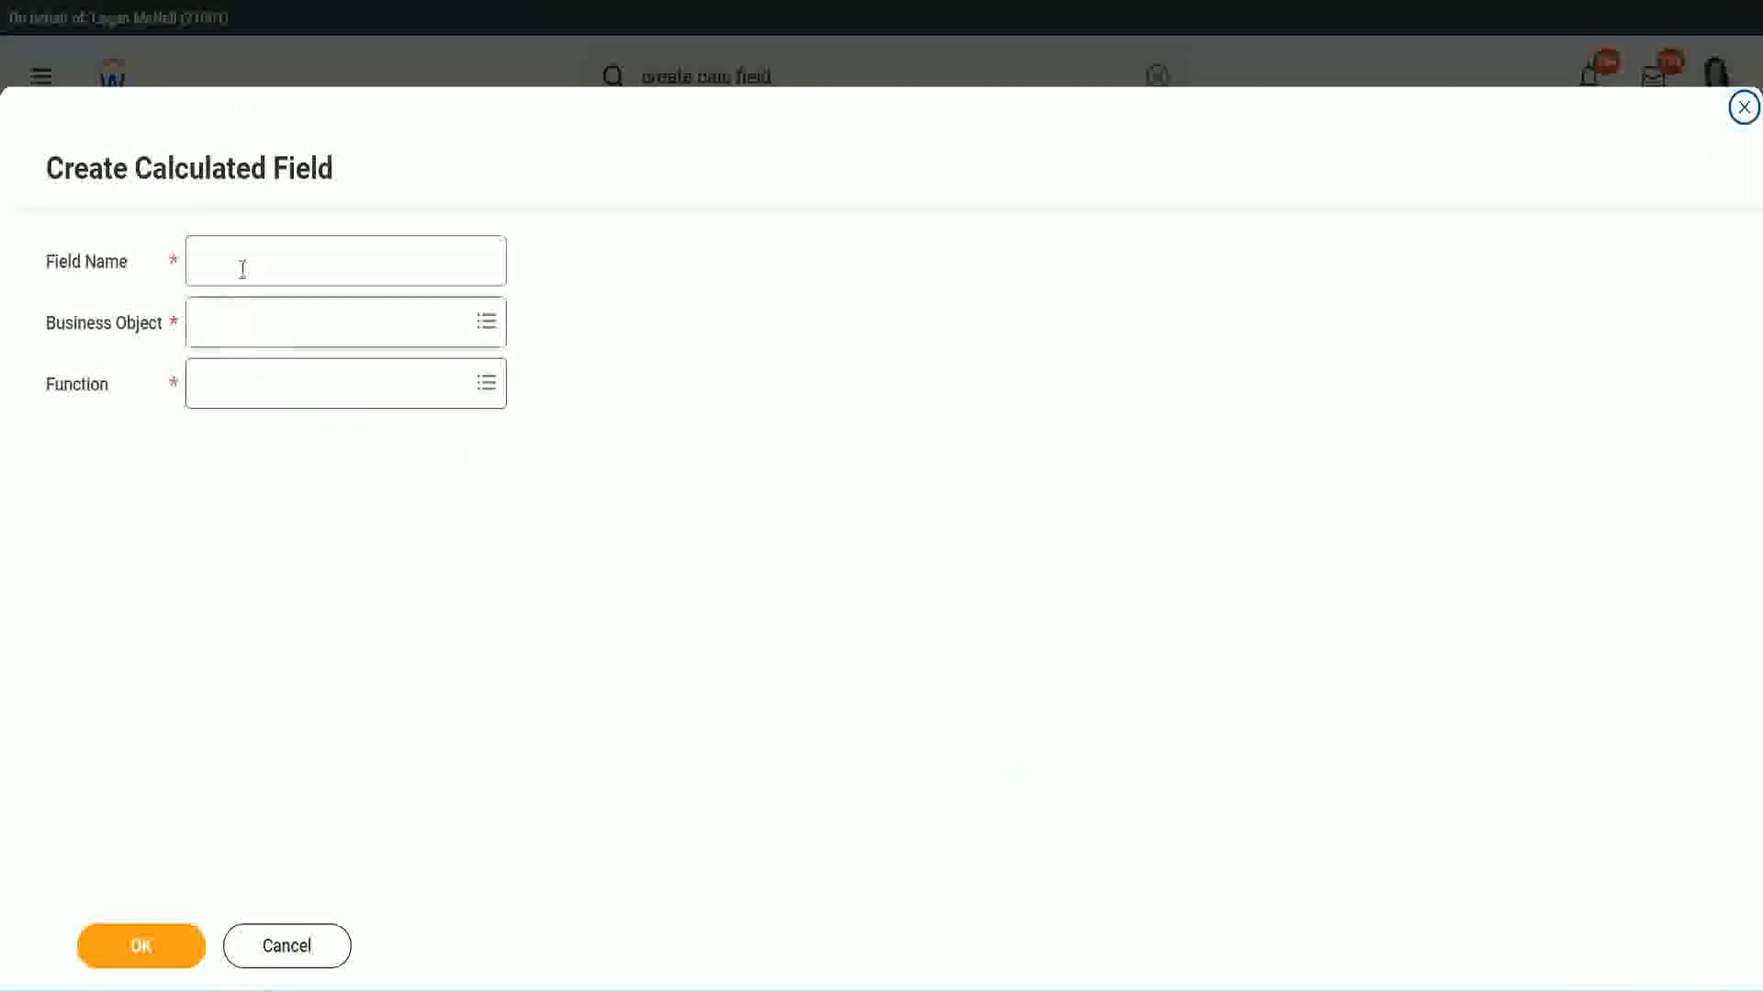
Name the fourth row's new calculated field CF-WW-TC-Legend and set its business object to Global.
click(242, 268)
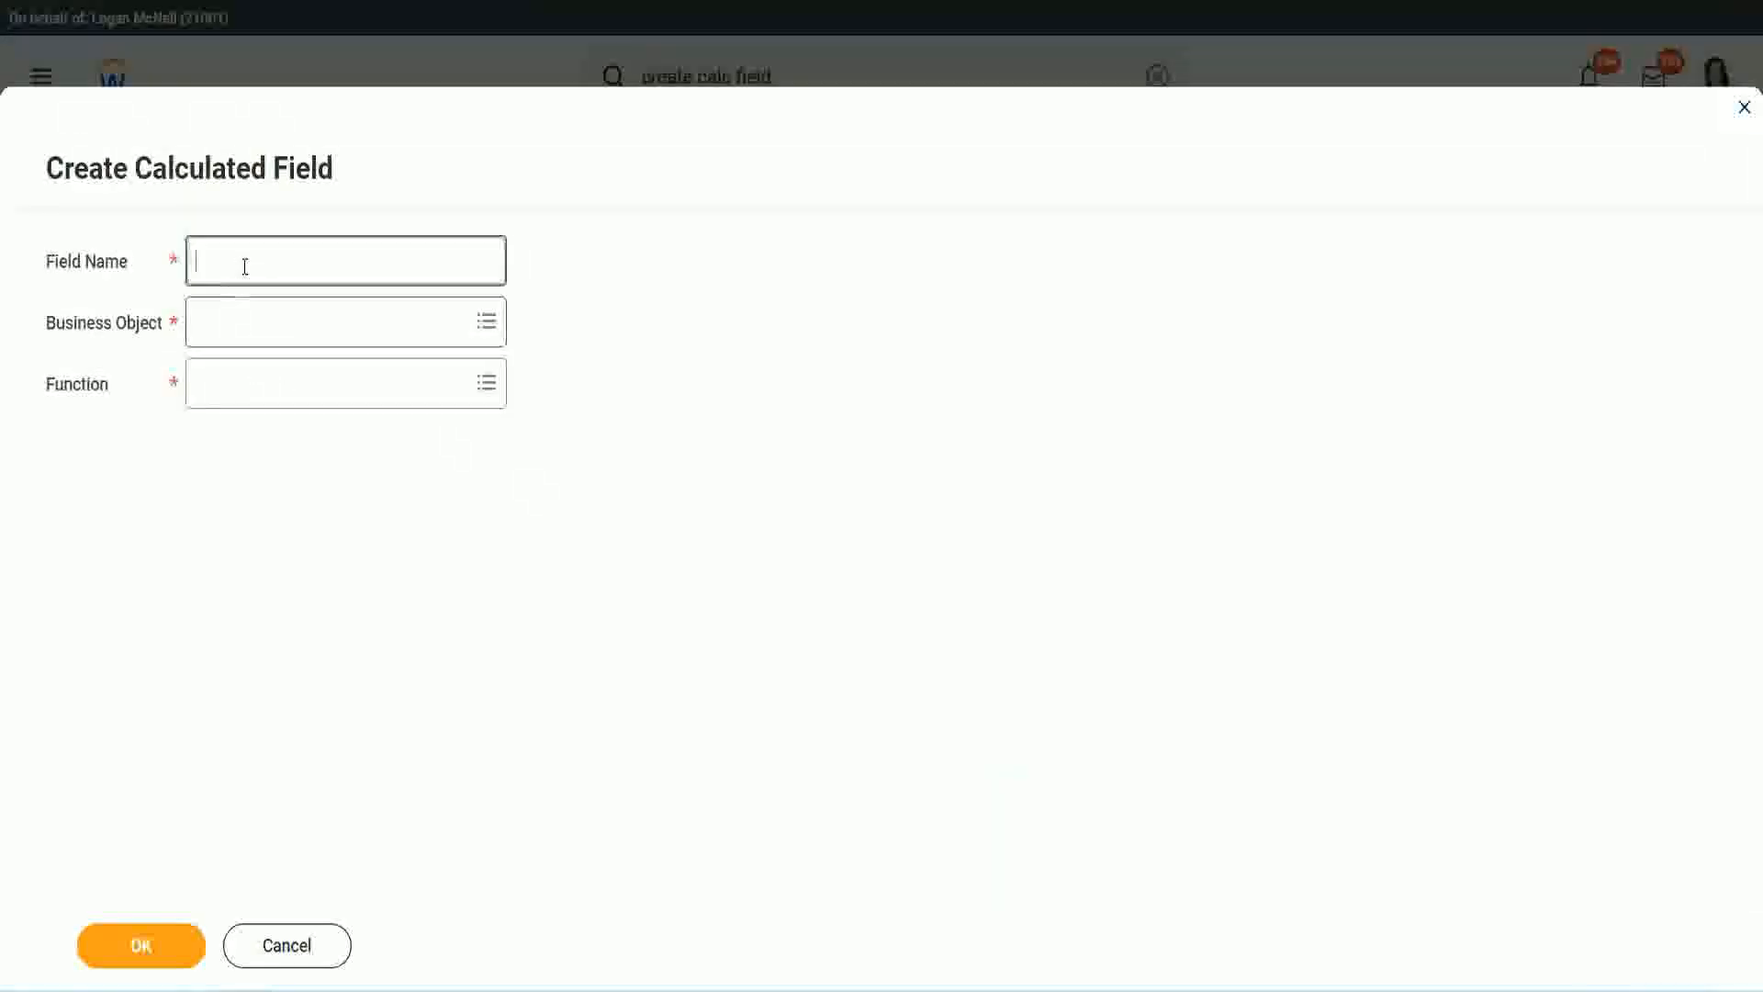
key(ctrl+v)
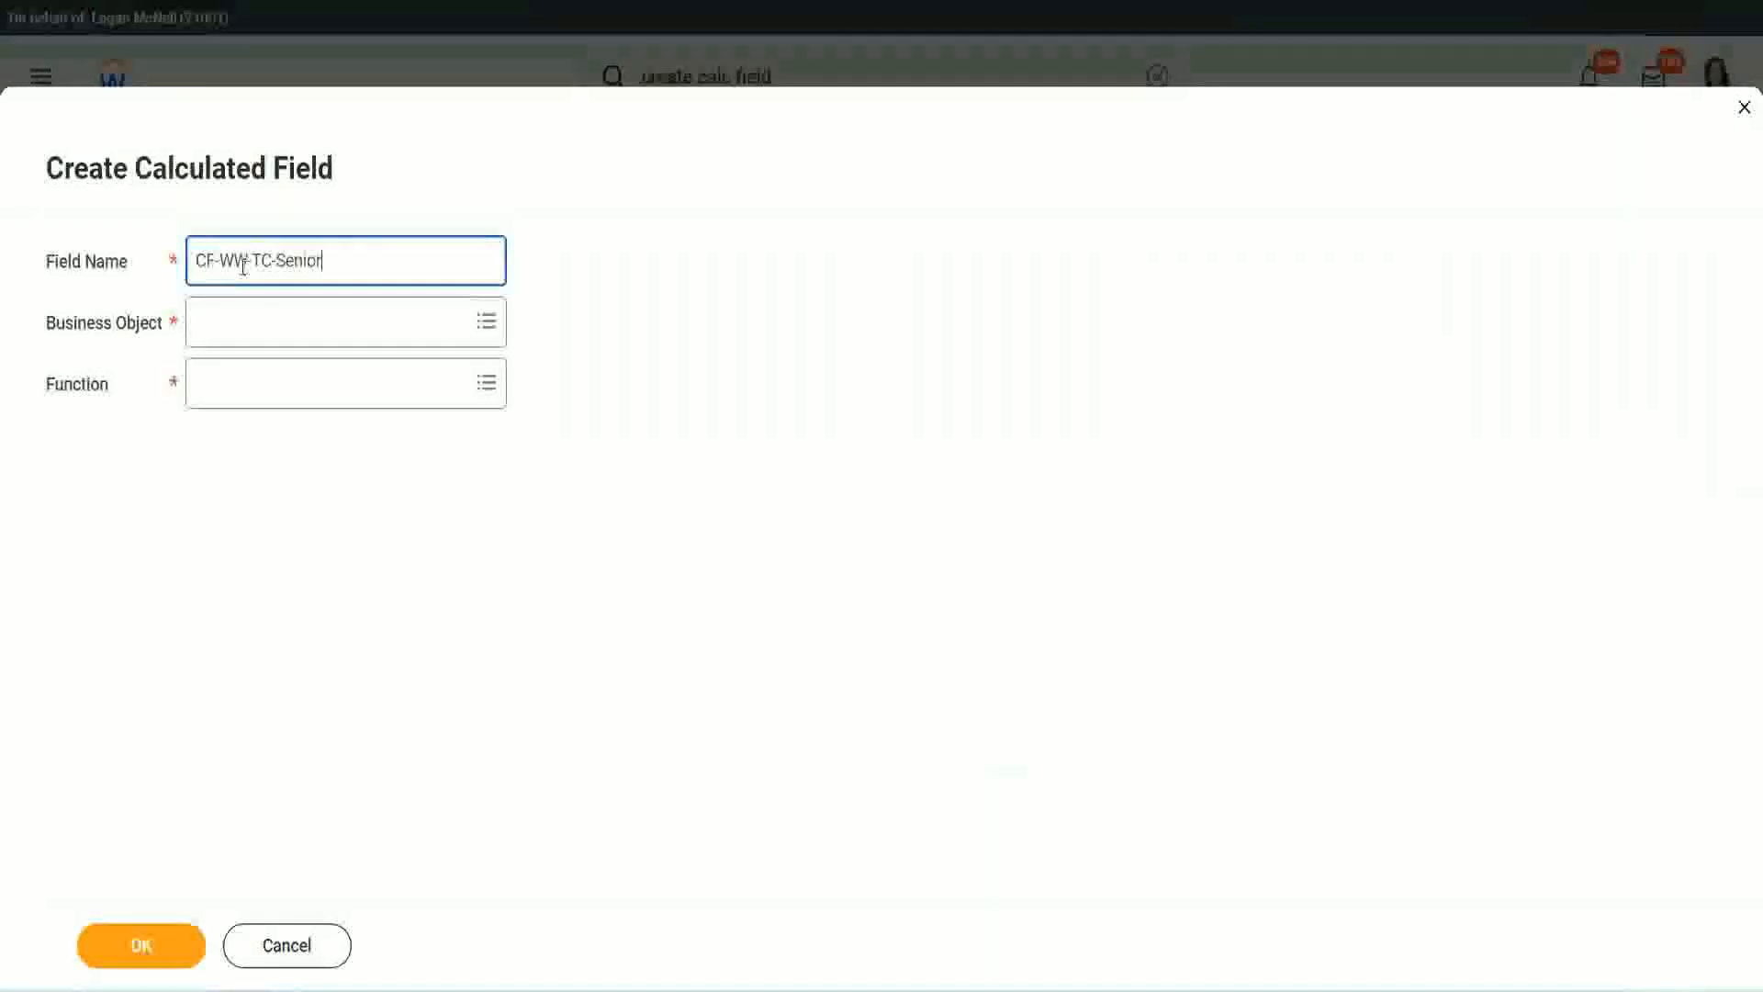
double_click(296, 260)
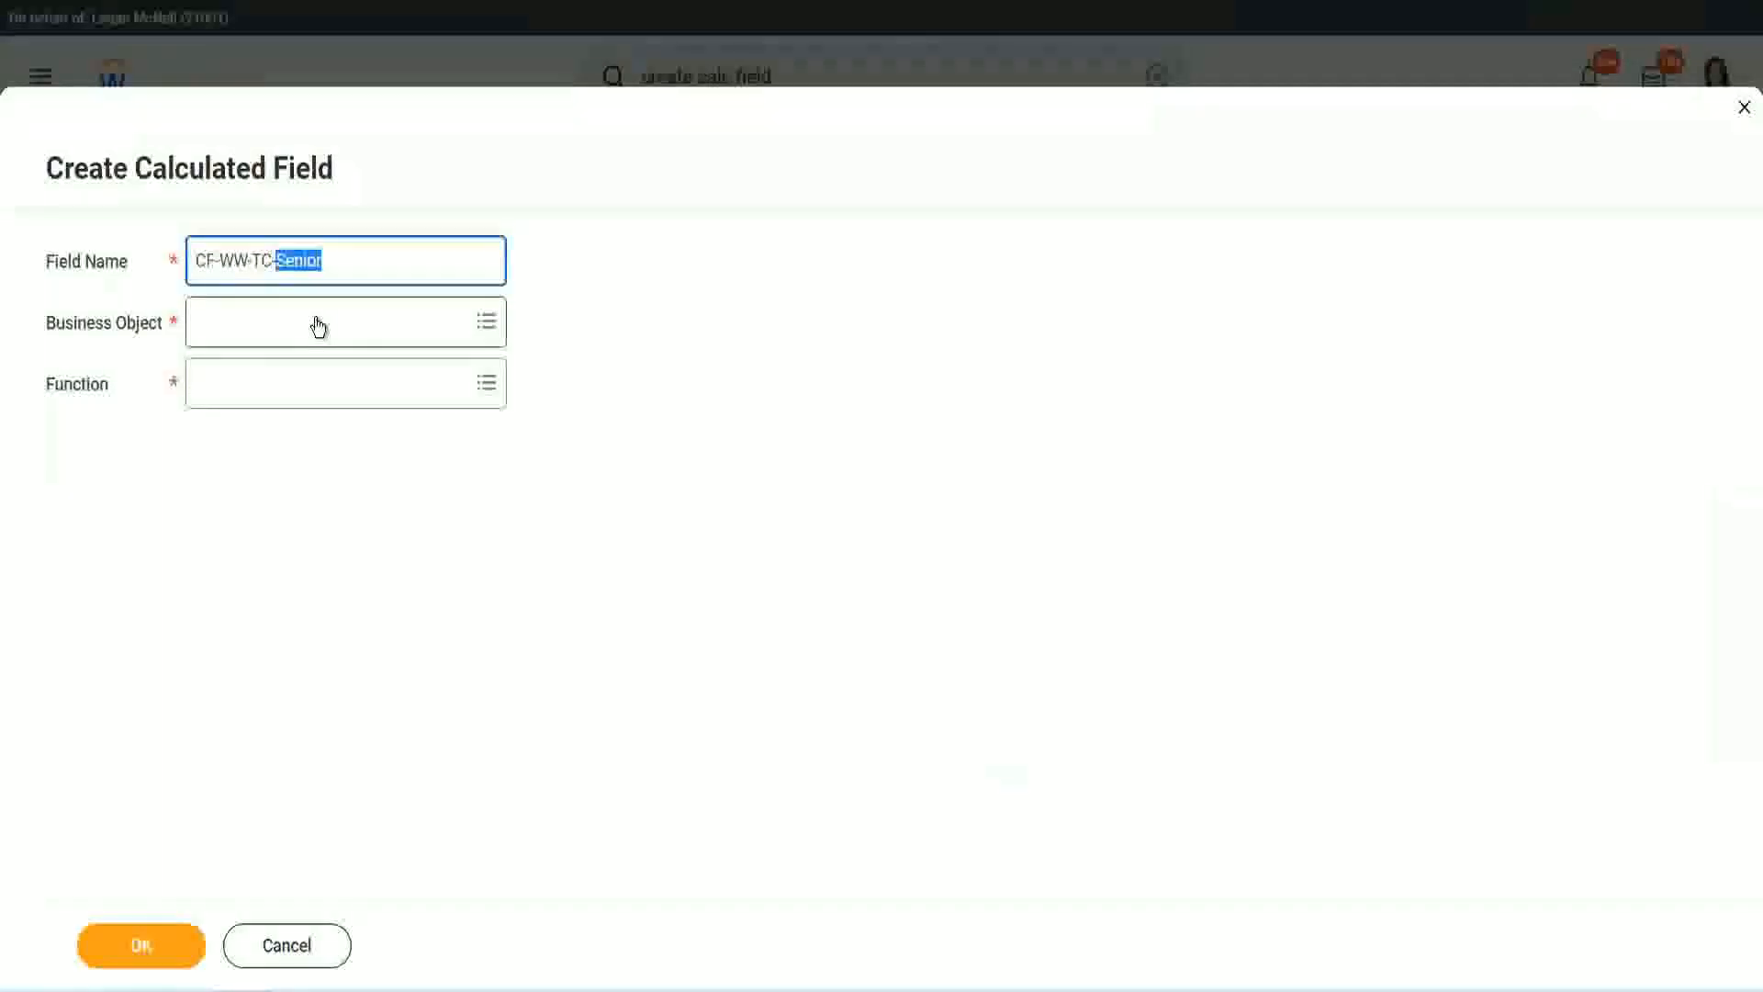
text(Legend)
click(248, 335)
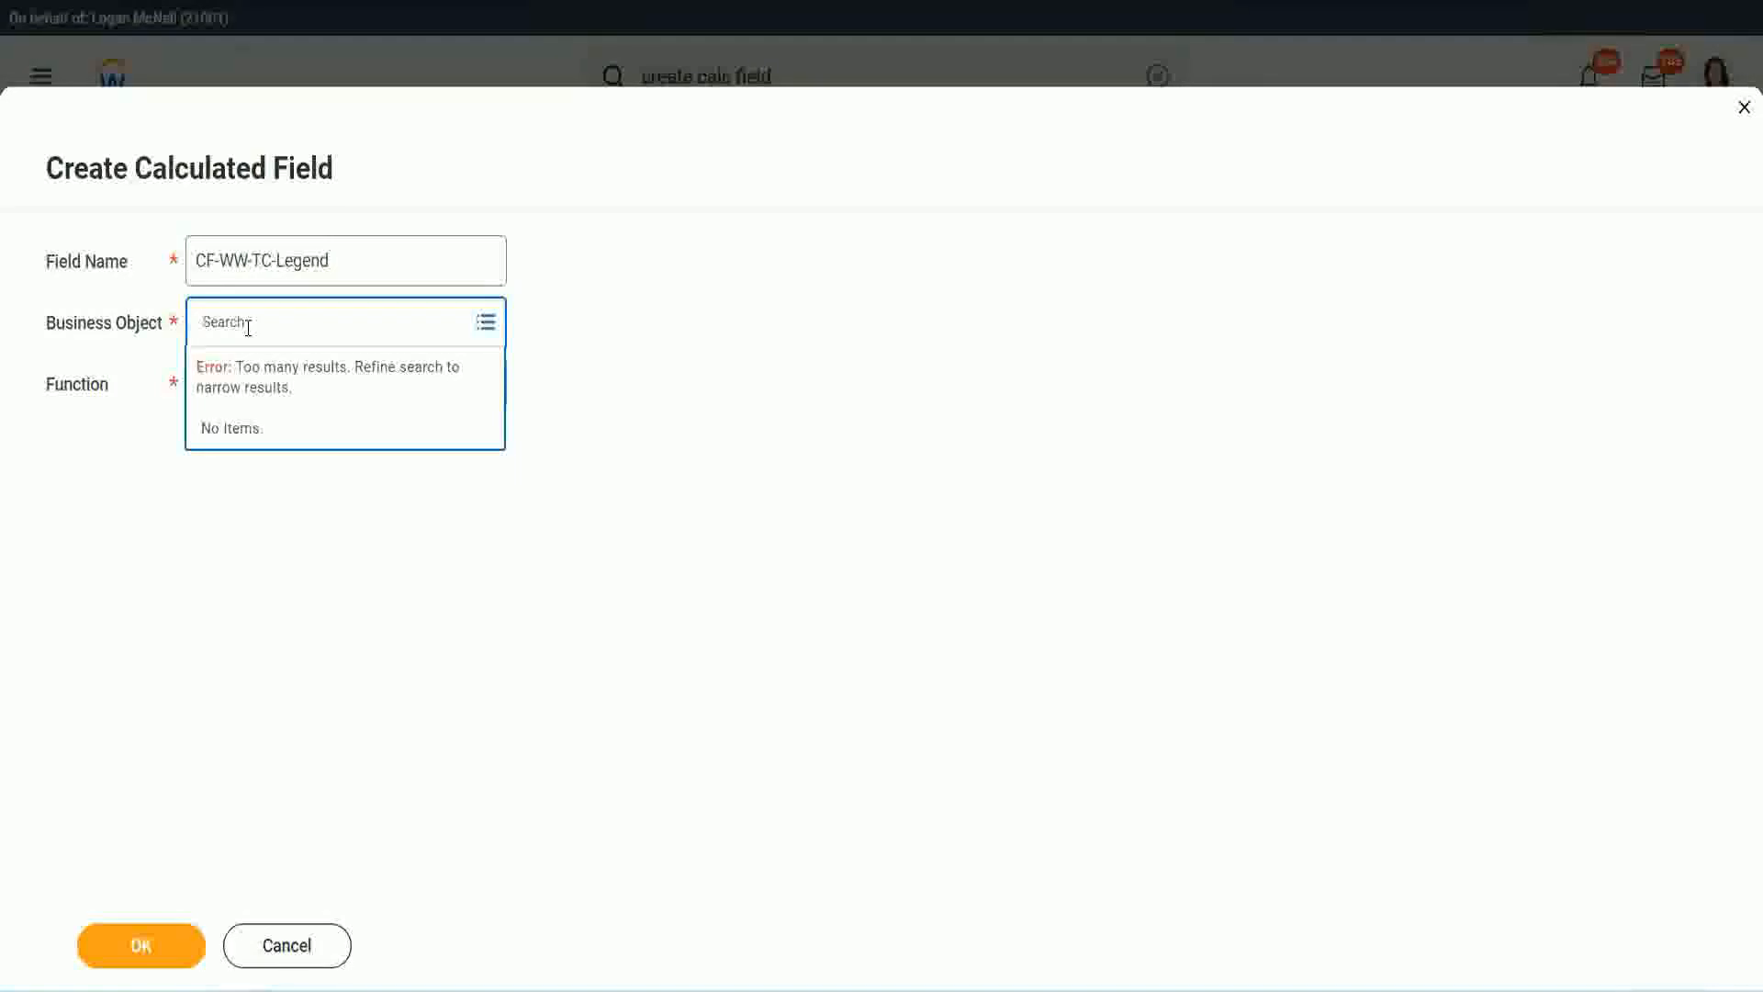
text(Glo)
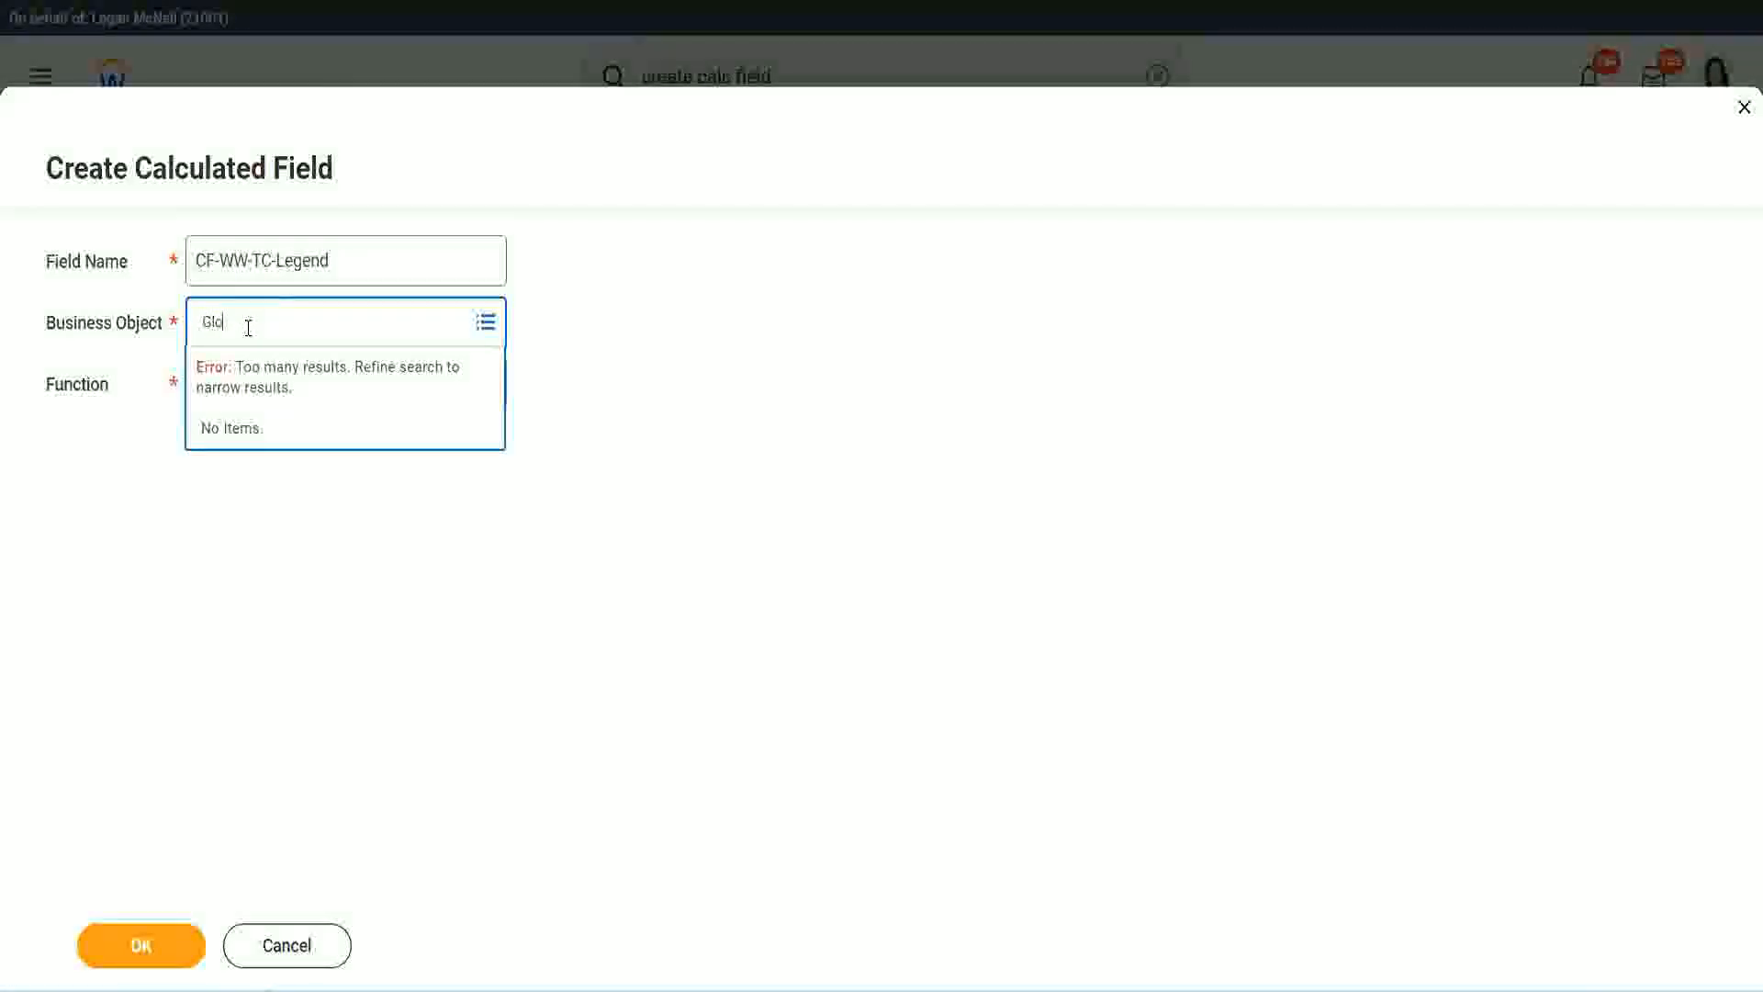
text(bal)
key(Return)
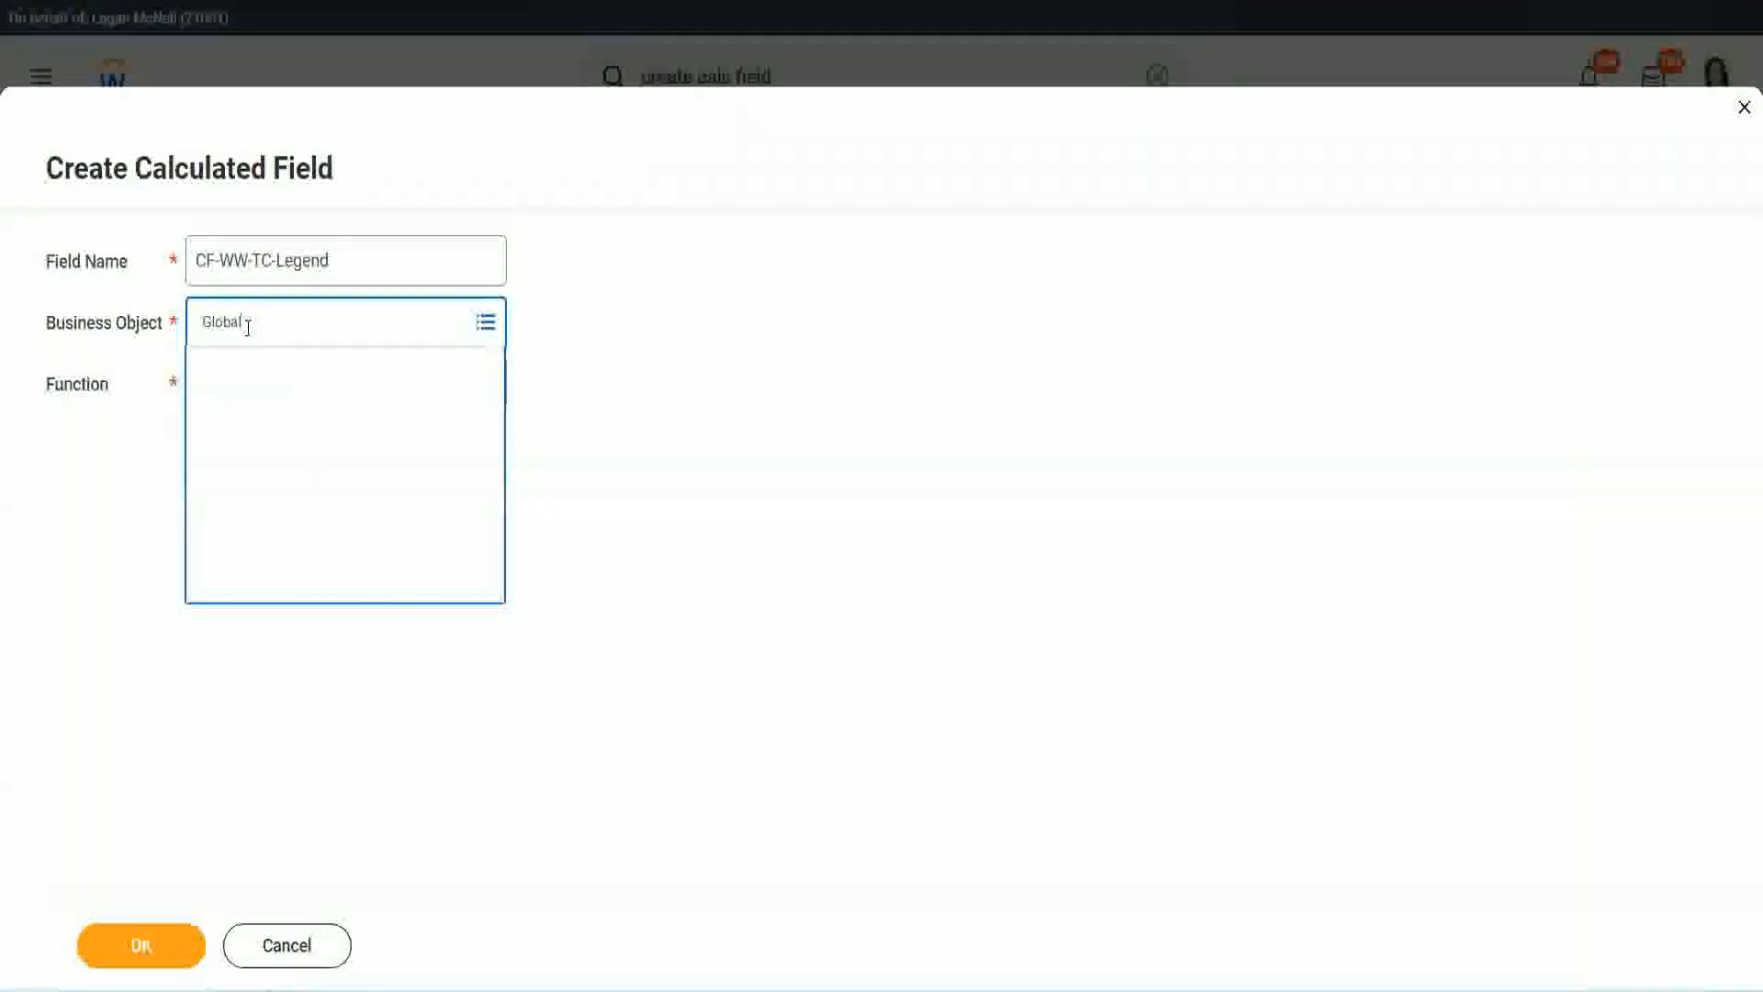
click(261, 424)
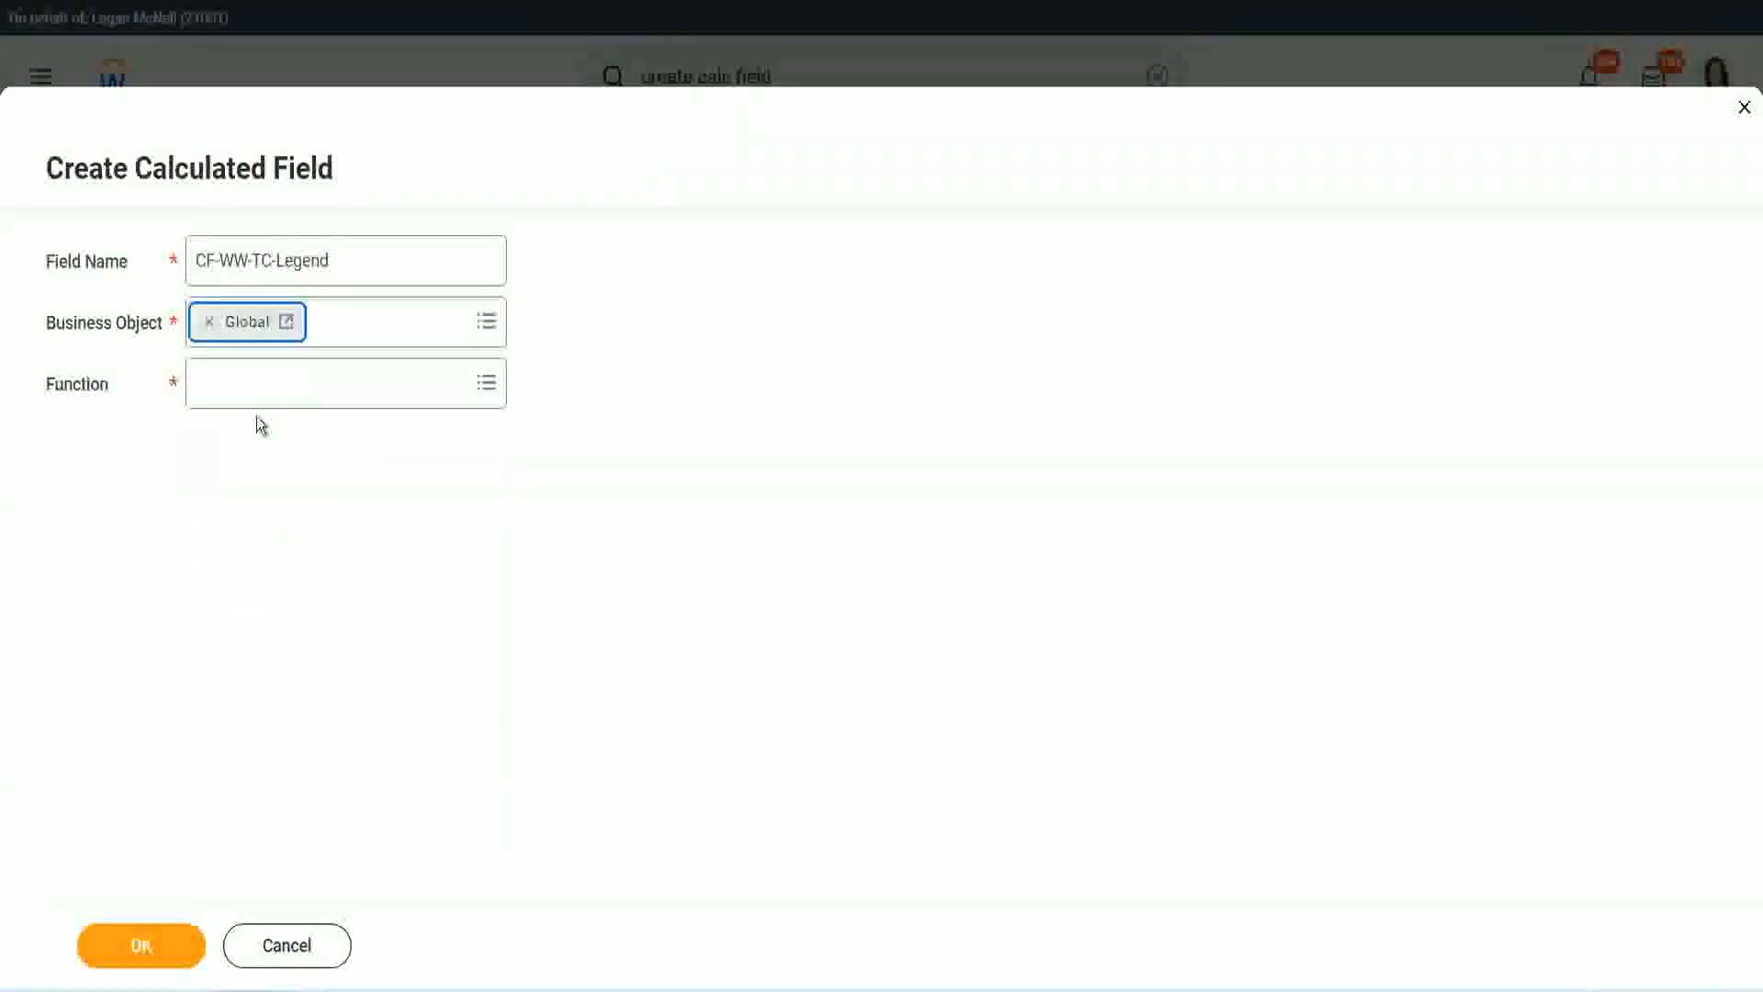
Choose the Text Constant function, enter Legend as the constant and save it as the fourth row's return value.
click(253, 383)
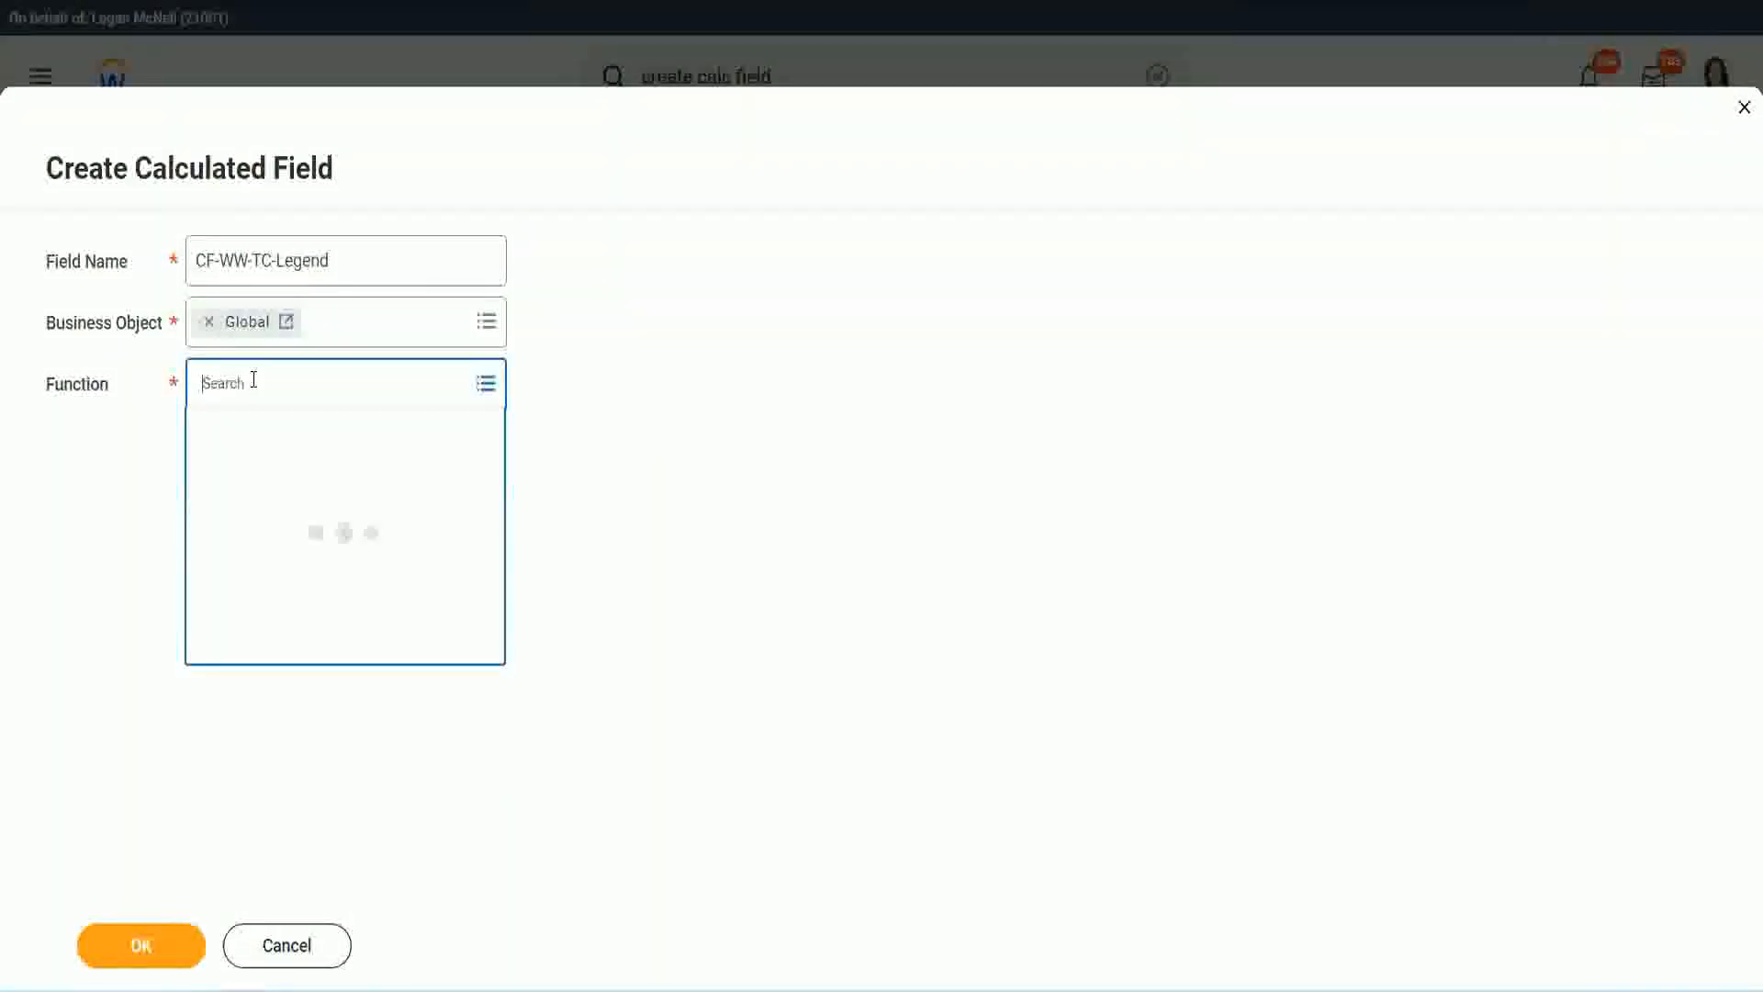
text(tc)
key(Return)
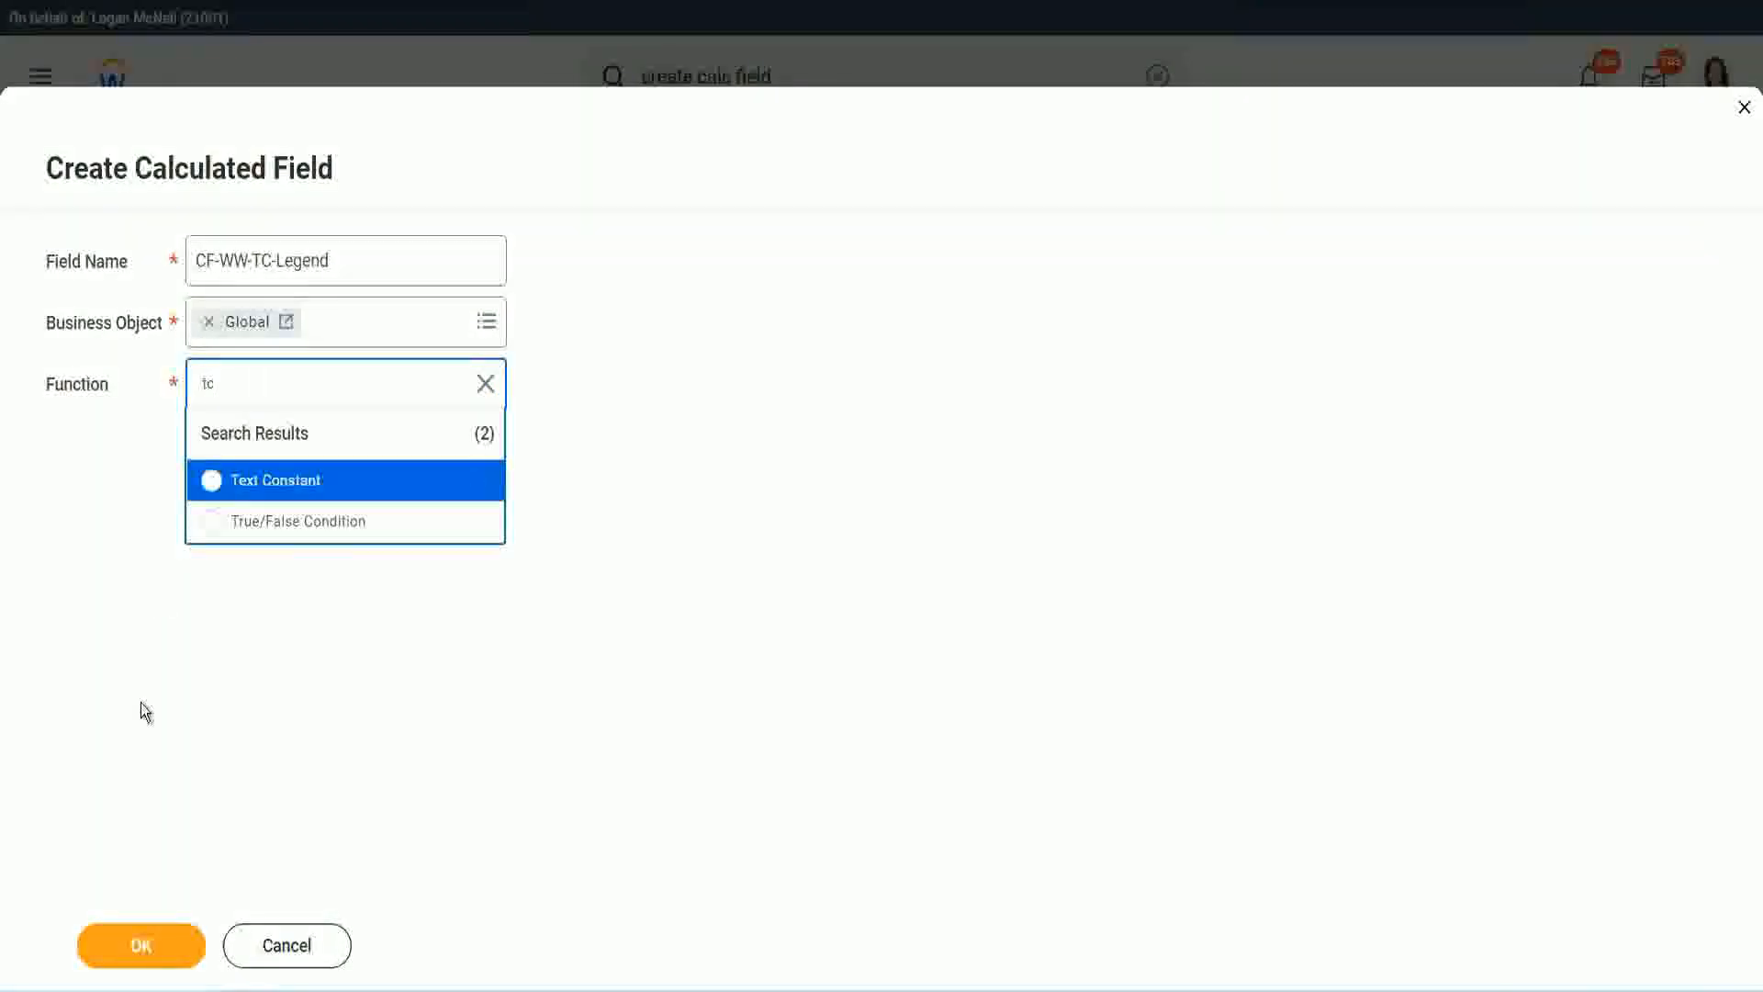
click(305, 494)
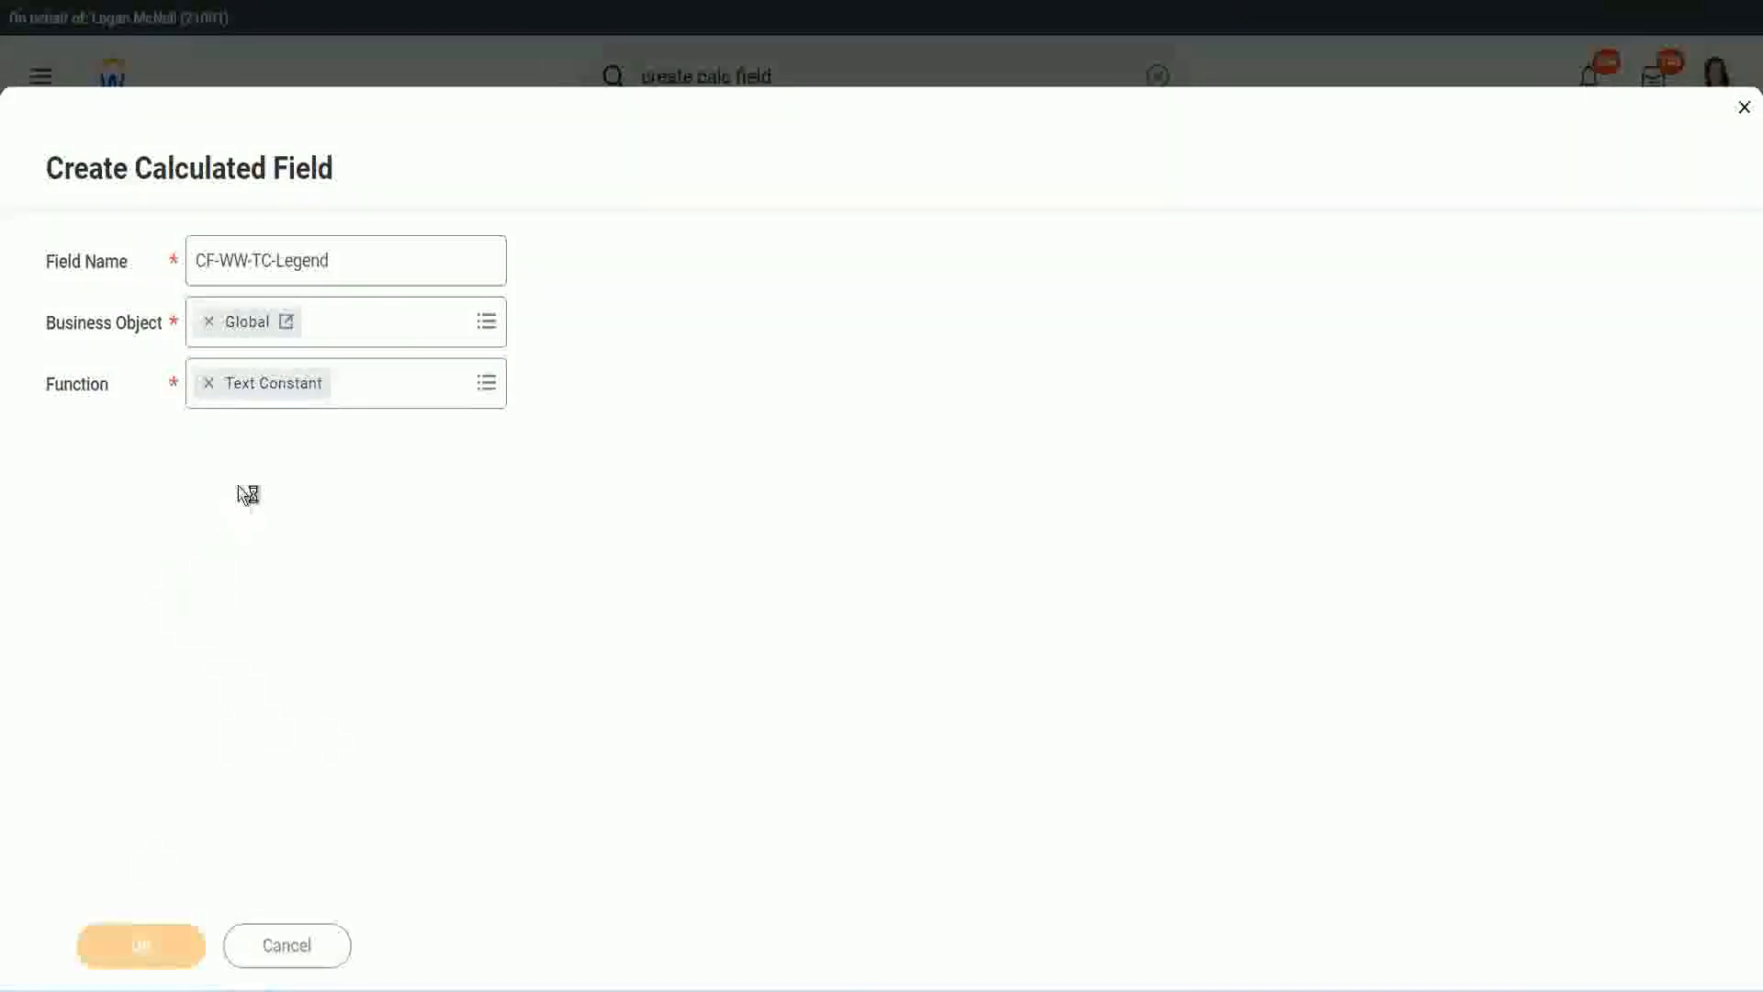
click(224, 518)
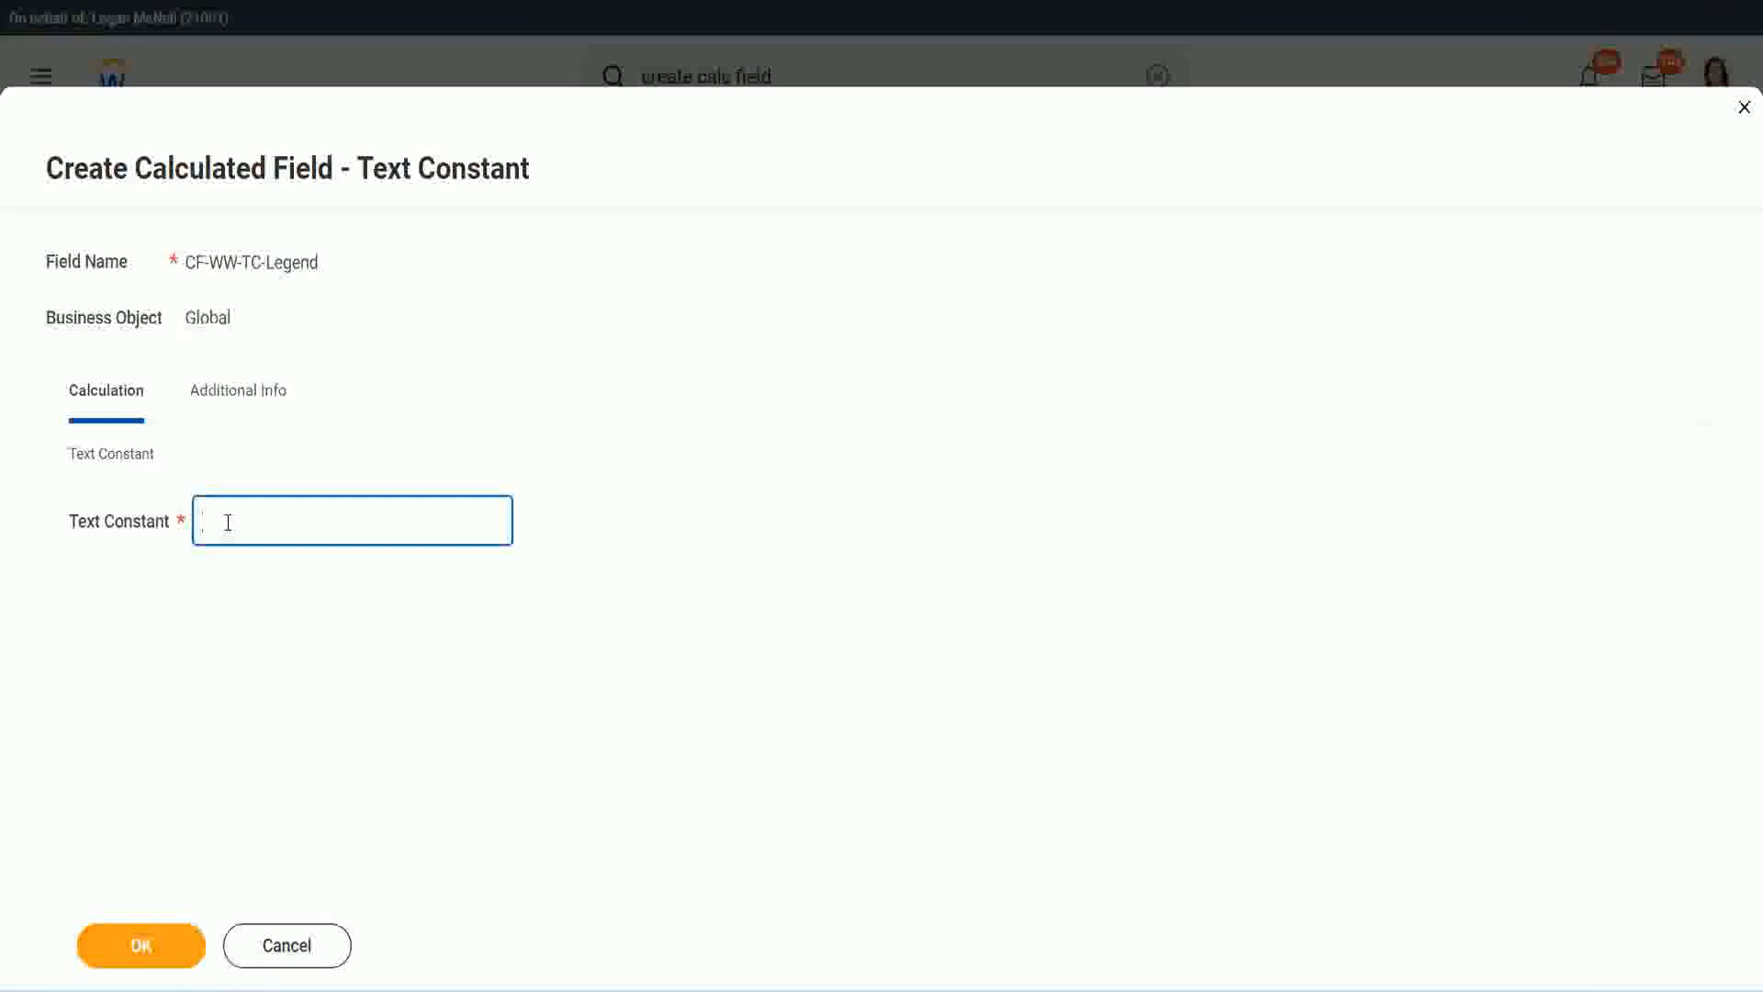
text(Legend)
click(144, 945)
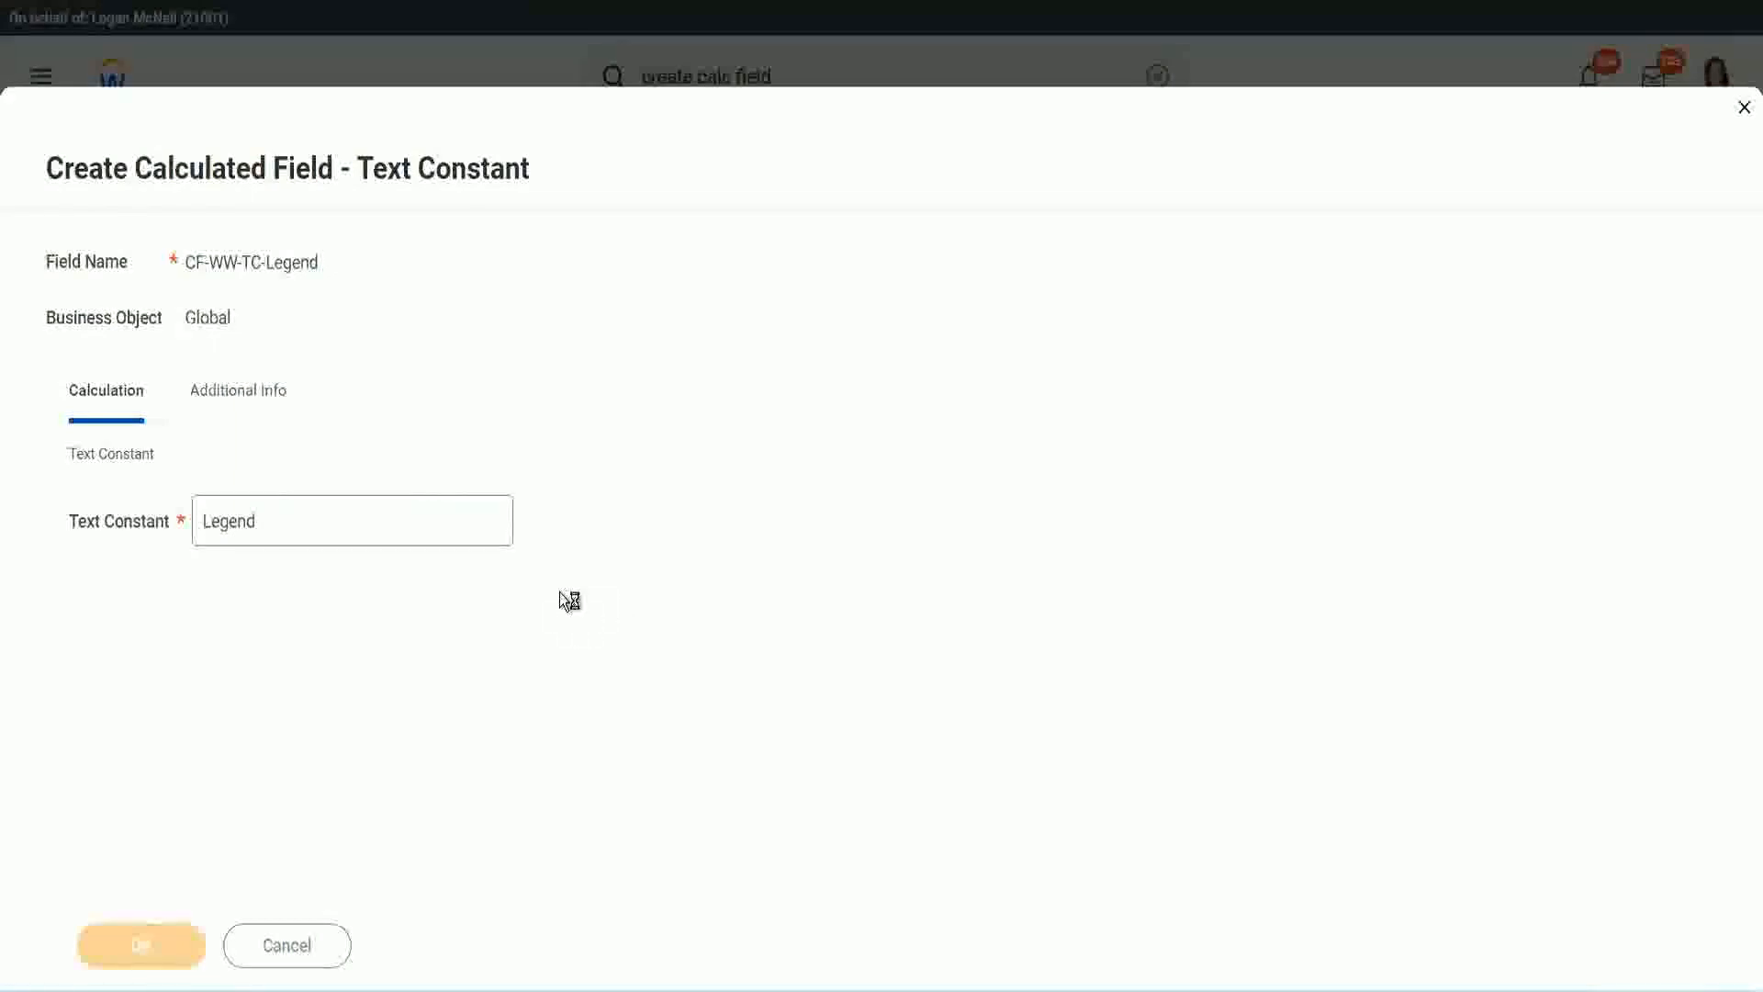
Review the field type, conditions and return values, and save the Evaluate Expression calculated field.
scroll(933, 492, down, 3)
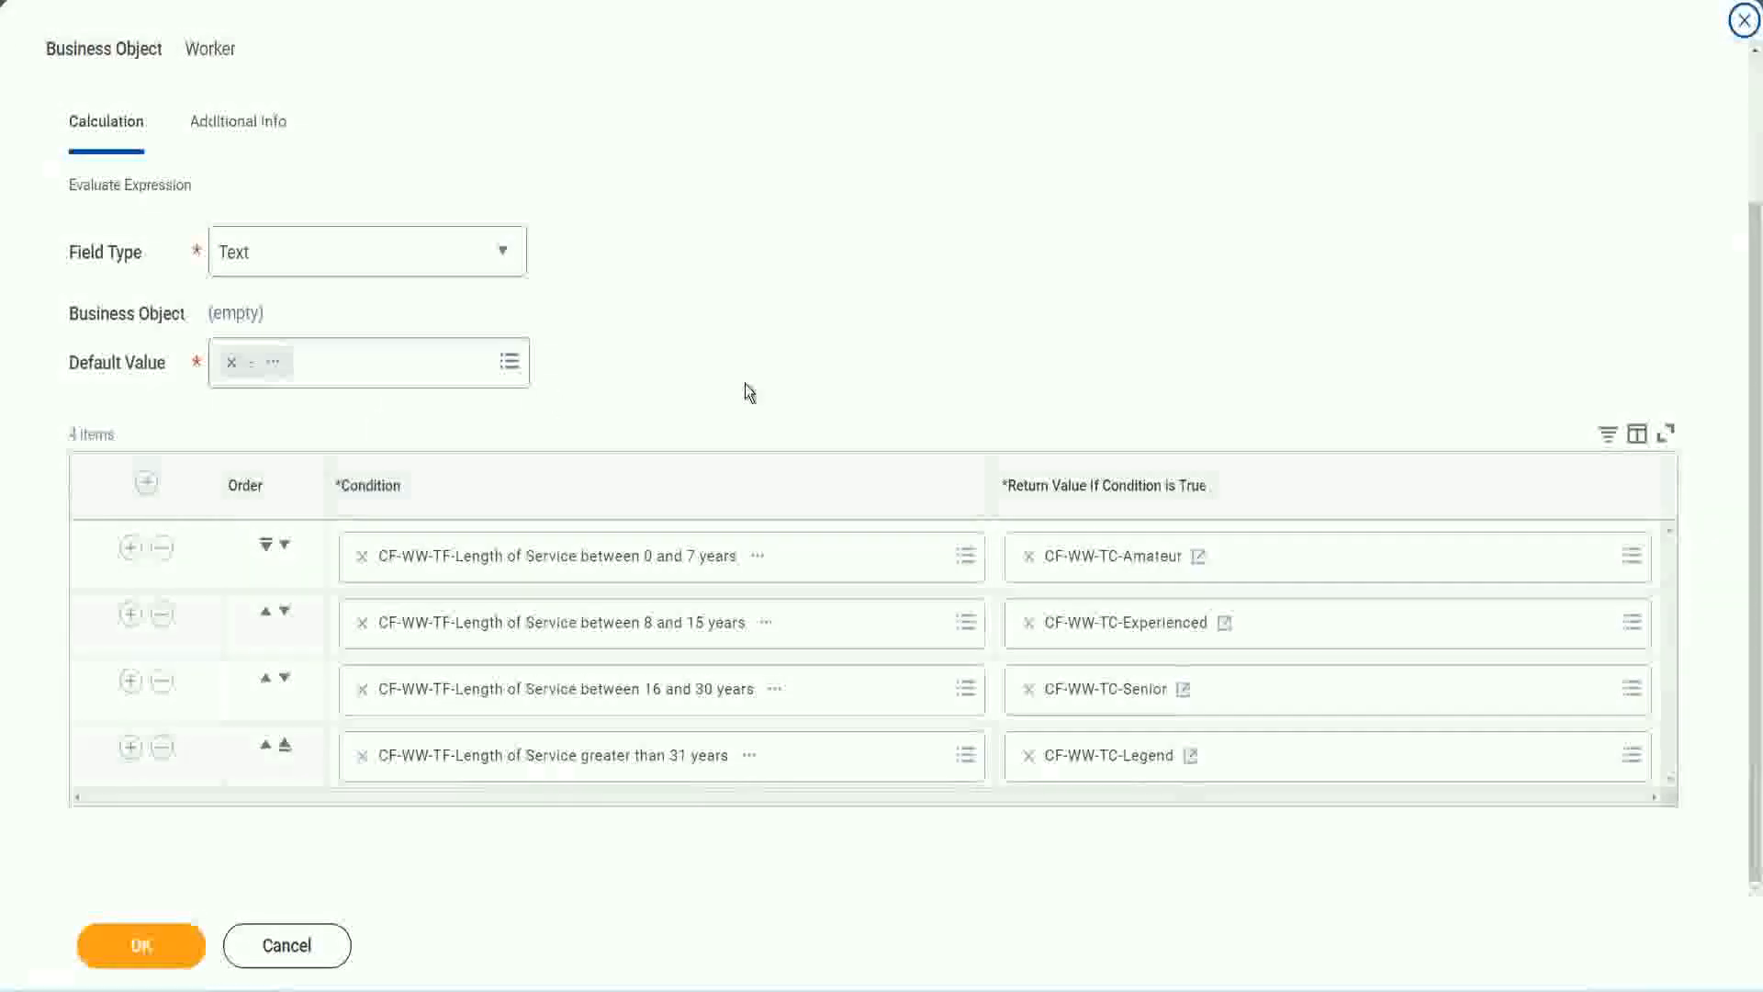
scroll(746, 367, up, 1)
scroll(745, 367, up, 1)
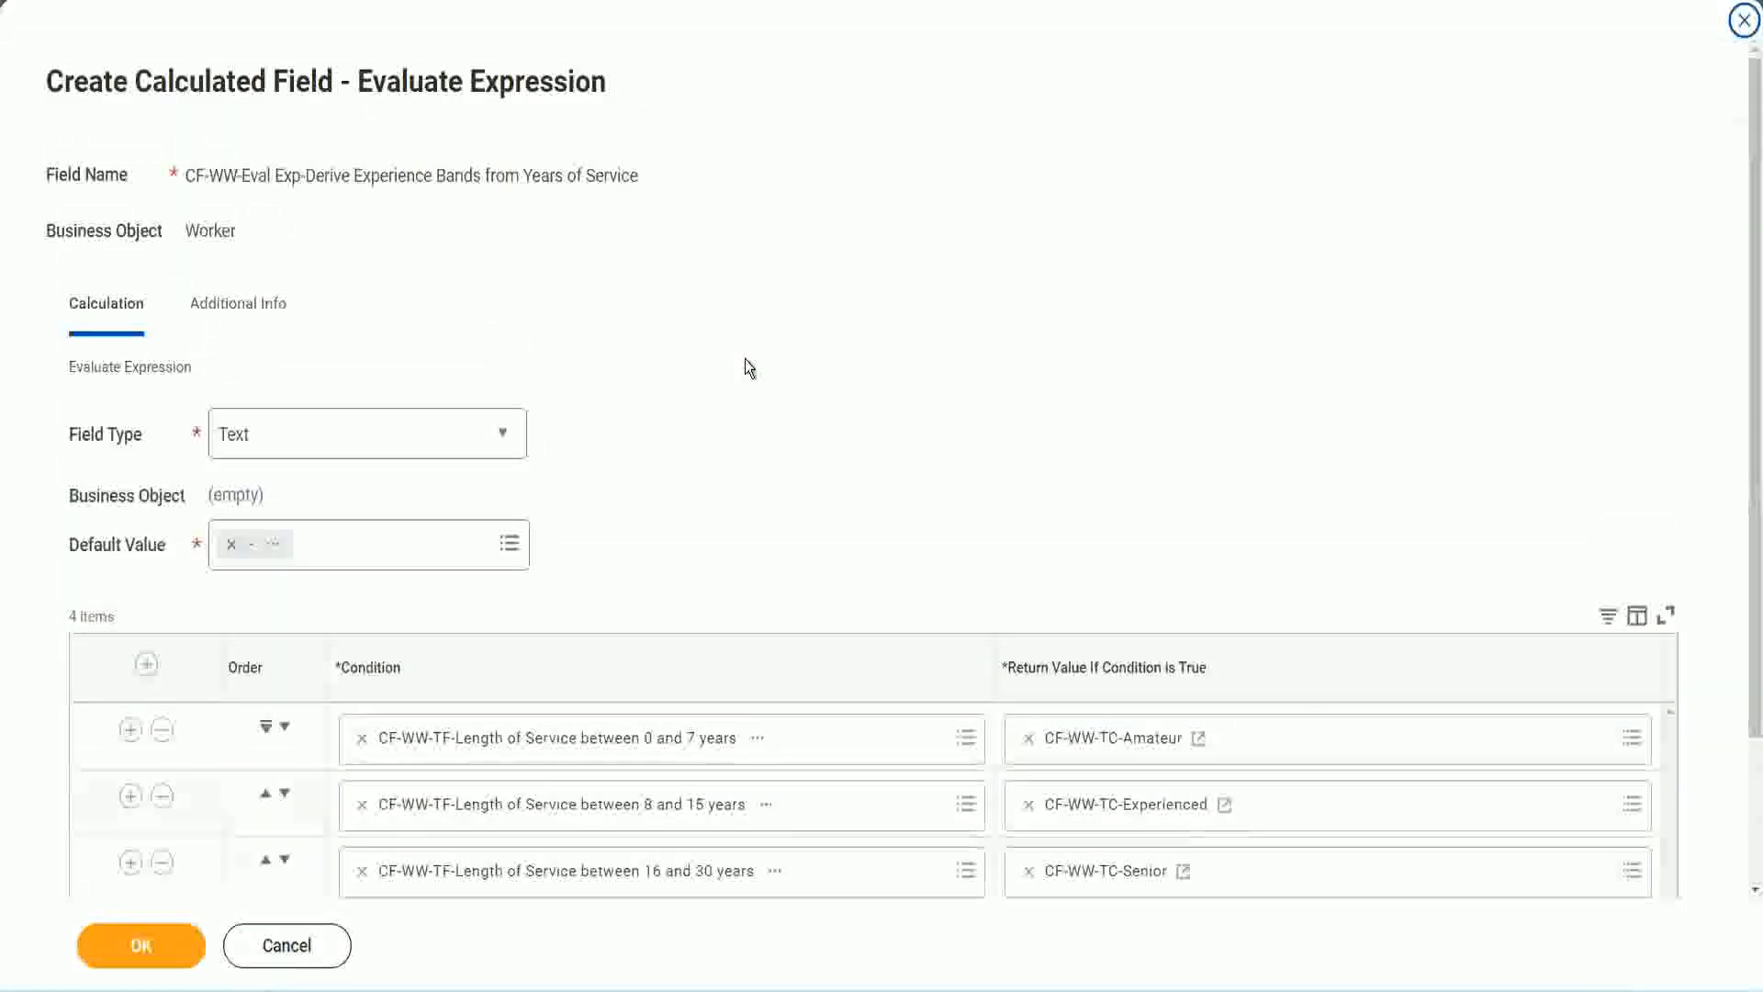
scroll(746, 367, down, 2)
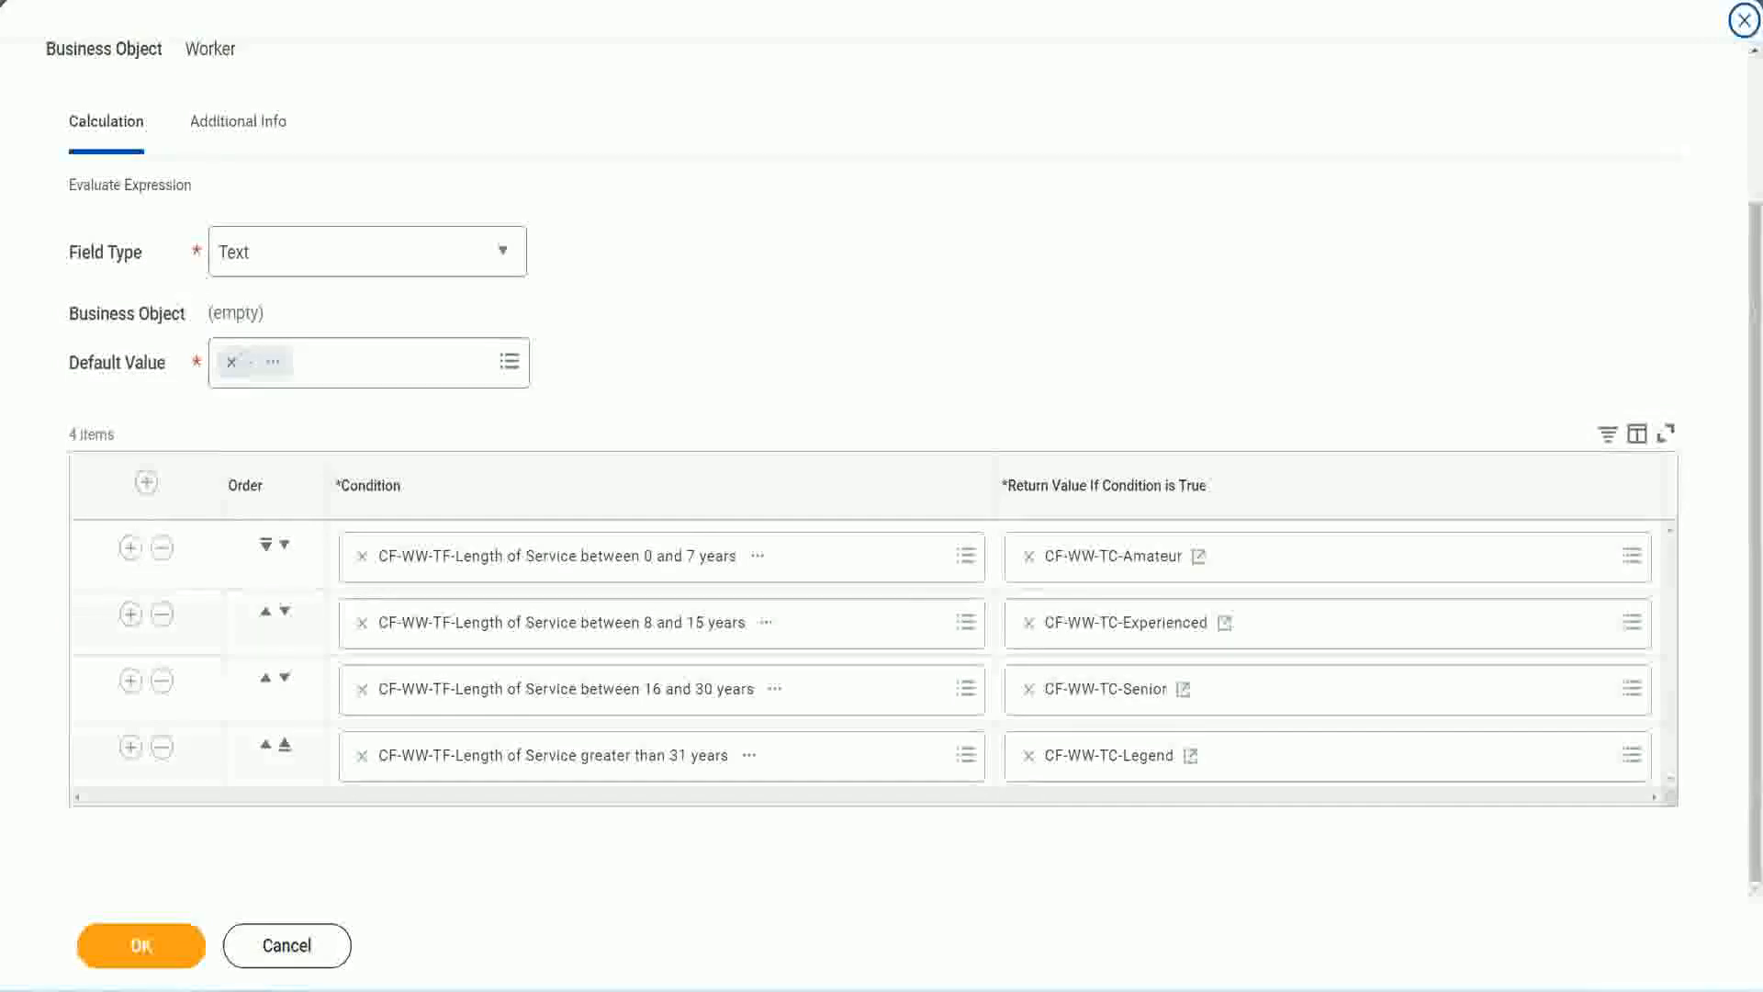
drag(1129, 259, 1143, 444)
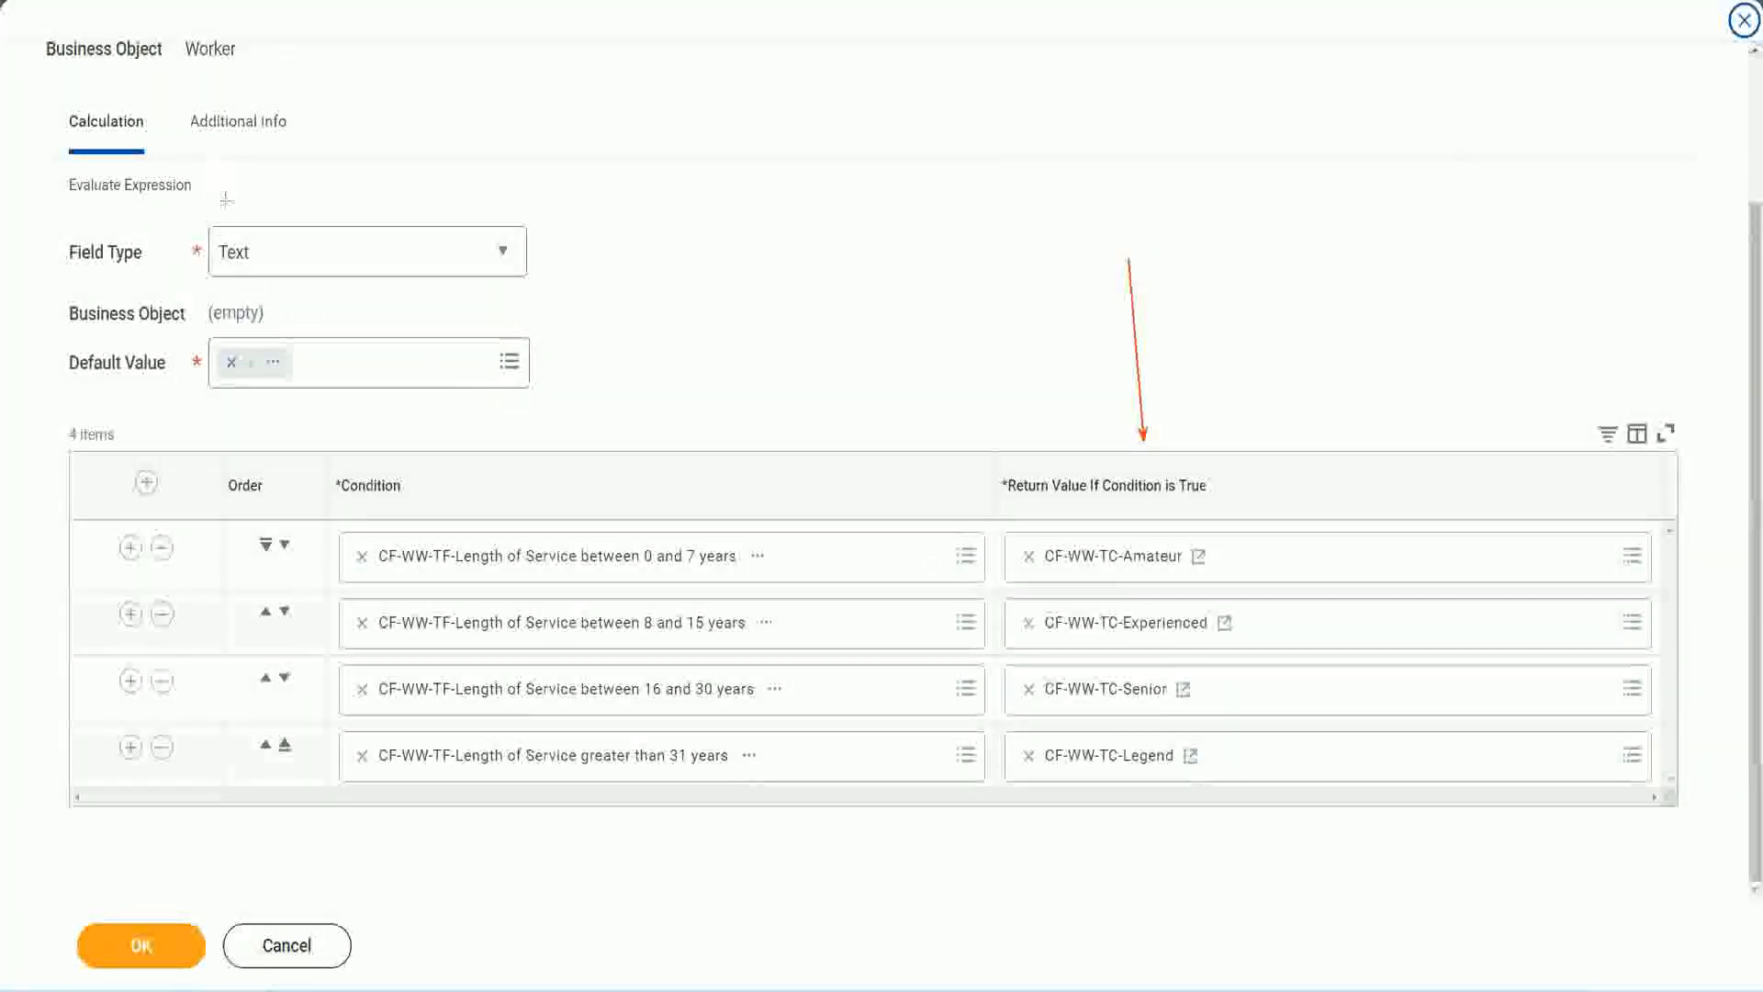
drag(228, 218, 226, 221)
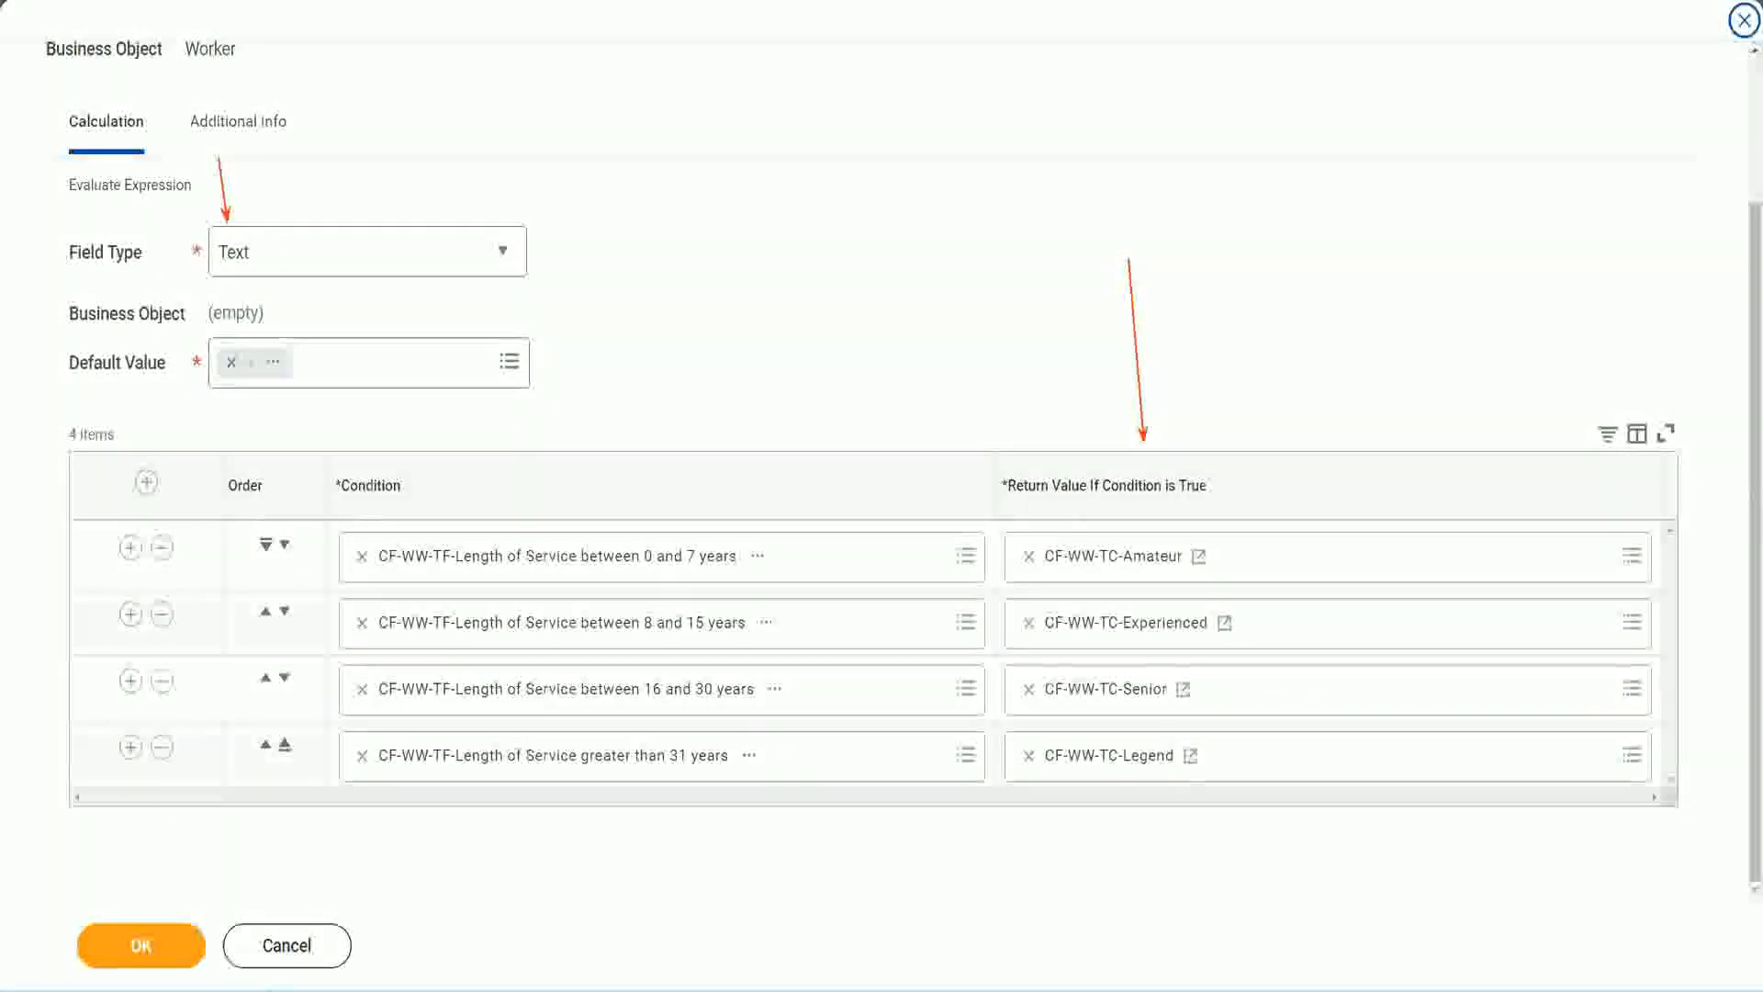
click(152, 940)
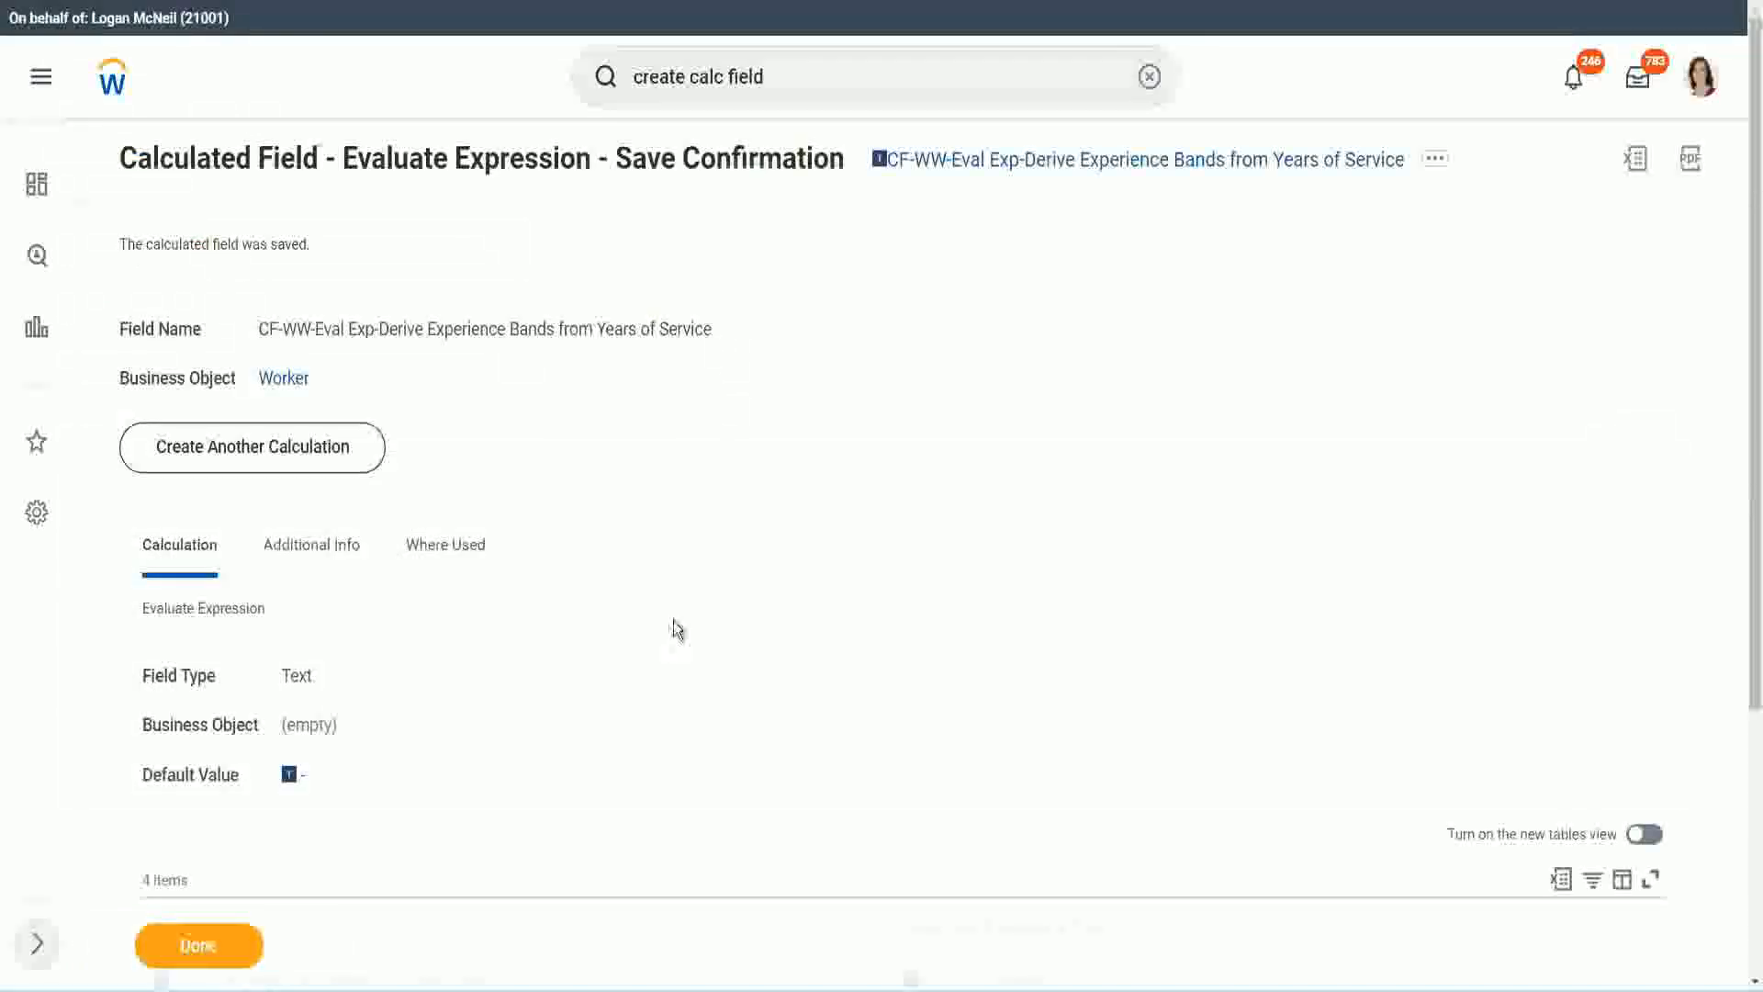
Check the saved experience bands calculated field, copy its name and close the save confirmation.
scroll(674, 619, down, 4)
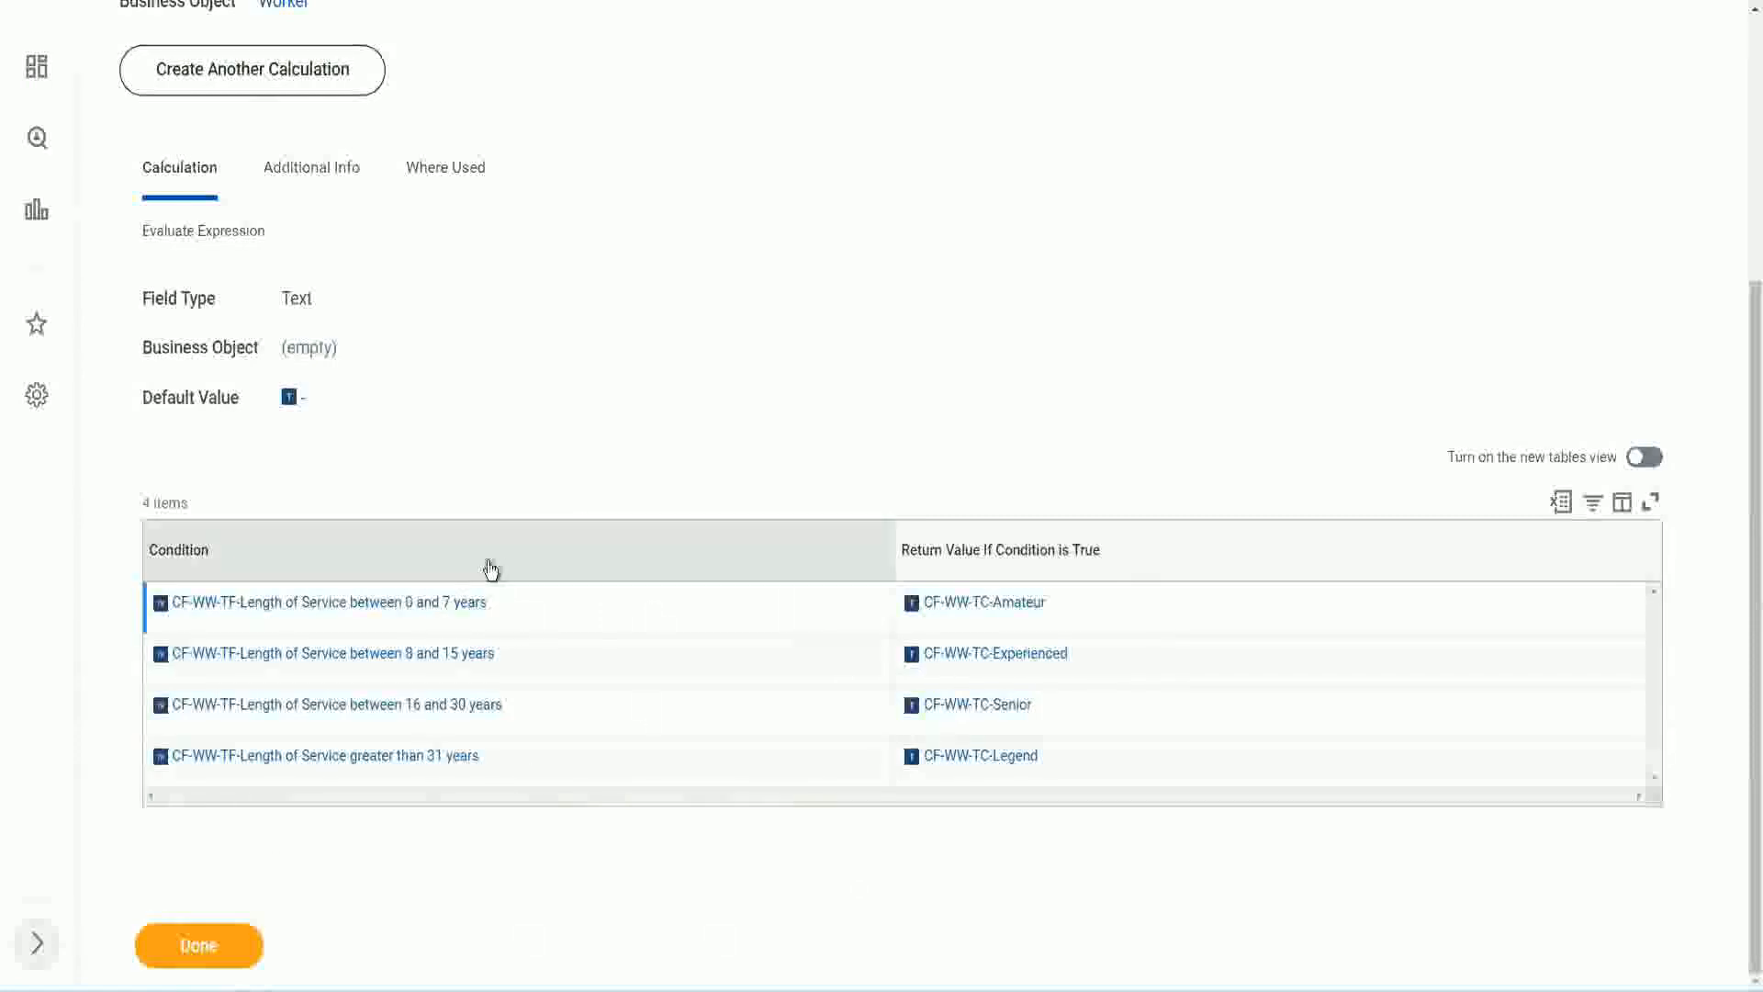
scroll(598, 382, up, 4)
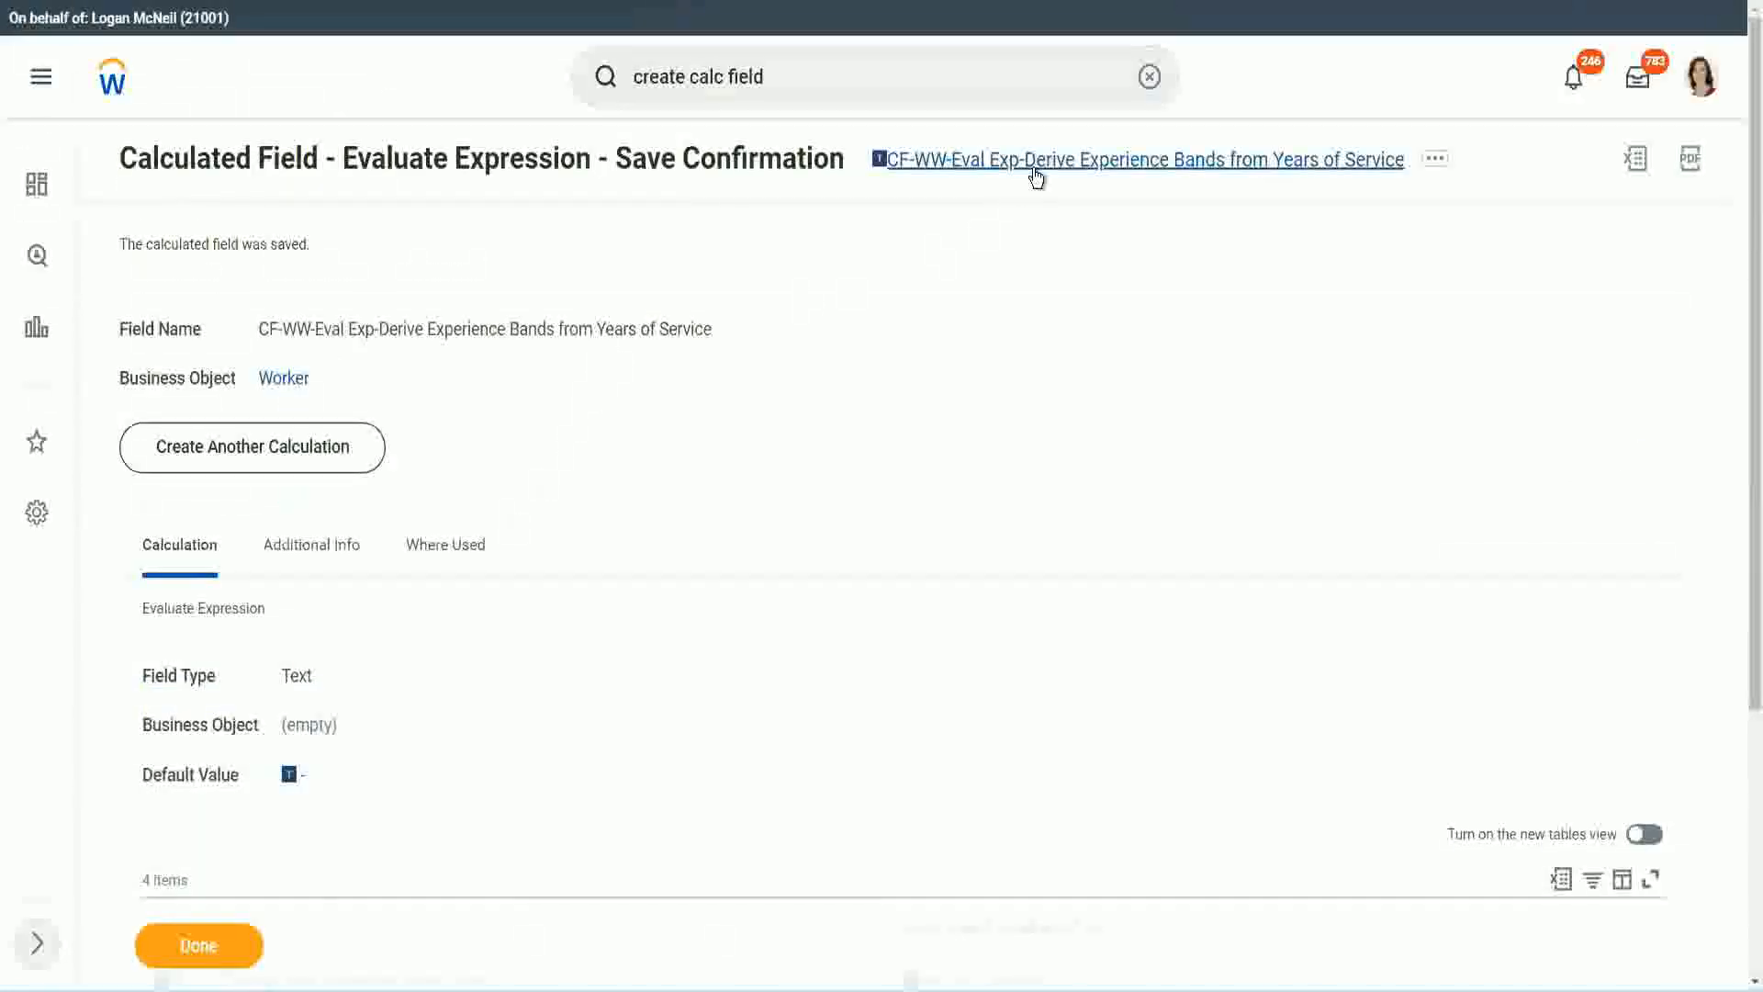
right_click(1035, 173)
click(1087, 275)
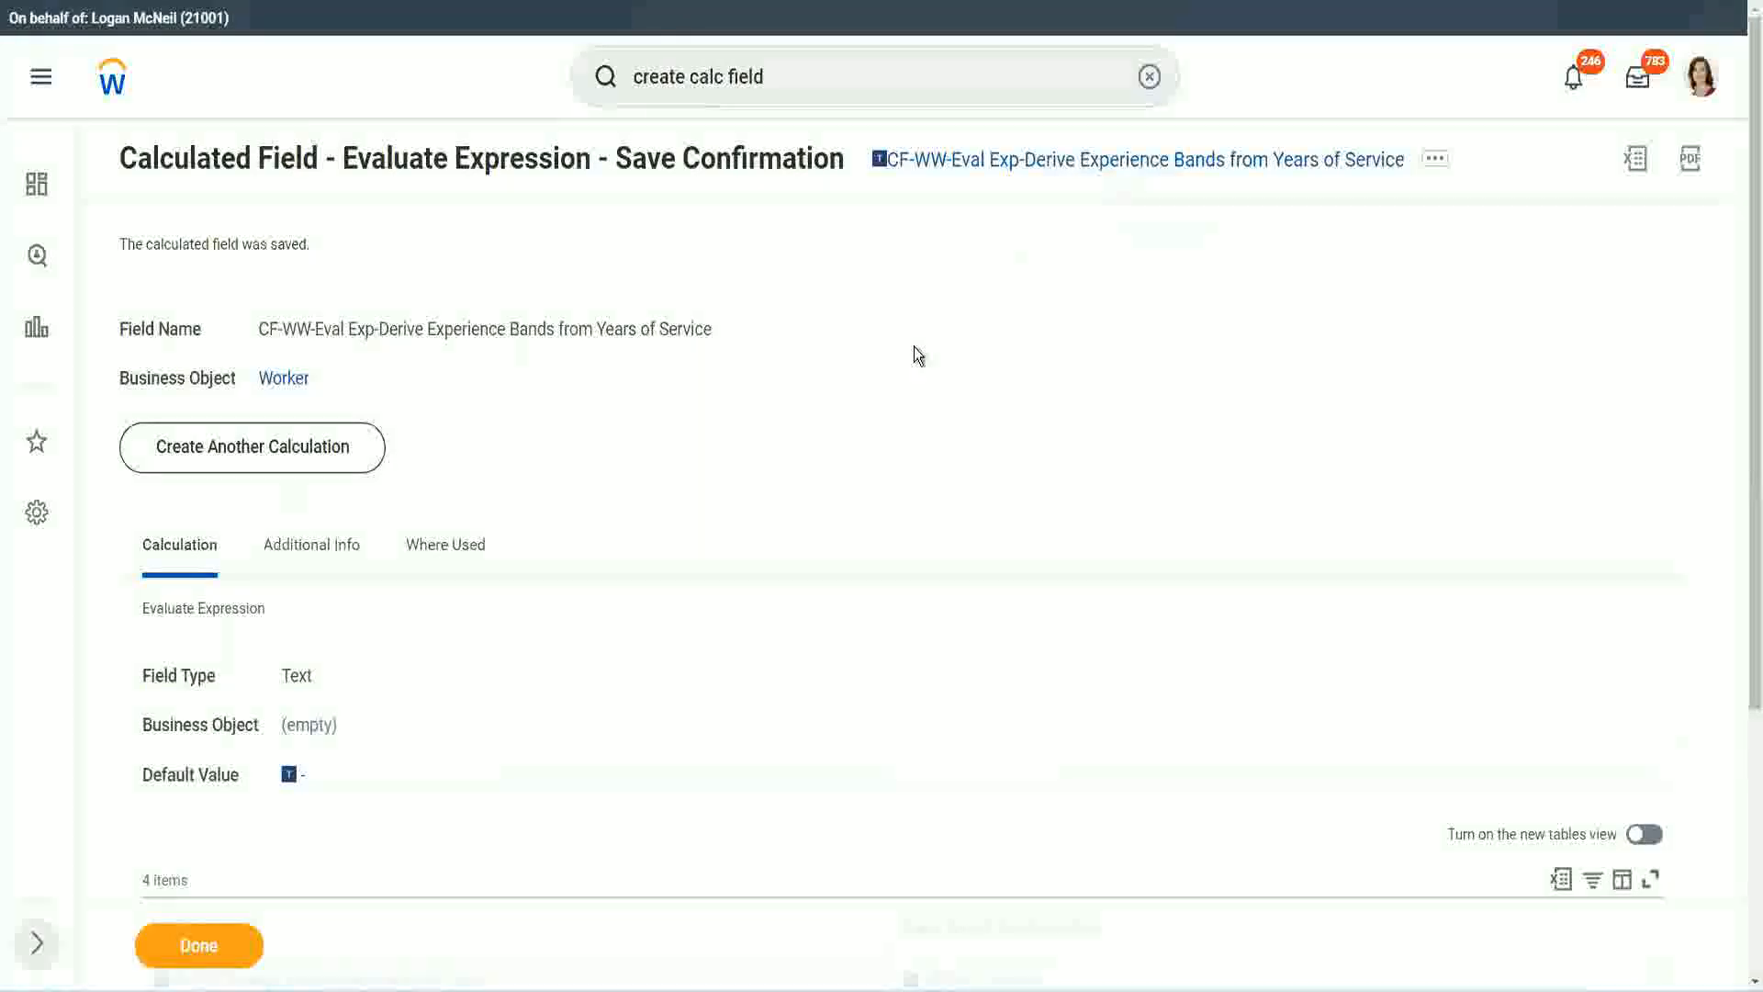
click(196, 951)
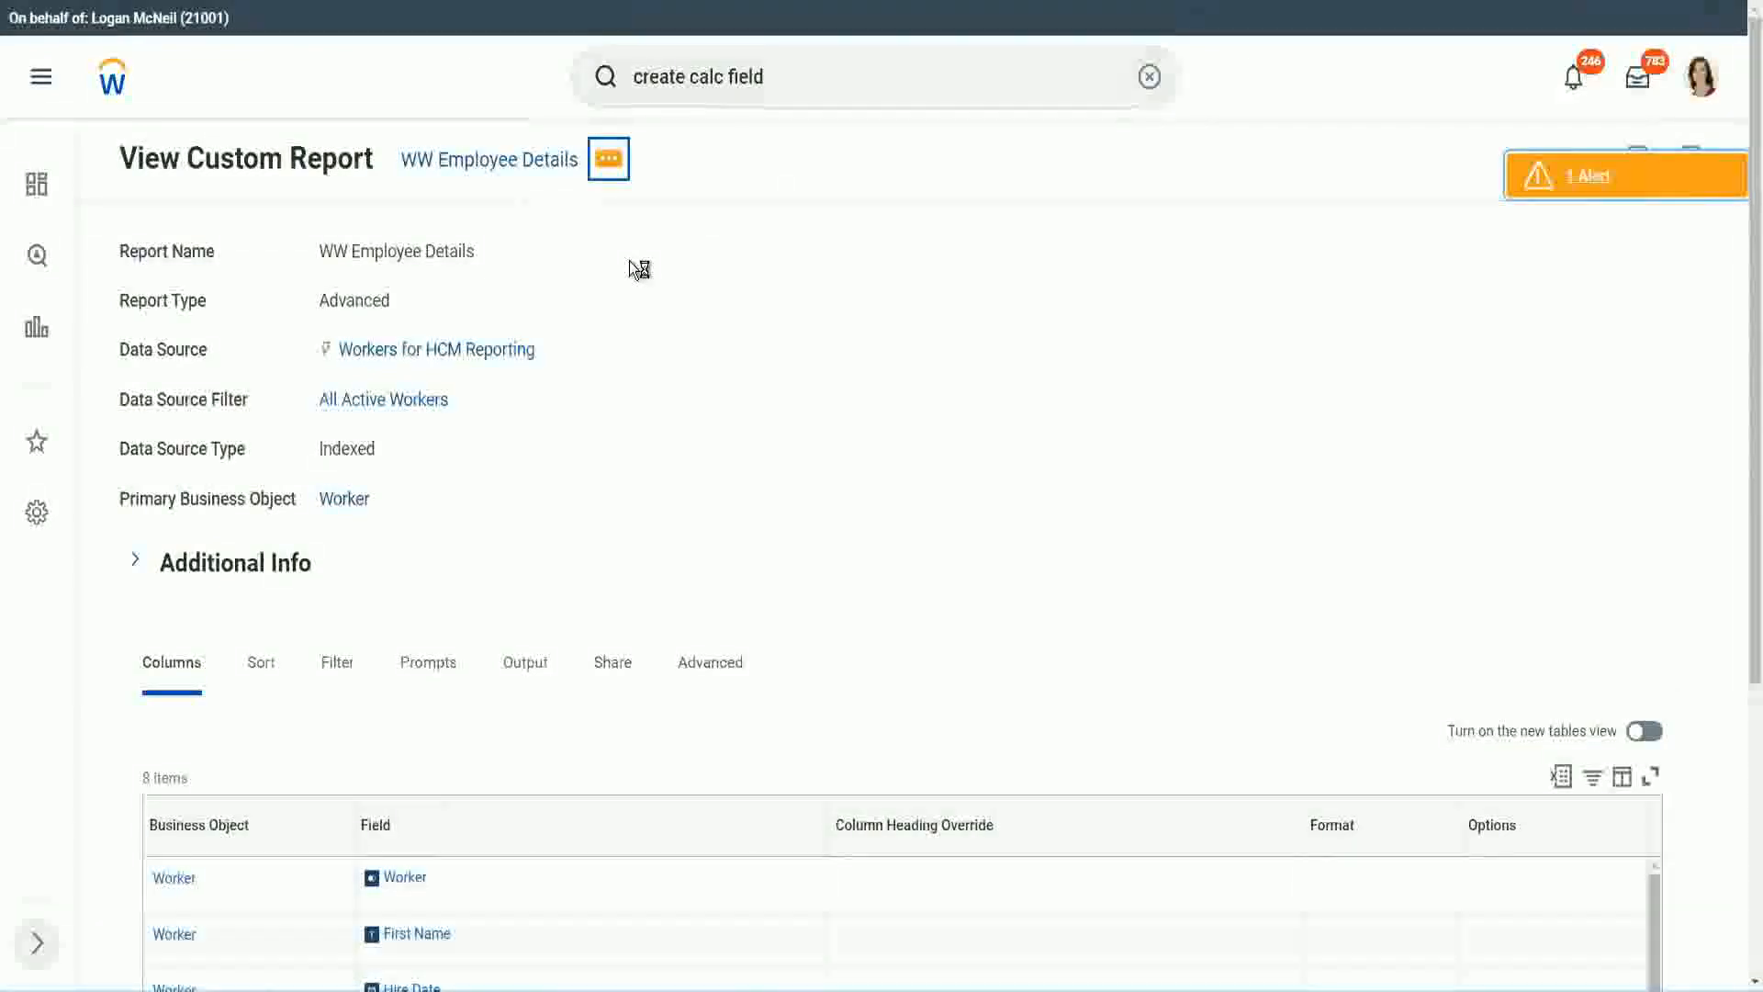
Open the WW Employee Details custom report for editing and replace the Years of Service substring column with a blank Worker row at the end.
mouse_move(716, 265)
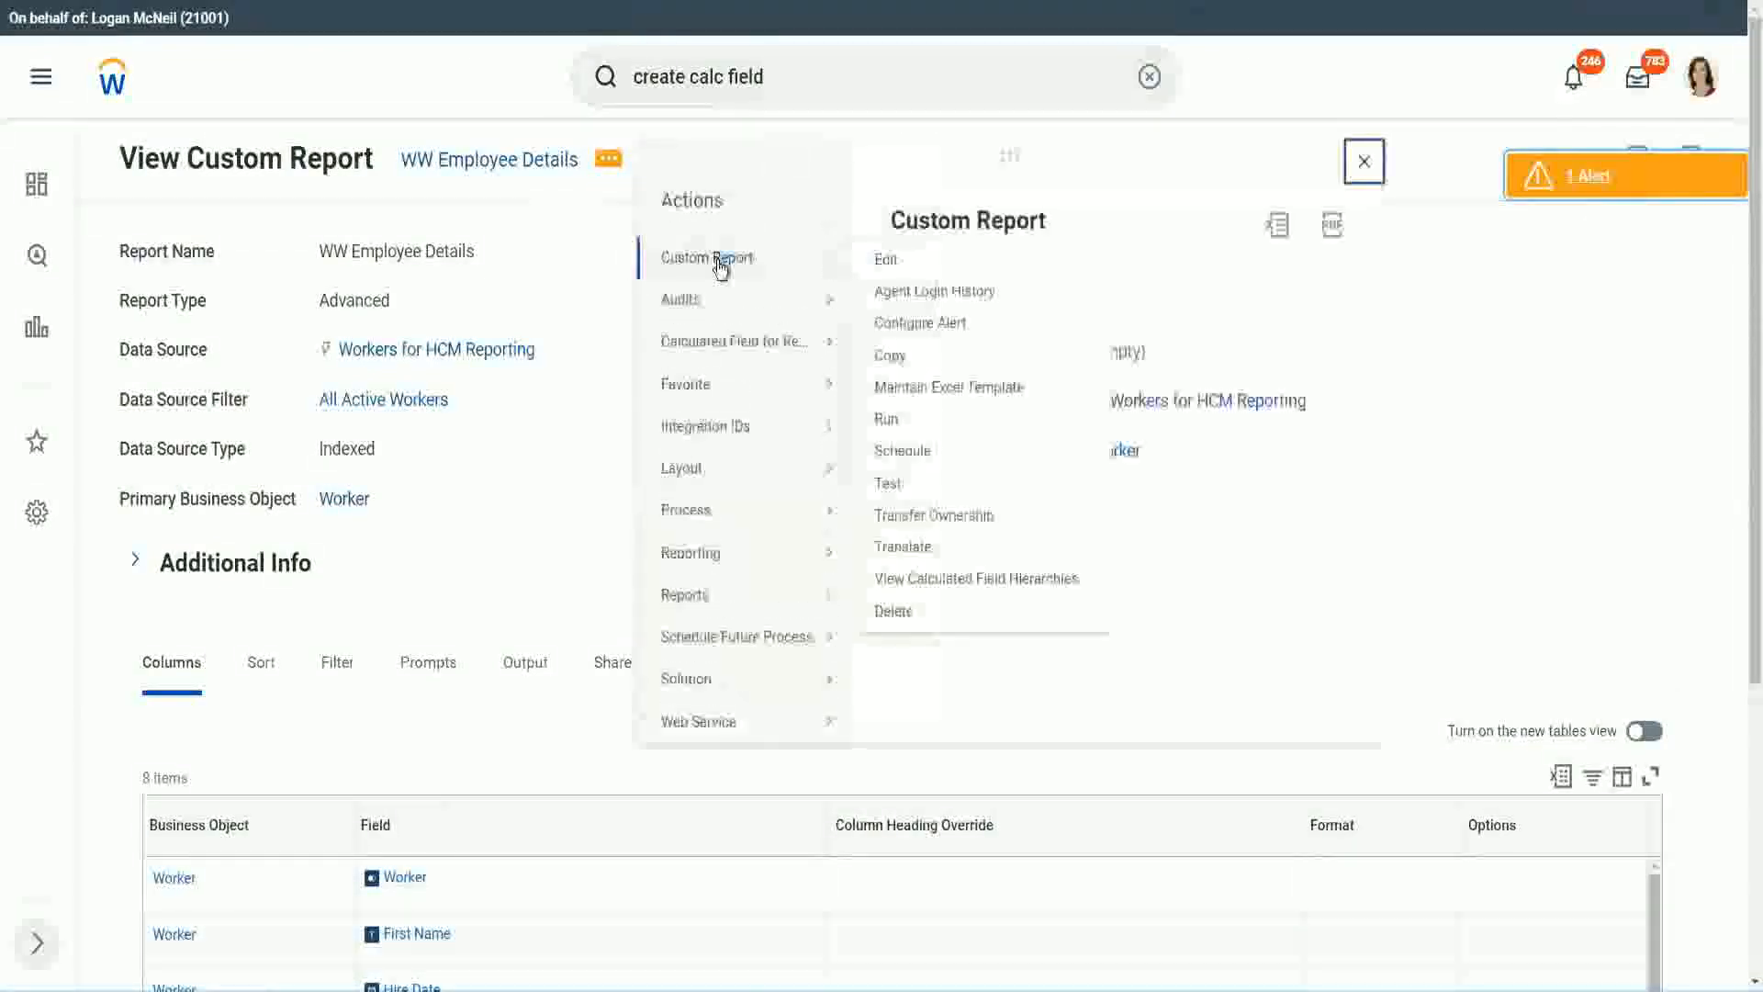
click(895, 266)
scroll(642, 399, down, 5)
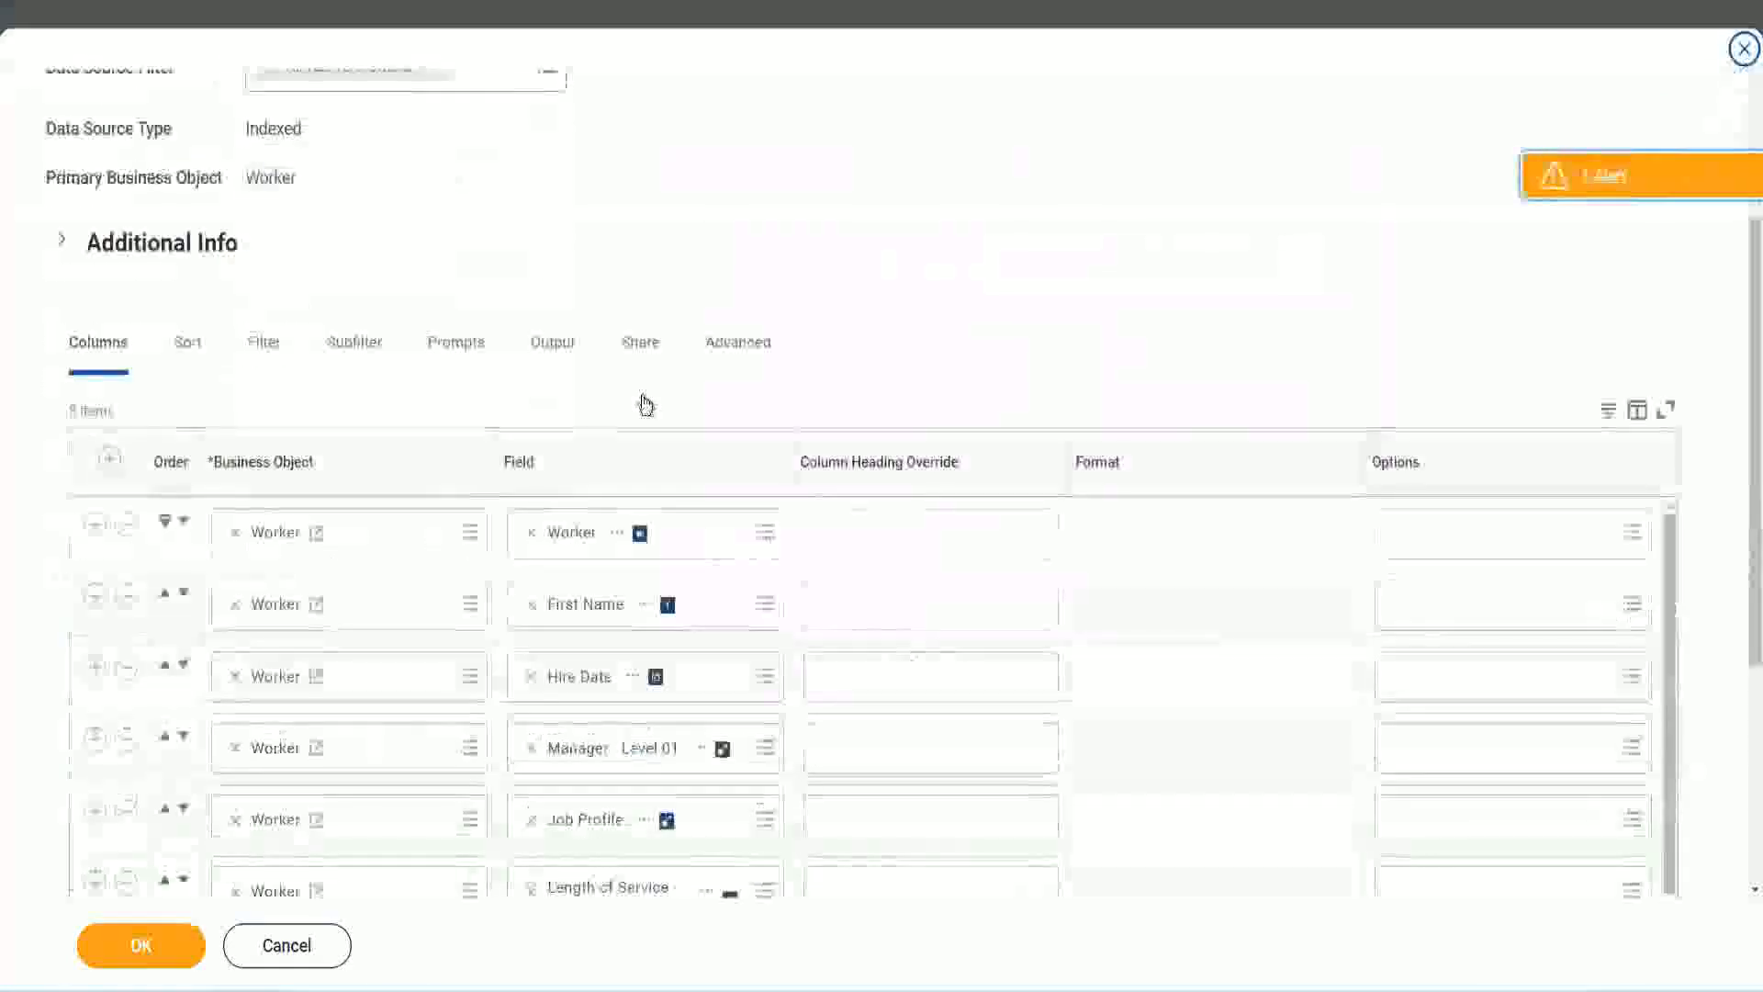
scroll(646, 405, down, 2)
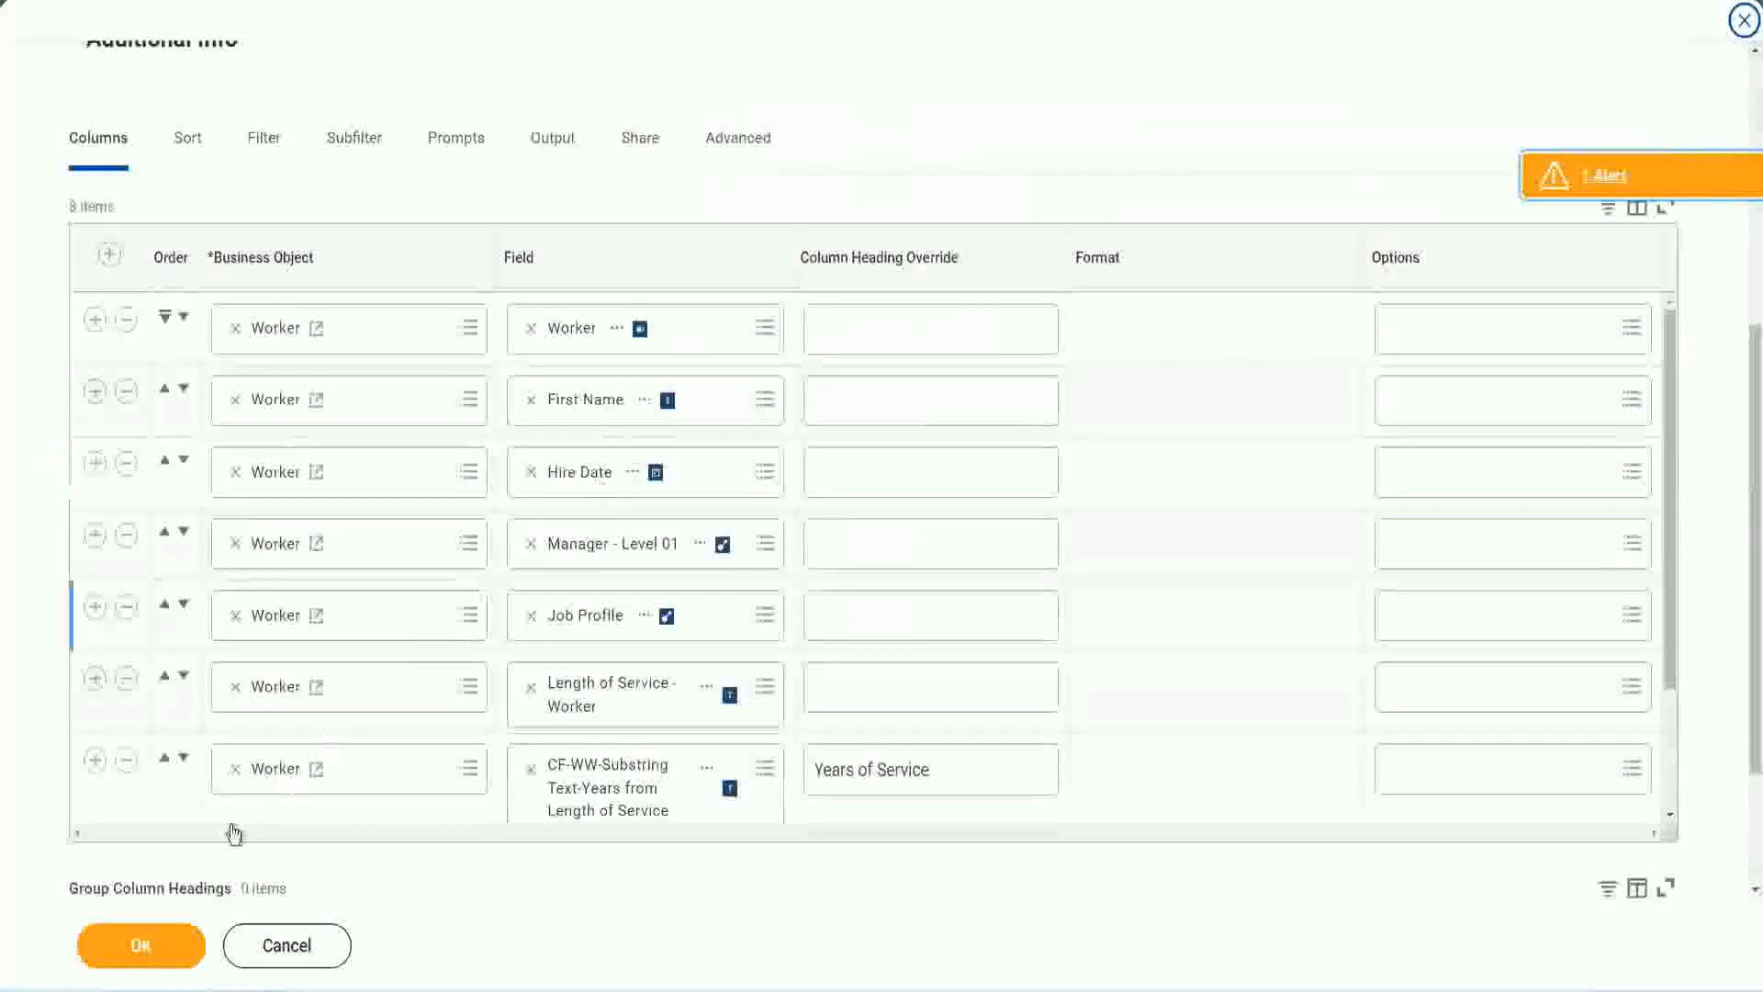
click(94, 761)
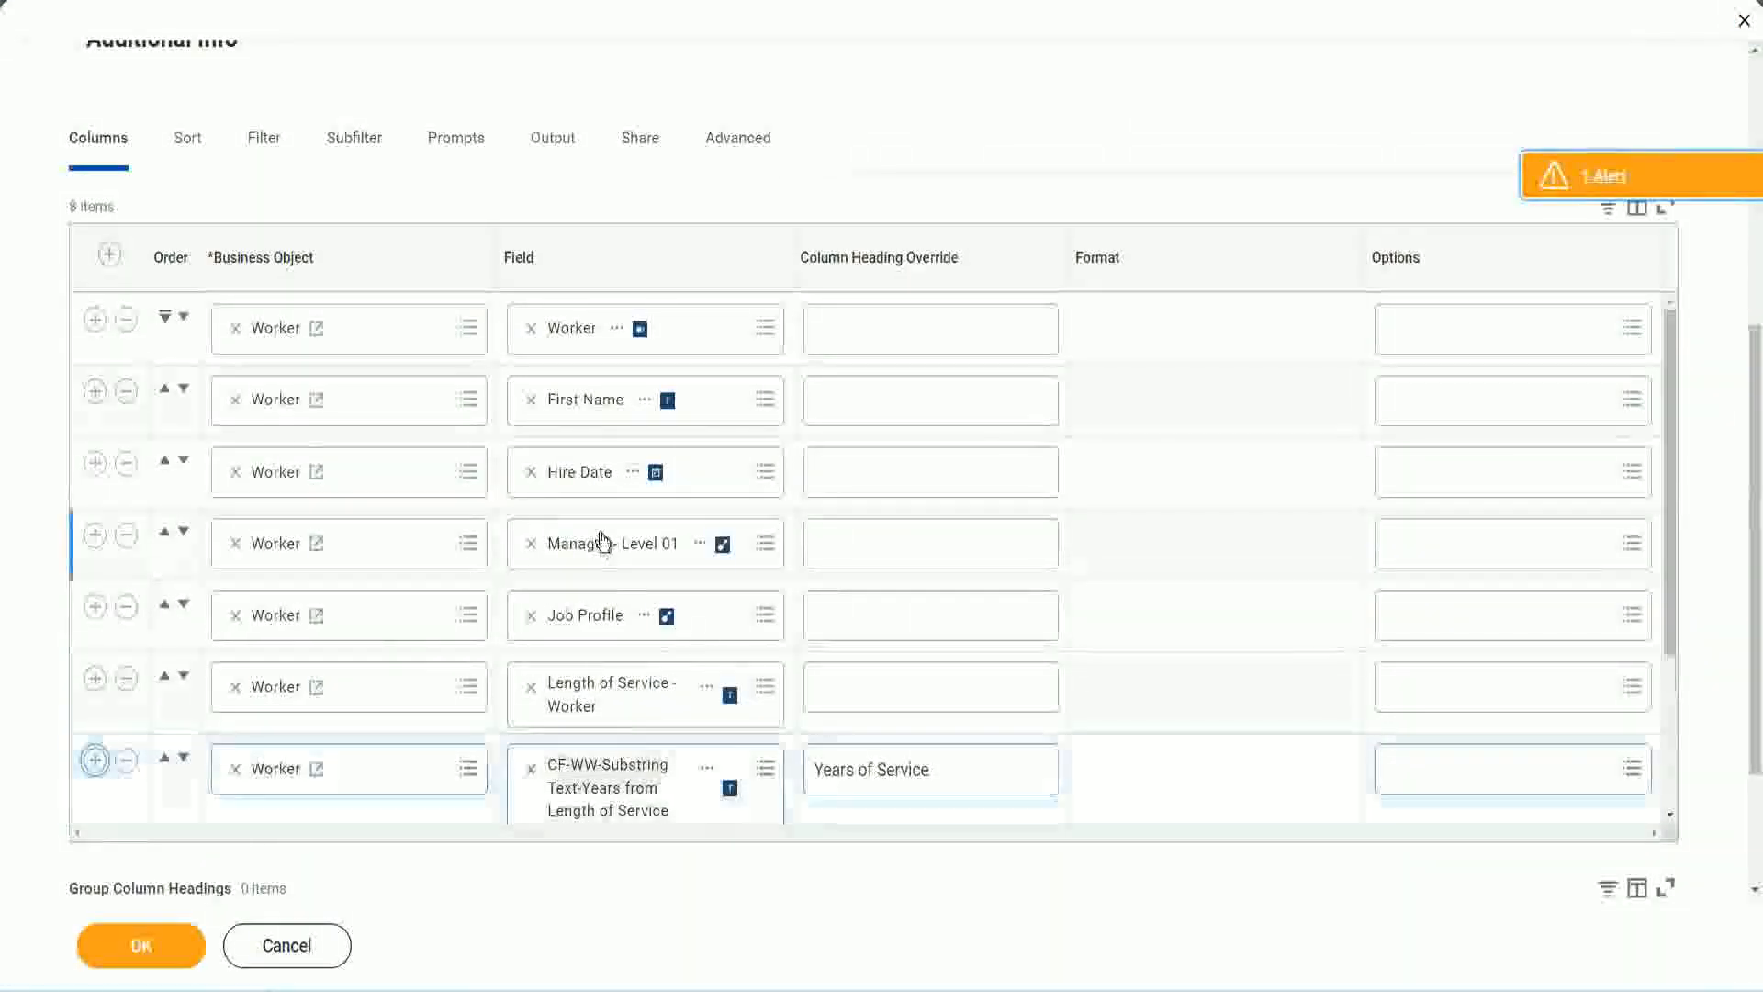
scroll(922, 593, down, 2)
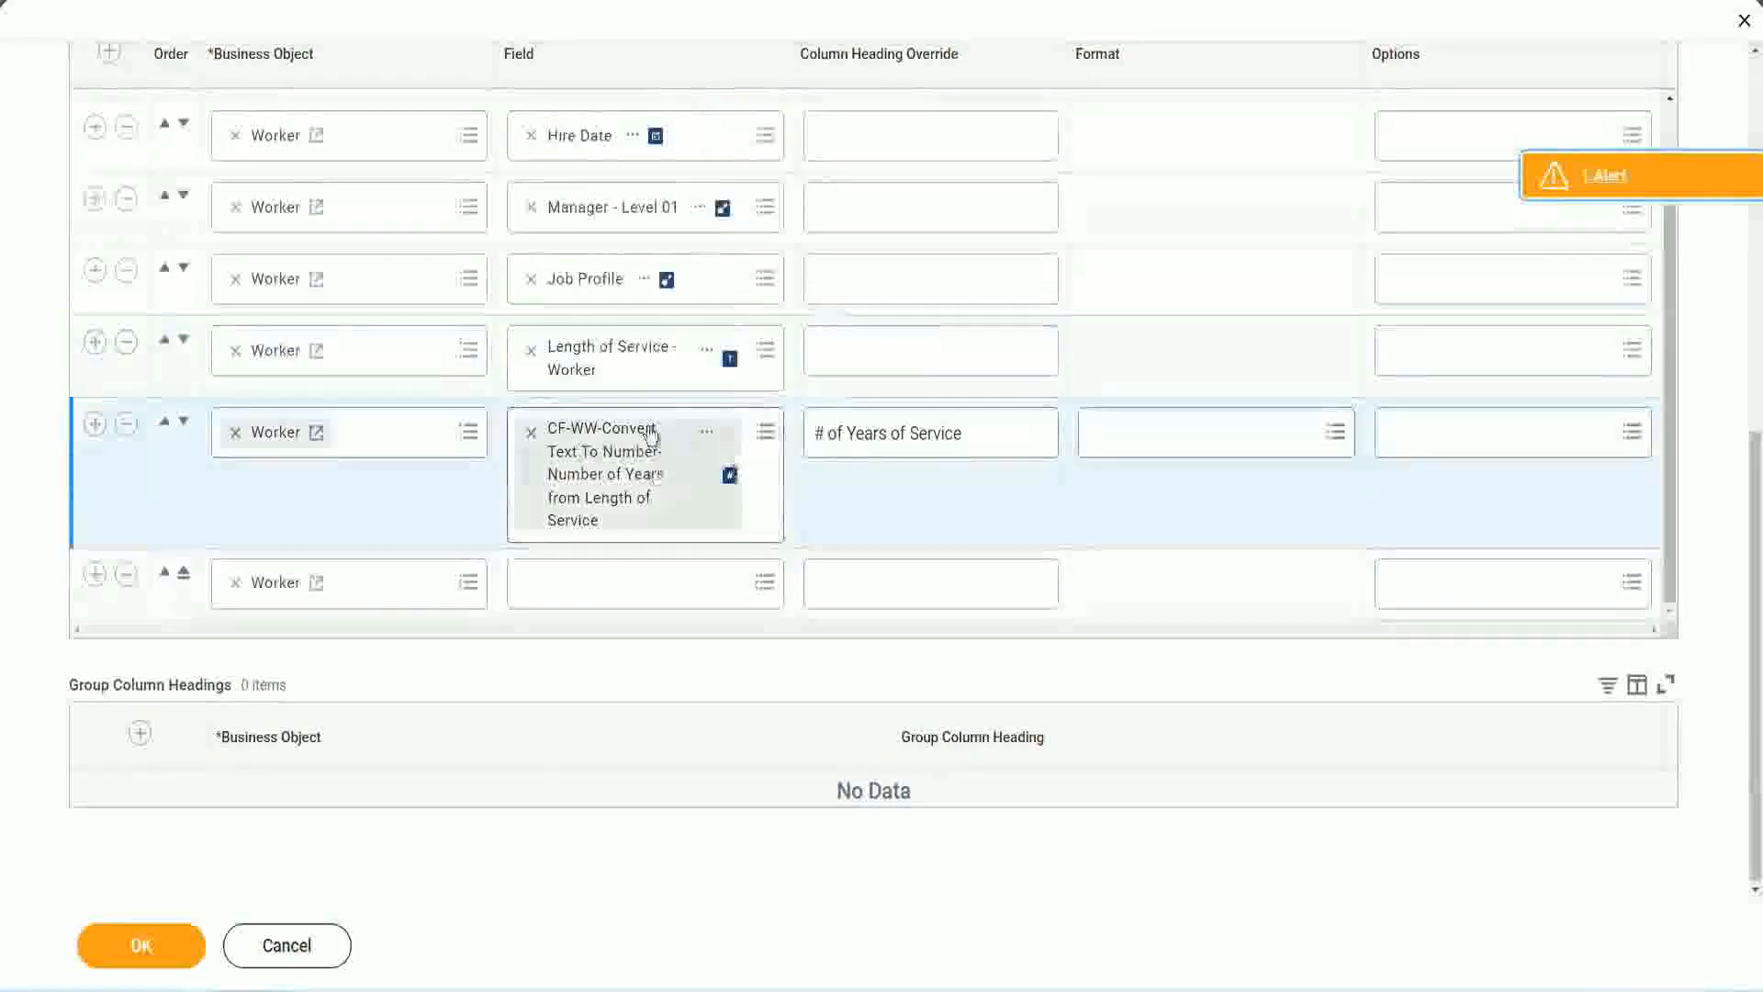
Set the new column's field to CF-WW-Eval Exp-Derive Experience Bands from Years of Service with heading Experience Bands, and save the report.
click(577, 581)
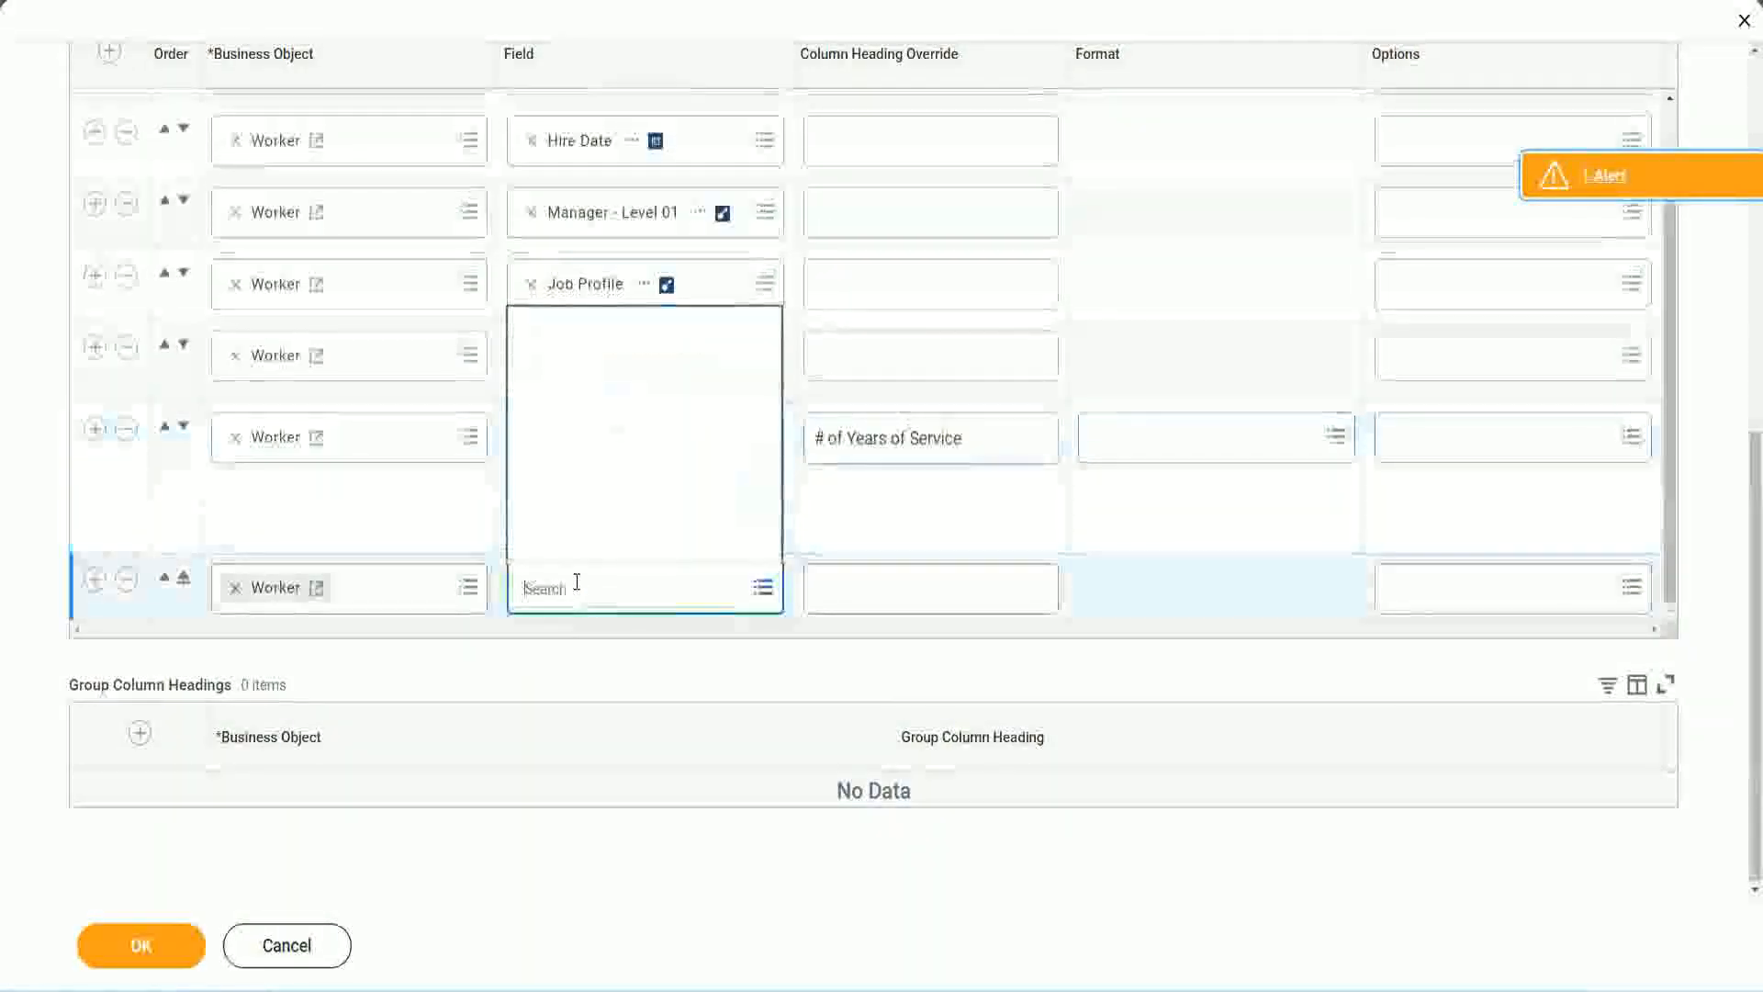
key(ctrl+v)
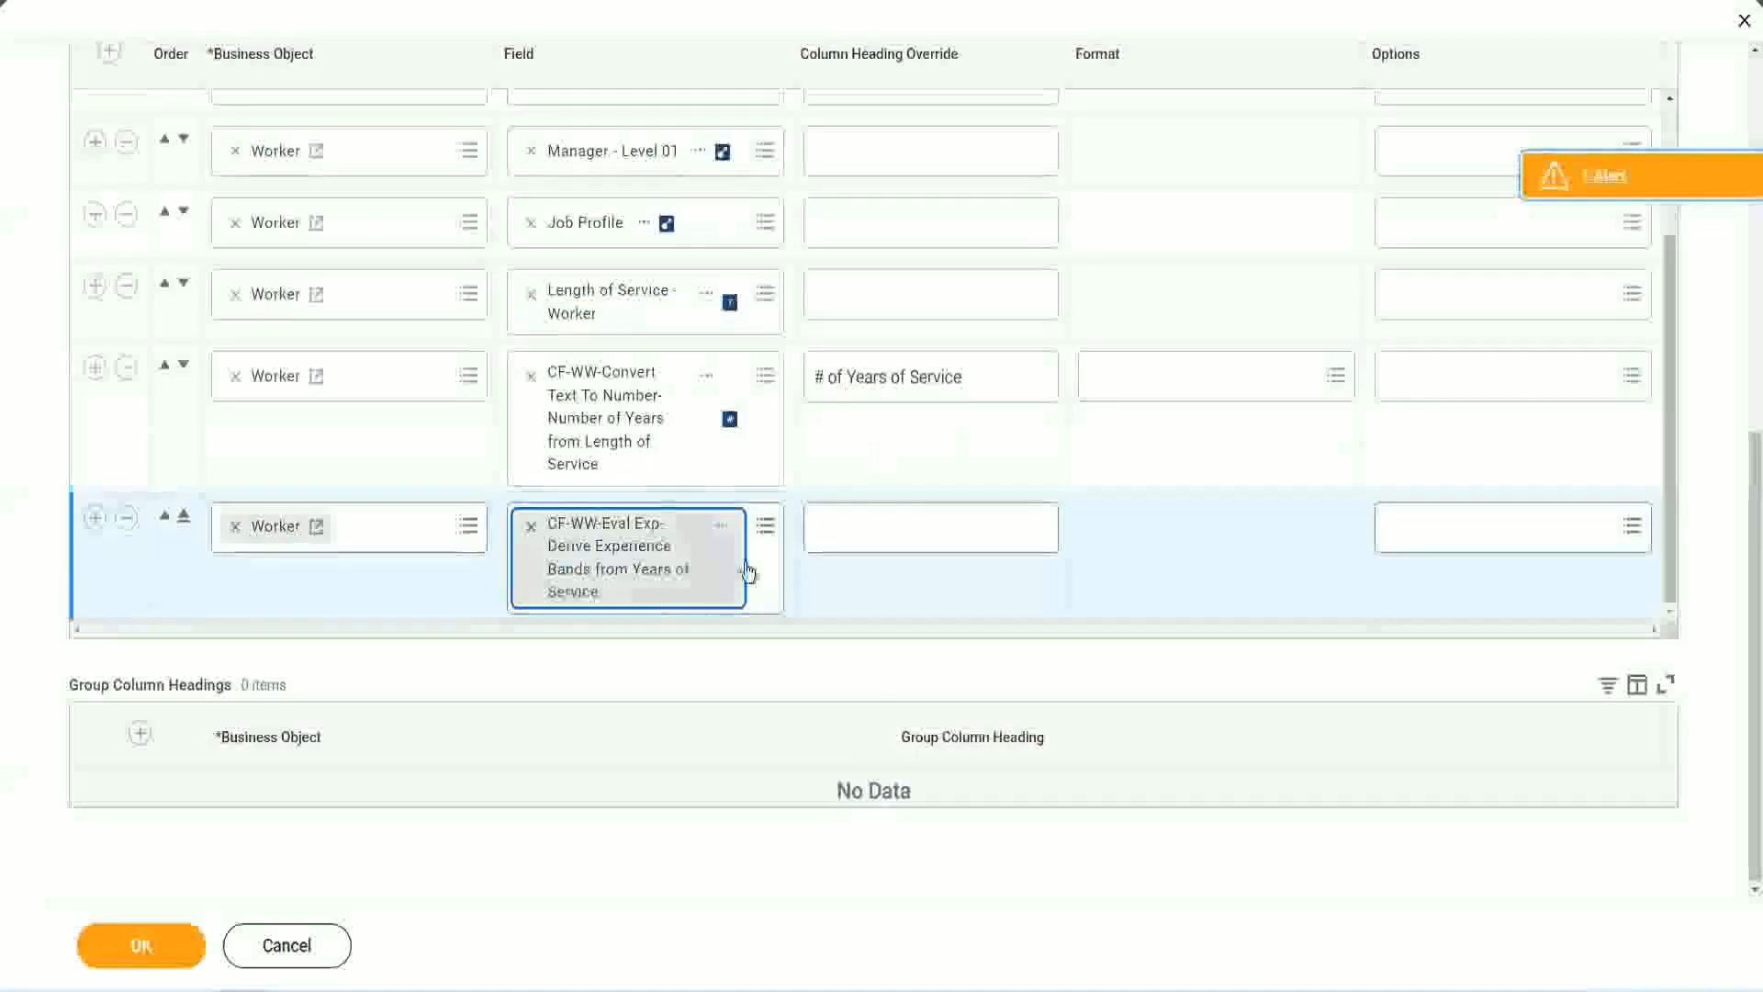
click(898, 528)
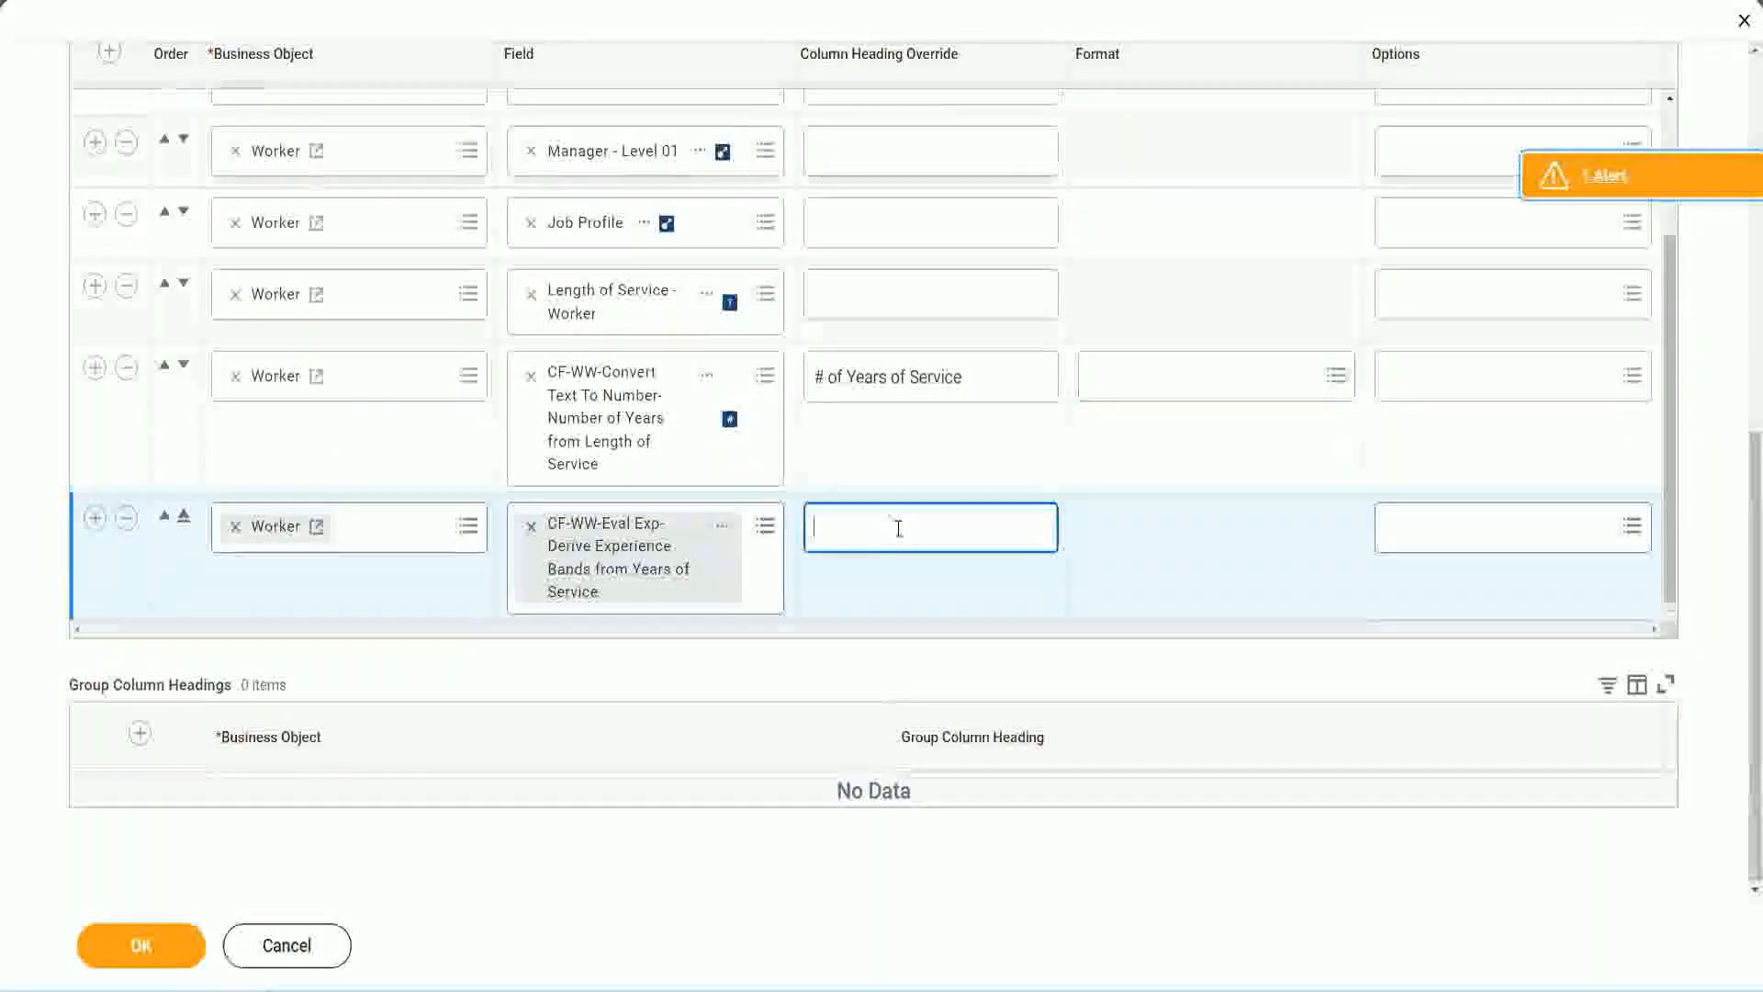
text(E)
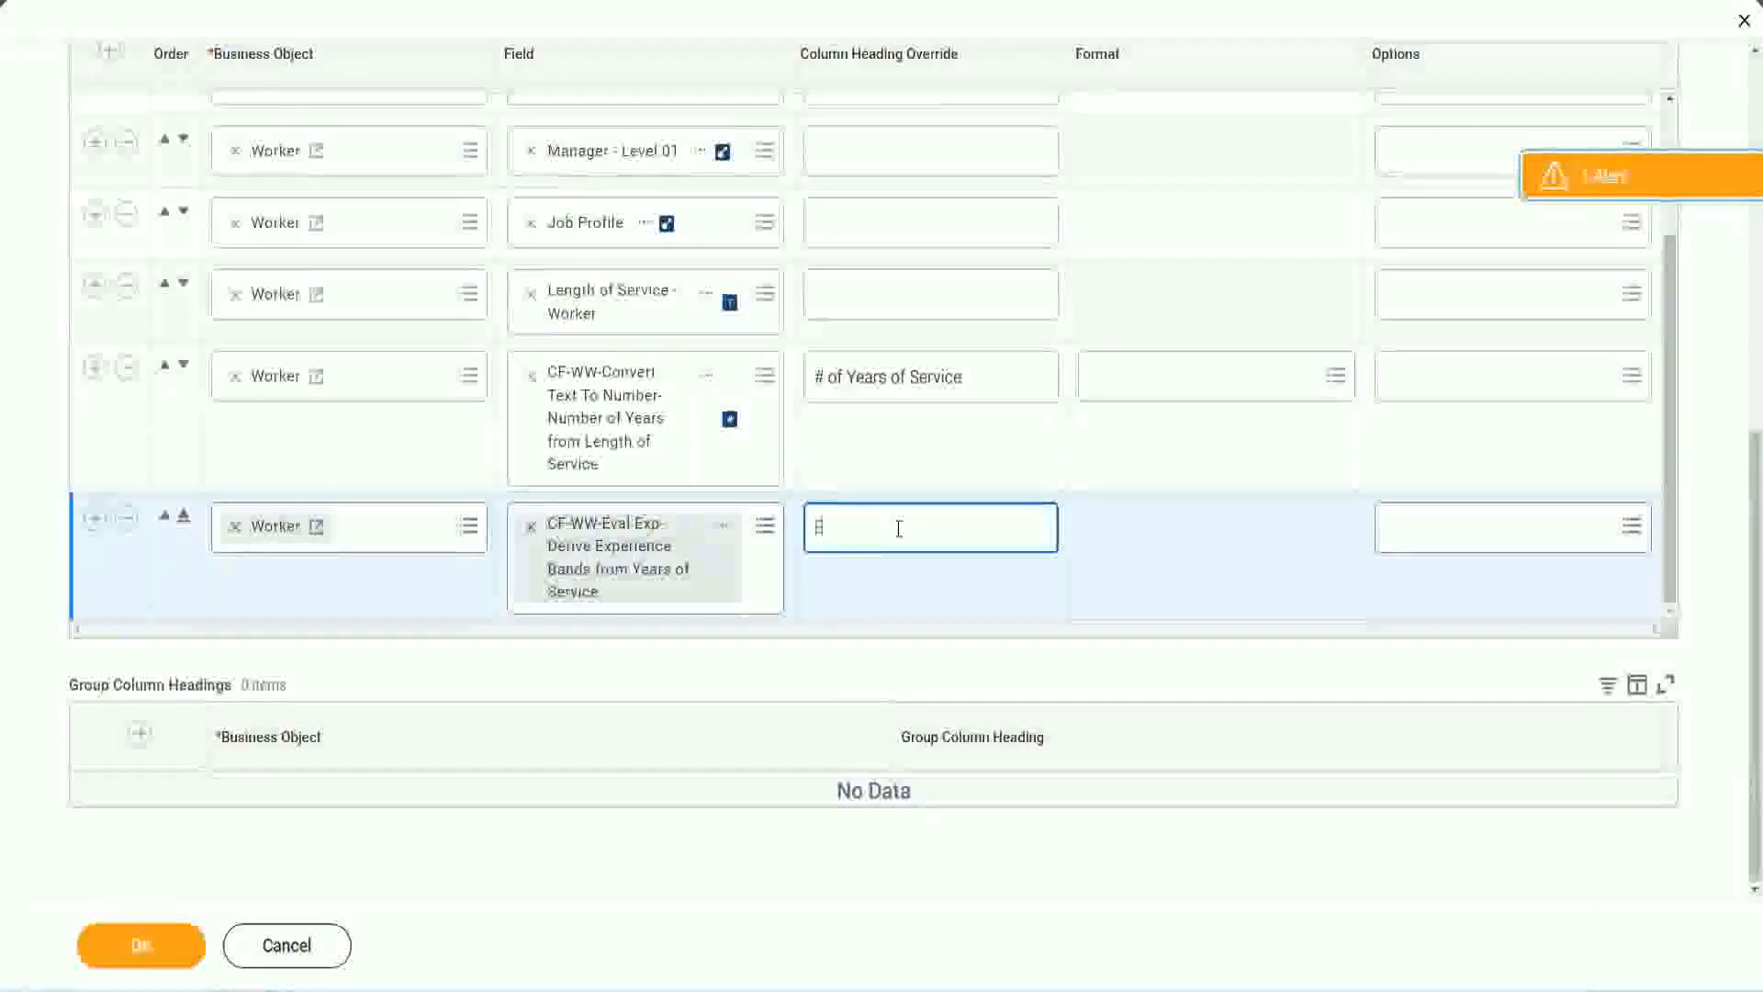
text(xperience Bands)
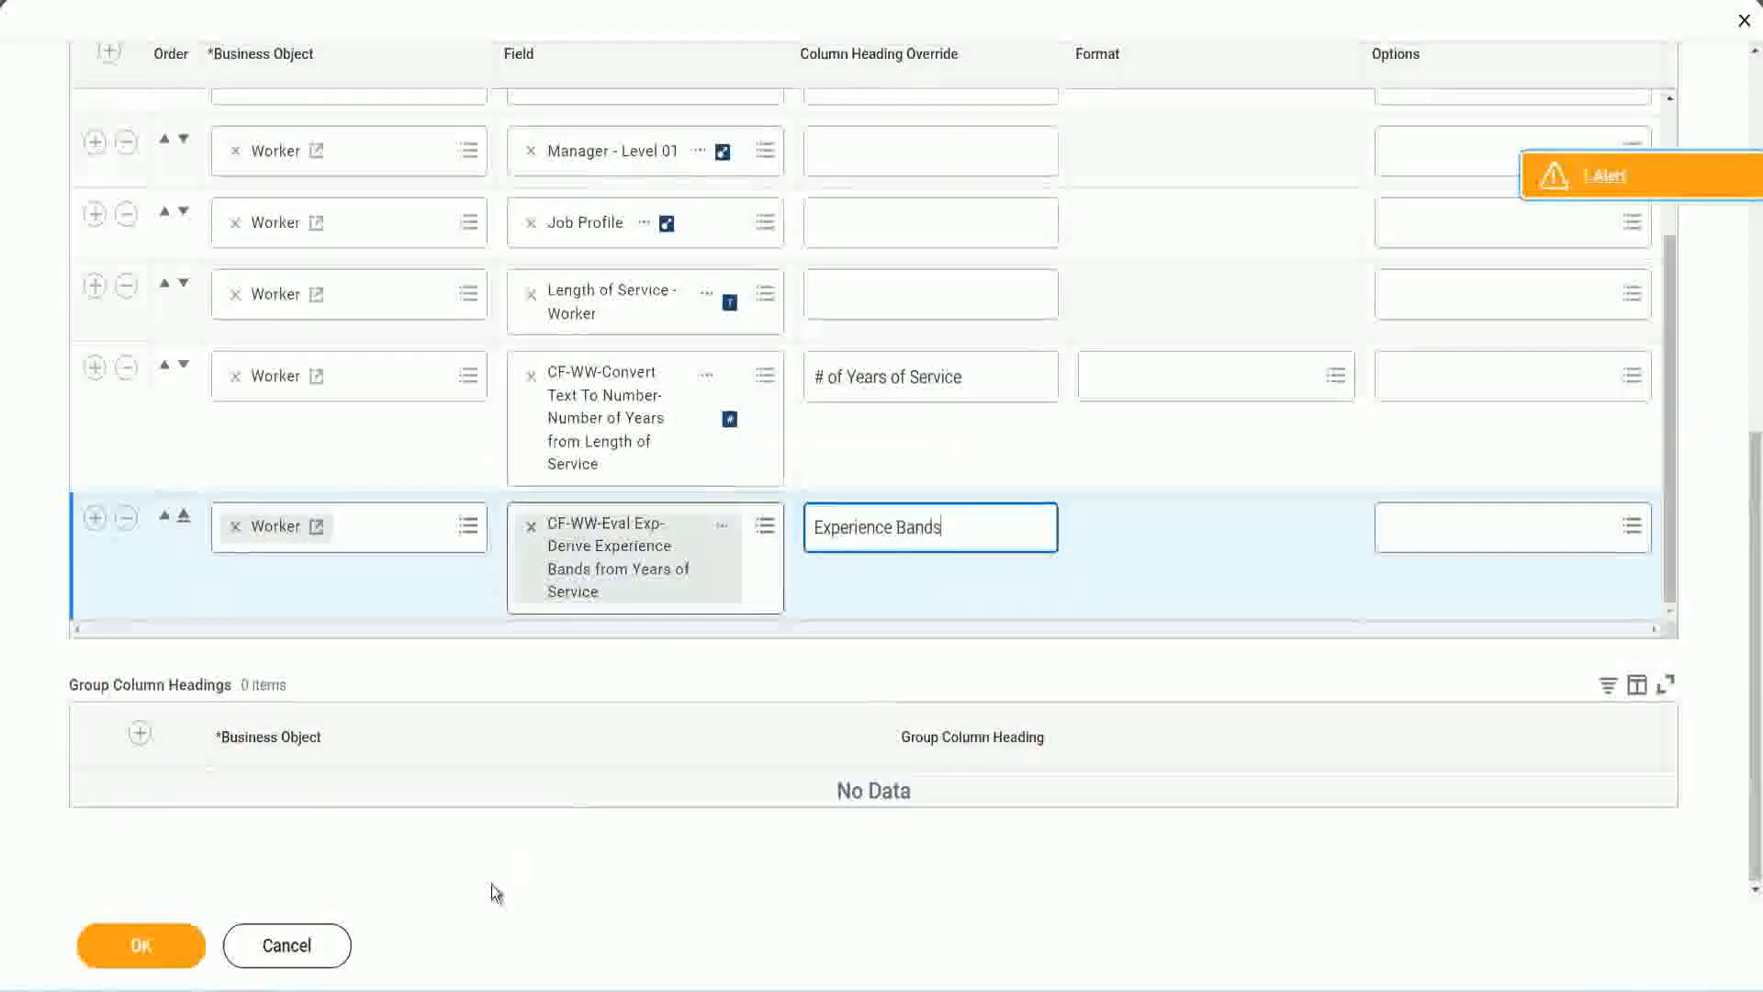
click(154, 949)
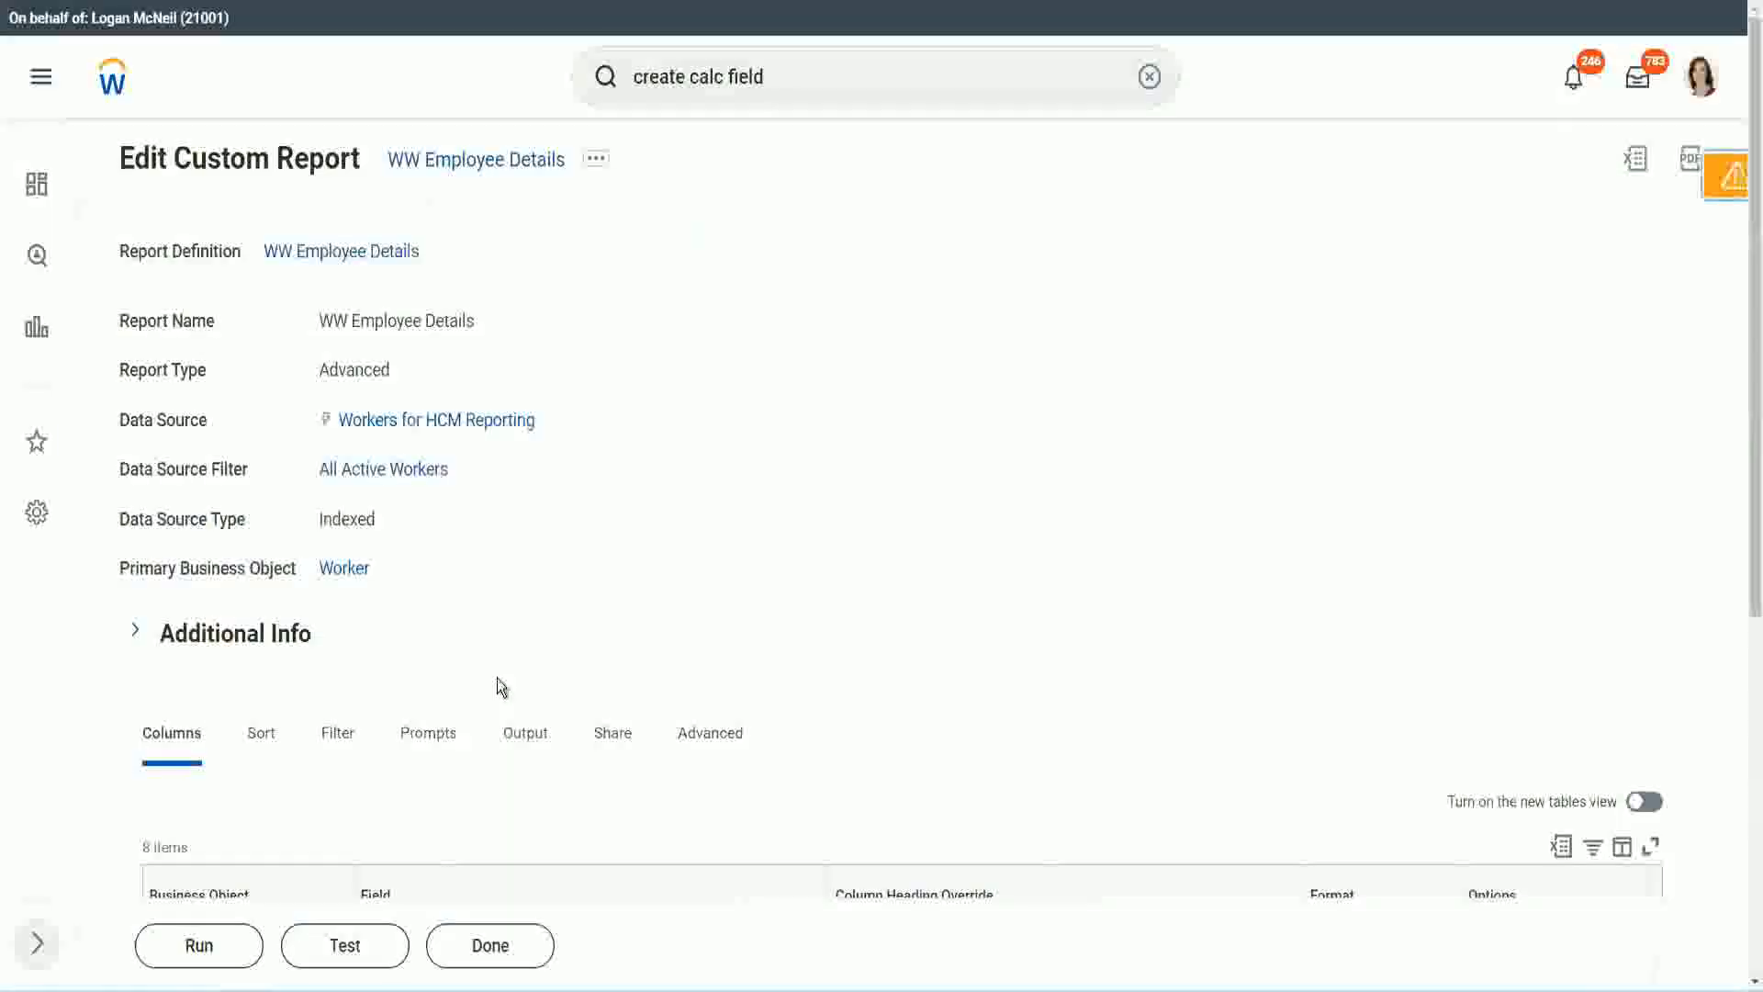
Run the WW Employee Details report with all worker type prompts left blank.
scroll(549, 620, down, 5)
click(207, 945)
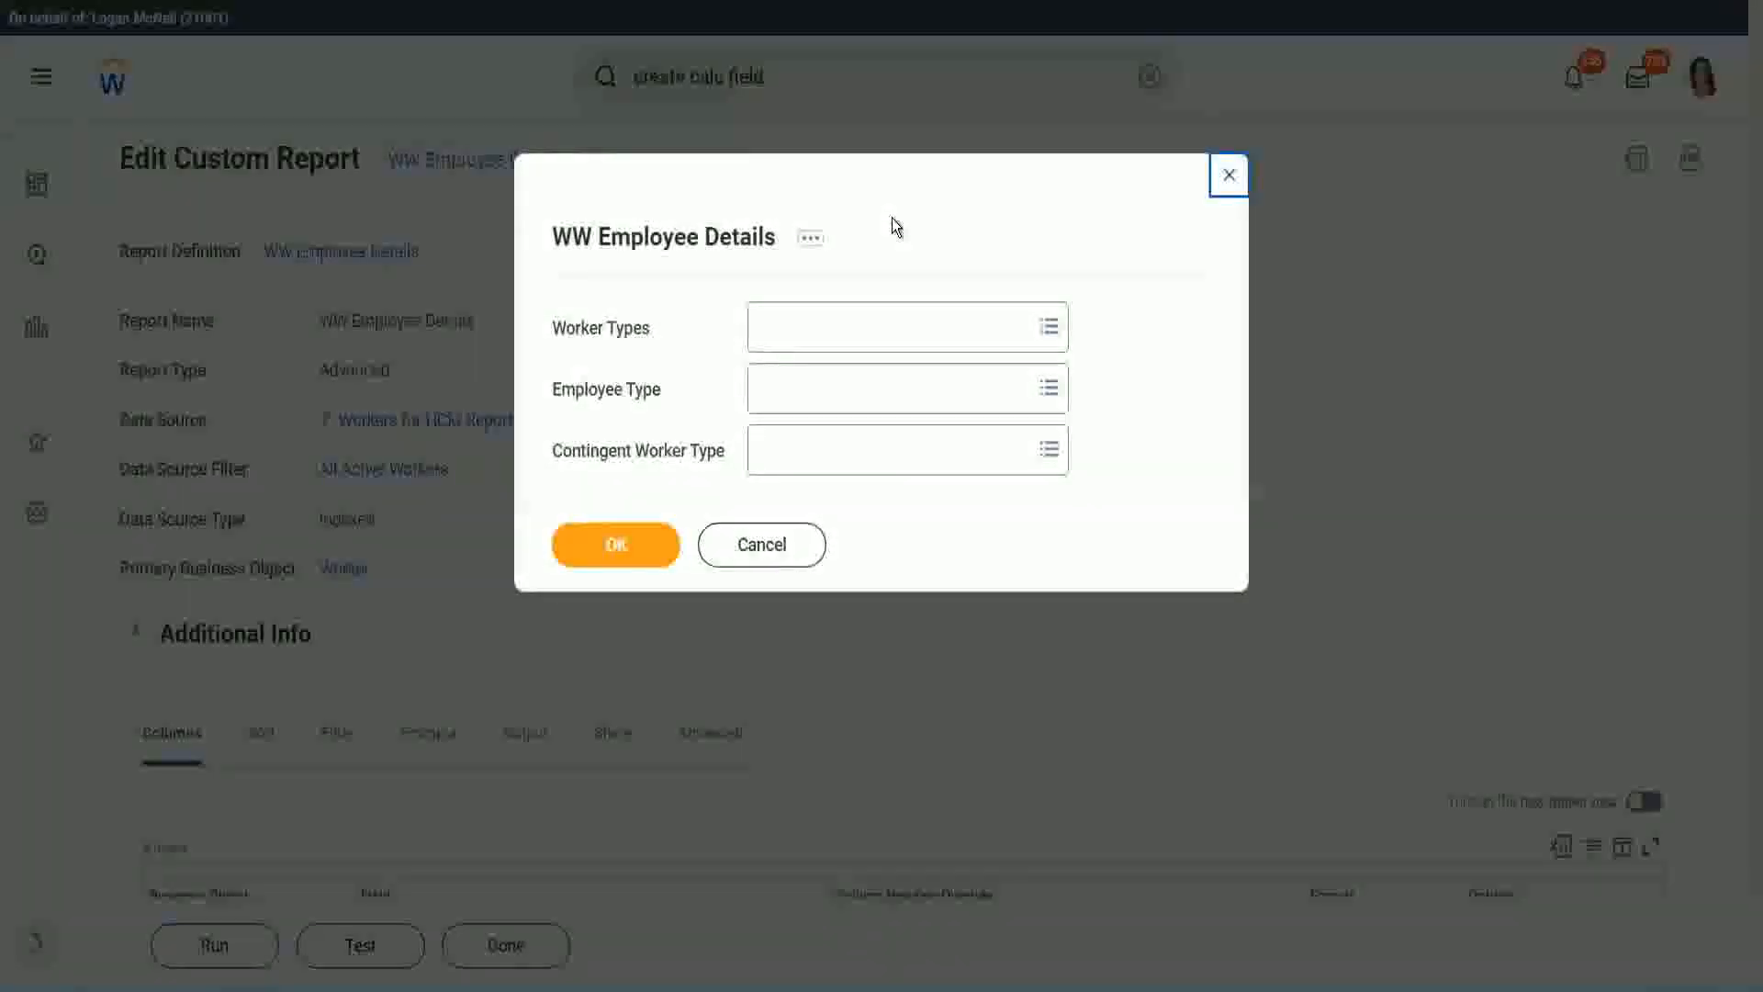
click(614, 543)
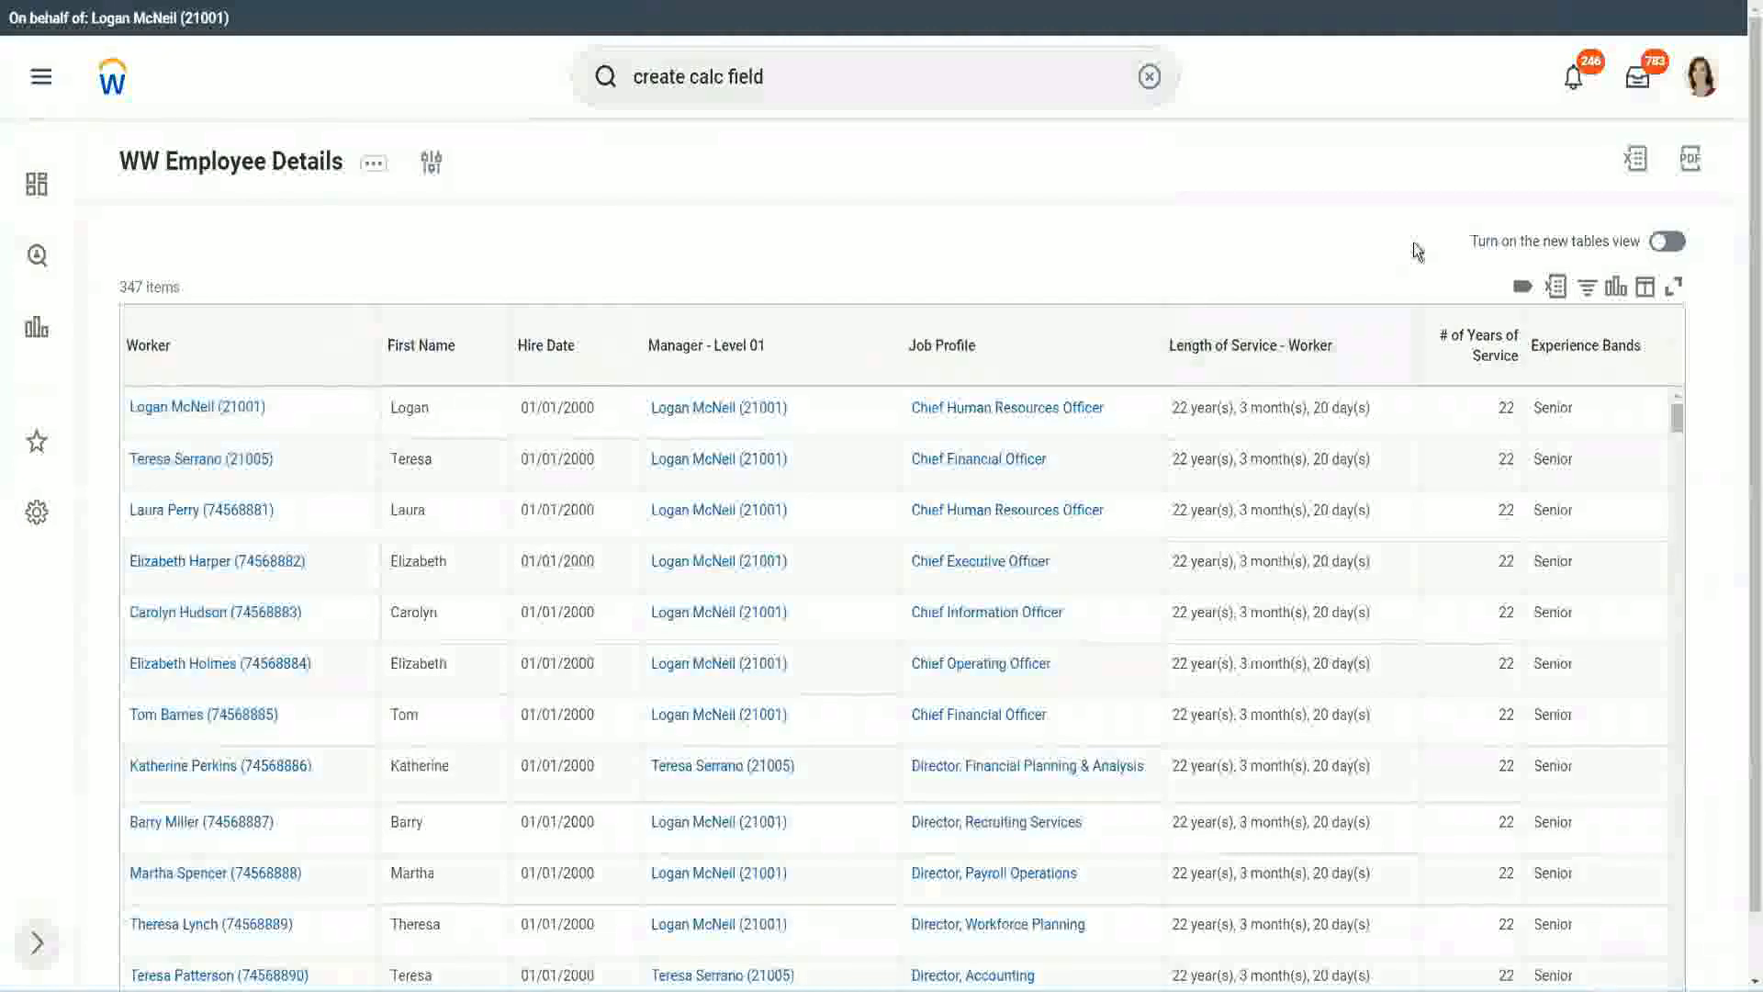
Check the first worker's years of service against the 16 - 30 years Senior band in the Notepad++ notes.
scroll(1417, 244, down, 1)
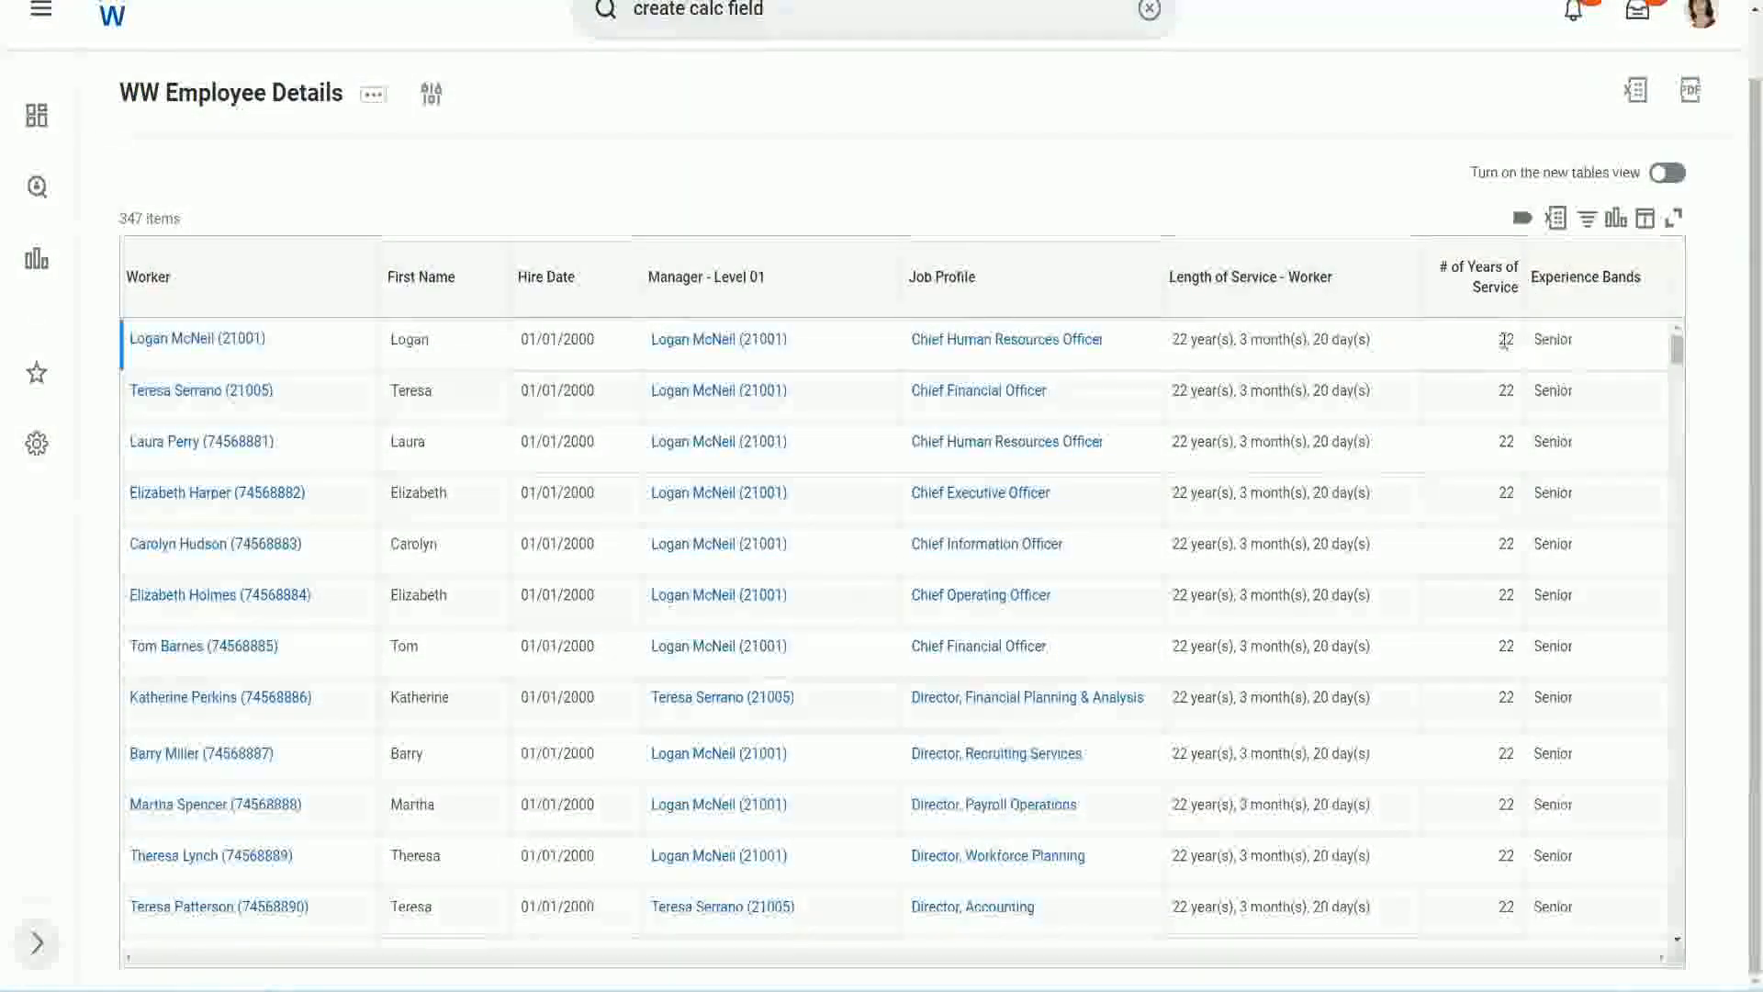
double_click(1506, 341)
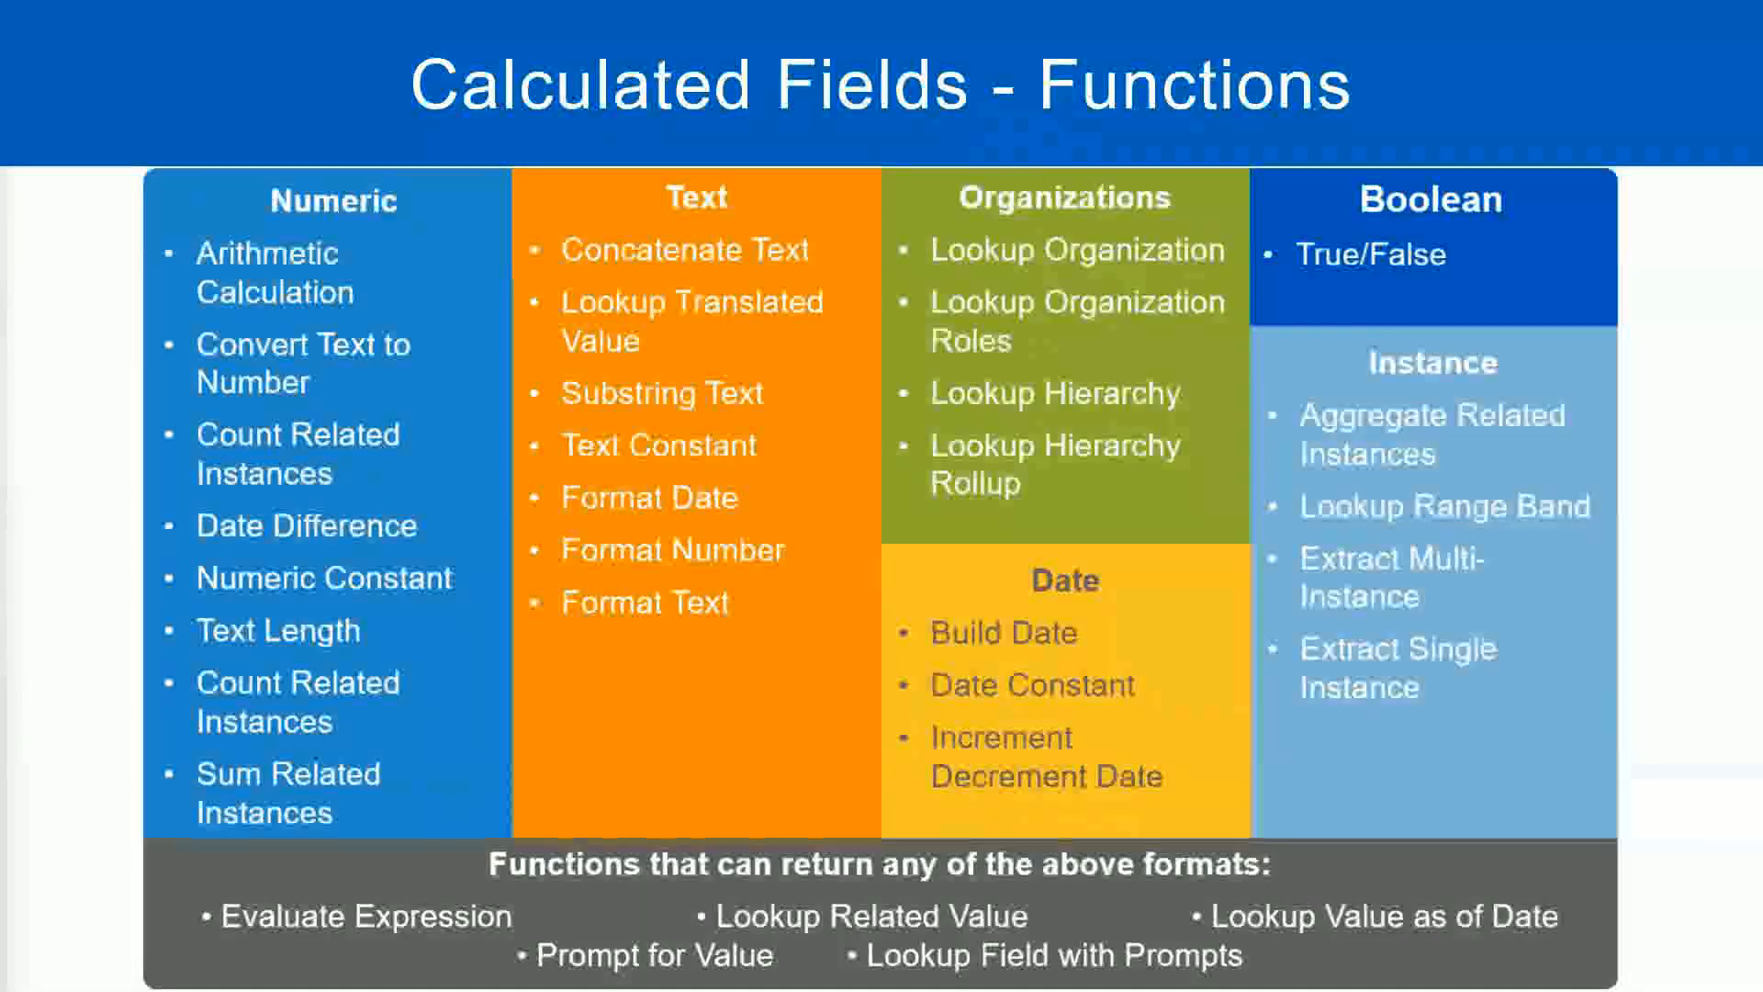
key(alt+Tab)
click(449, 322)
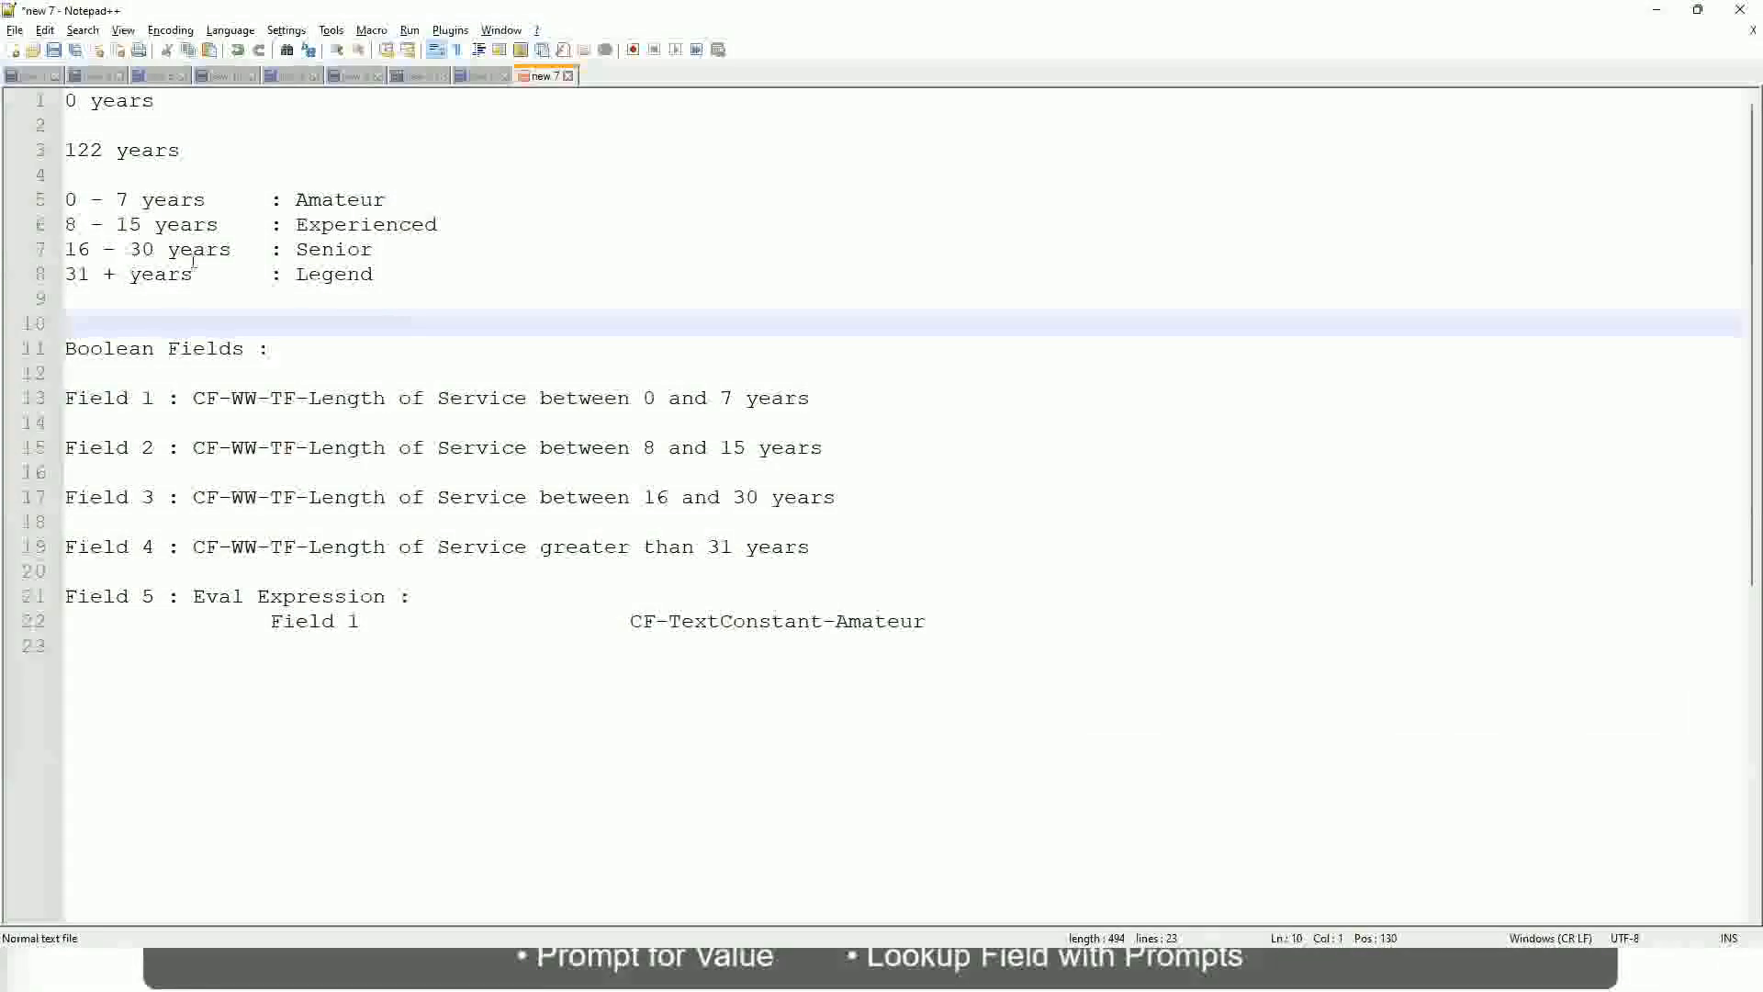
click(313, 246)
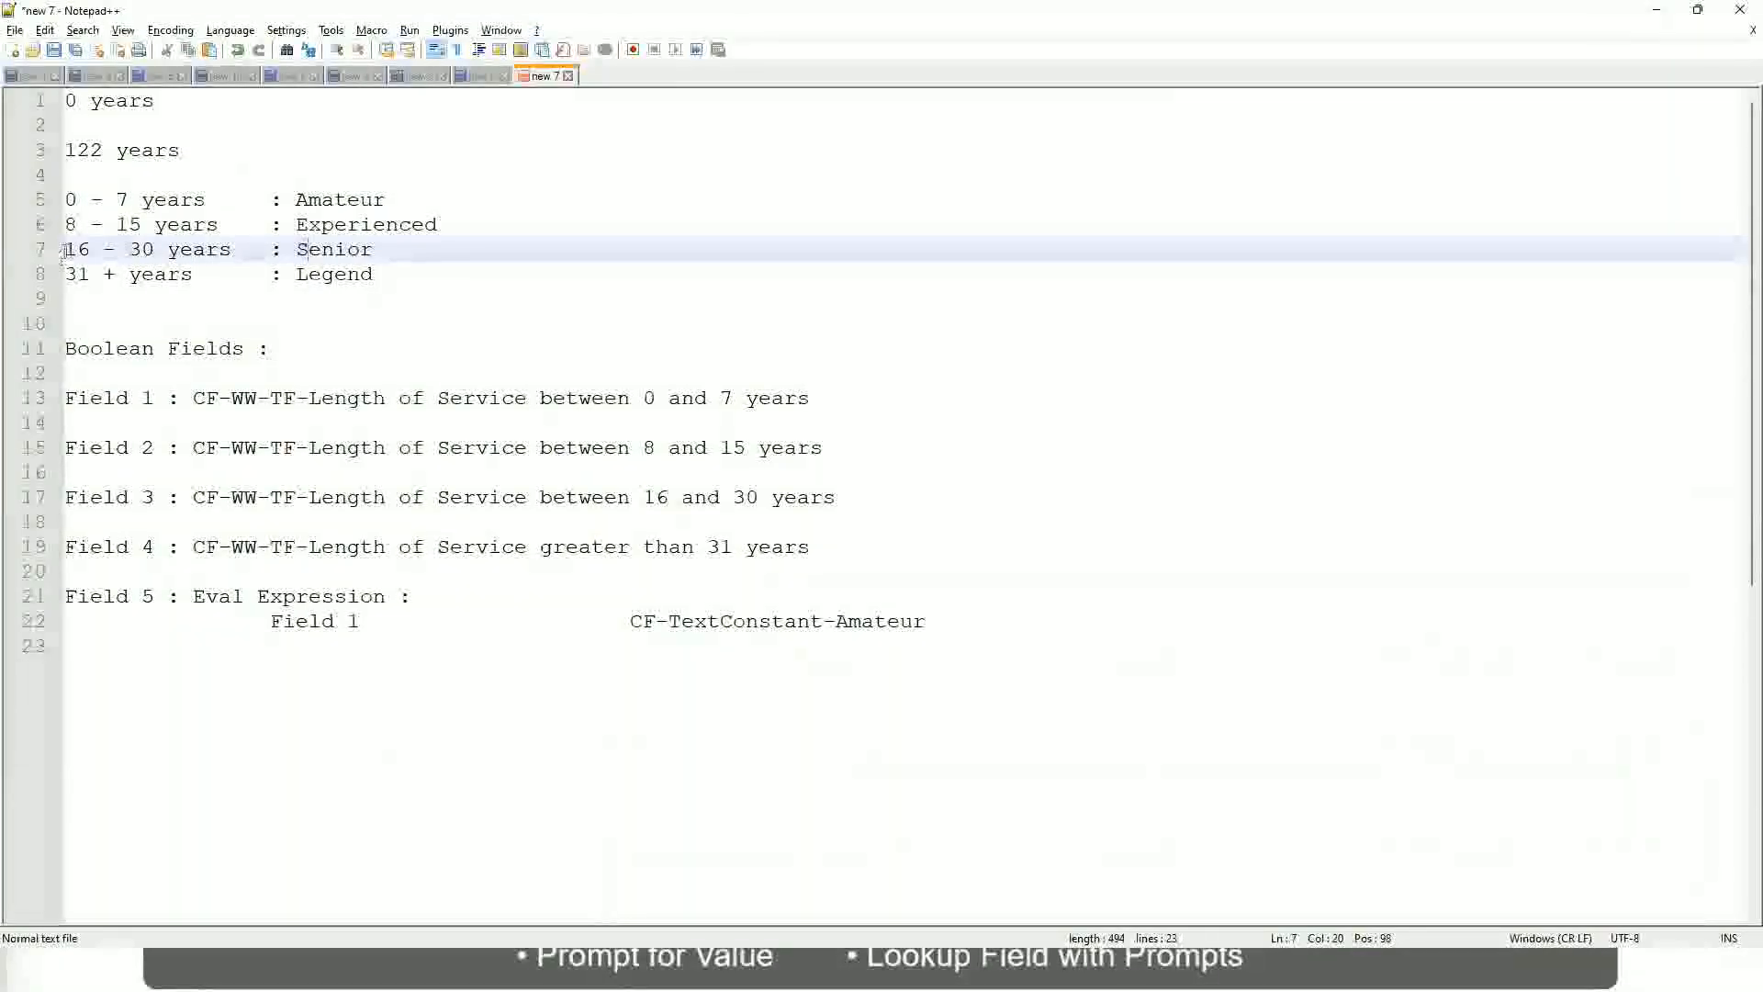
drag(62, 249, 166, 250)
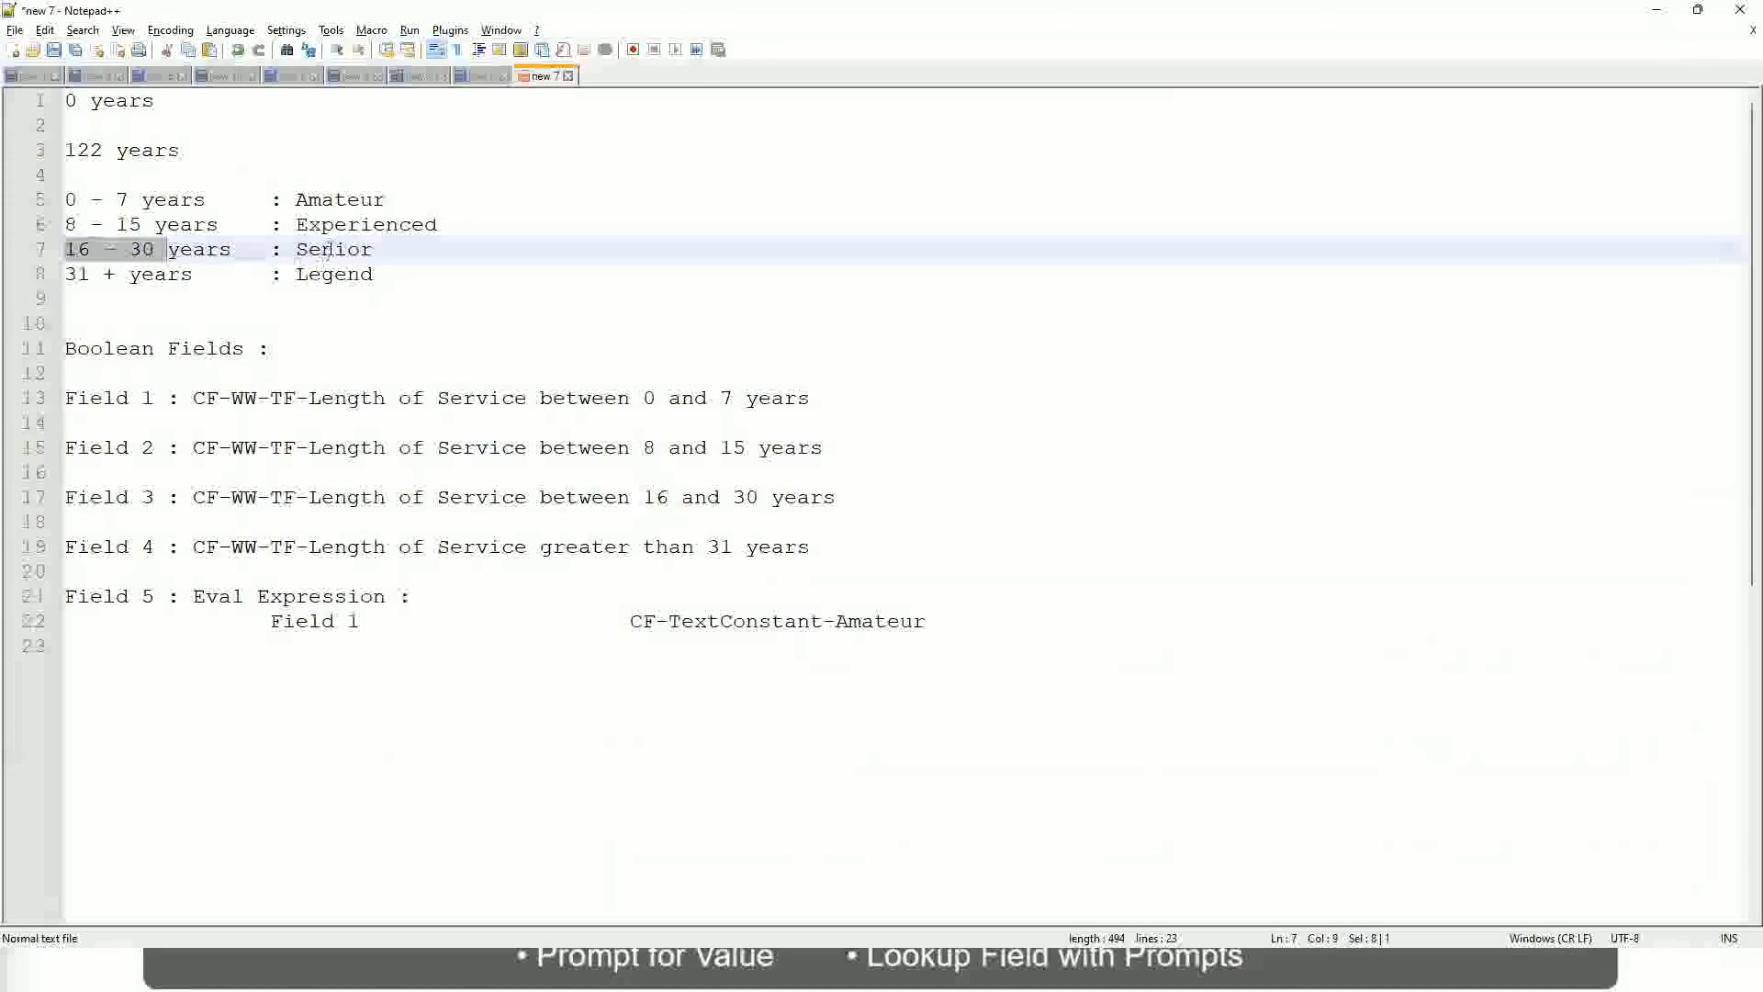
double_click(329, 249)
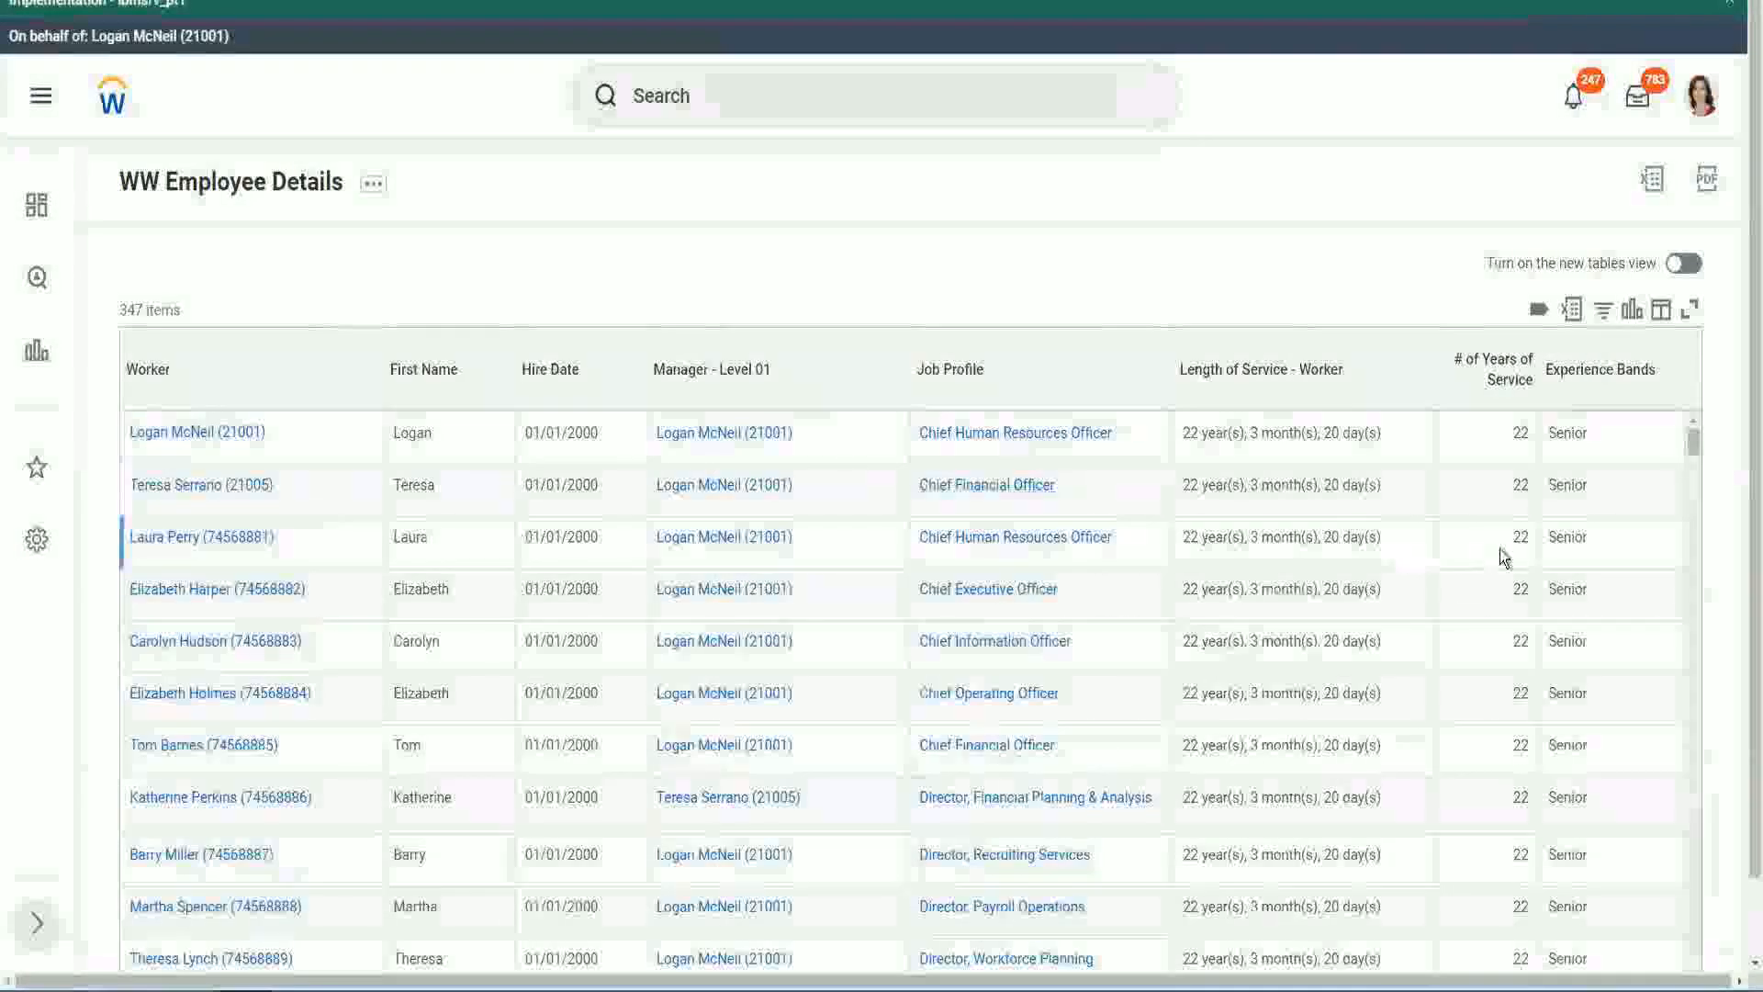
Review the years of service and Experience Bands values down the rows of the WW Employee Details report.
scroll(1504, 556, down, 3)
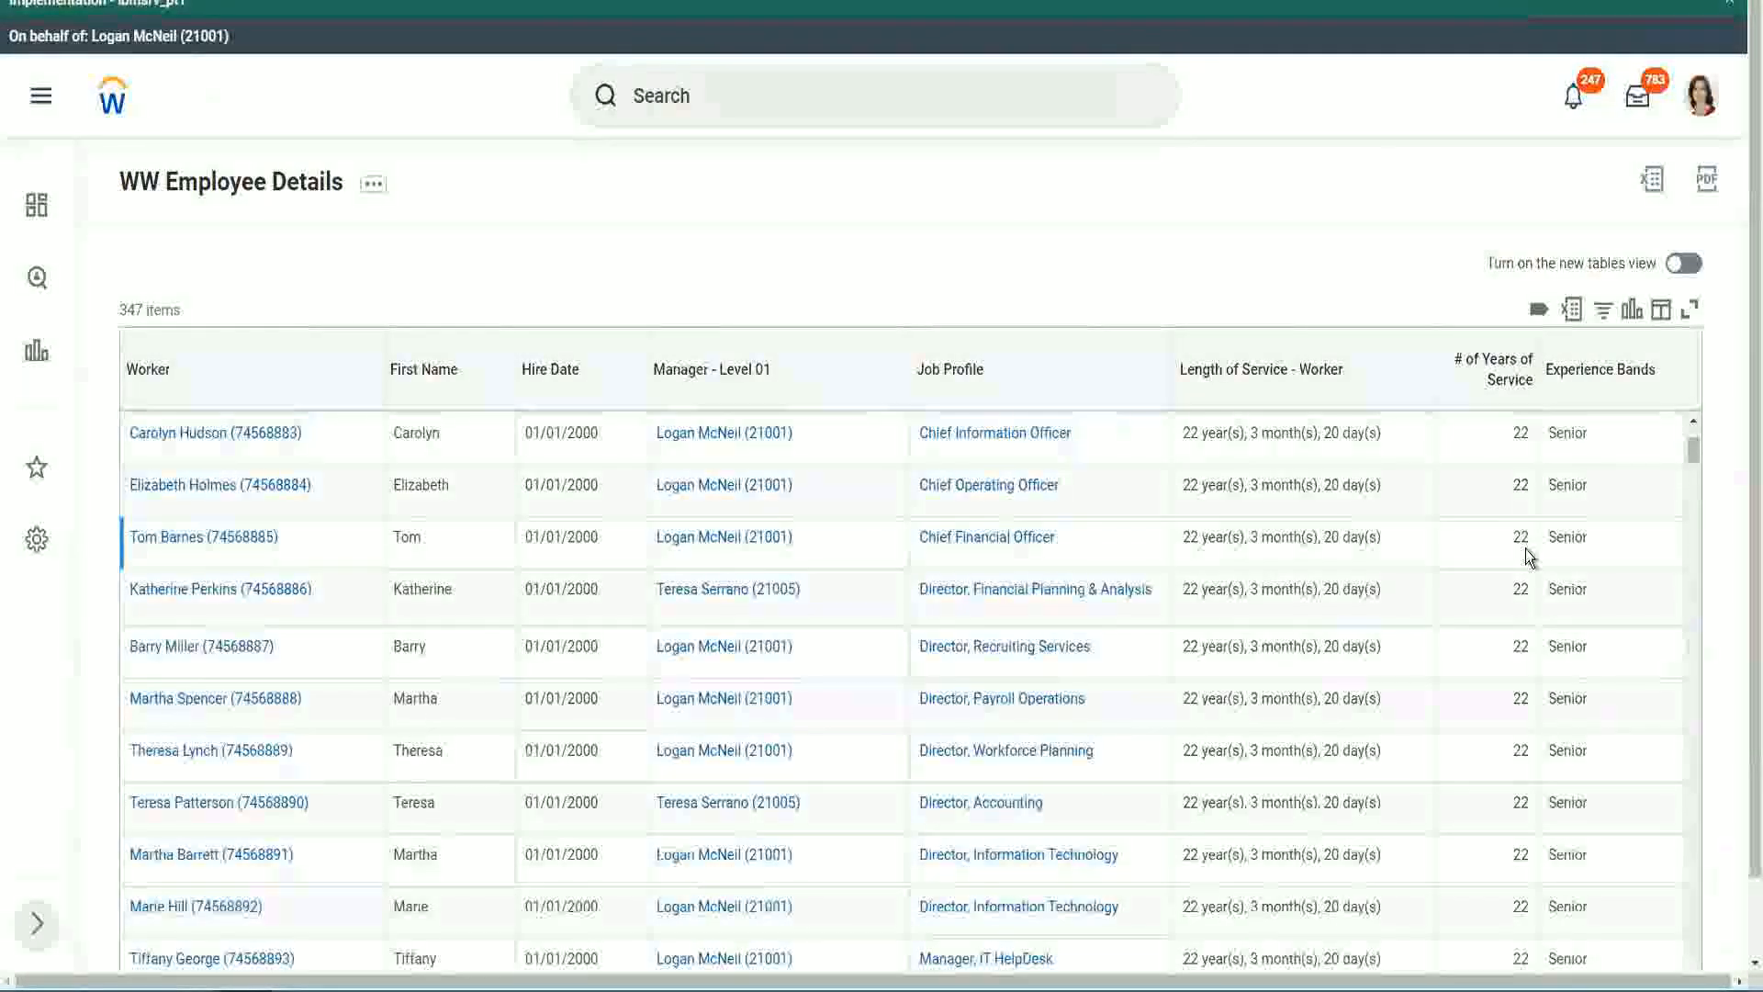
scroll(1529, 556, down, 10)
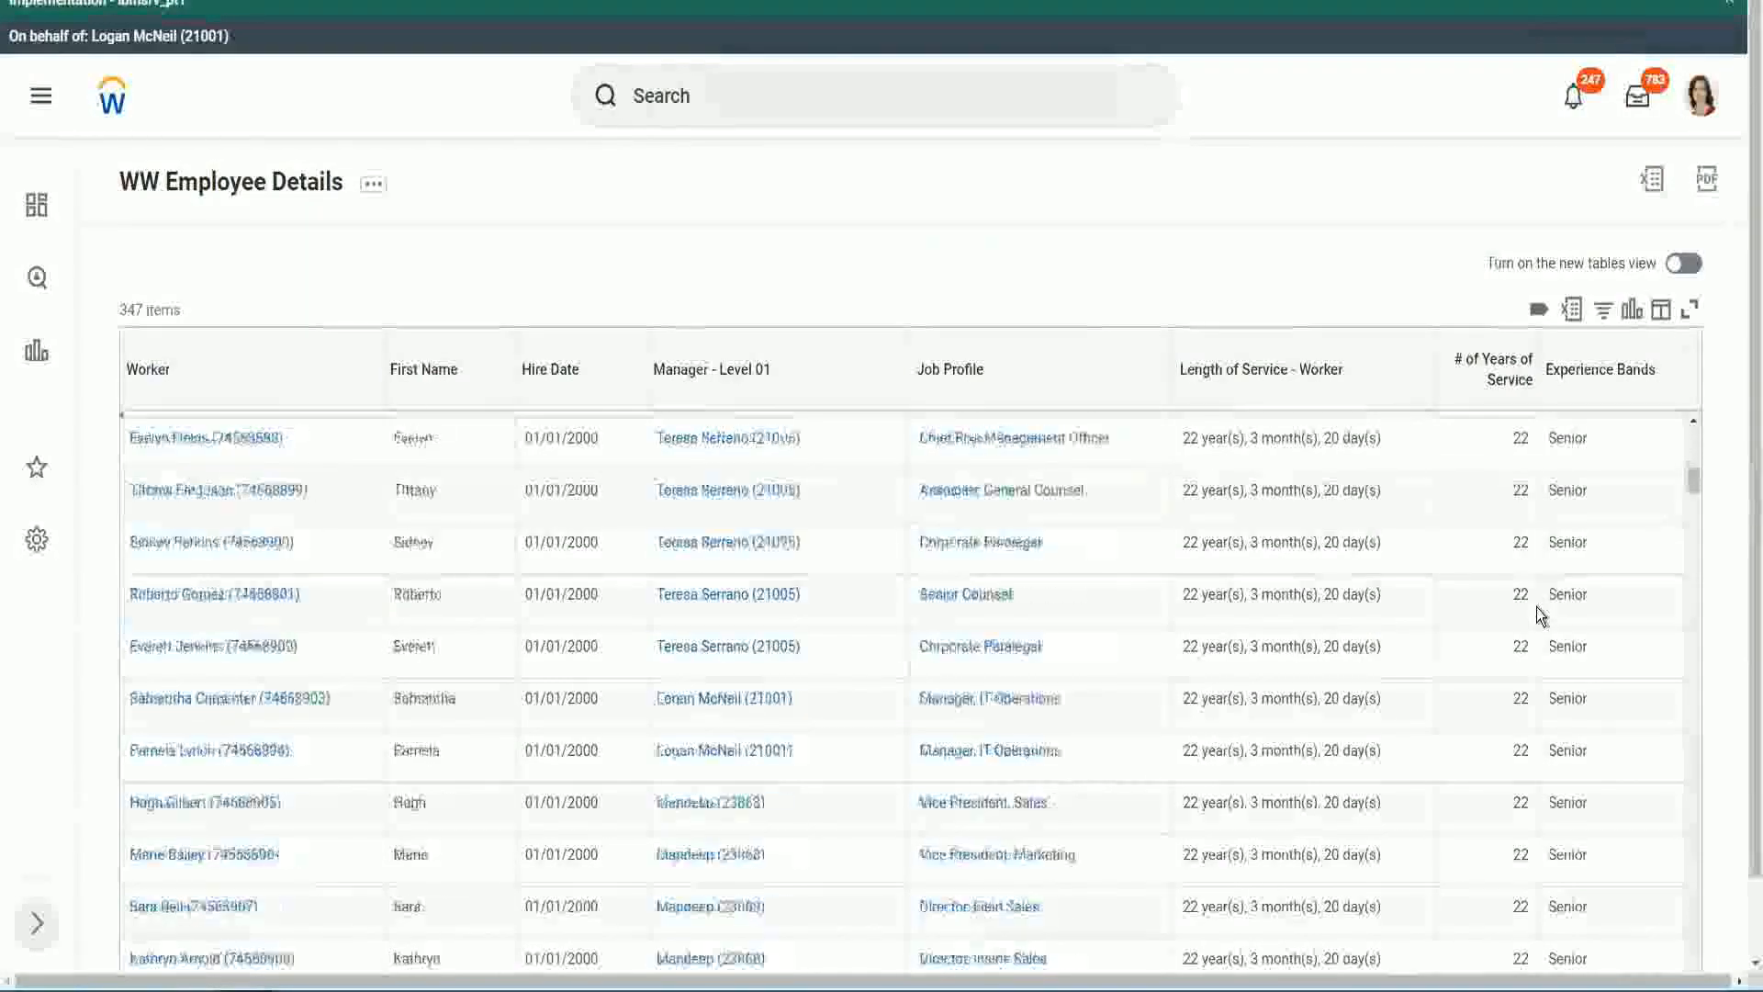
scroll(1535, 607, down, 3)
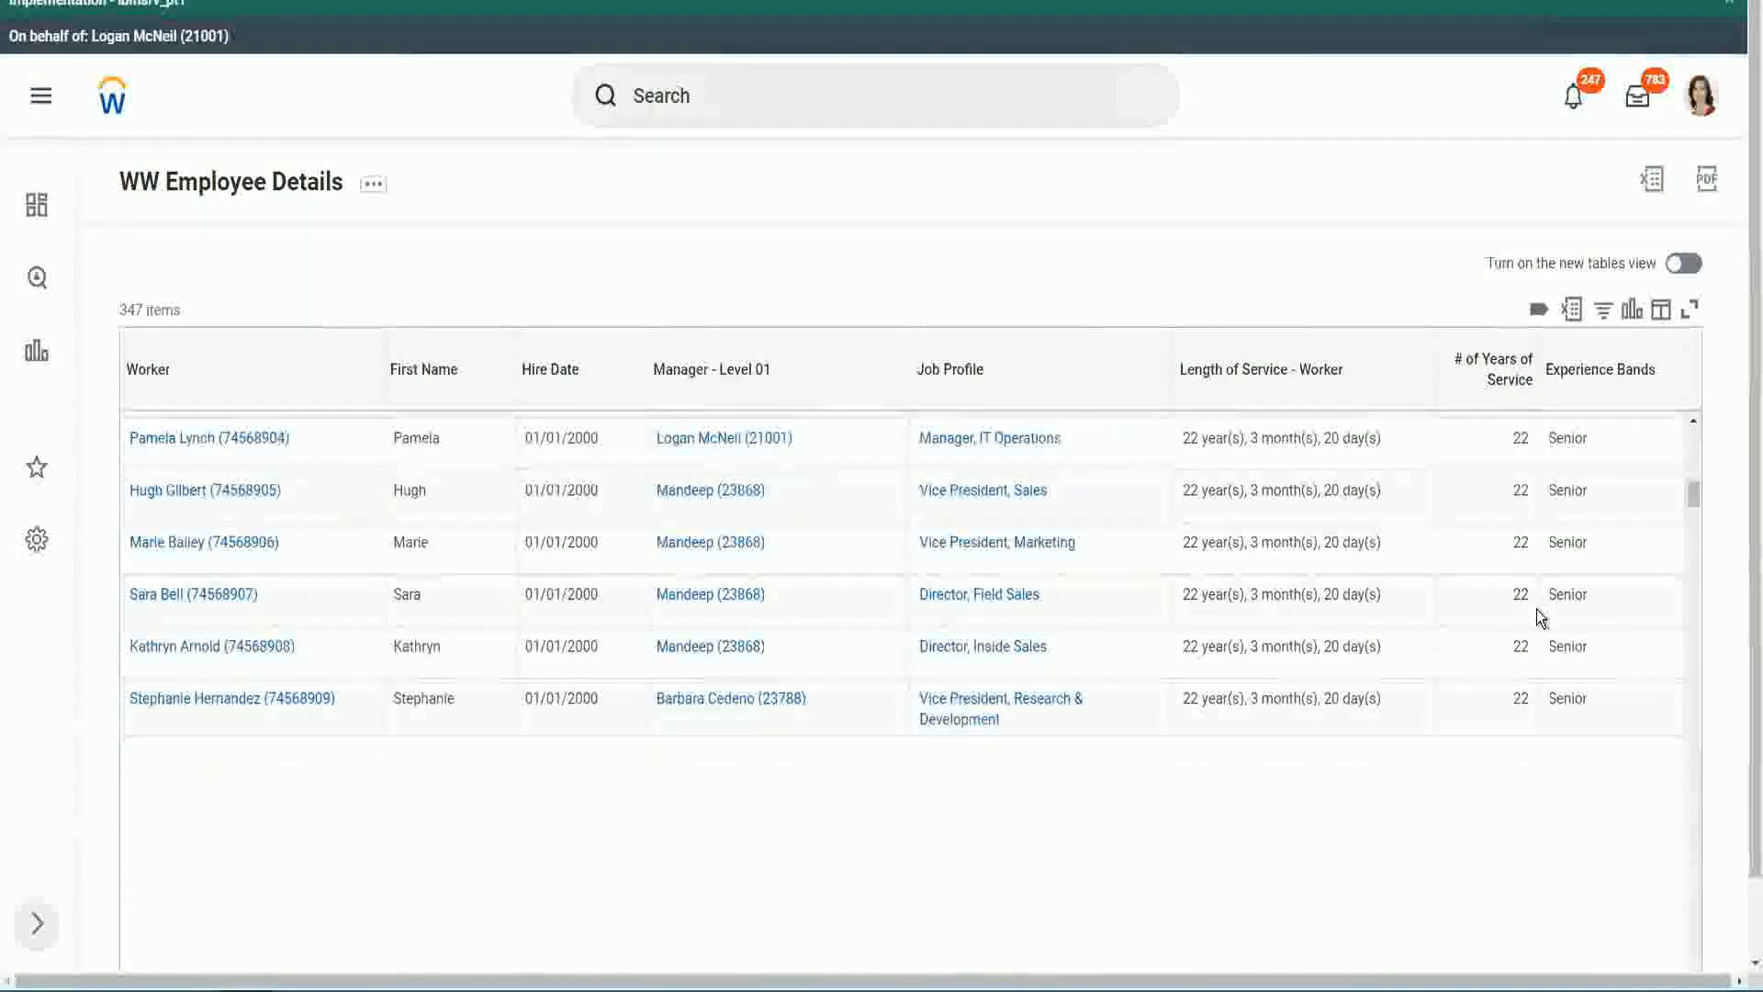
scroll(1562, 632, down, 1)
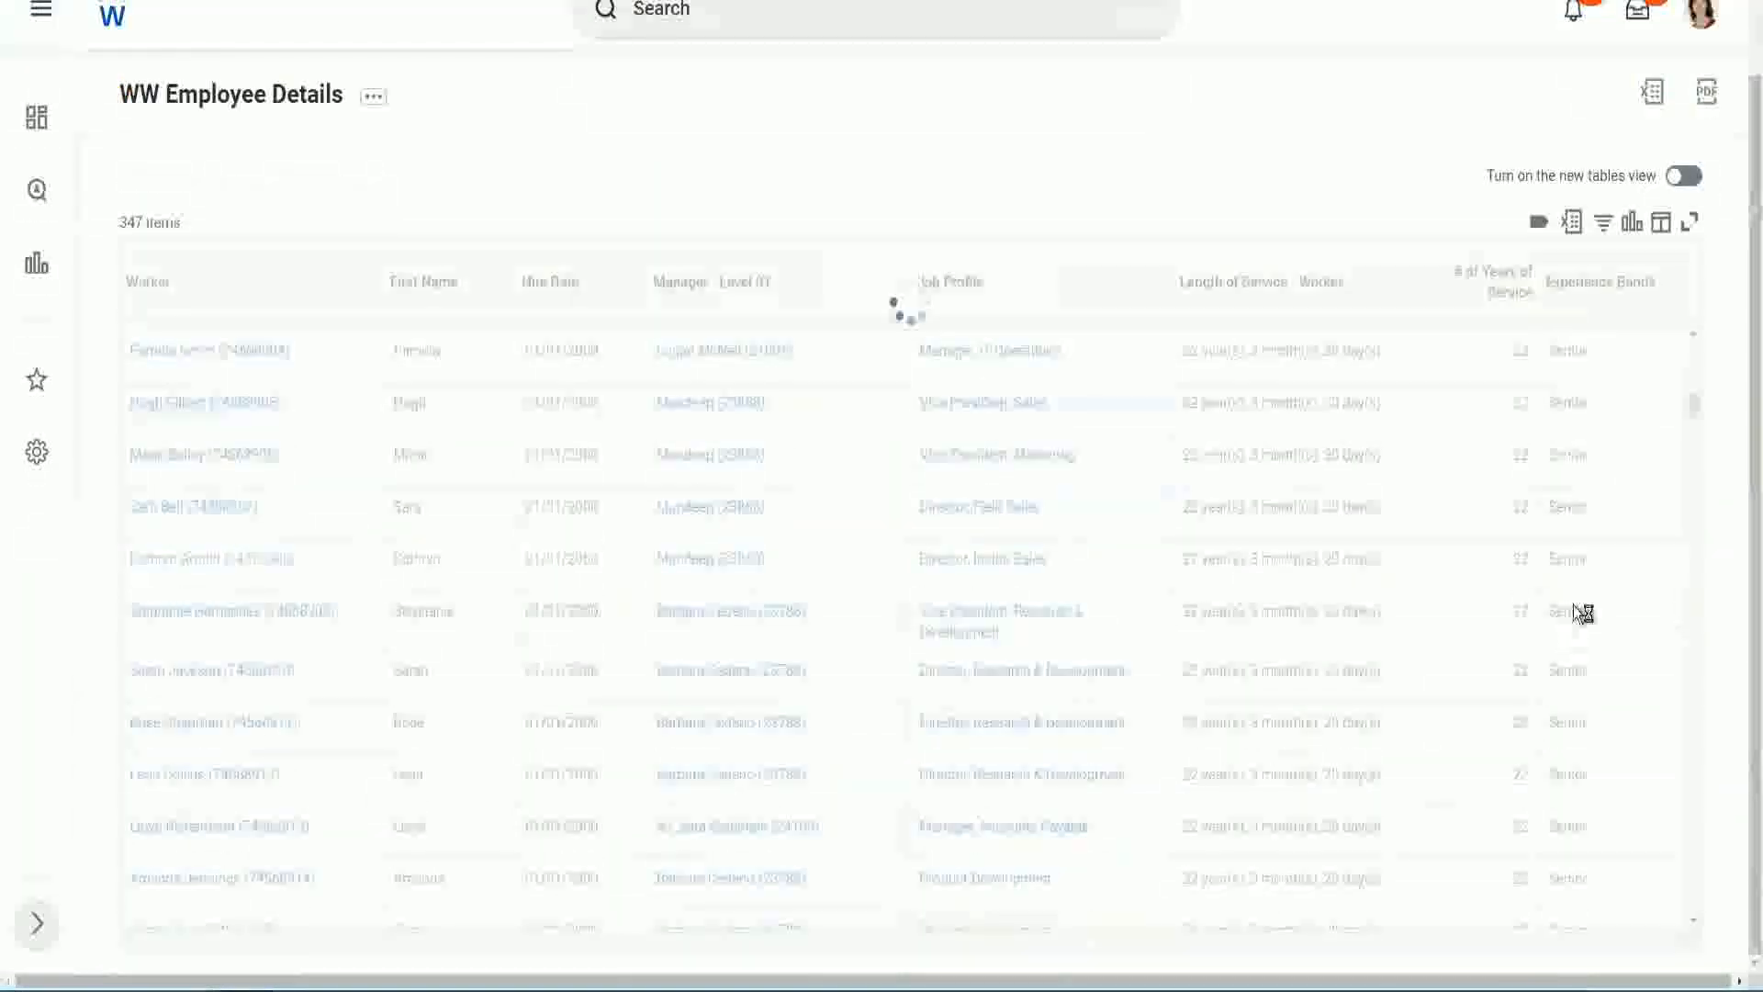
scroll(1633, 524, down, 4)
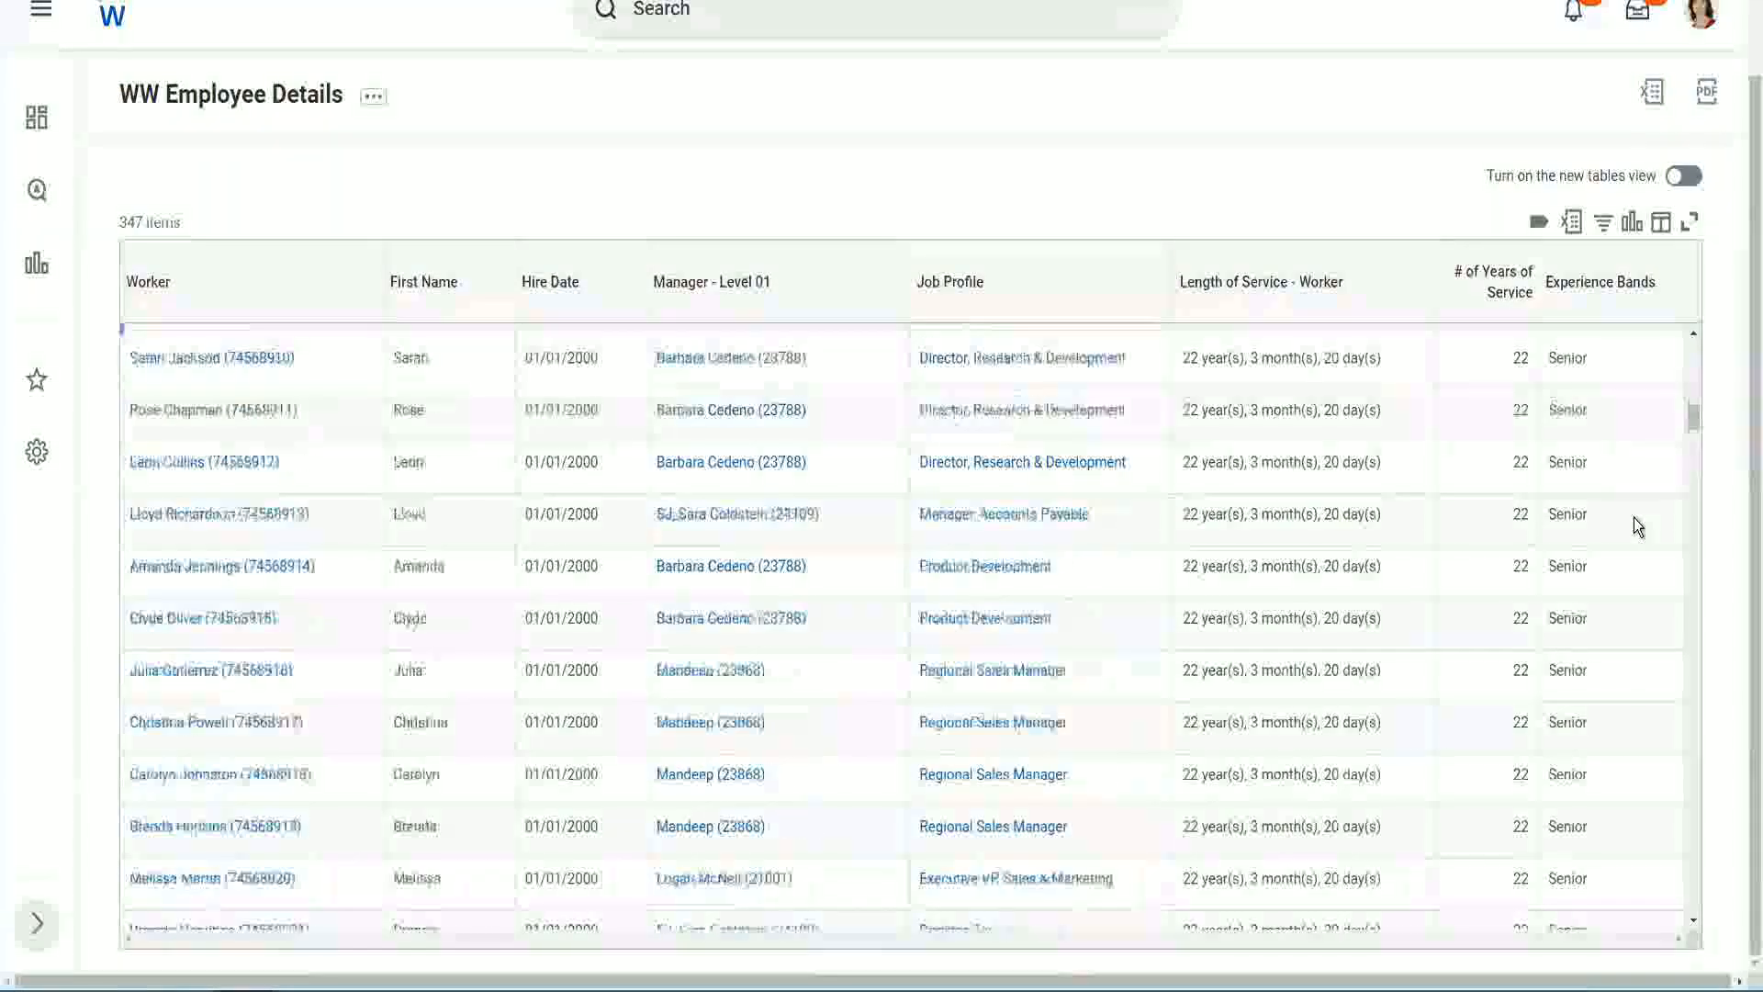
scroll(1634, 519, down, 3)
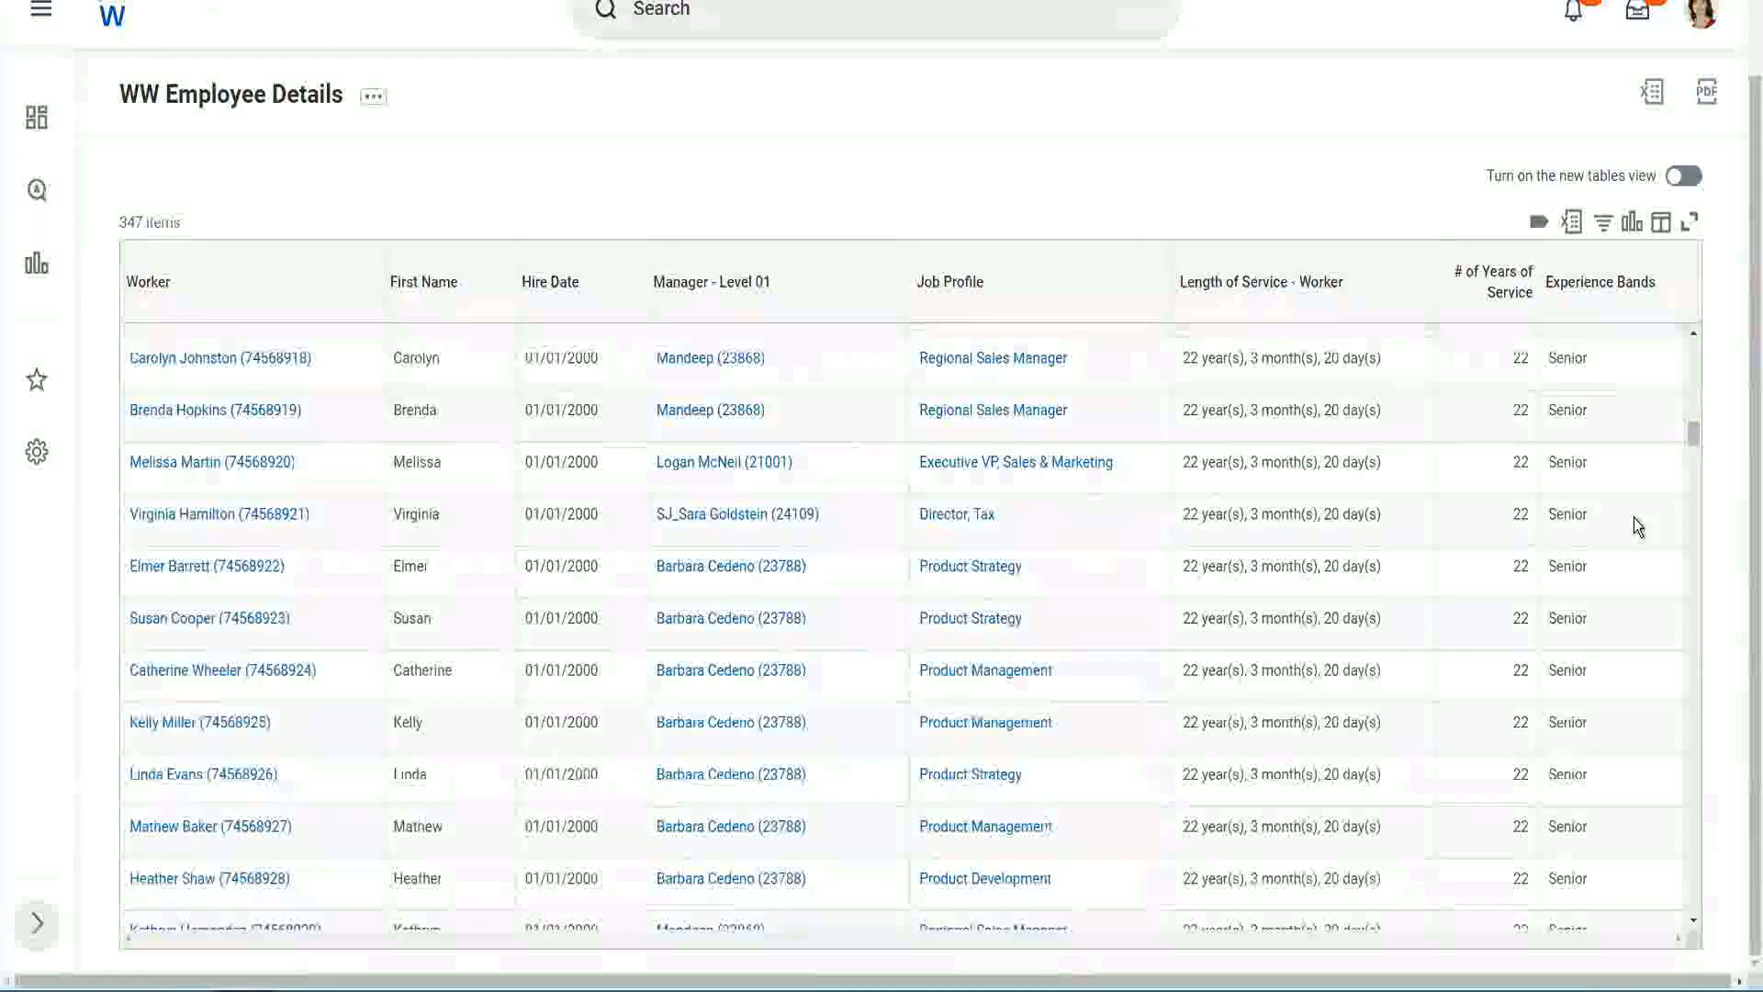
scroll(1633, 516, down, 8)
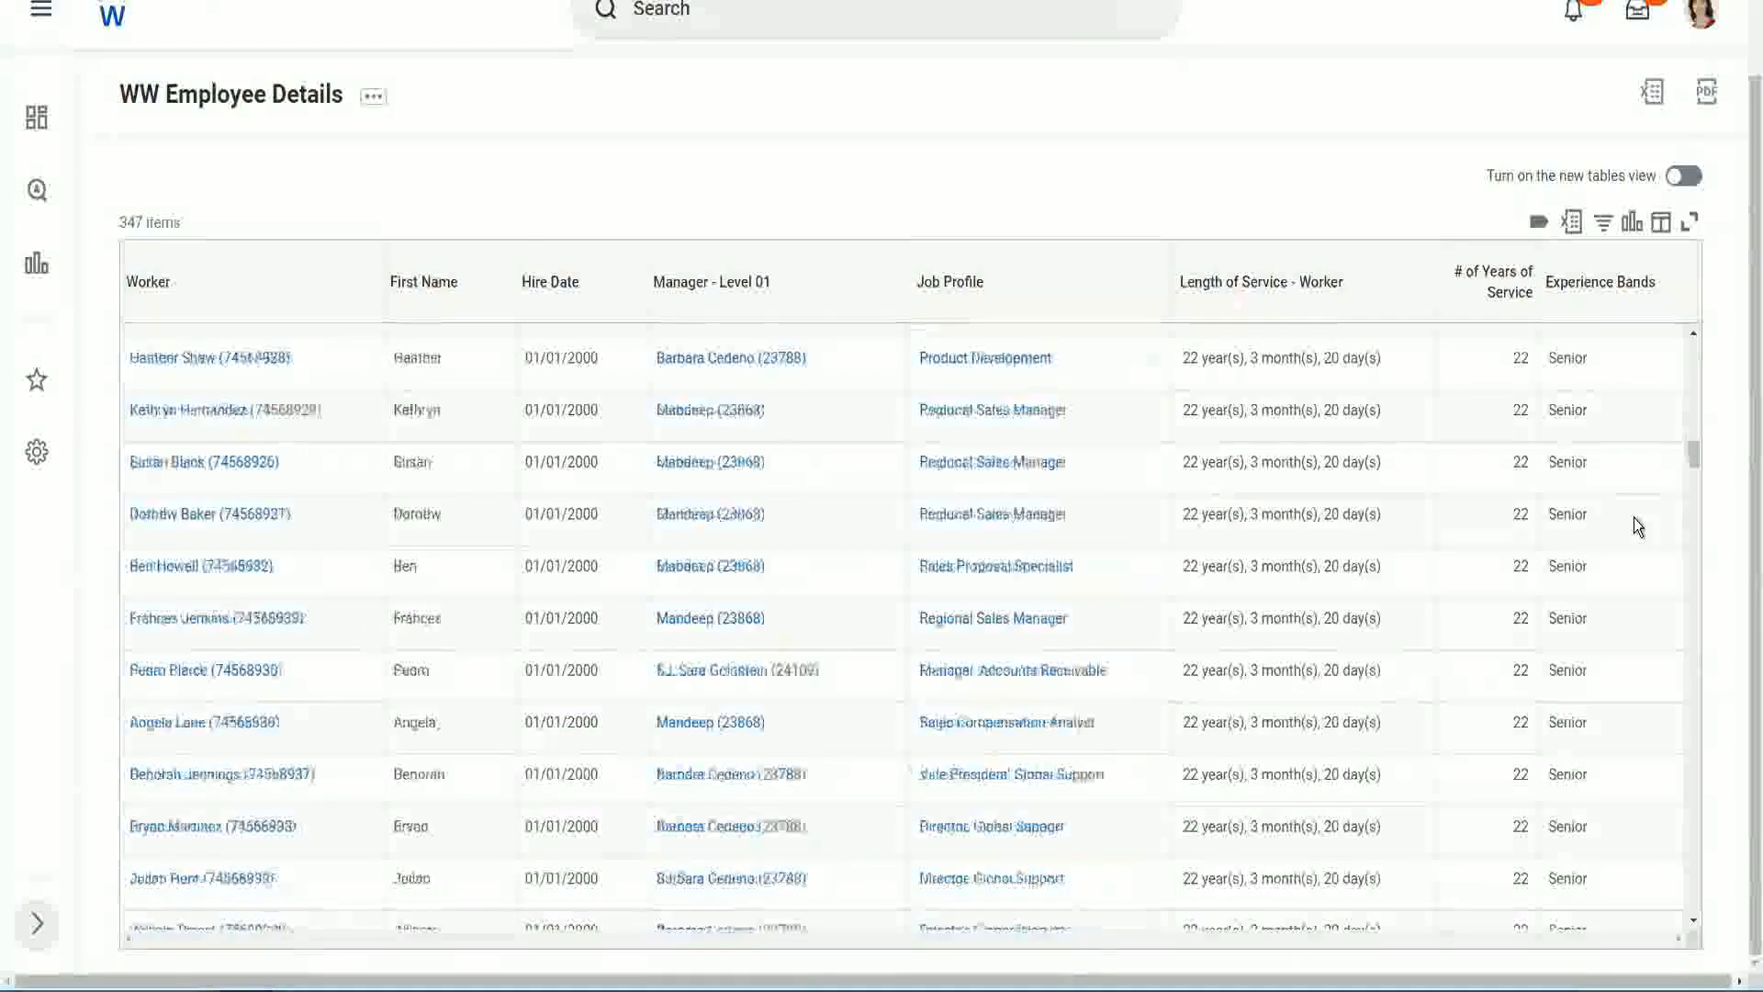
Filter the report's Experience Bands column to values containing Amateur.
click(1612, 302)
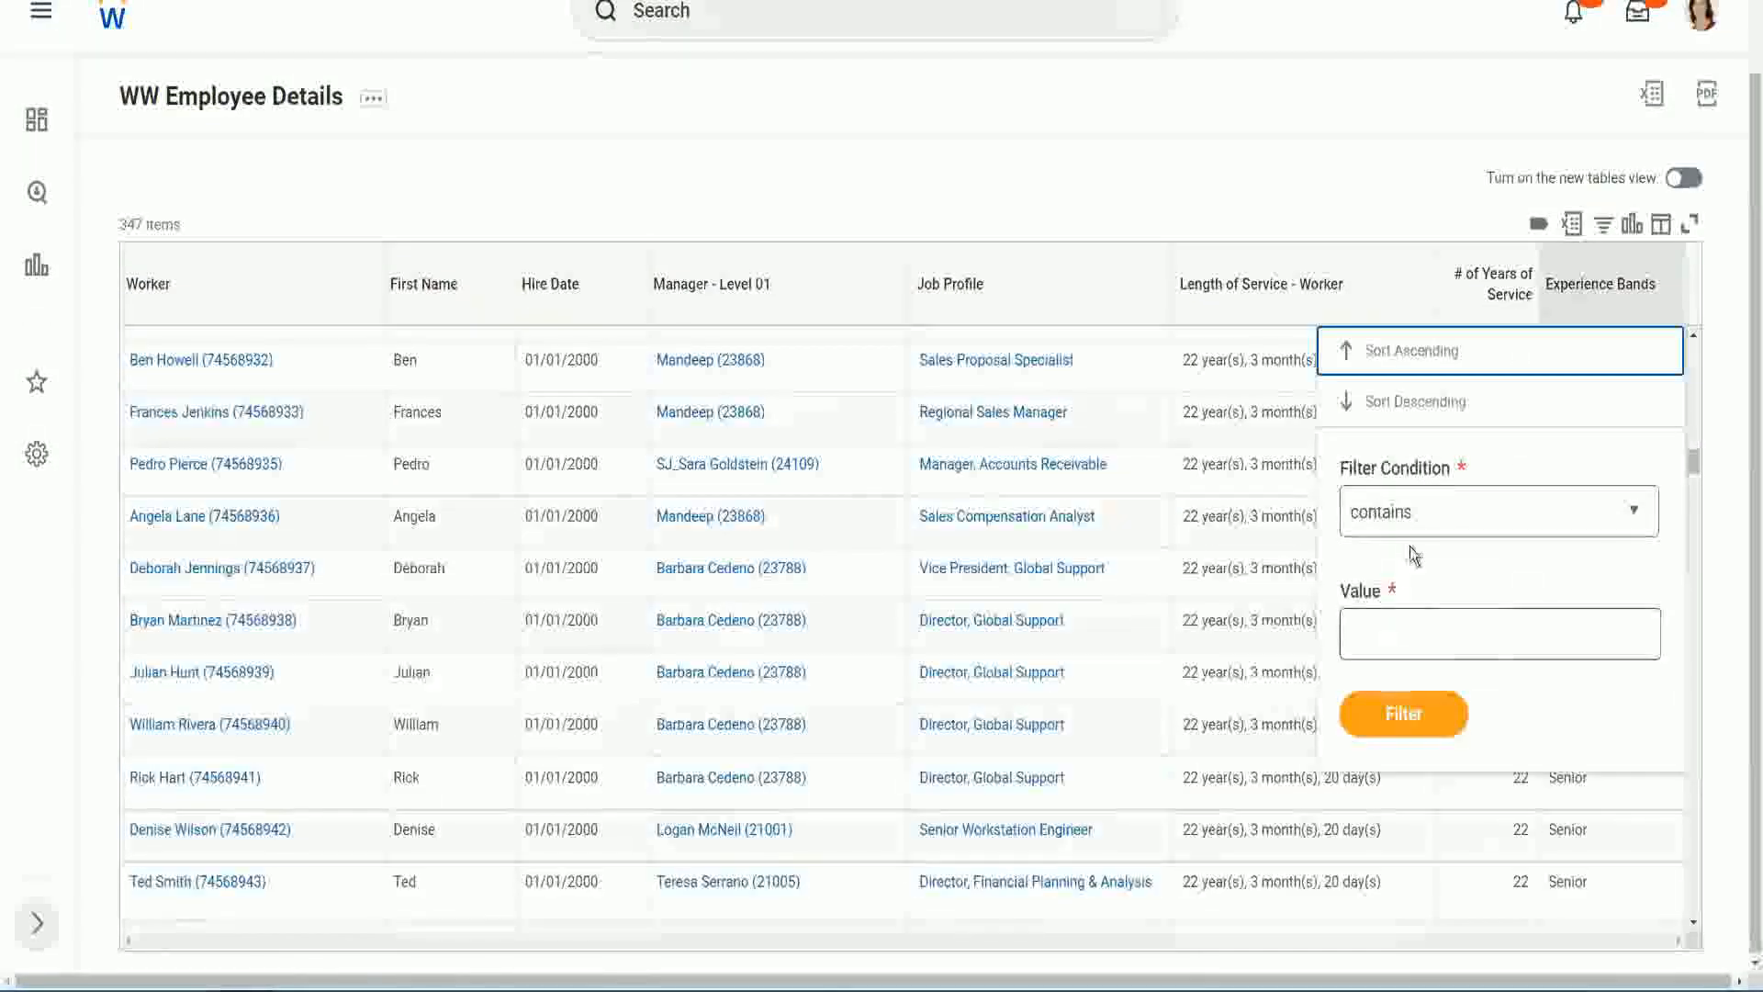
click(1398, 617)
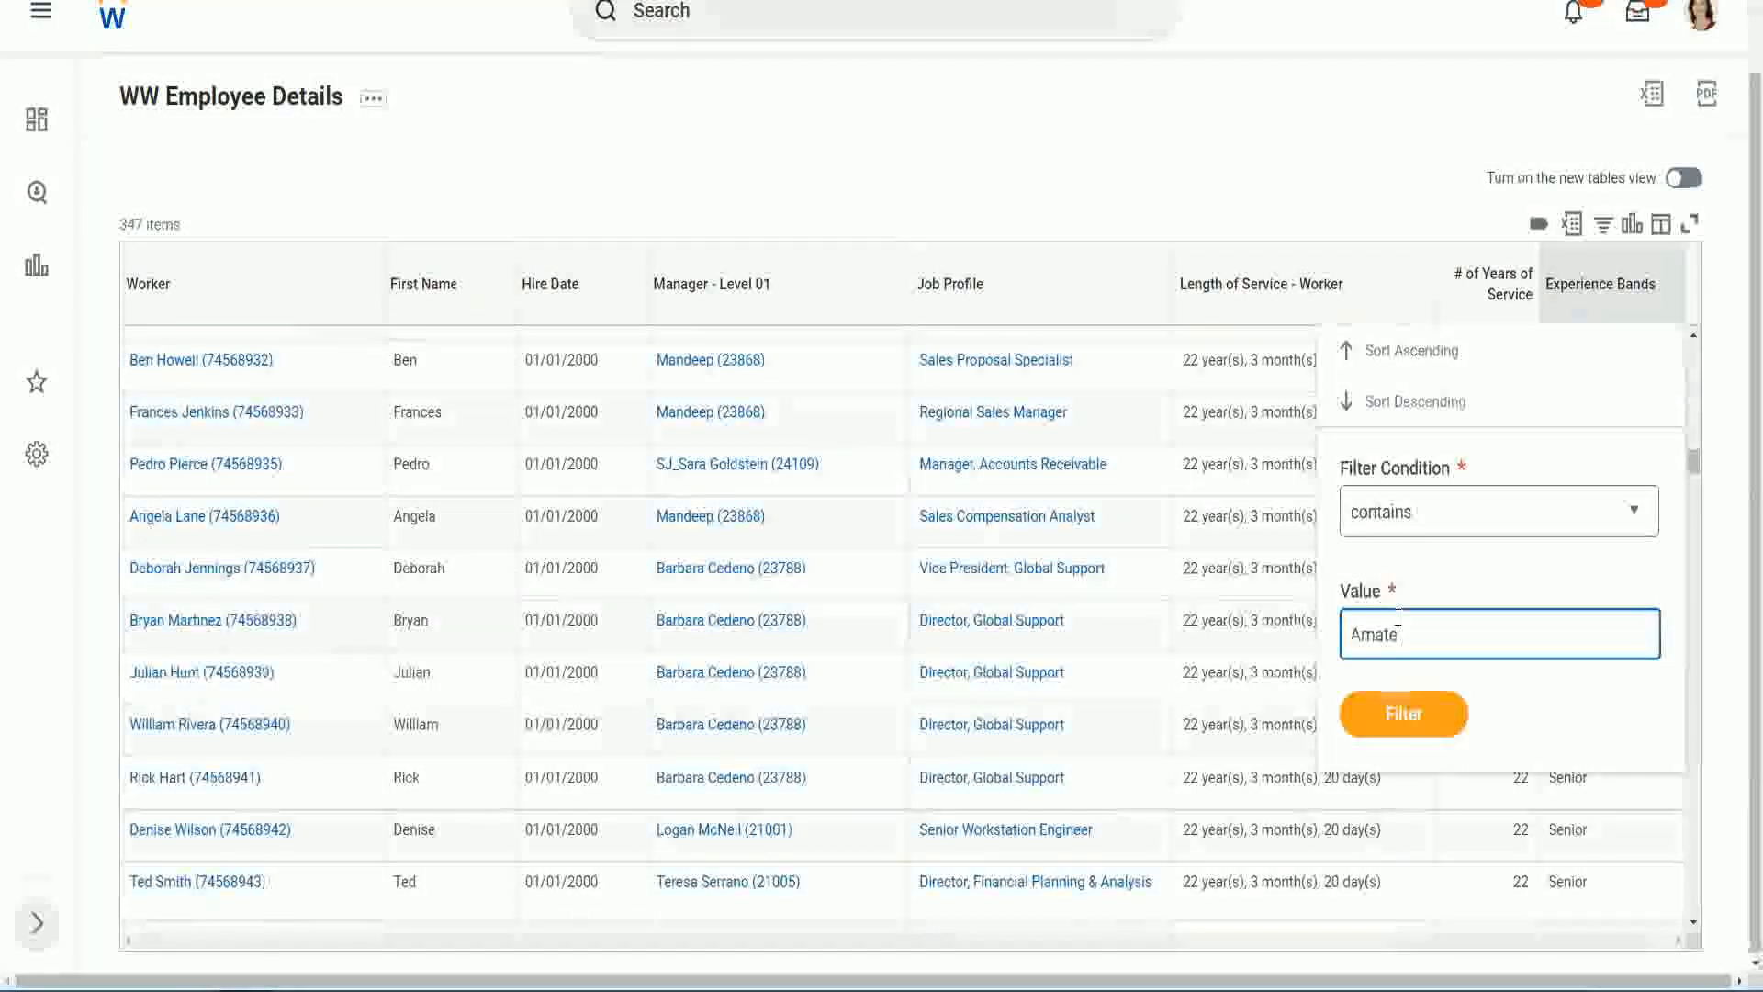
text(Amateur)
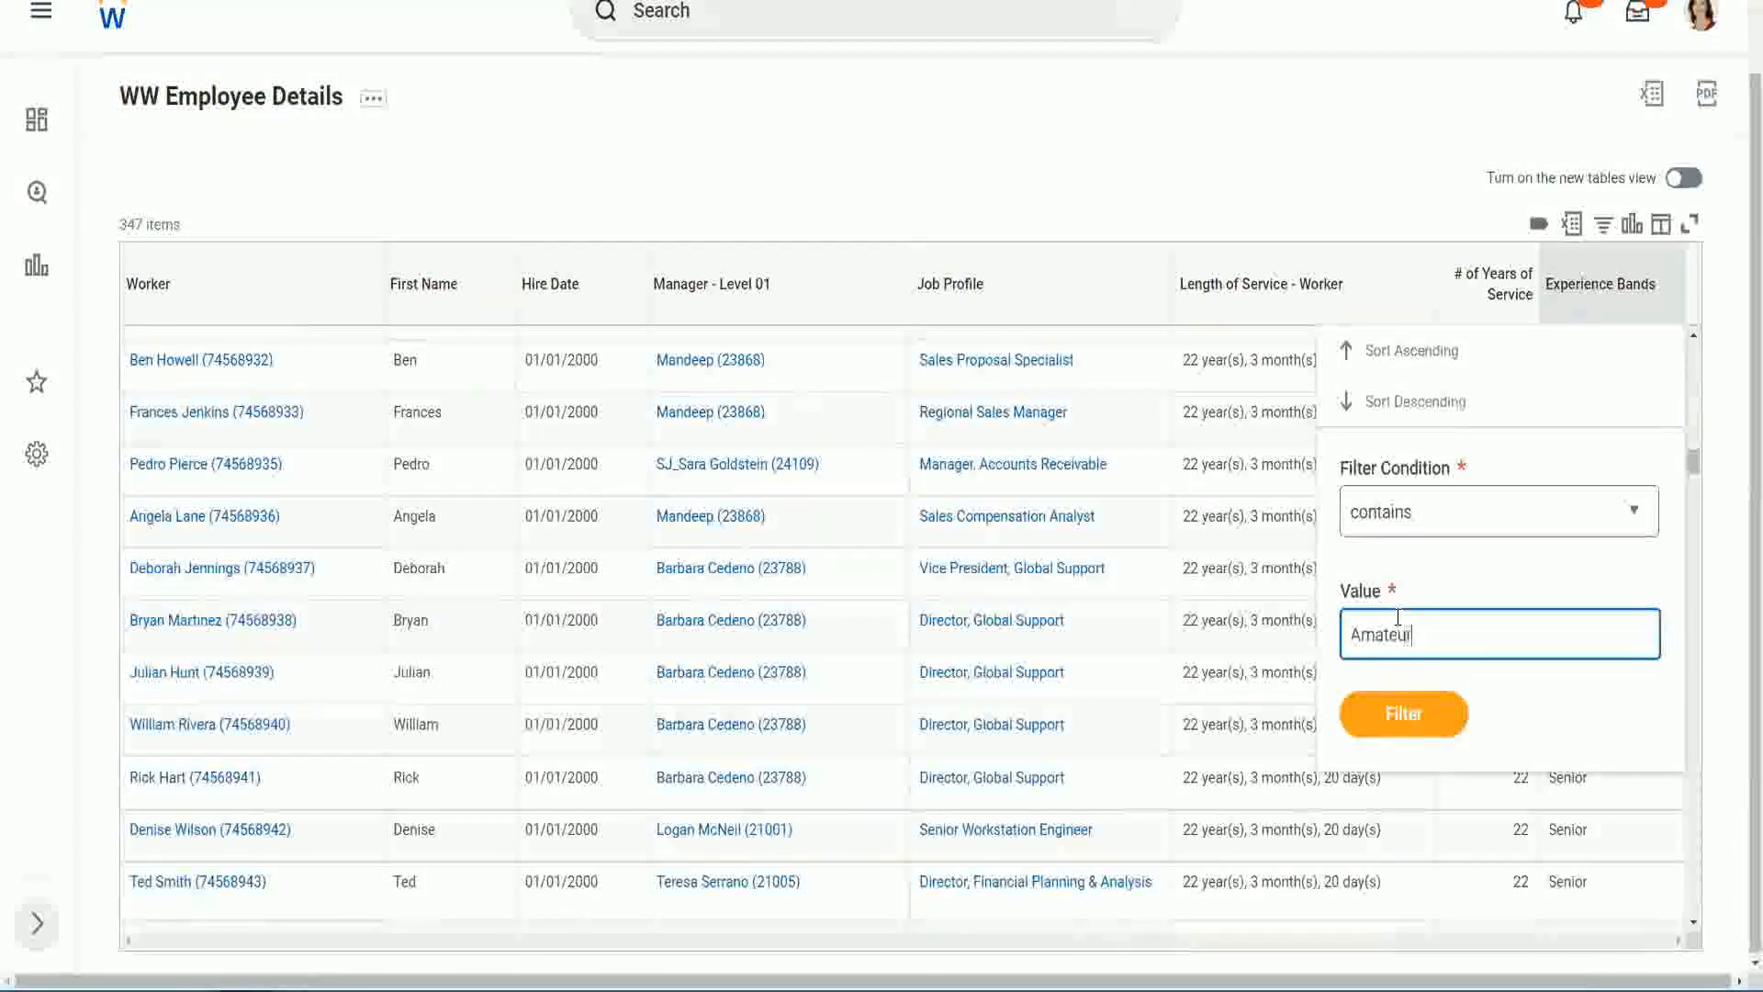
click(1392, 725)
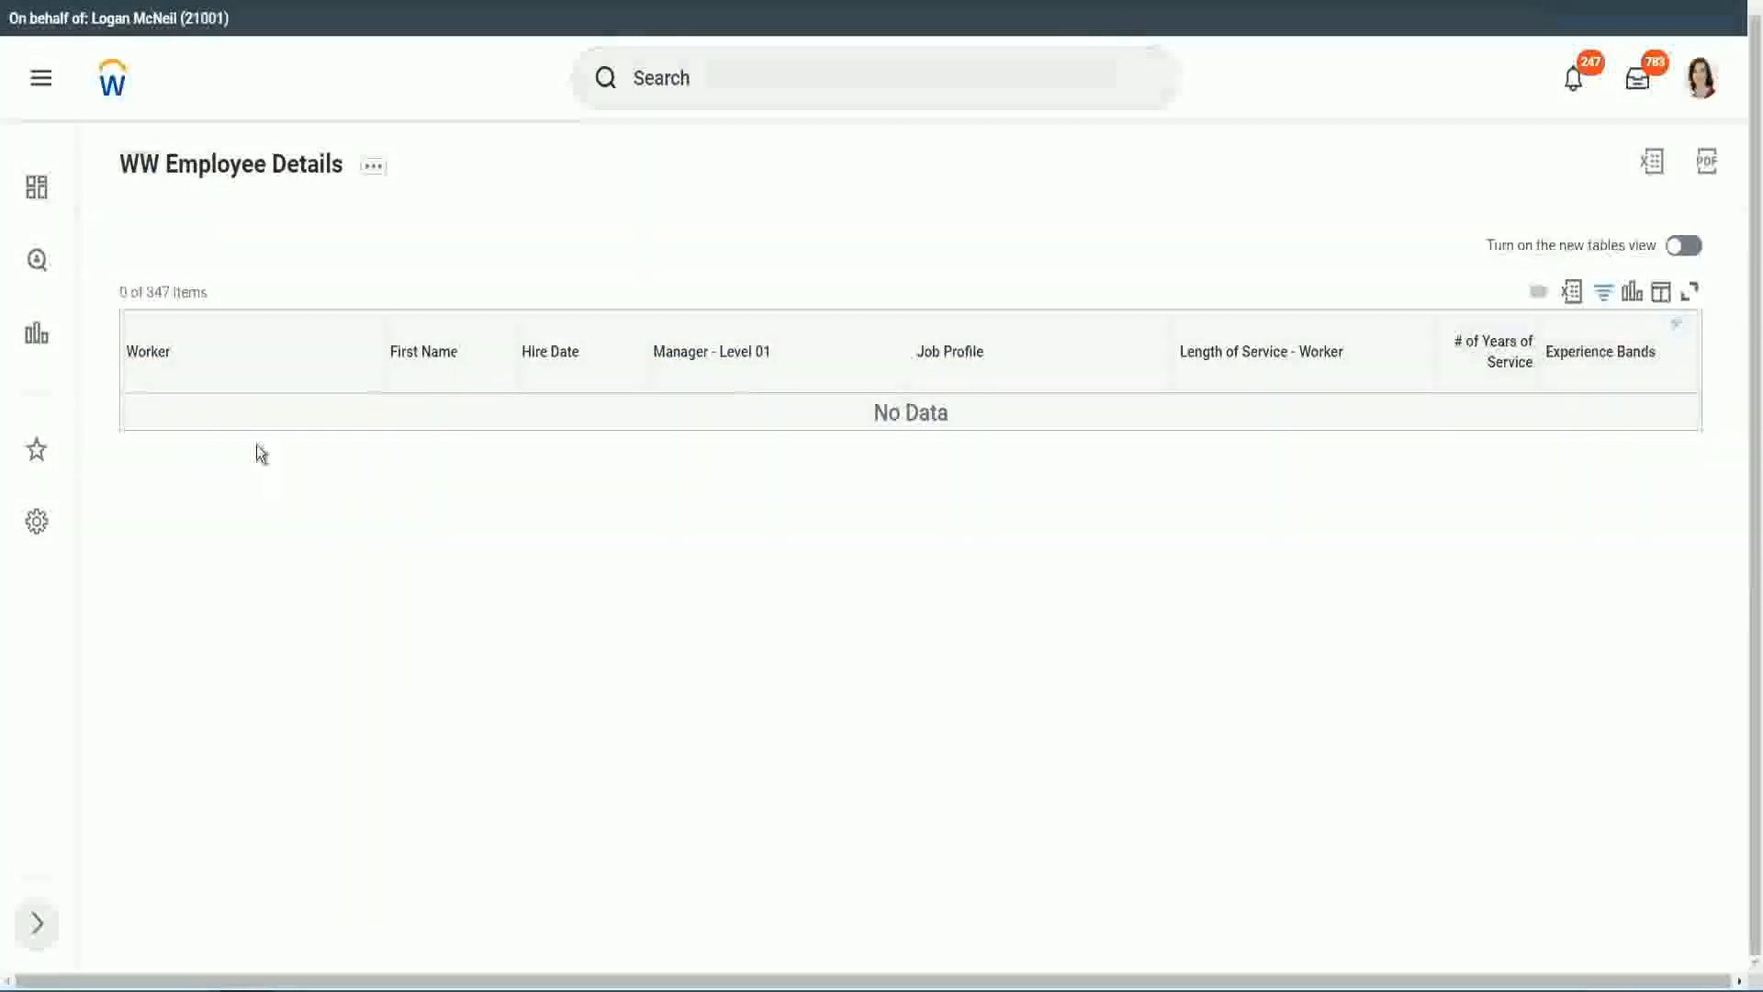
Change the Experience Bands filter value to Legend and review the filtered workers' years of service.
click(1596, 354)
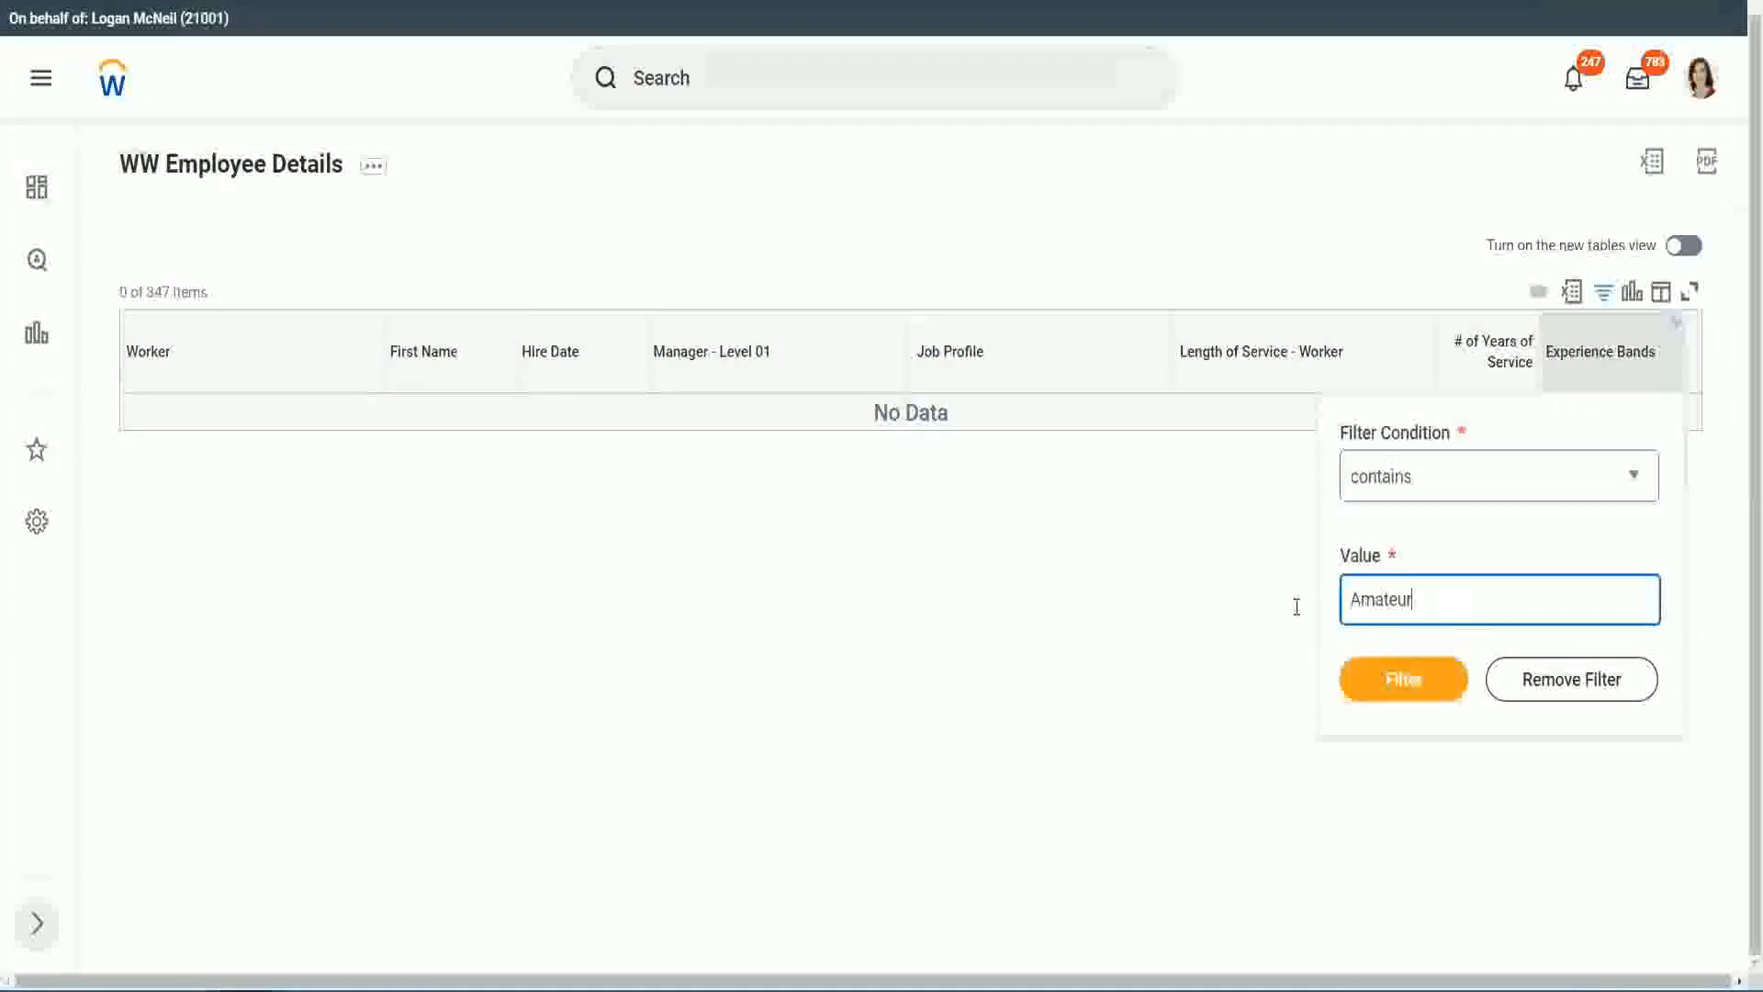
click(1259, 603)
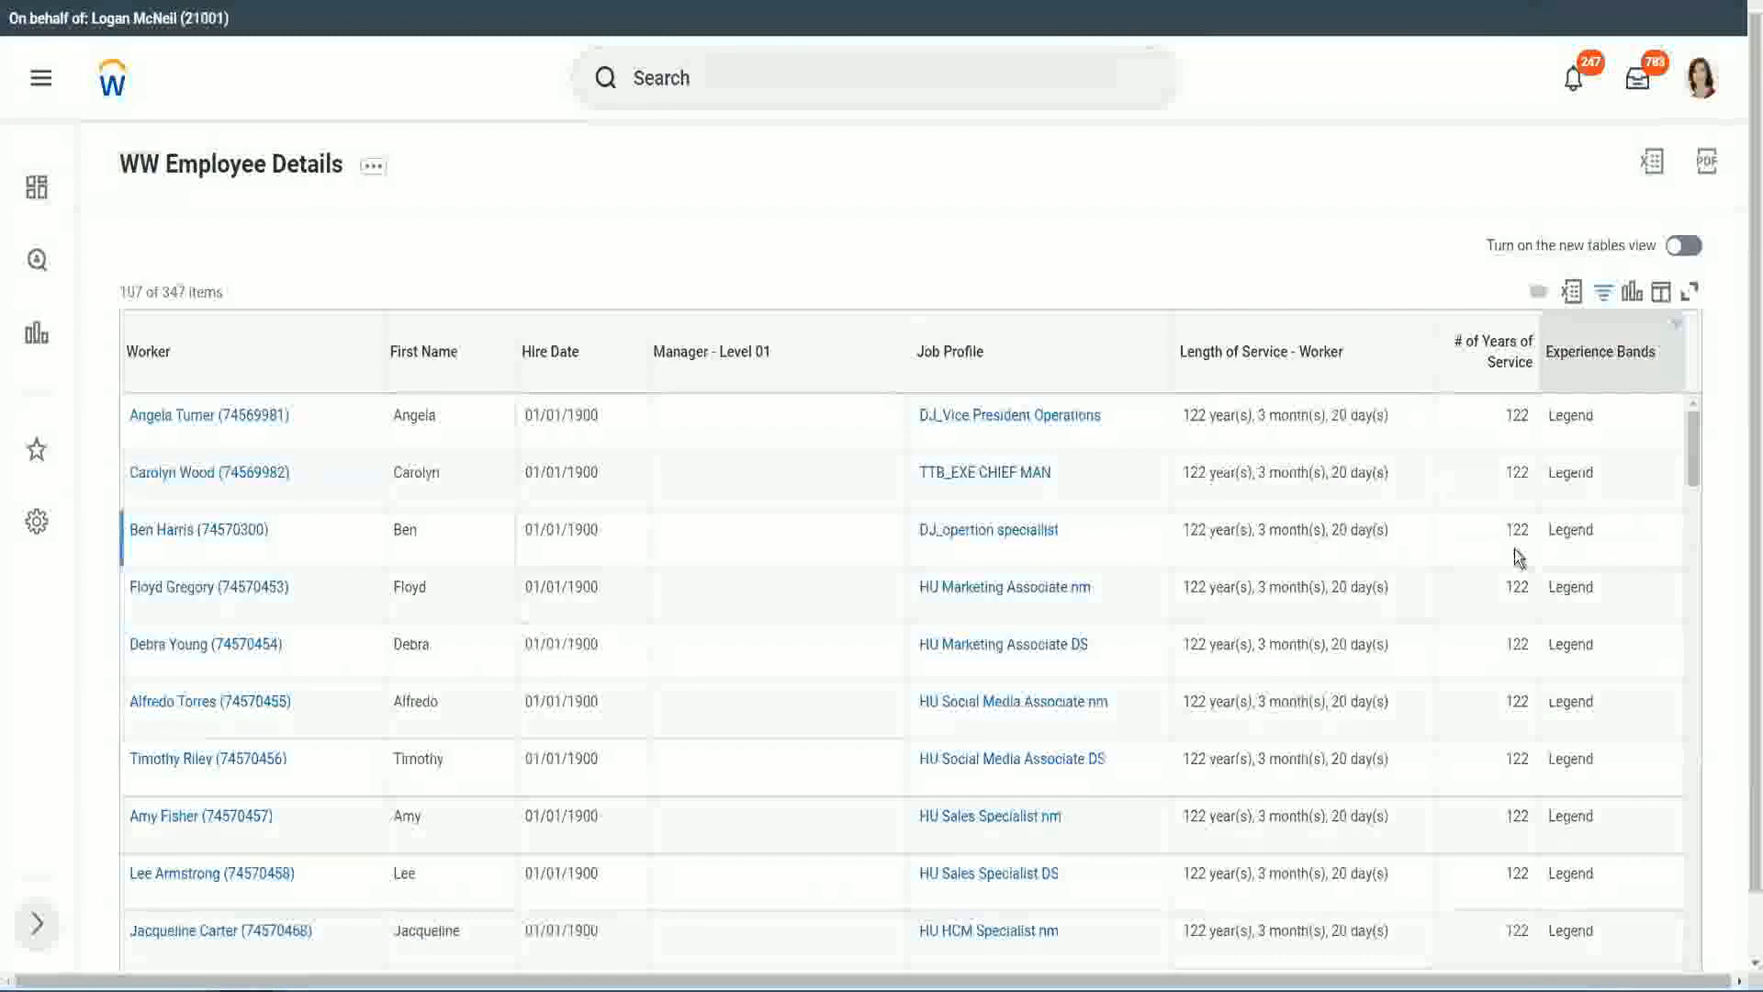
scroll(1515, 551, down, 12)
scroll(1513, 548, down, 10)
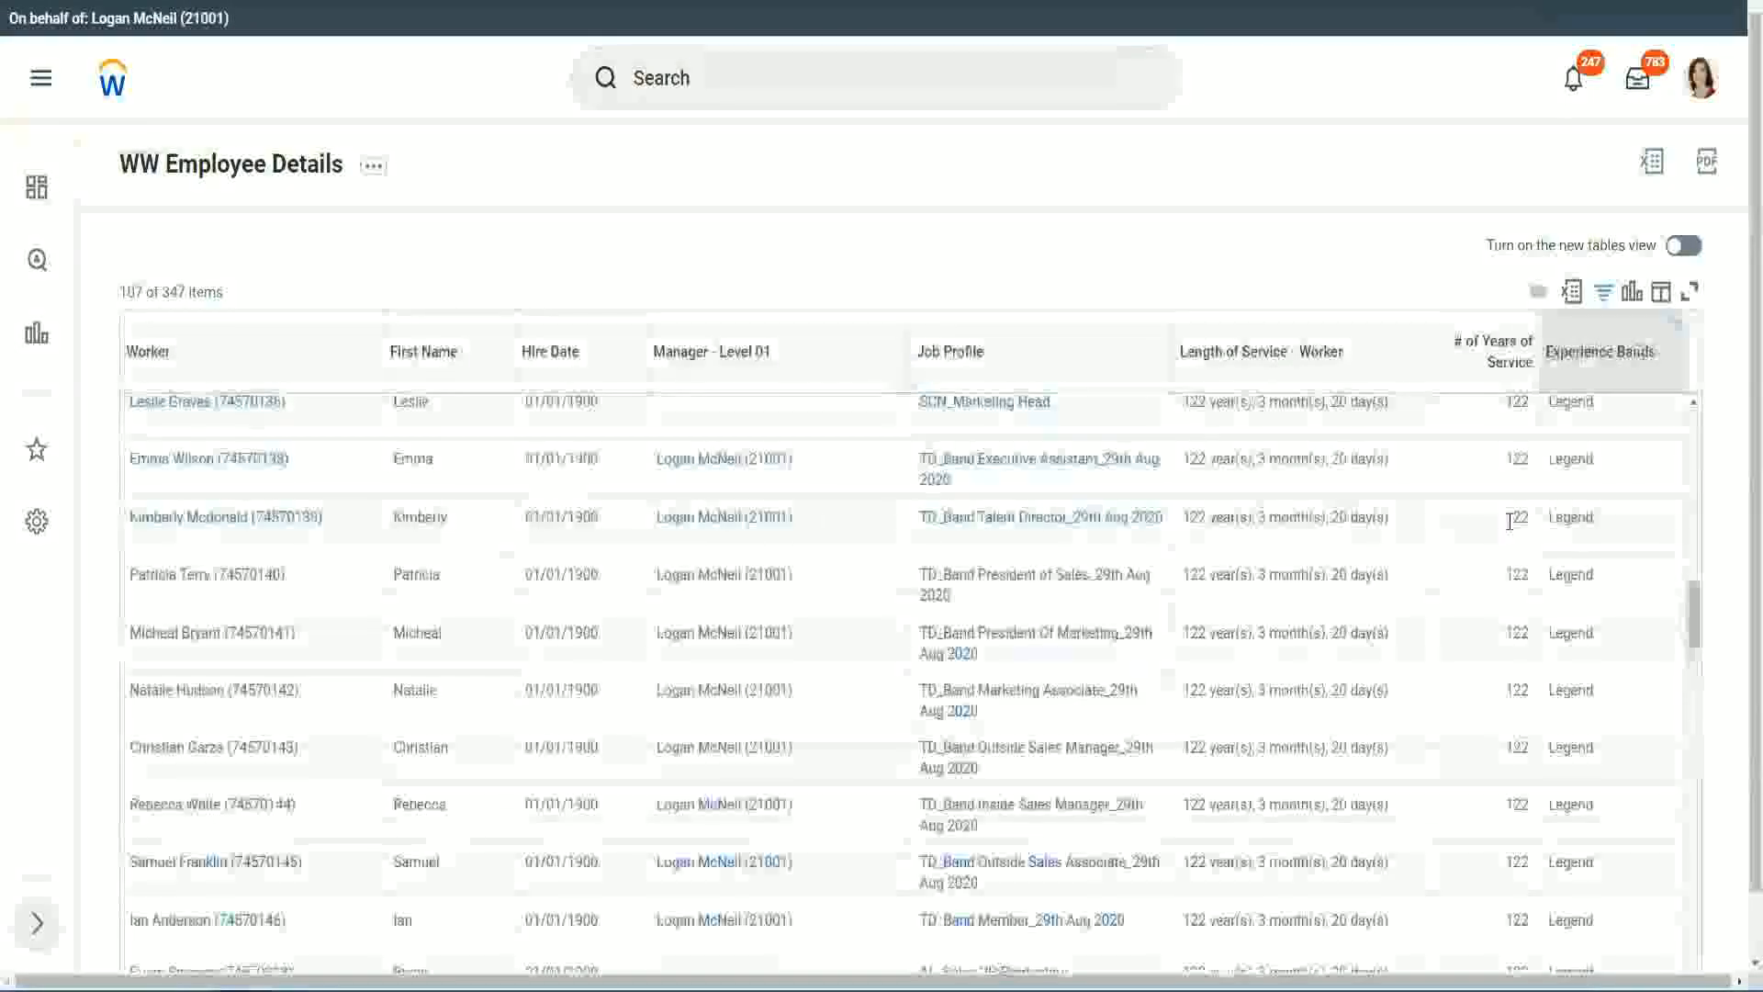
scroll(1510, 526, down, 15)
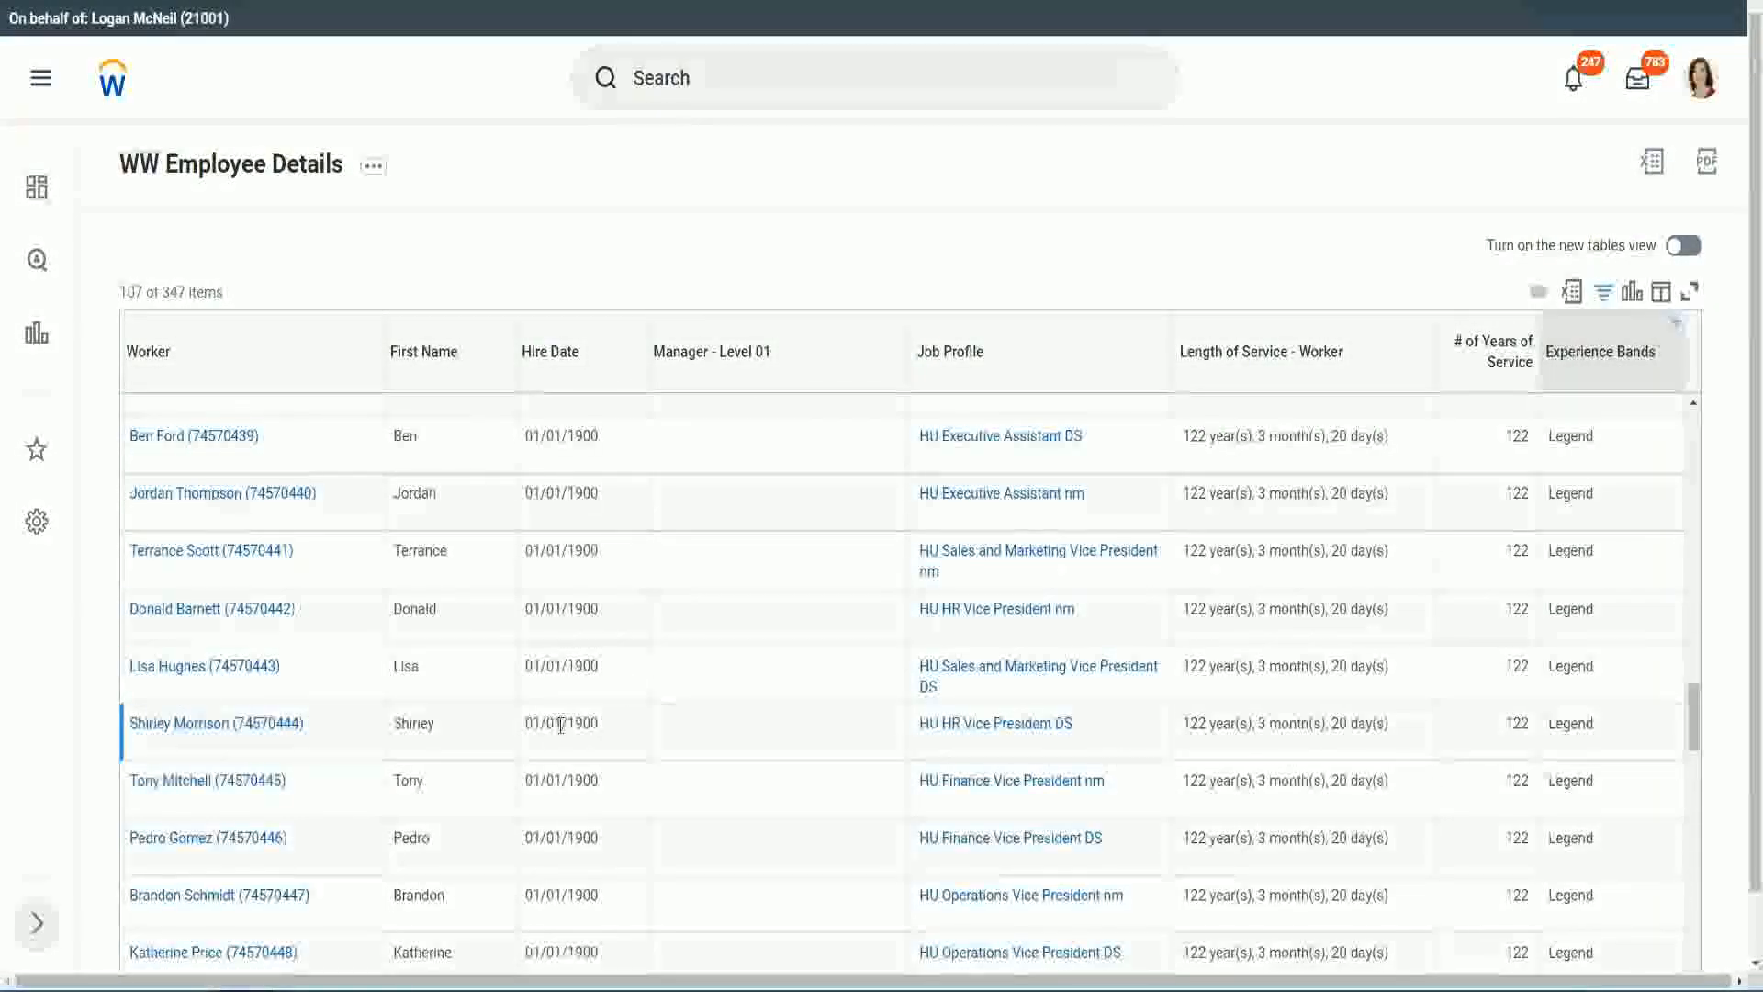
Compare hire dates and years of service with the Legend band through to the last filtered rows.
double_click(579, 720)
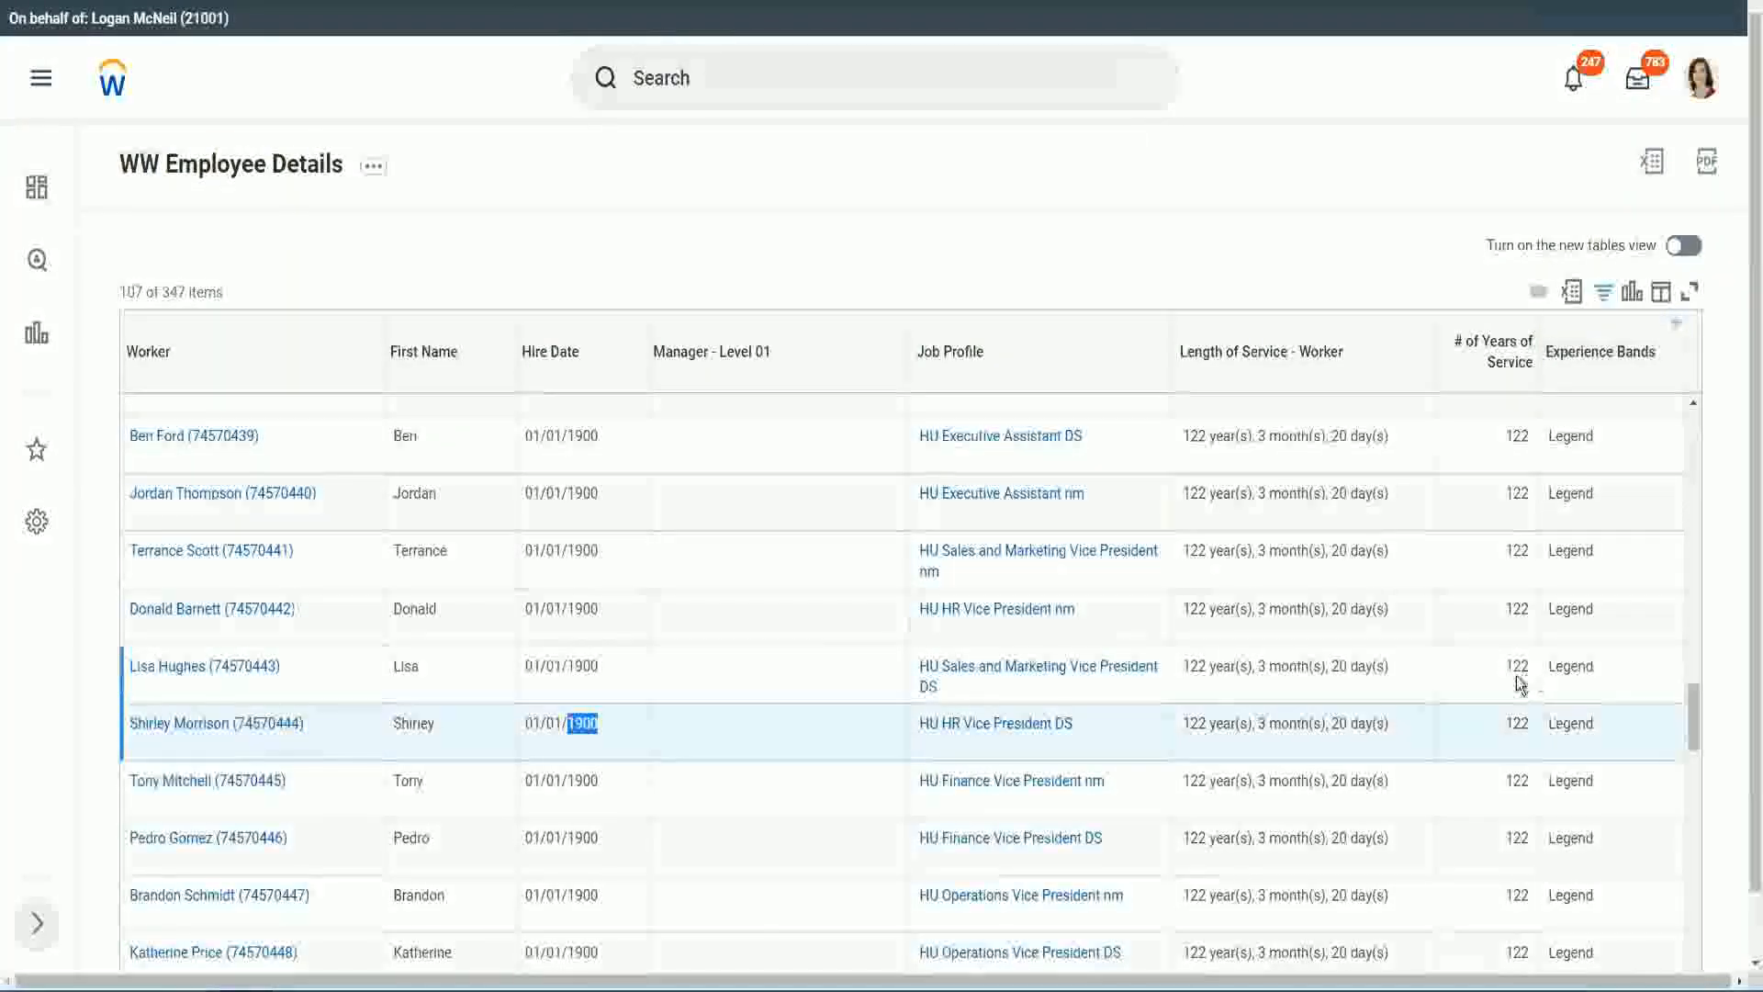
scroll(1506, 684, down, 2)
scroll(1495, 682, down, 3)
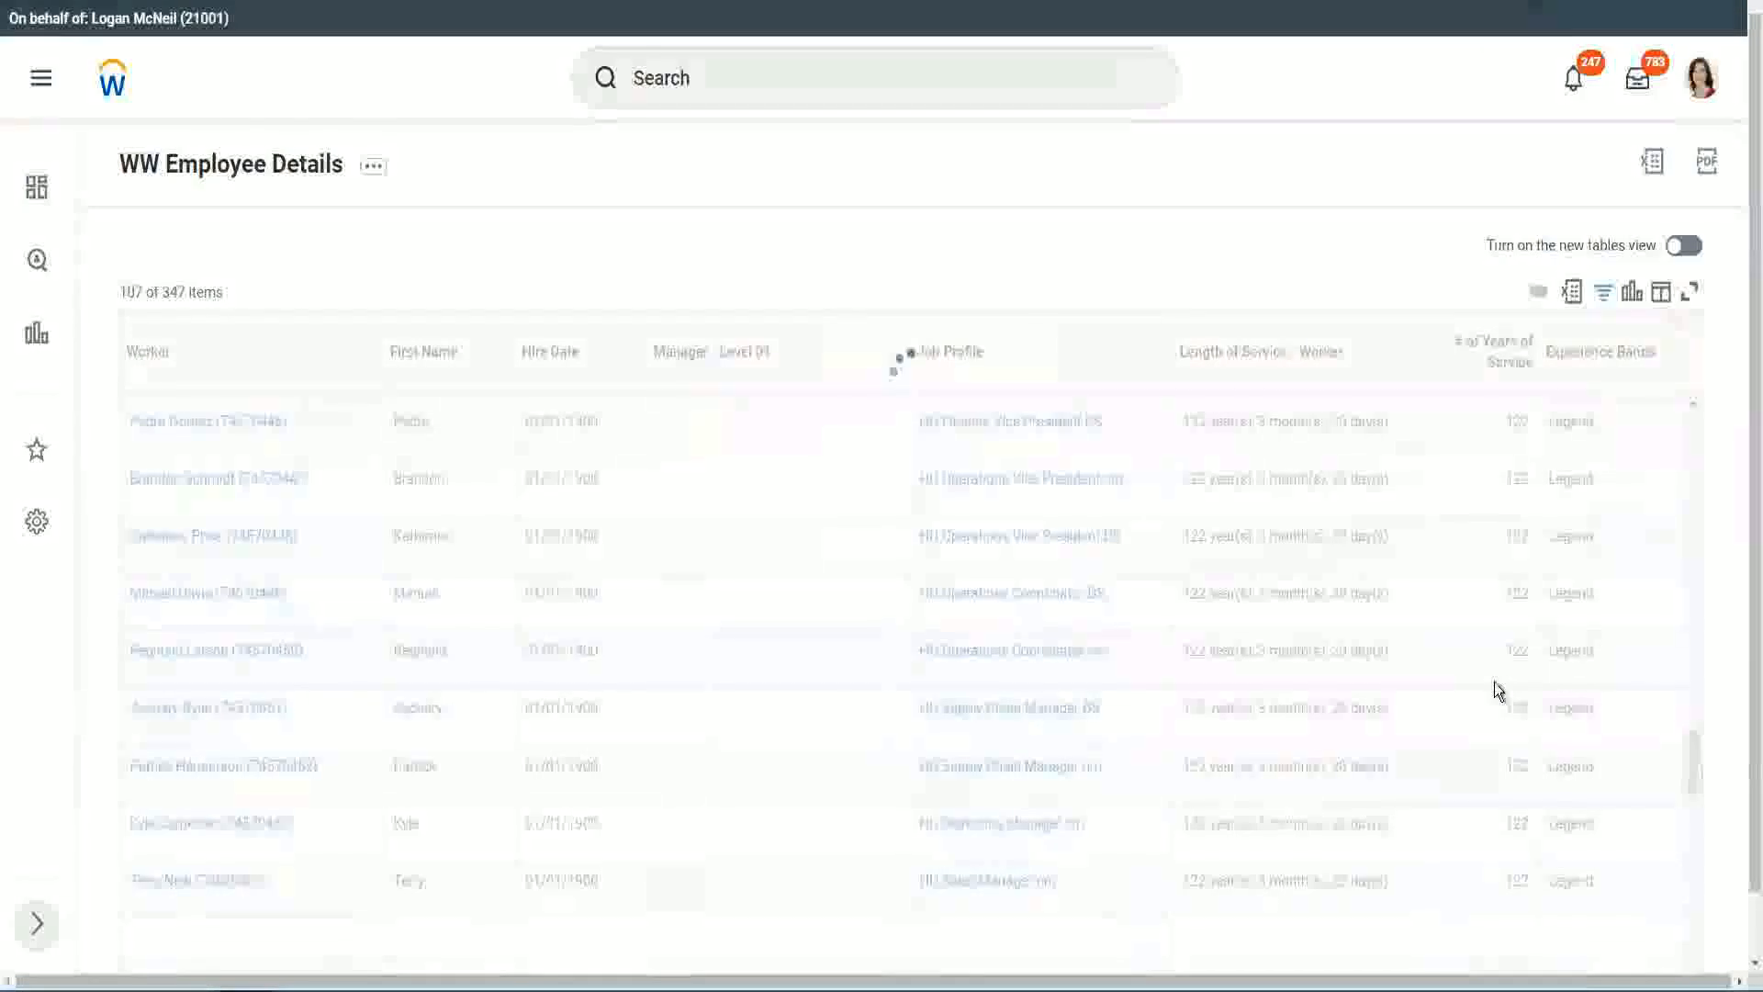
scroll(1494, 681, down, 3)
scroll(1494, 681, down, 15)
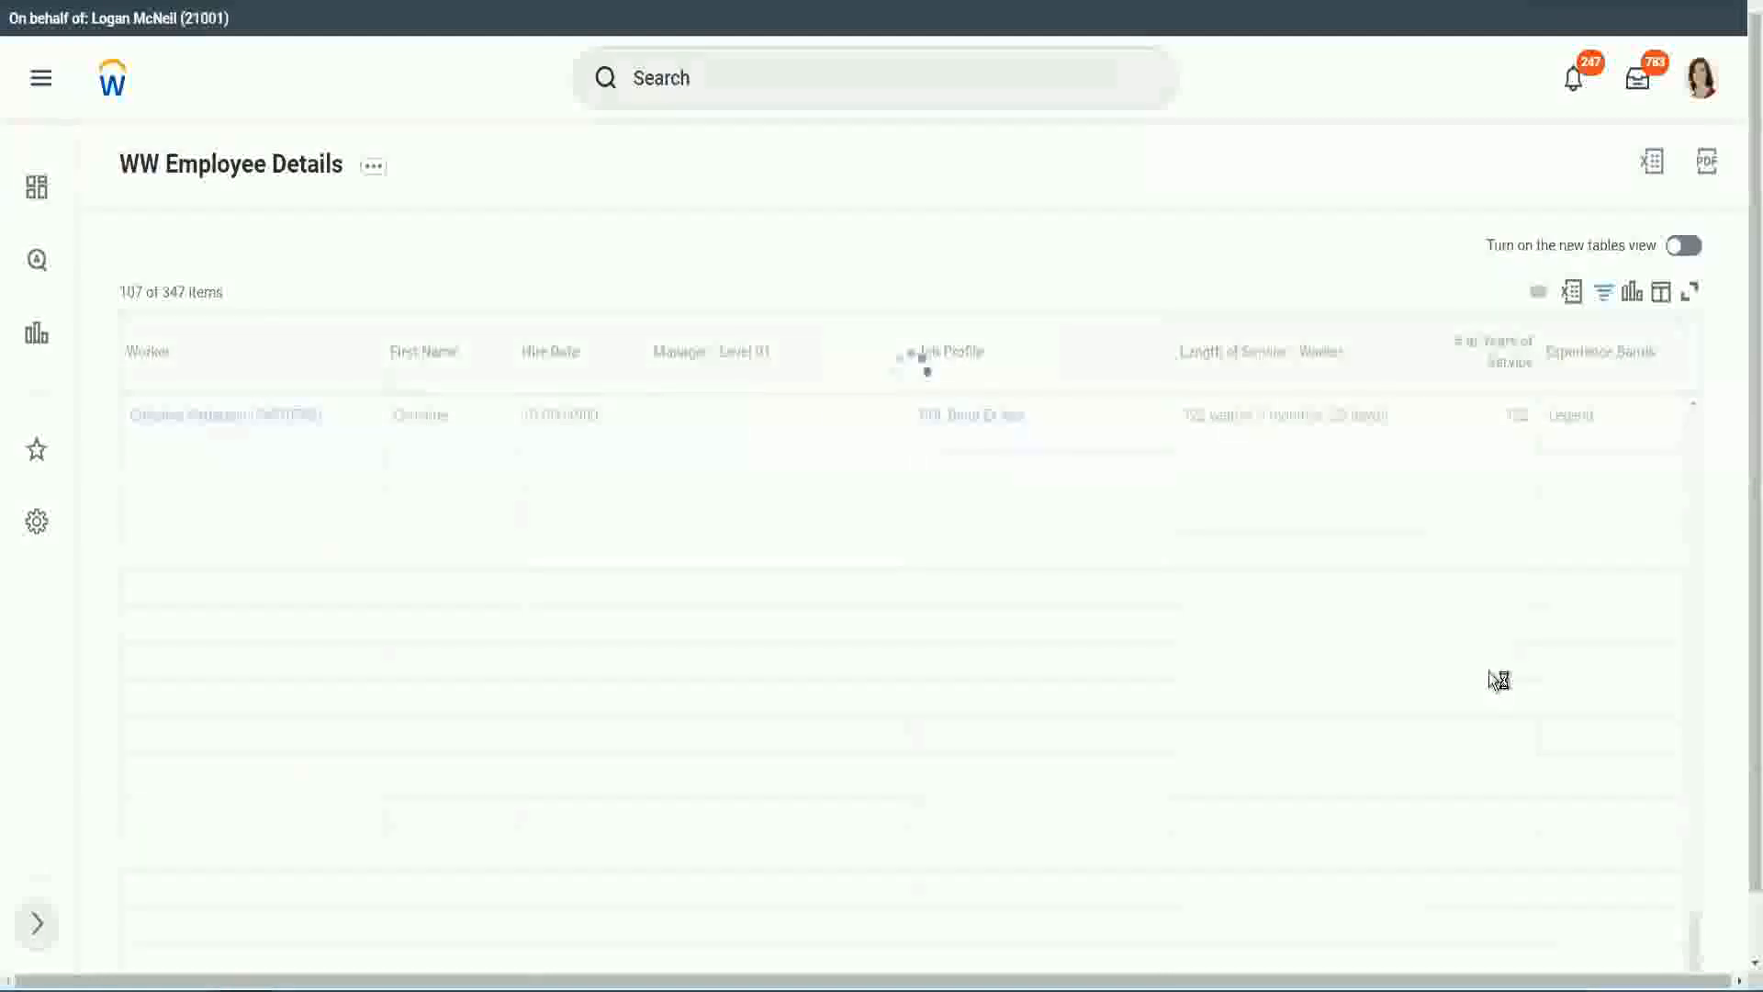
scroll(1469, 604, down, 5)
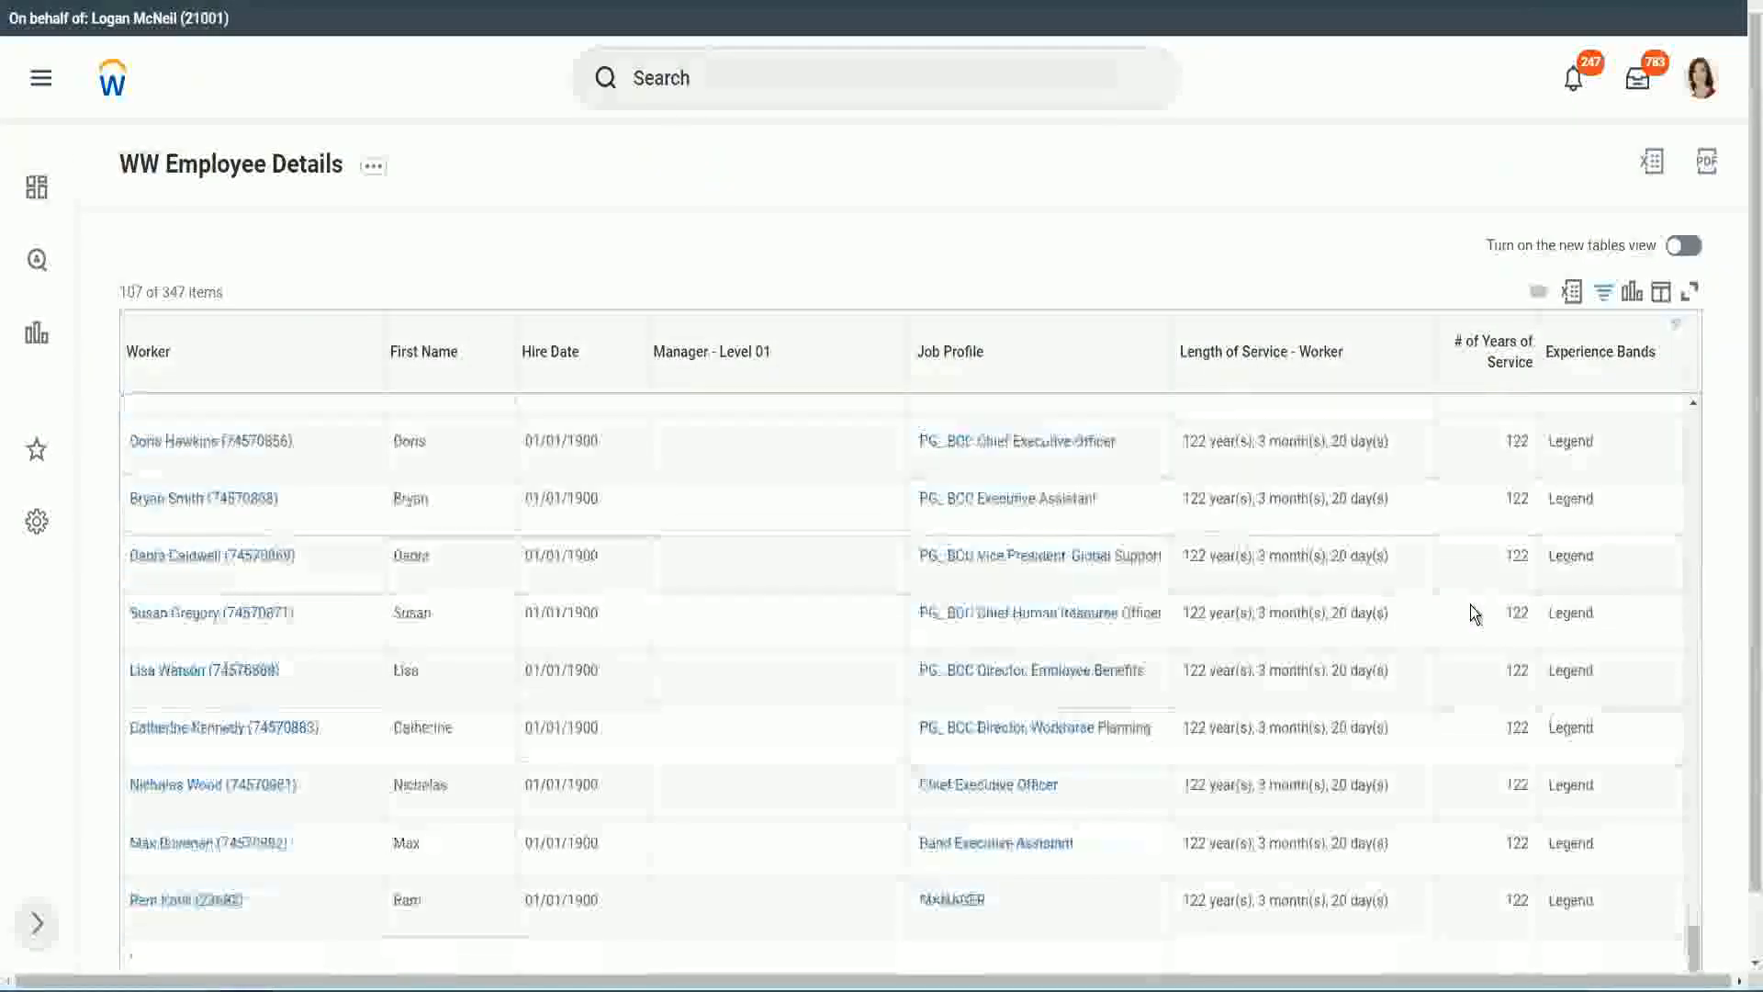
click(1504, 909)
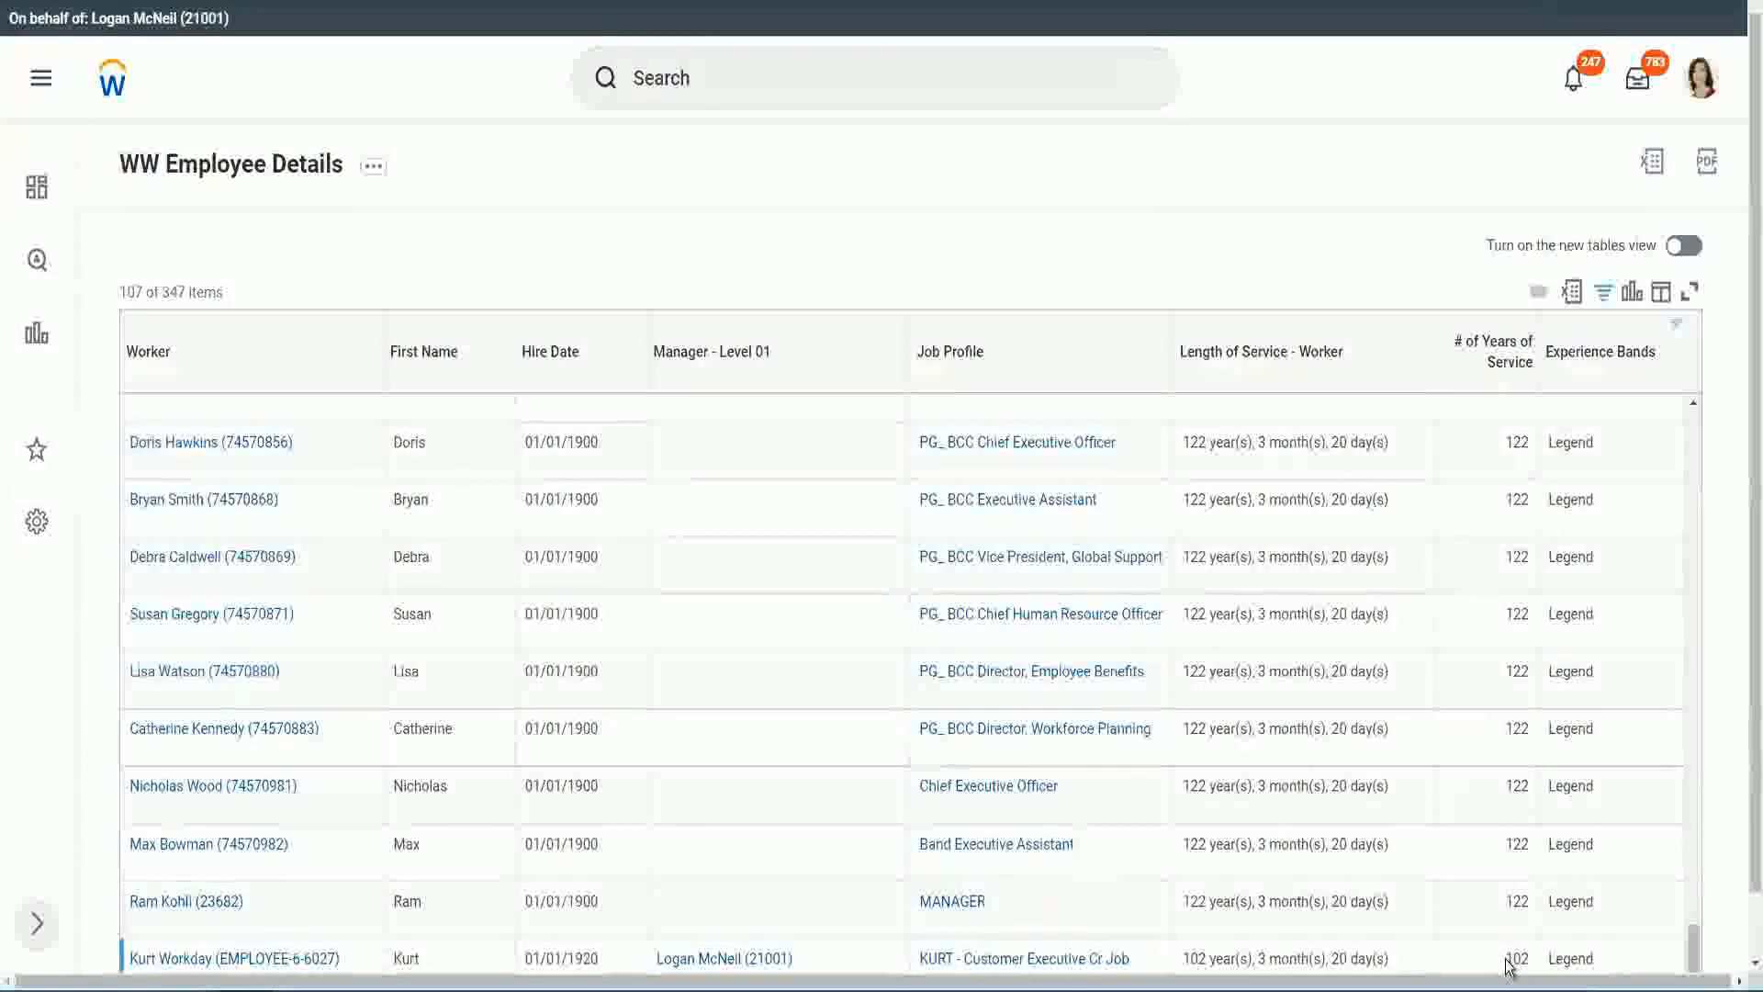
double_click(1510, 957)
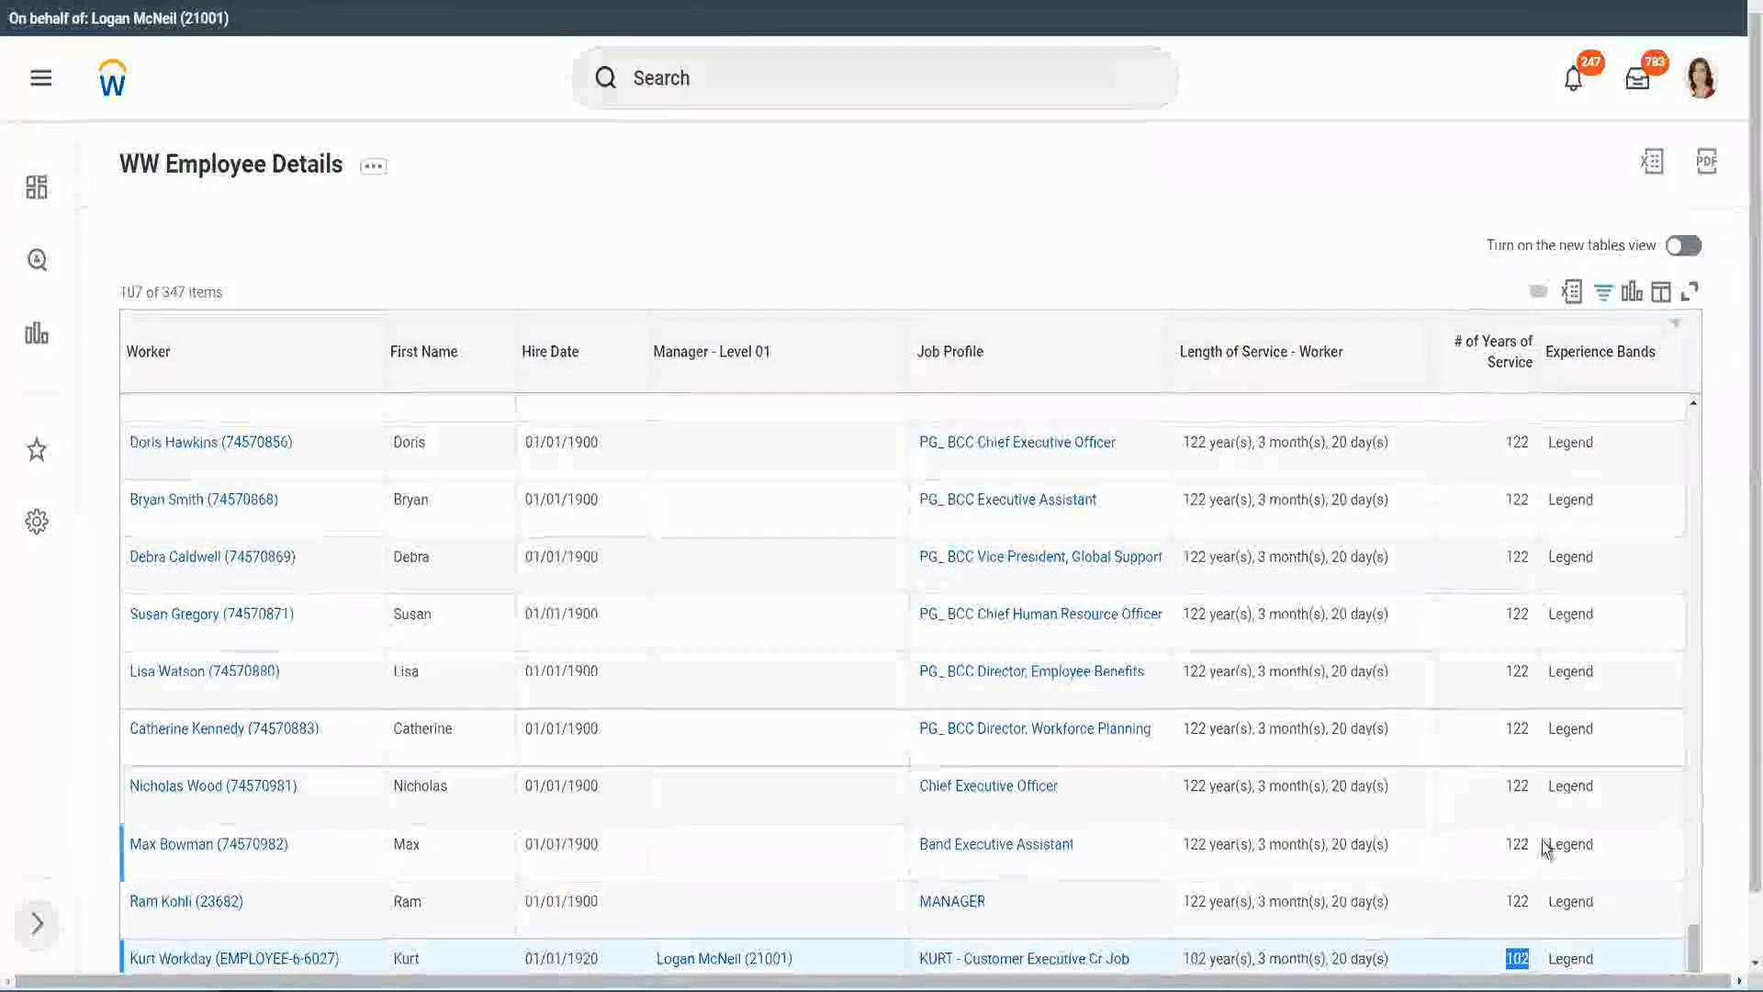
drag(1517, 786, 1530, 786)
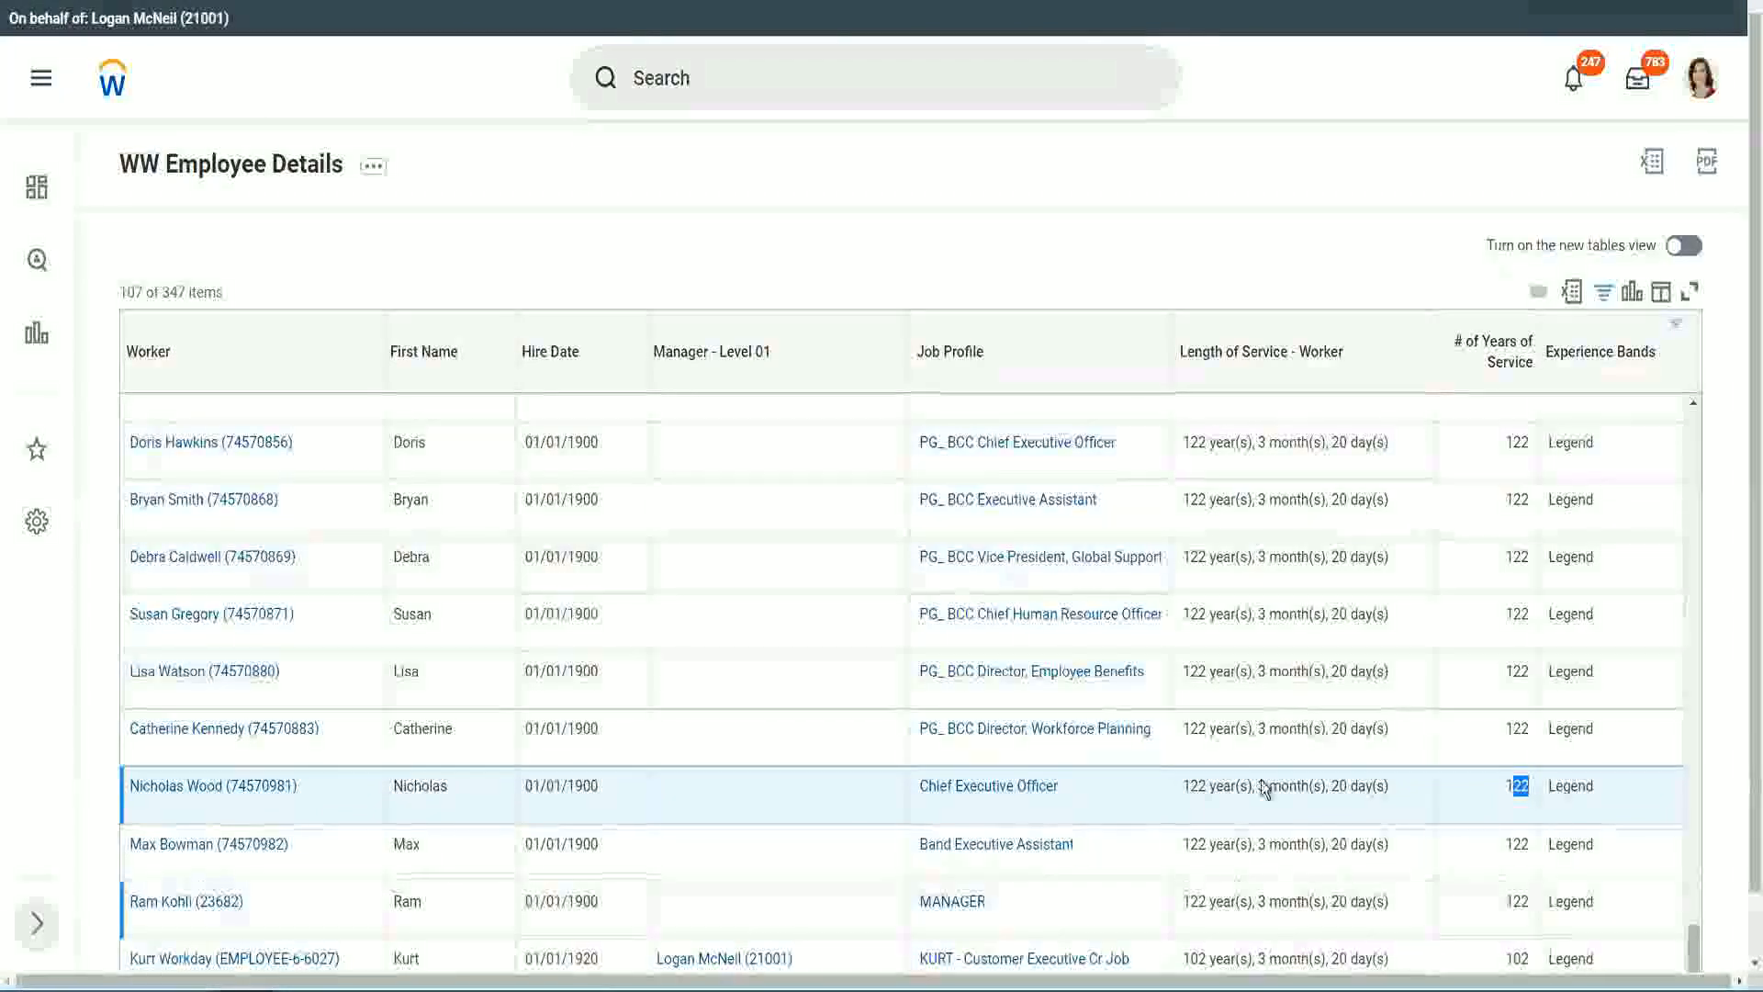
click(1481, 731)
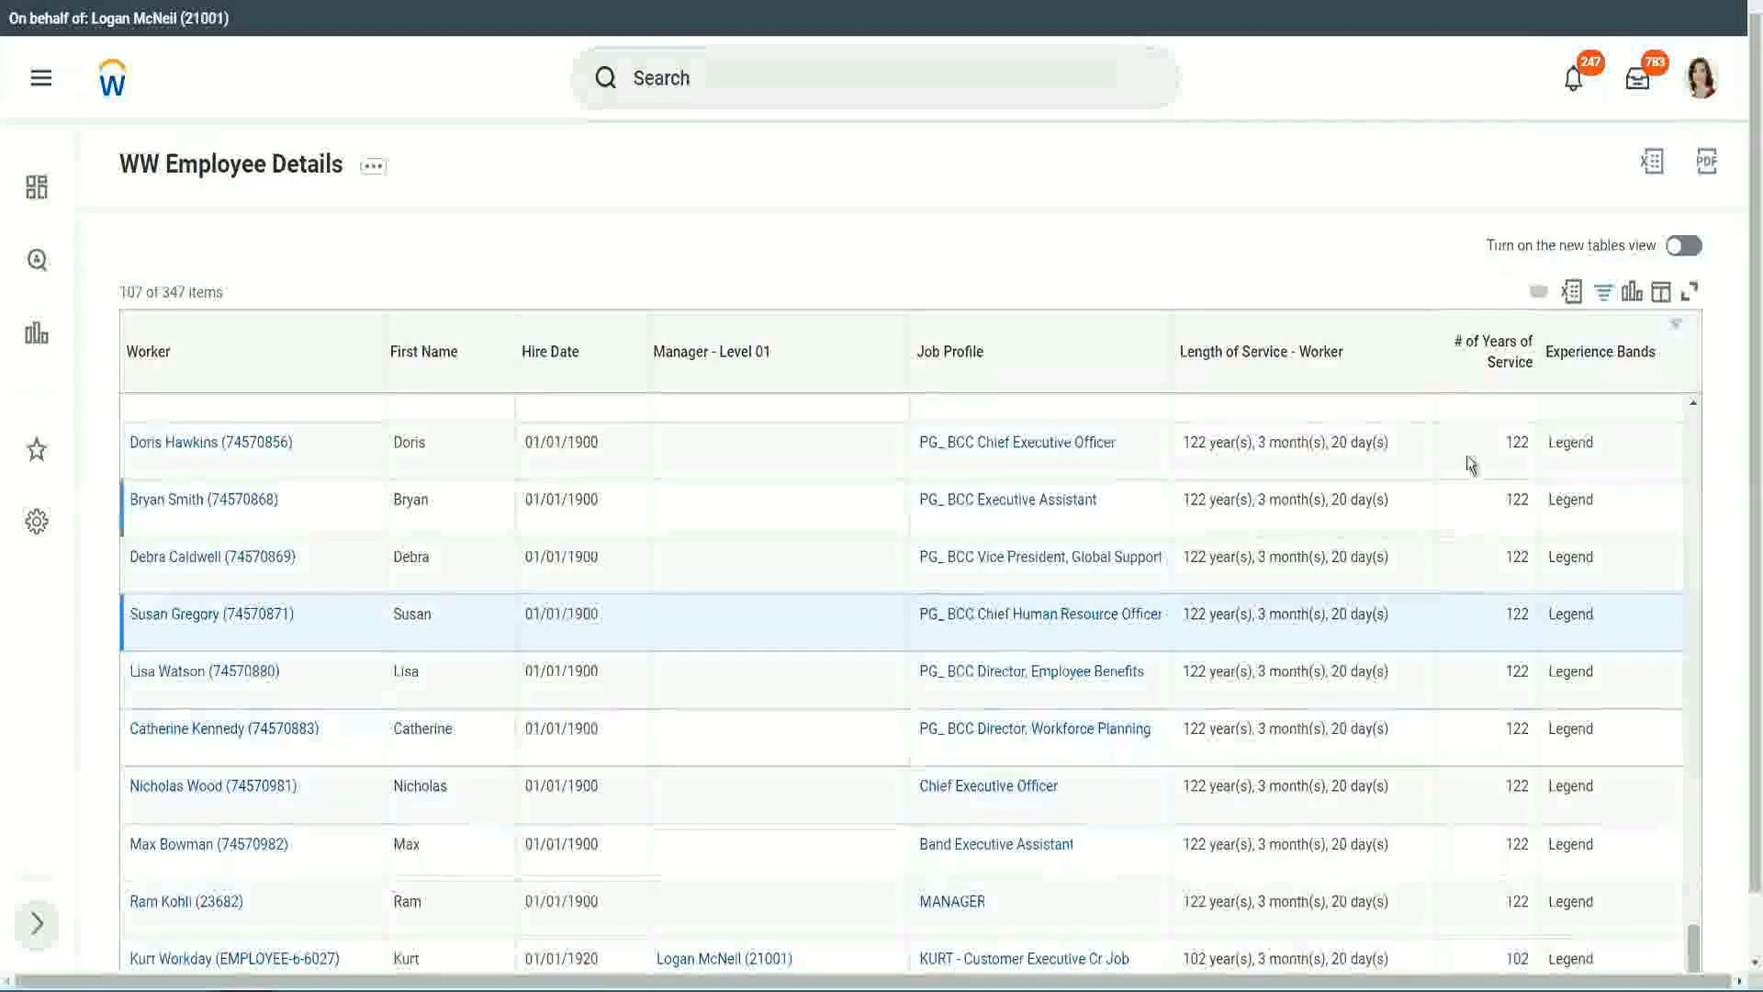
Change the Experience Bands column filter to values containing Experienced.
click(1612, 362)
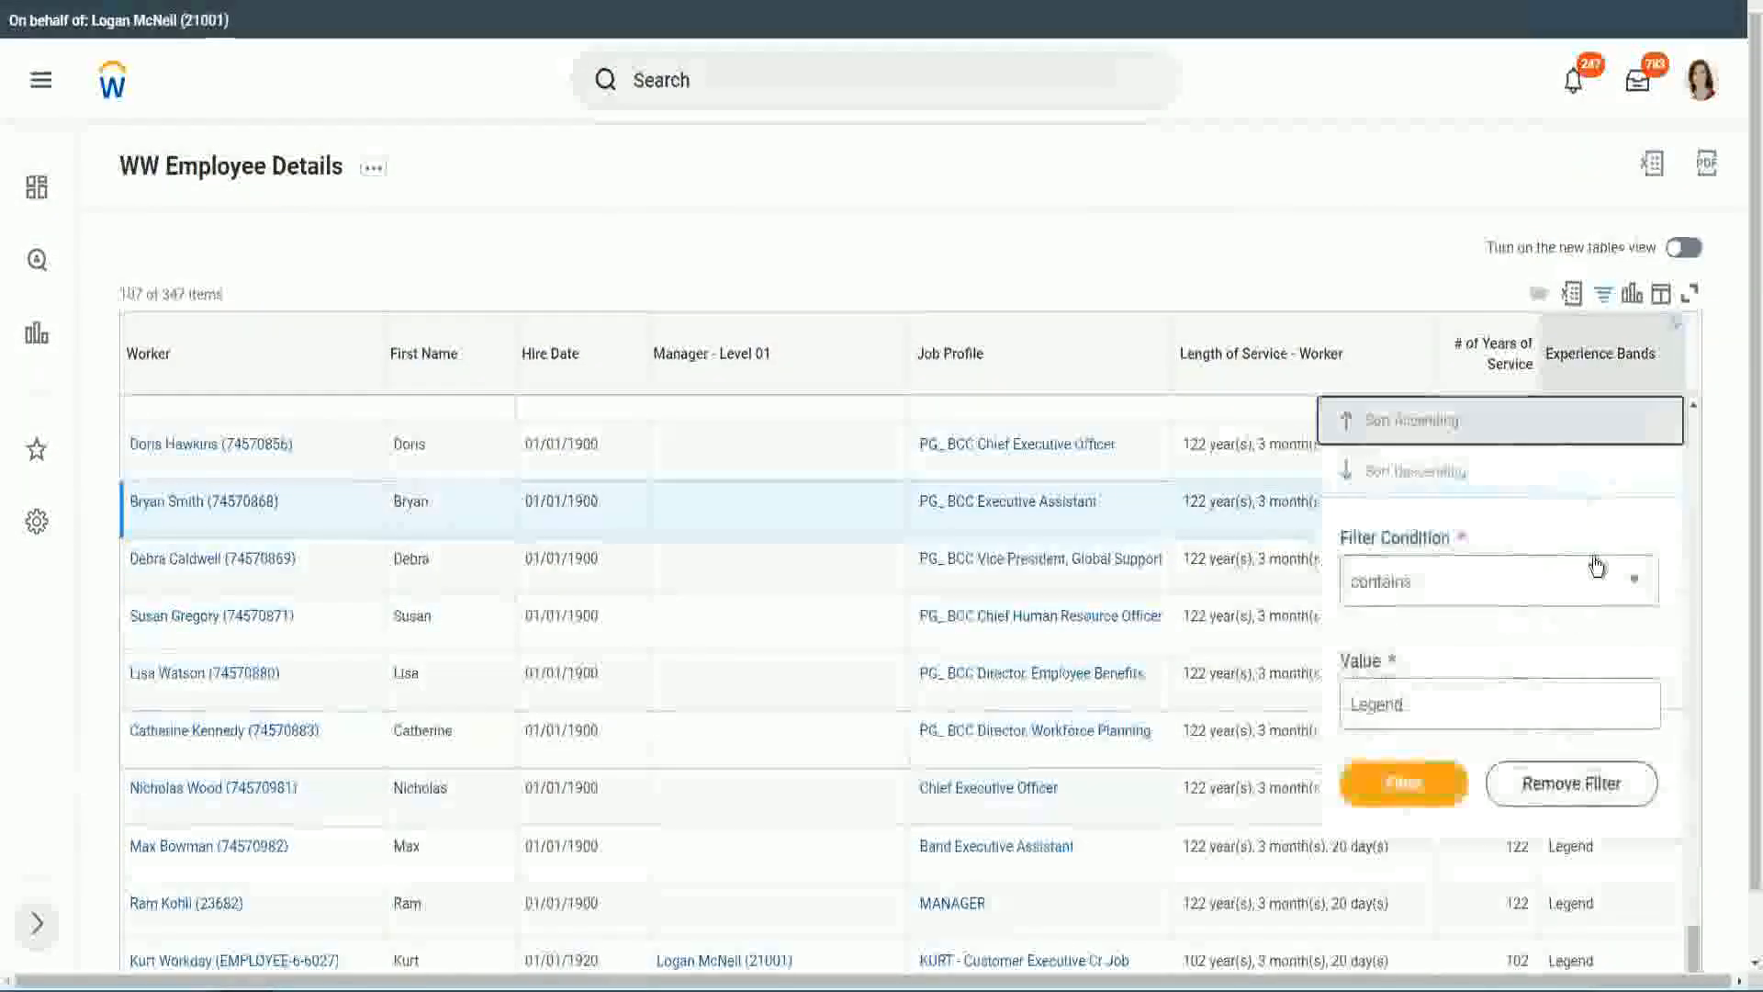
click(1443, 703)
key(ctrl+a)
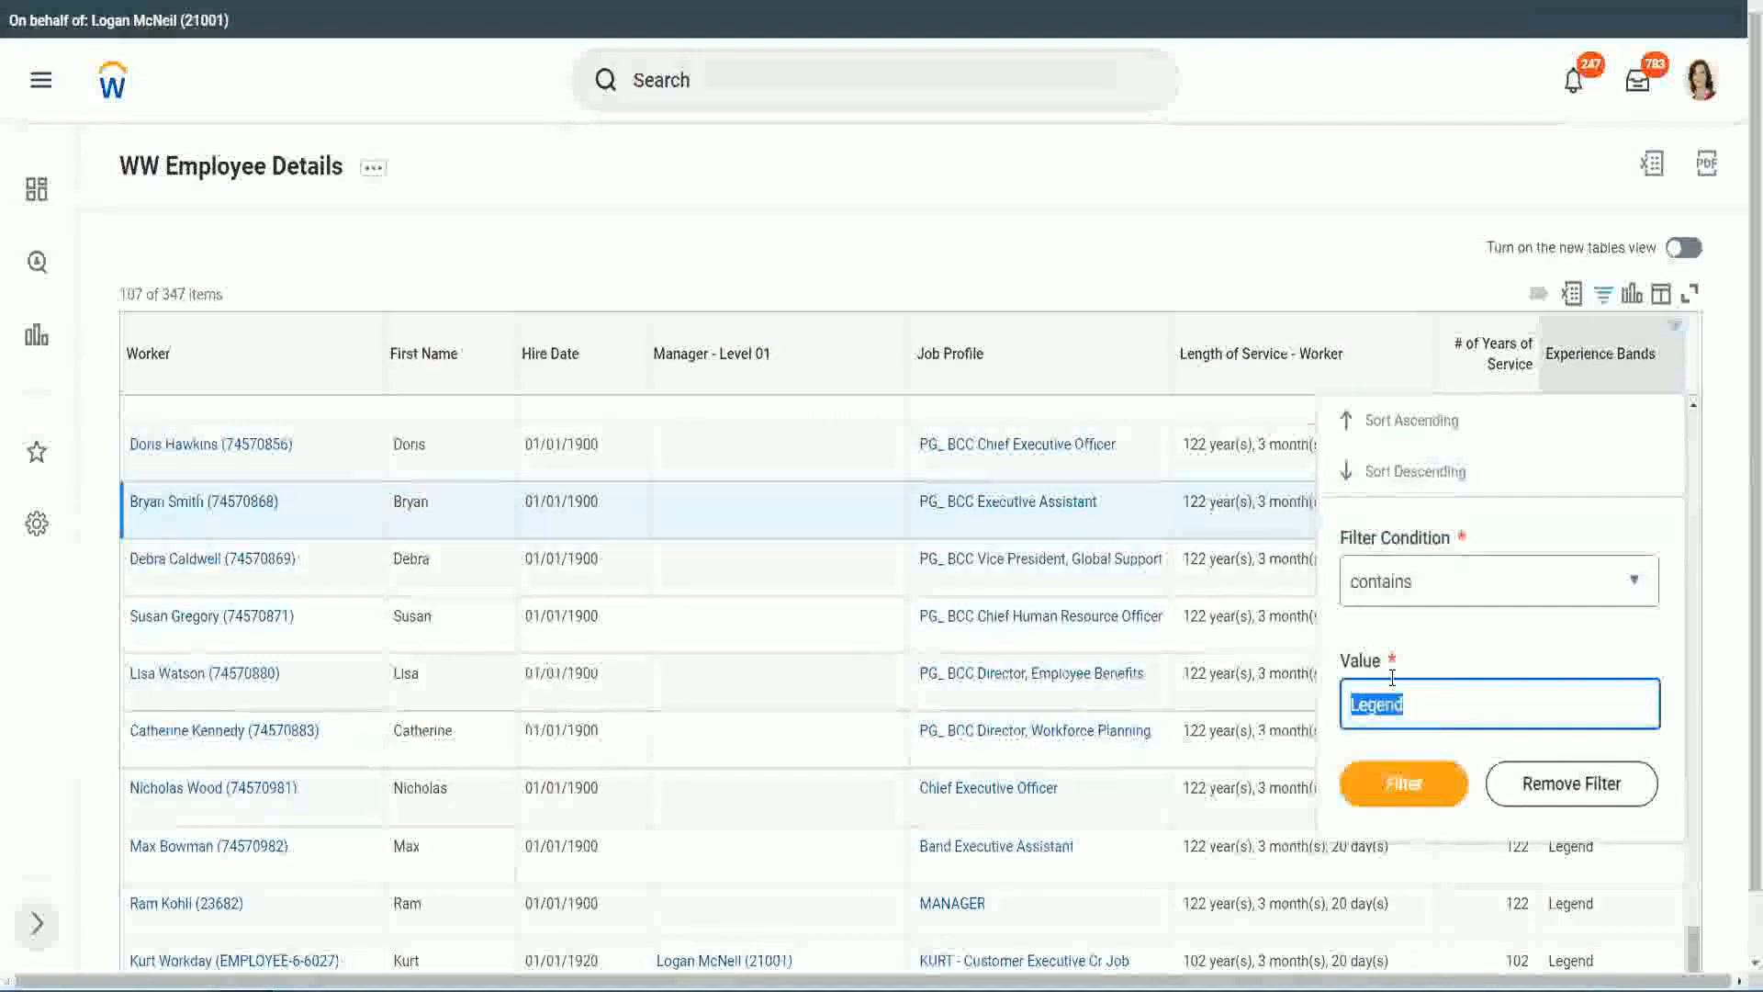
text(Ex)
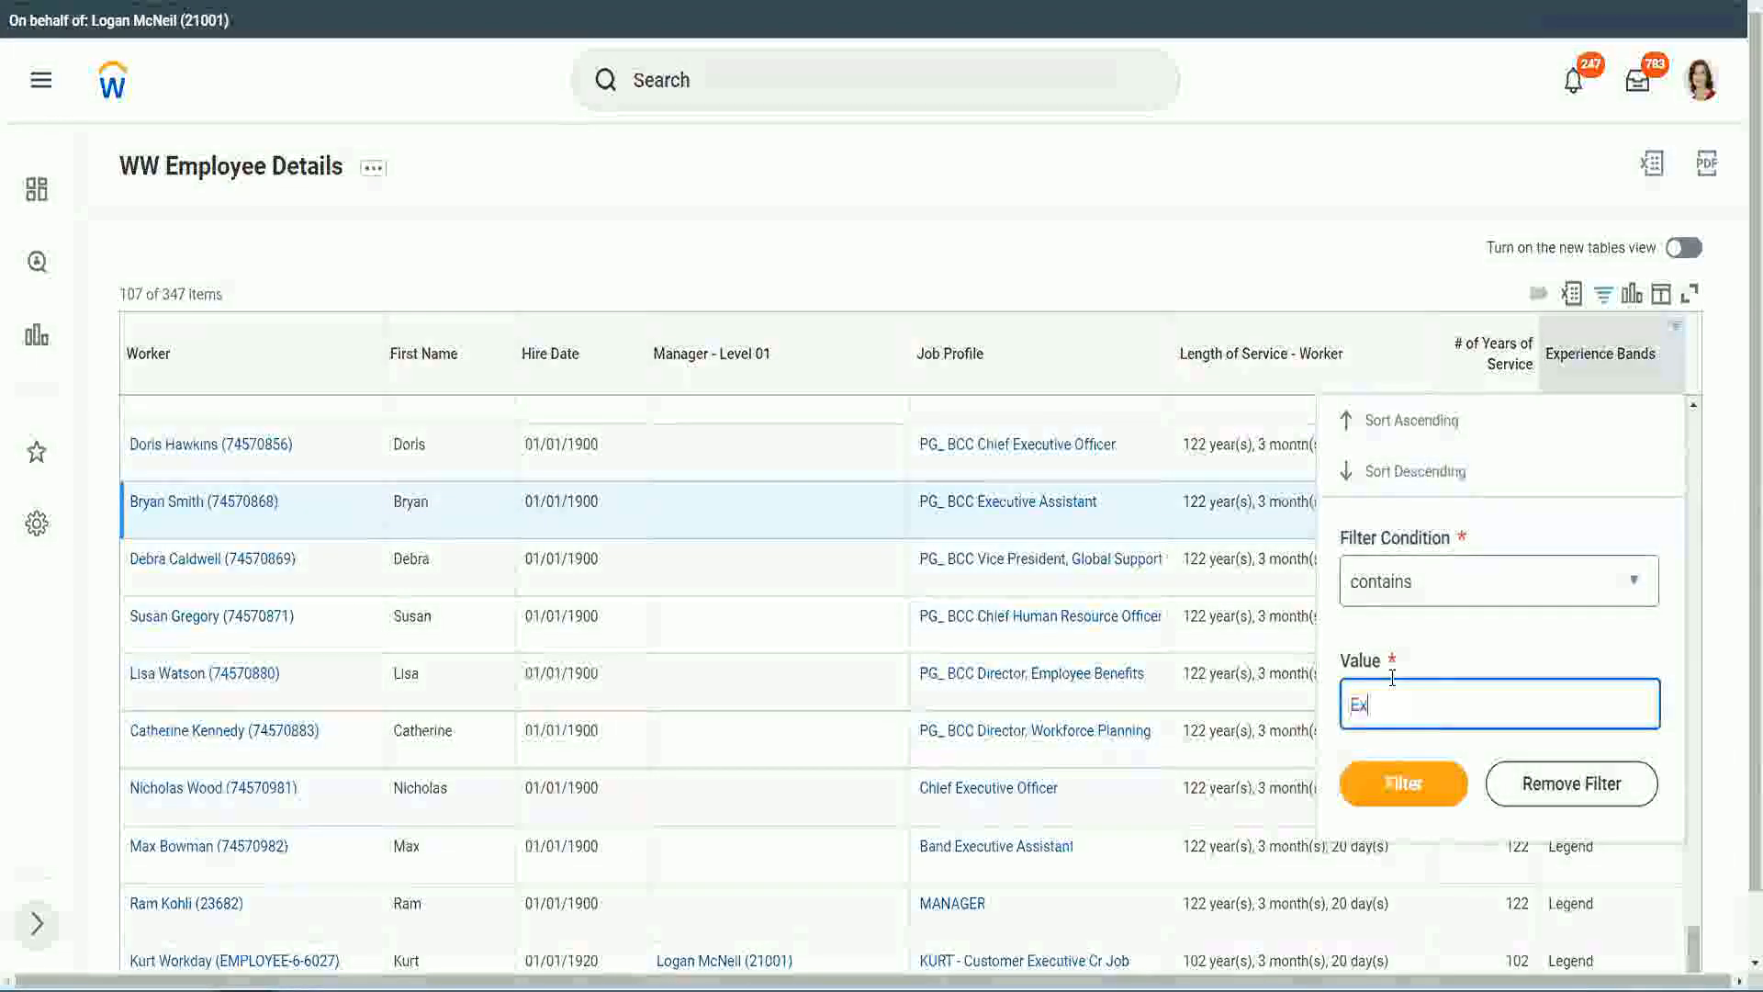
text(per)
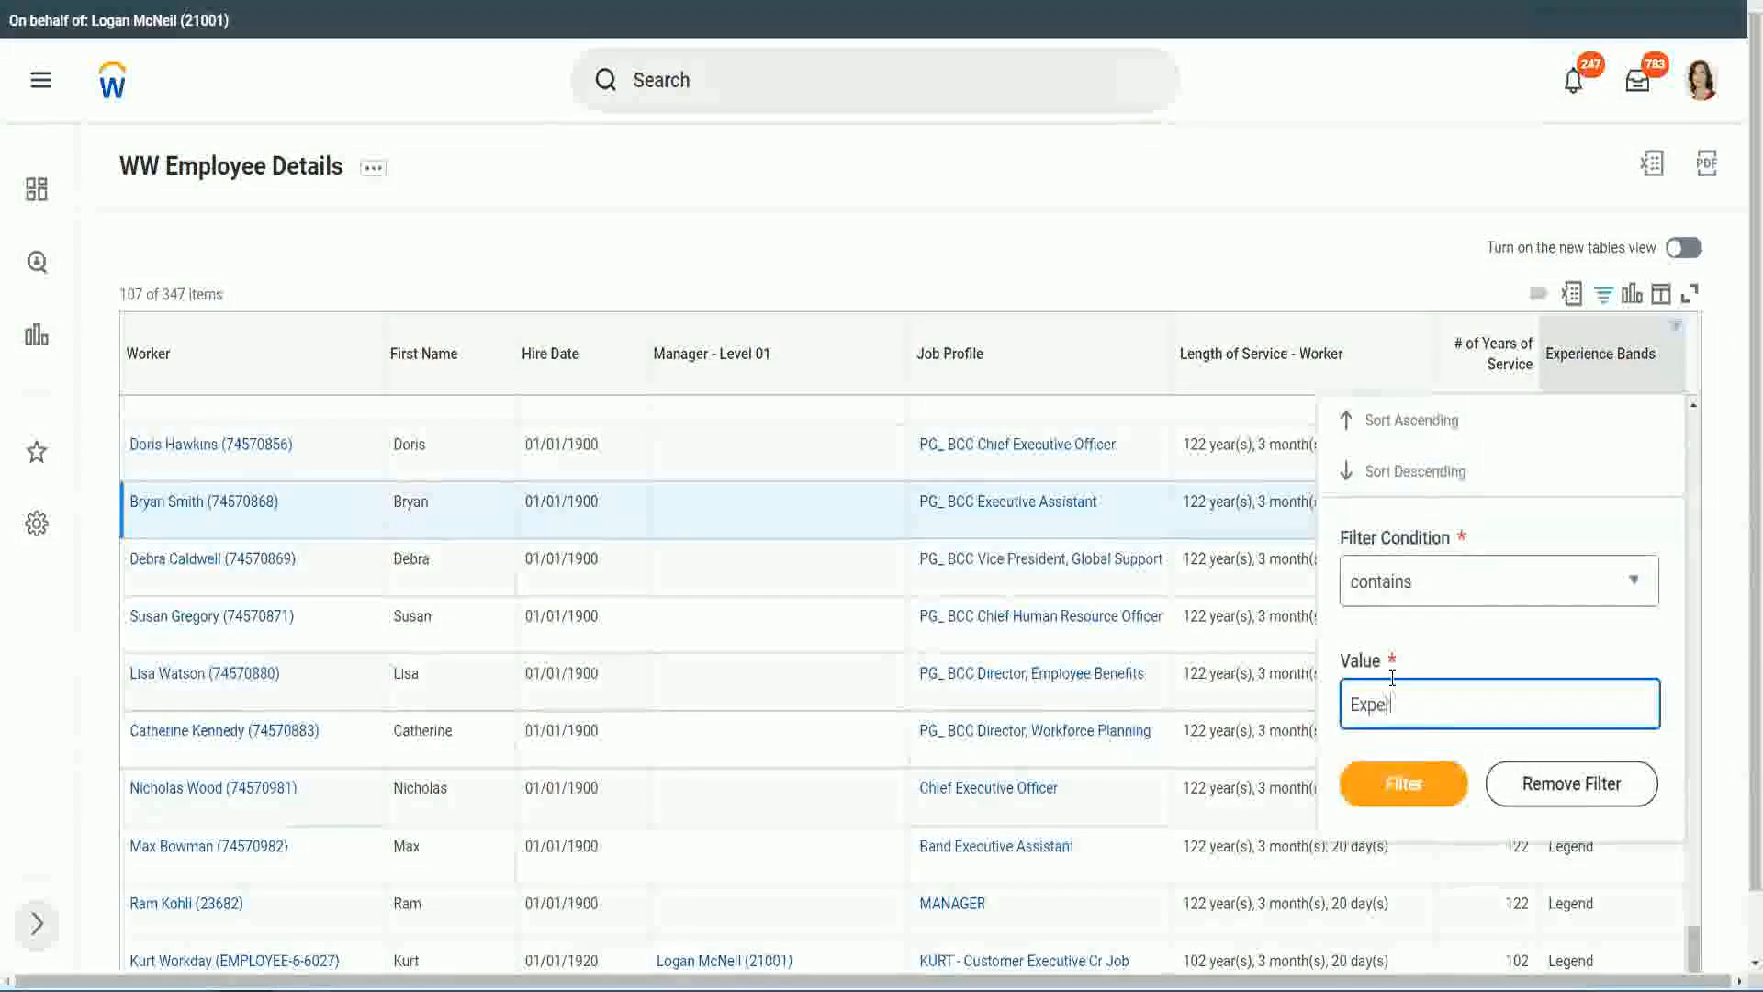
text(ienced)
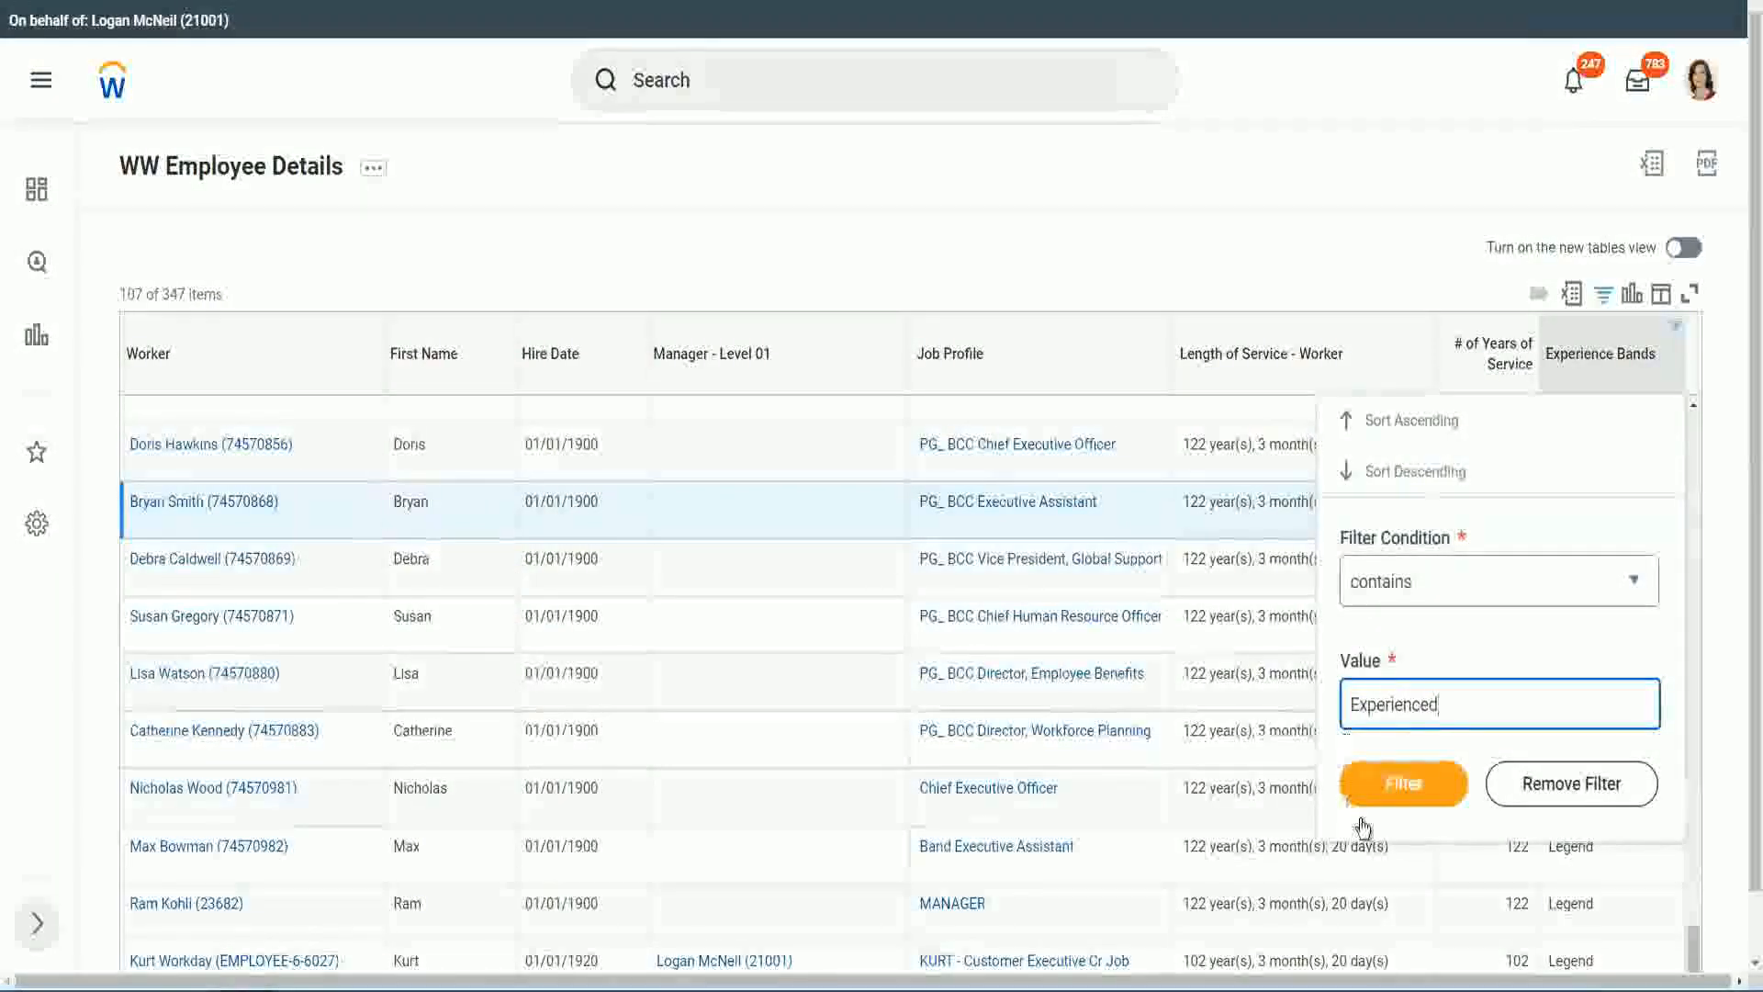
click(1415, 782)
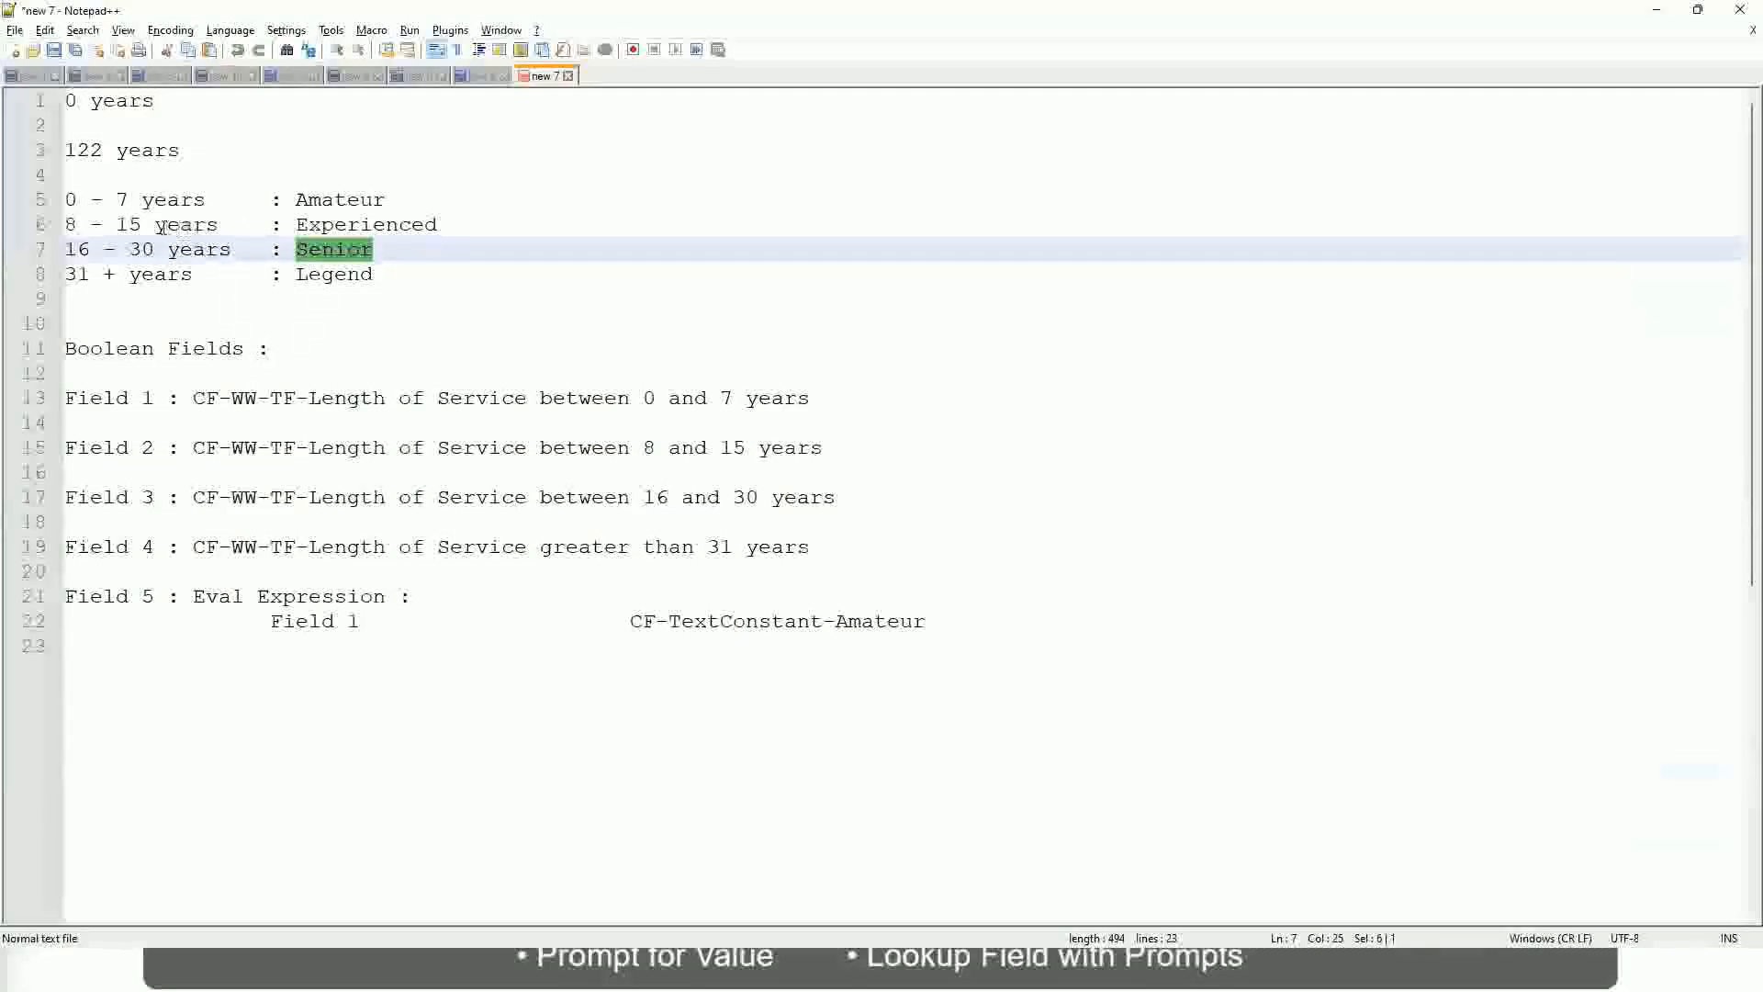
Check the year range defined for the Experienced band in the notes.
click(97, 226)
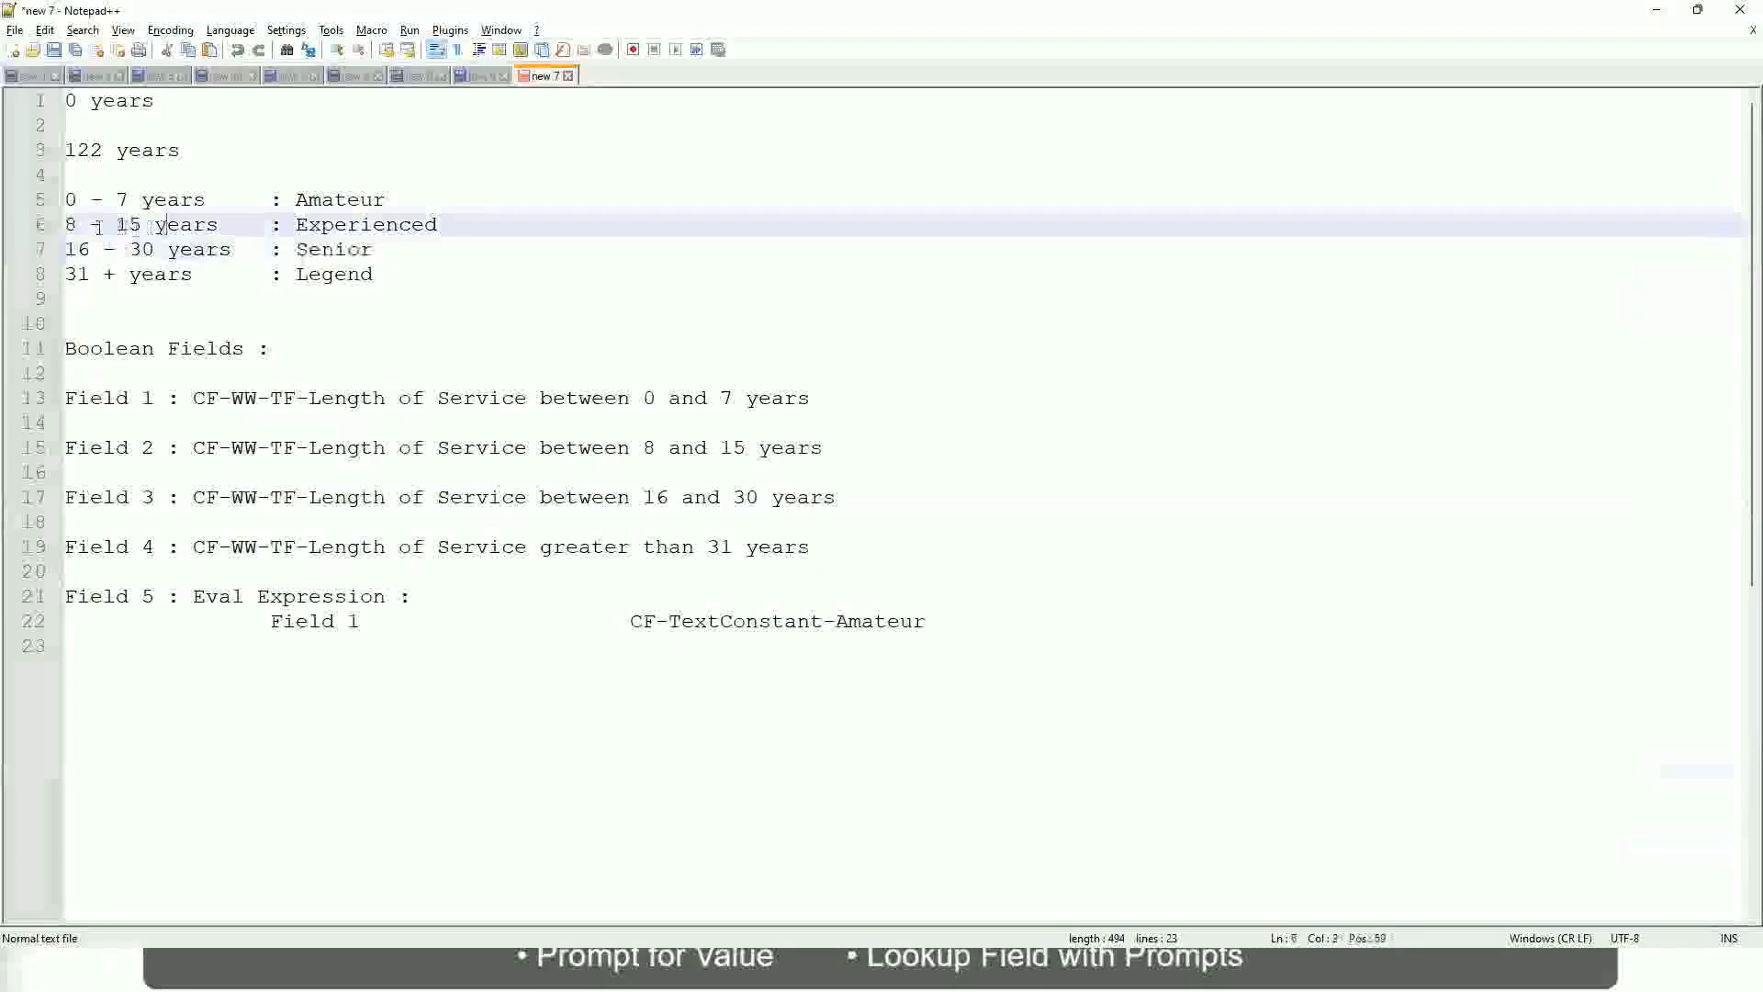
drag(78, 226, 141, 226)
click(148, 226)
click(205, 227)
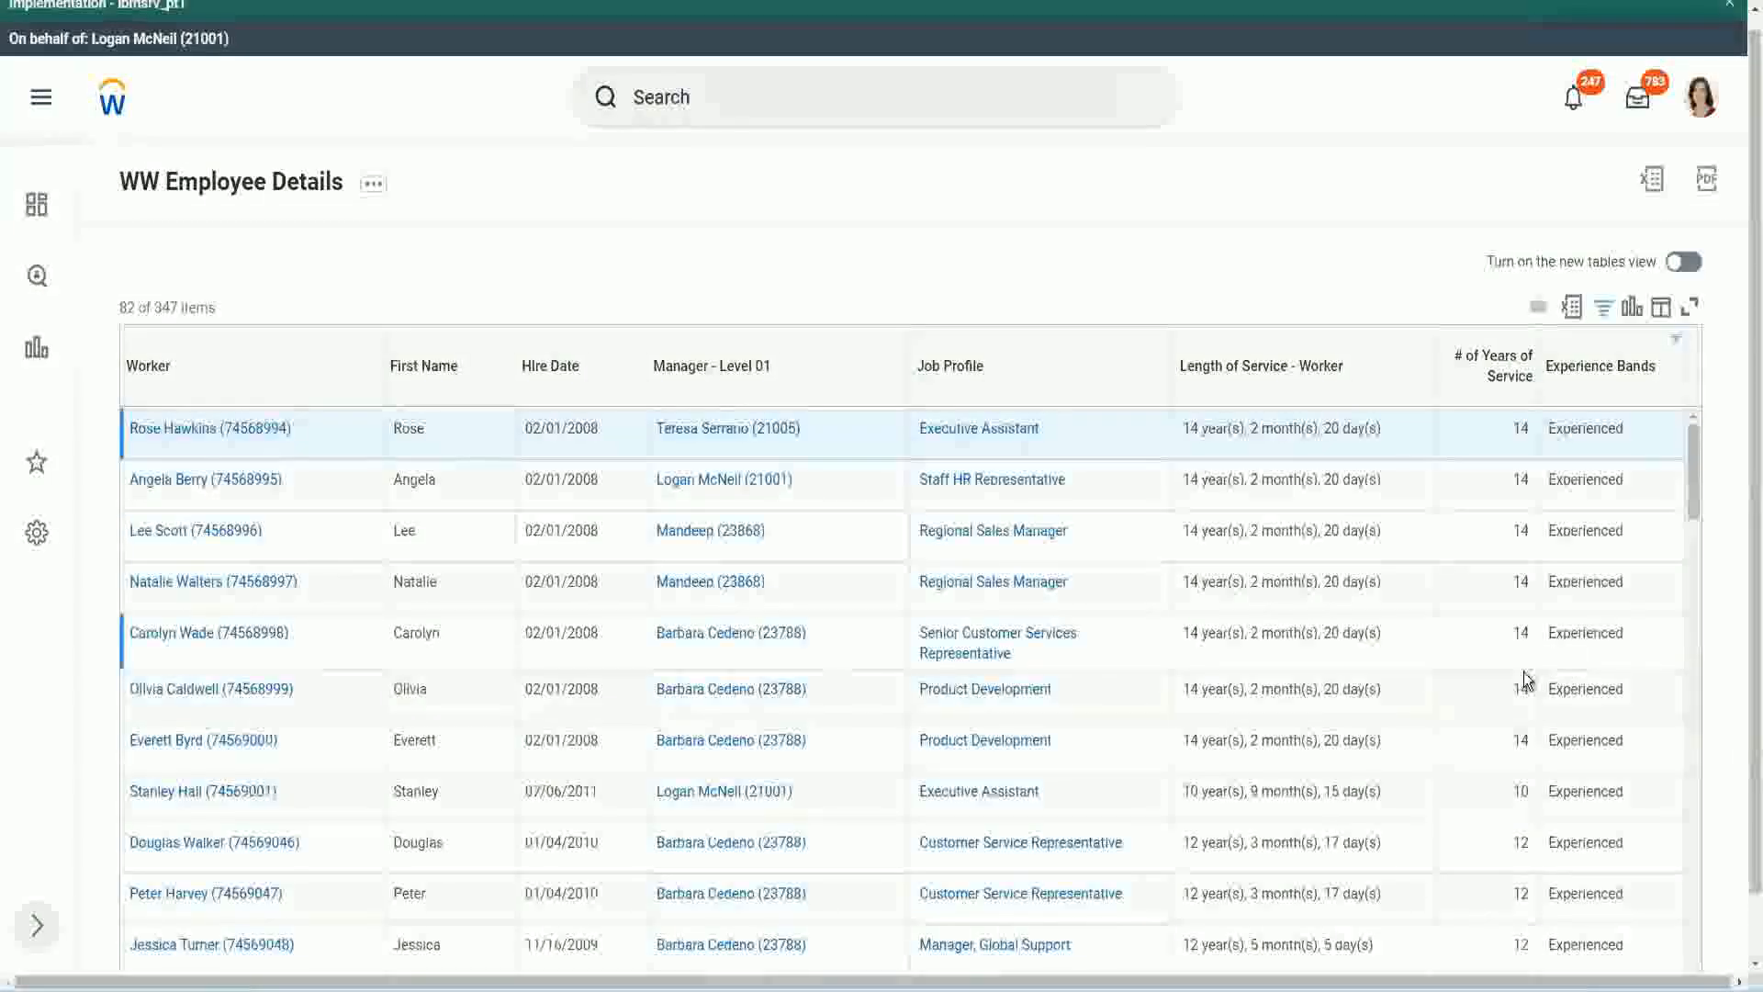
Compare the filtered workers' years of service with their Experienced band down through the report rows.
scroll(1526, 680, down, 3)
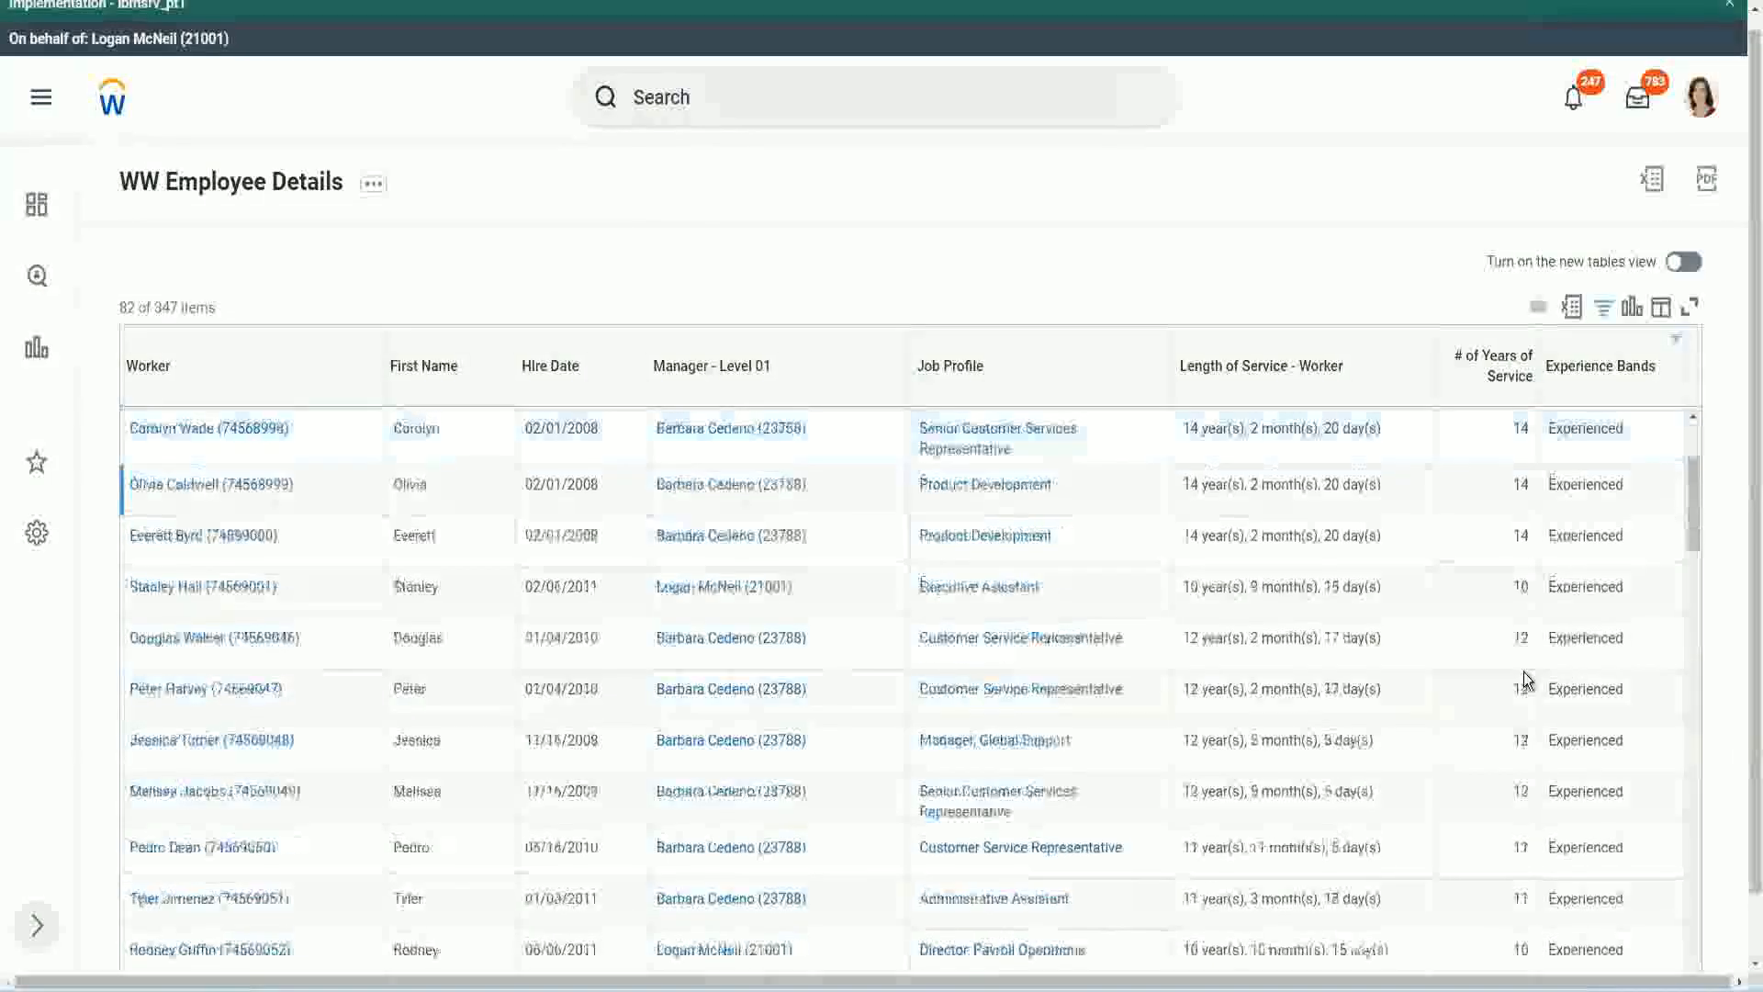
double_click(1520, 484)
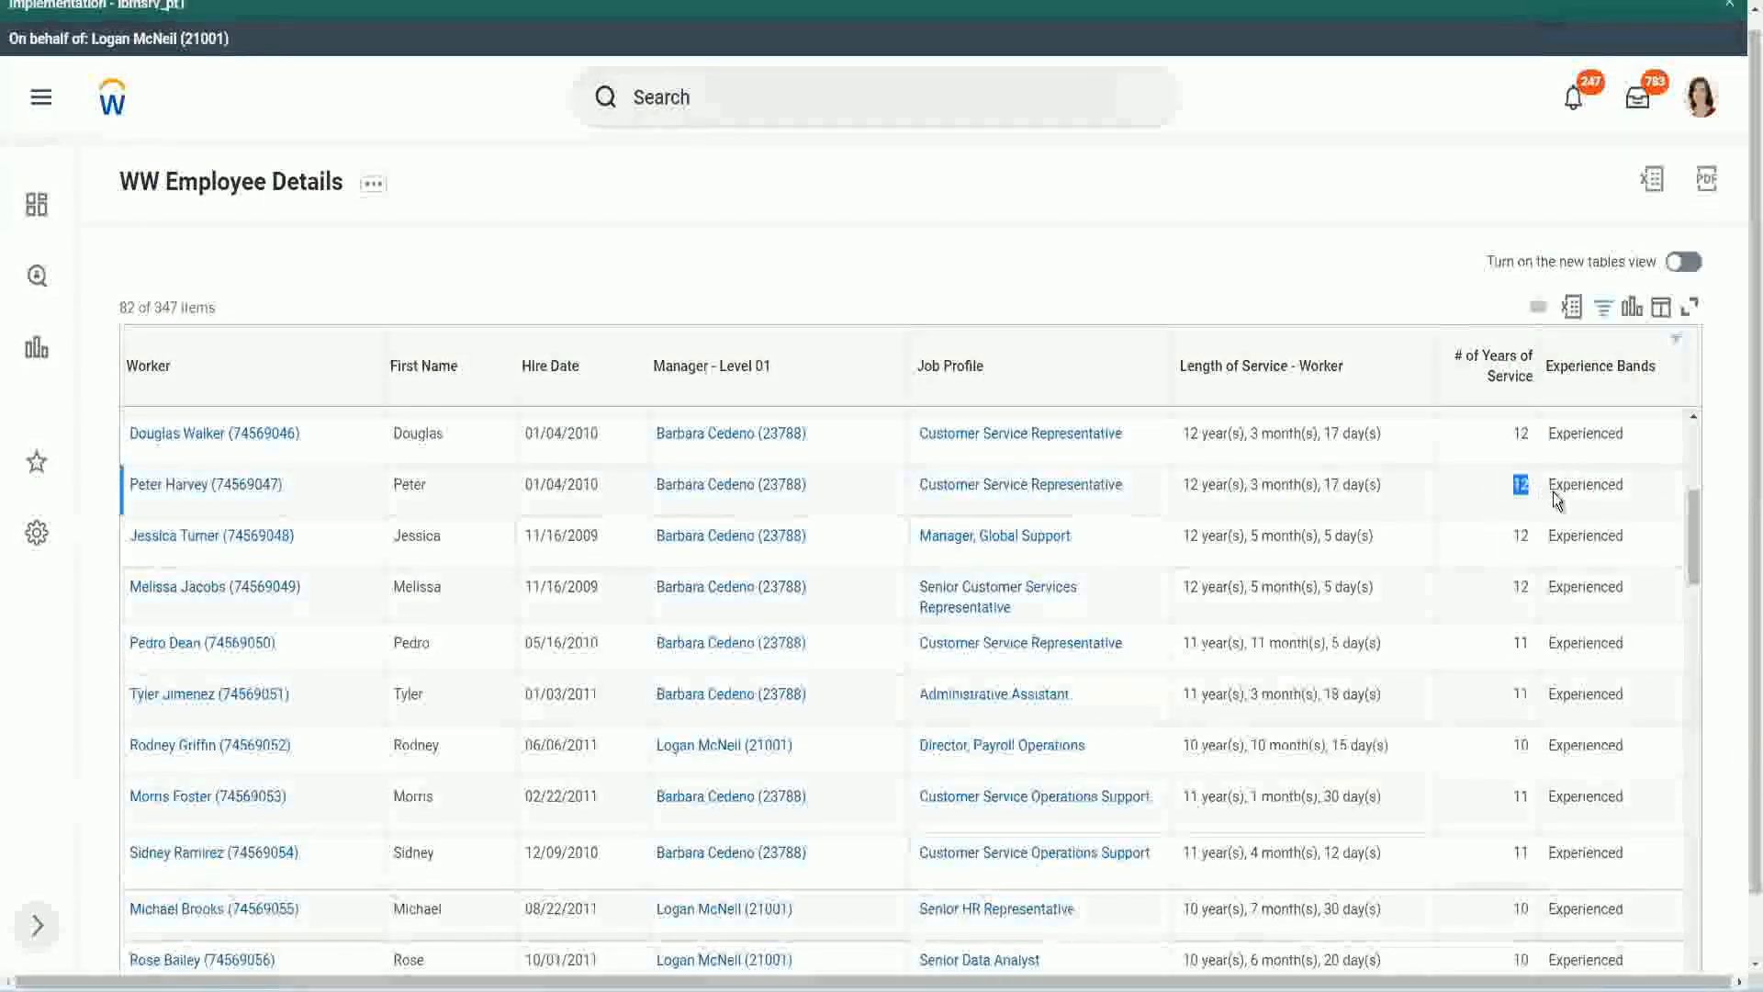
double_click(1562, 487)
scroll(1515, 689, down, 3)
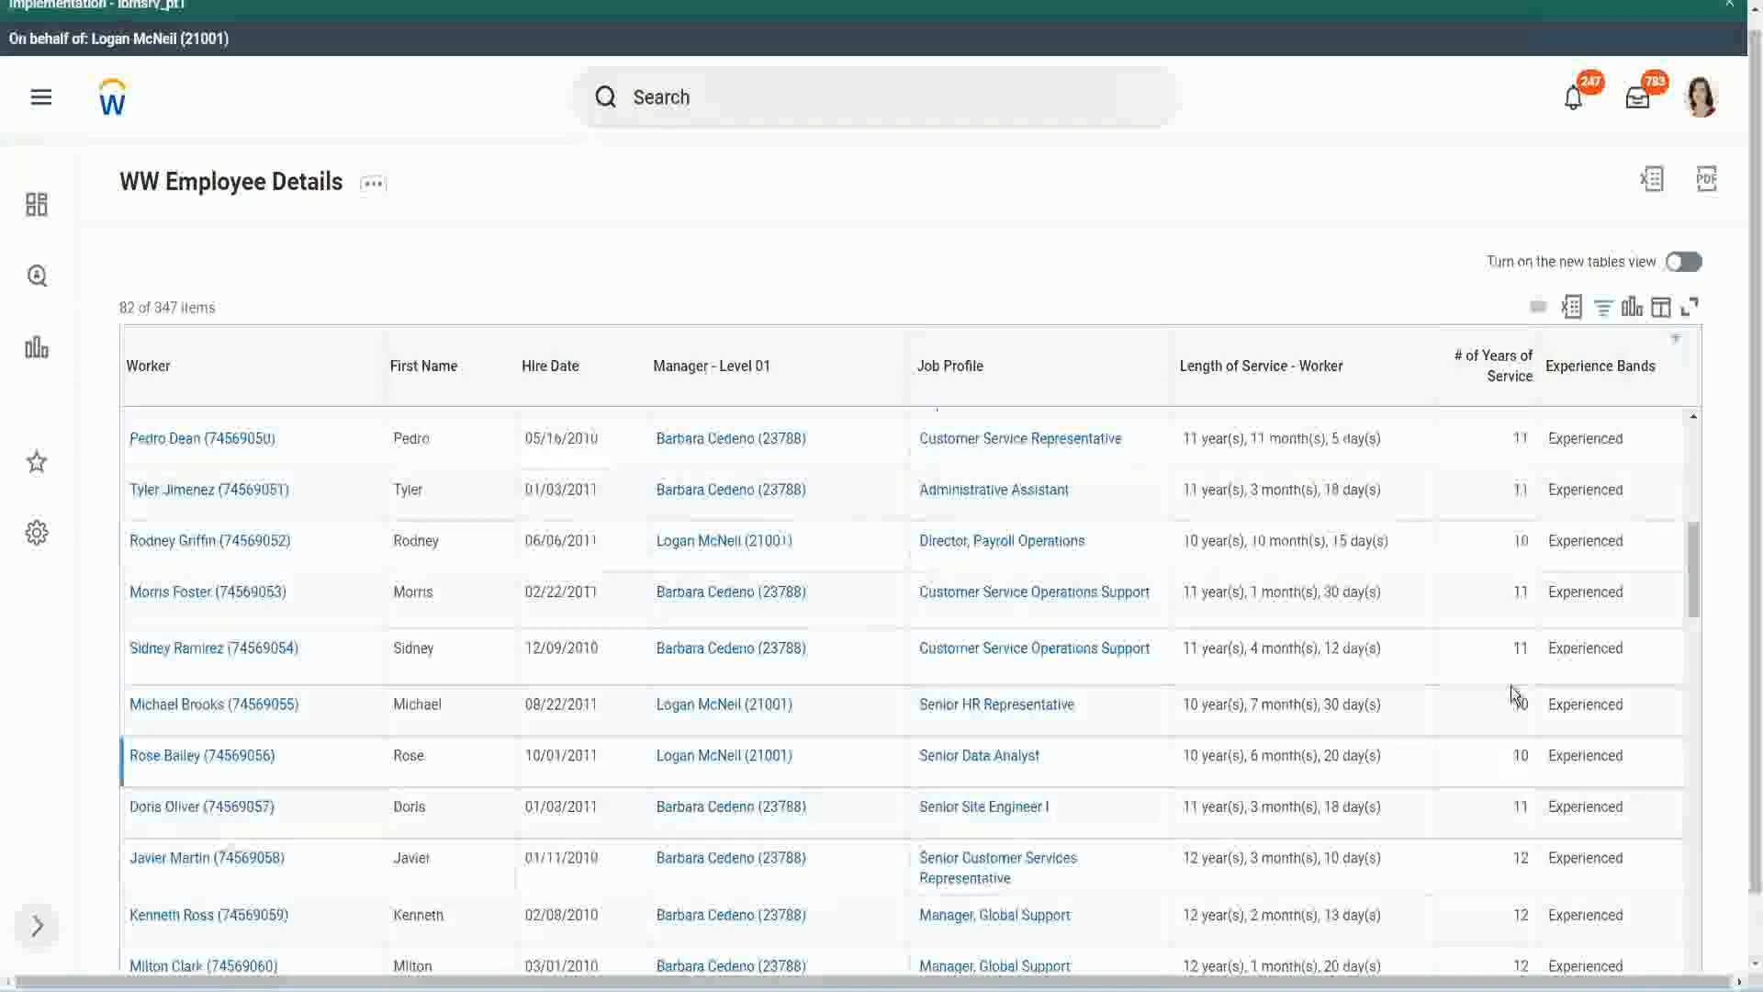
click(1519, 650)
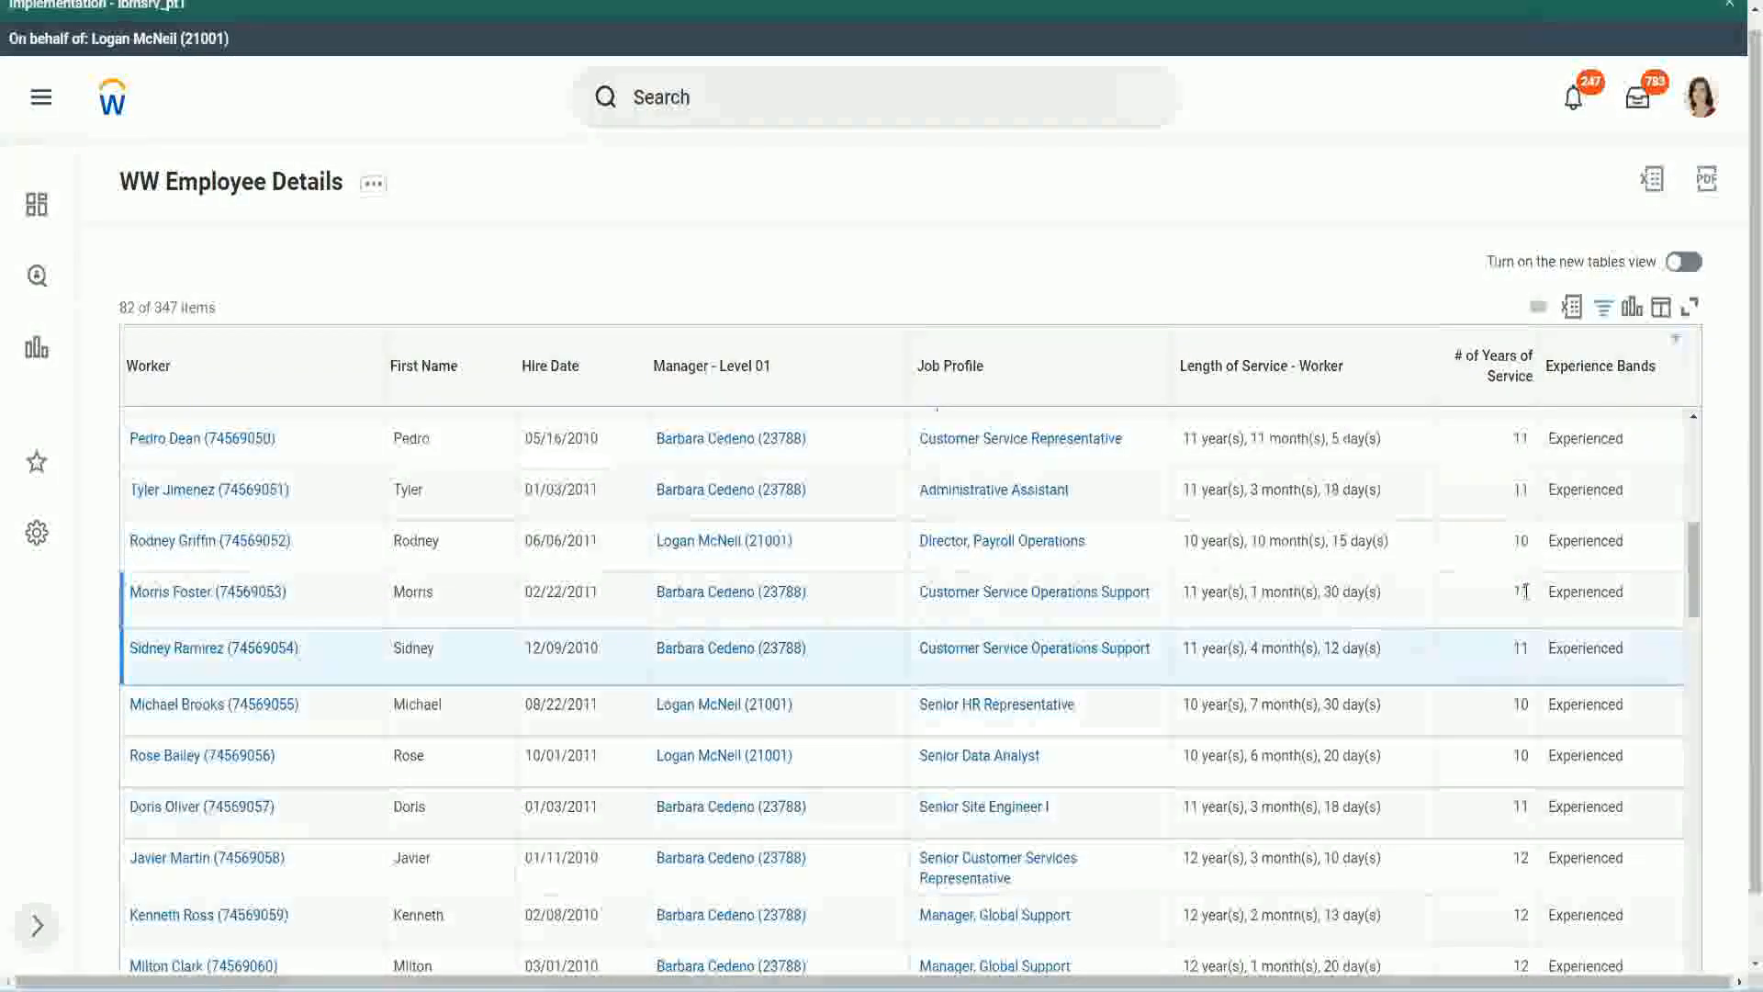
click(1579, 591)
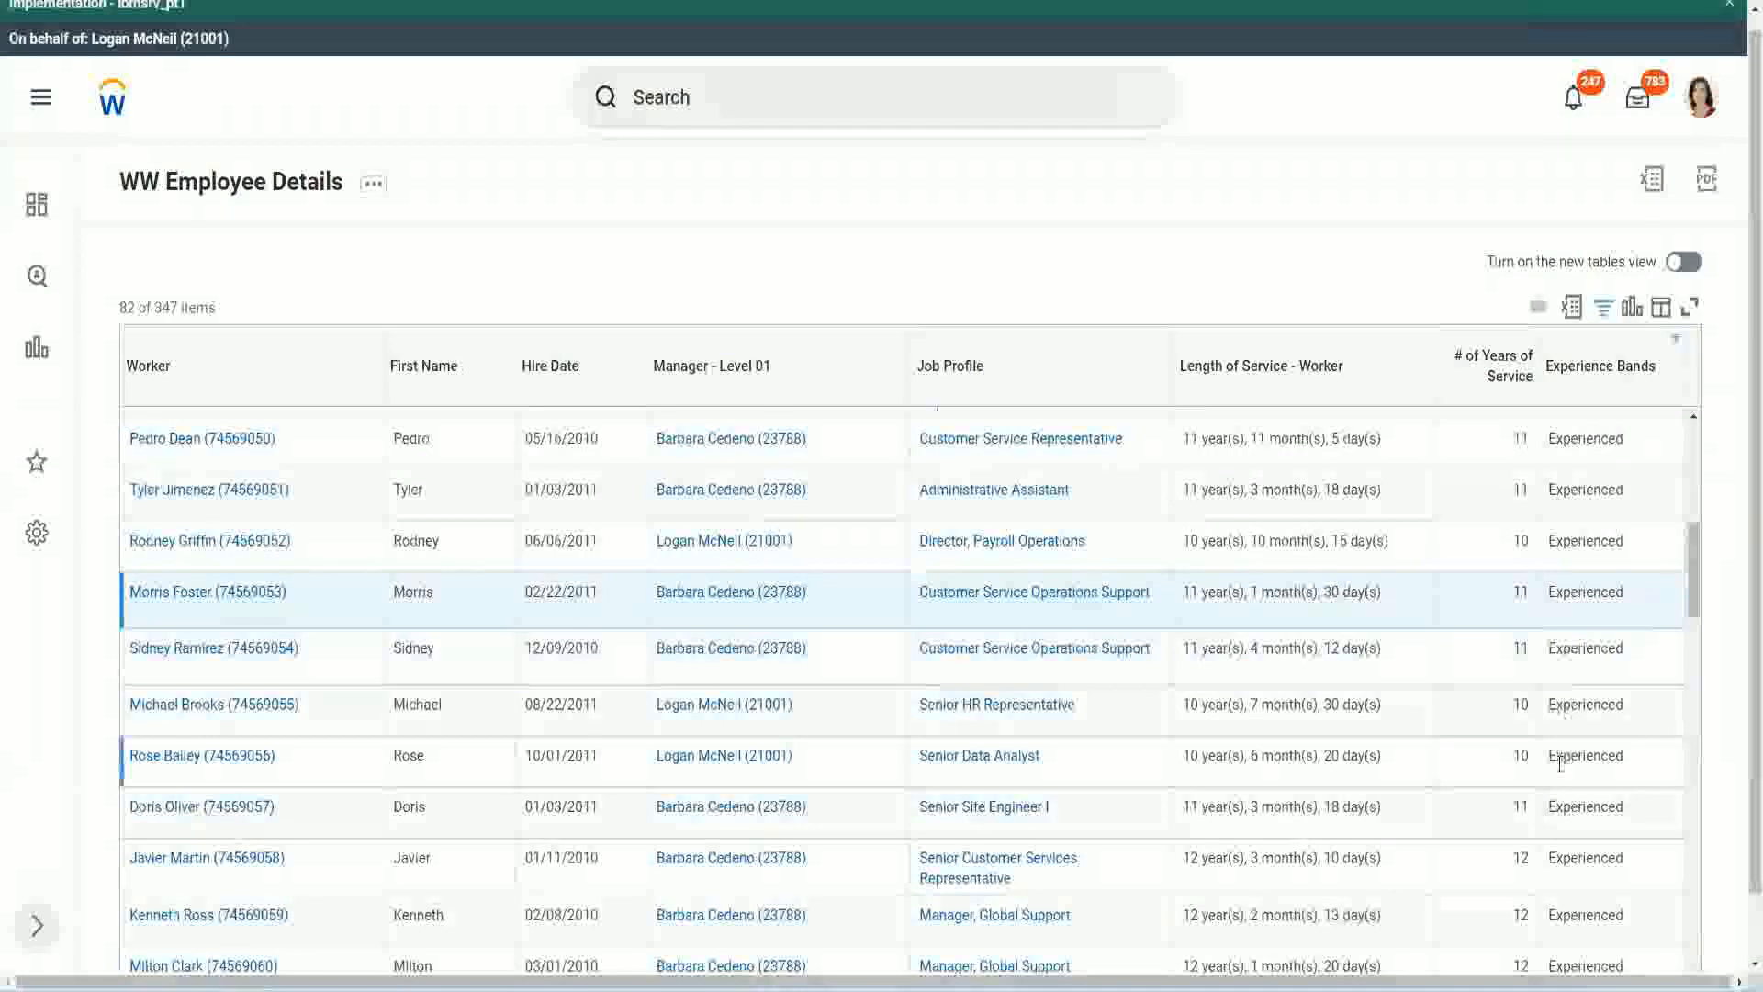
scroll(1559, 764, down, 7)
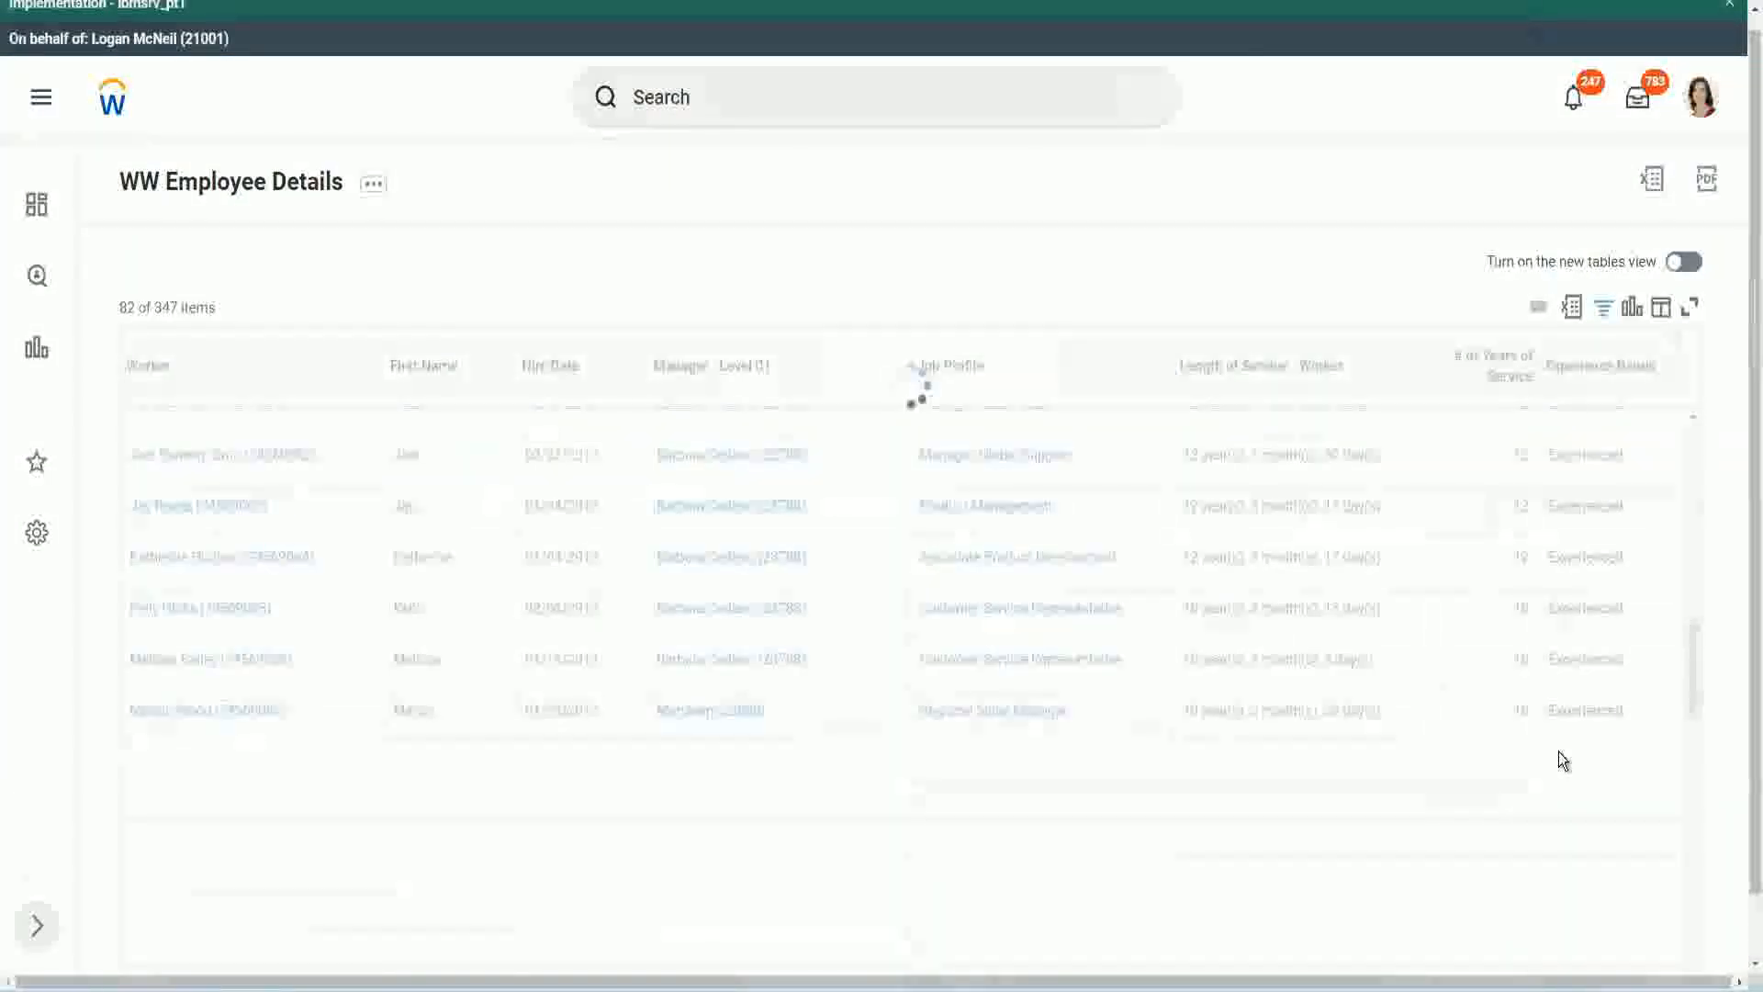